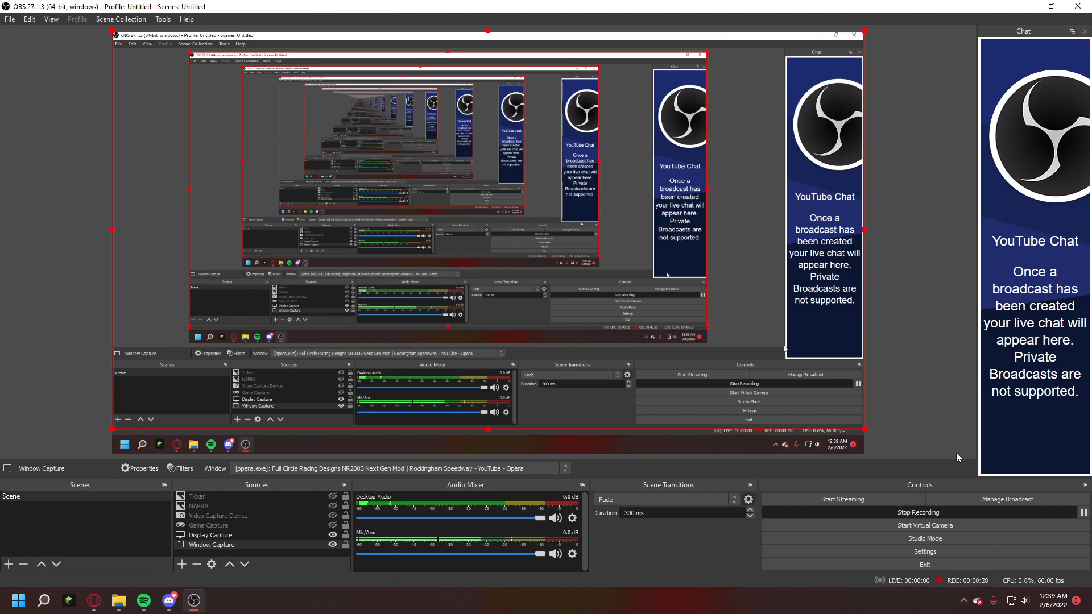
Step: Switch to the Opera browser and examine the FCRD NCS22 v1 mod page on Stunod Racing
mouse_move(96, 600)
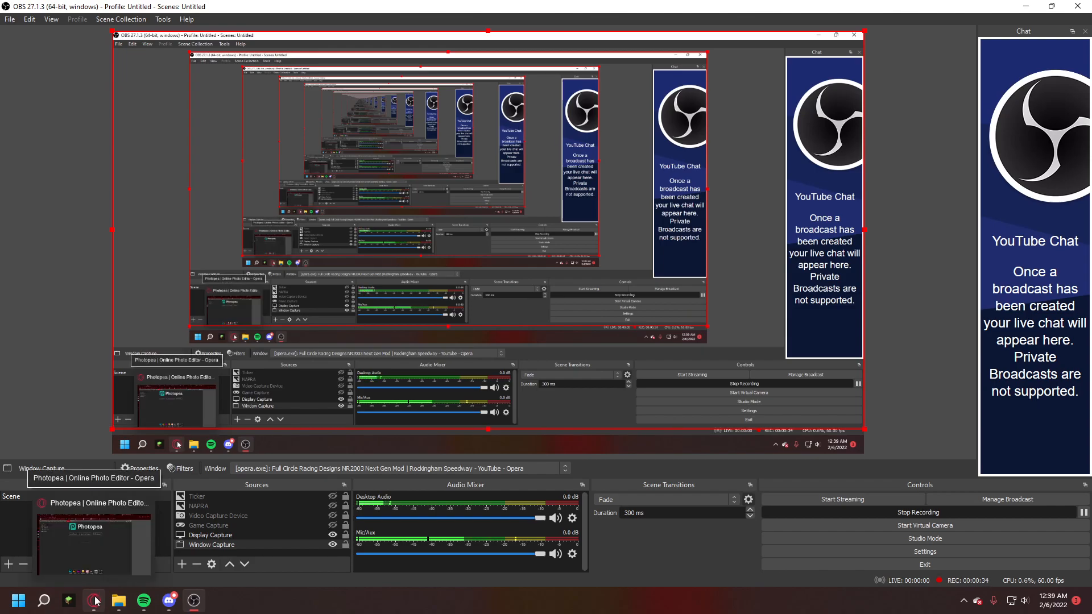
click(96, 601)
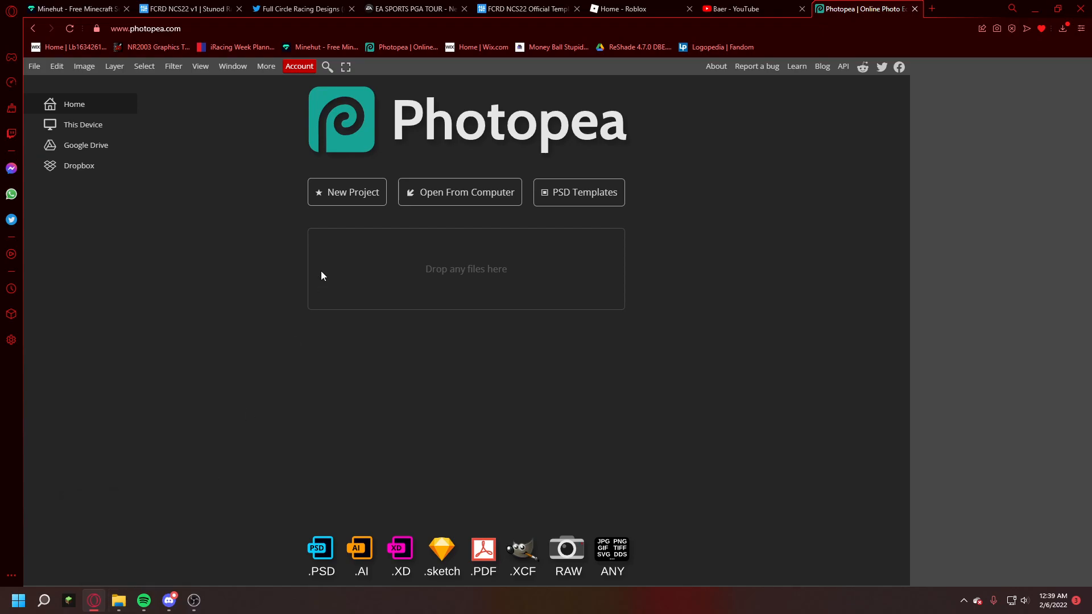
click(267, 8)
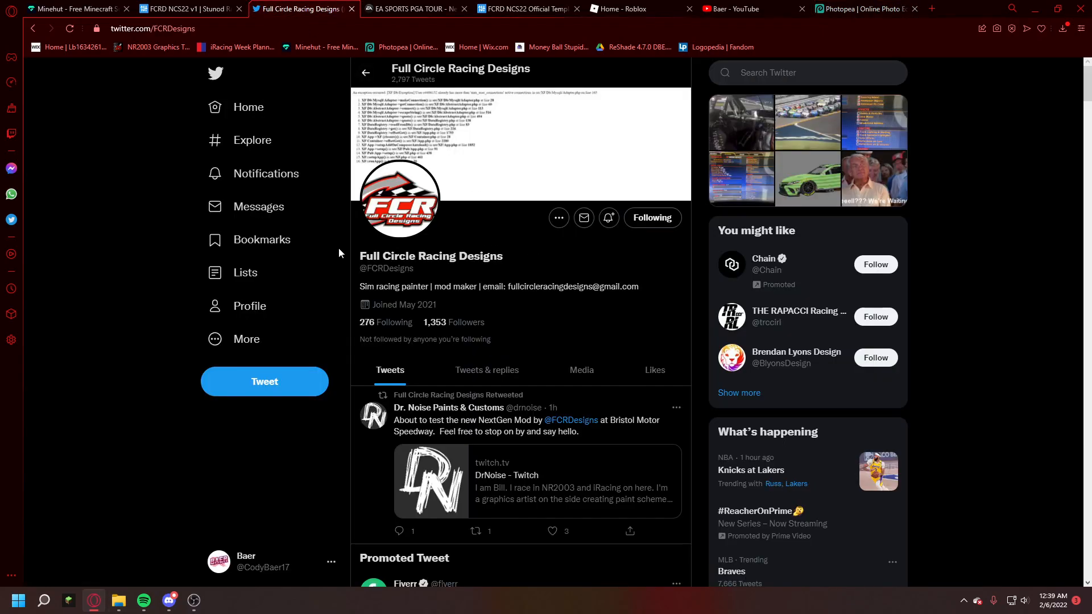
click(188, 8)
scroll(438, 382, down, 5)
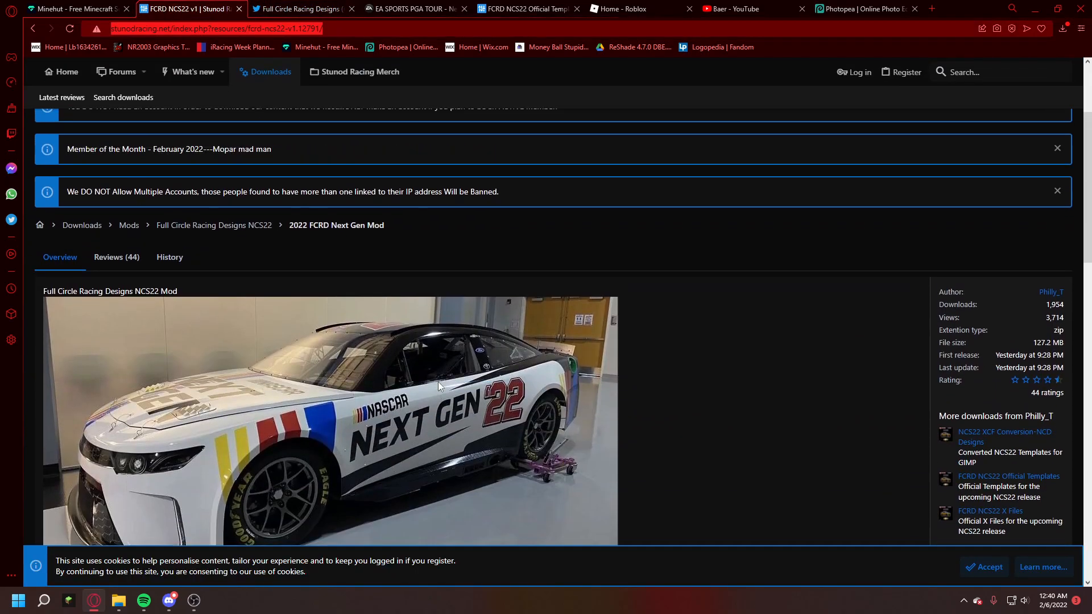
scroll(437, 380, up, 2)
scroll(434, 380, down, 2)
scroll(434, 380, up, 5)
scroll(433, 379, down, 4)
scroll(431, 377, up, 4)
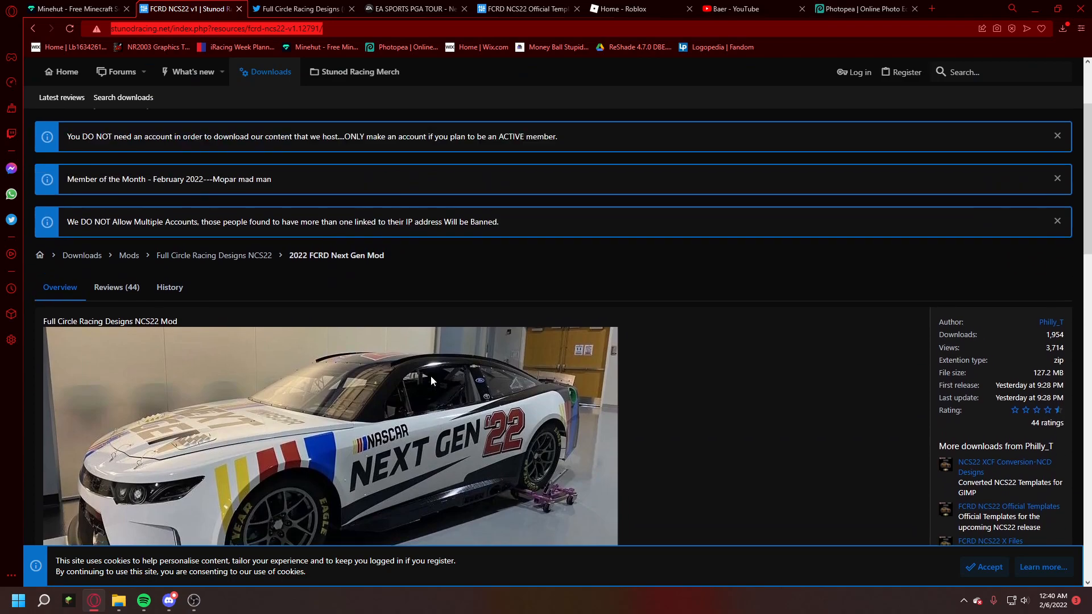
click(360, 101)
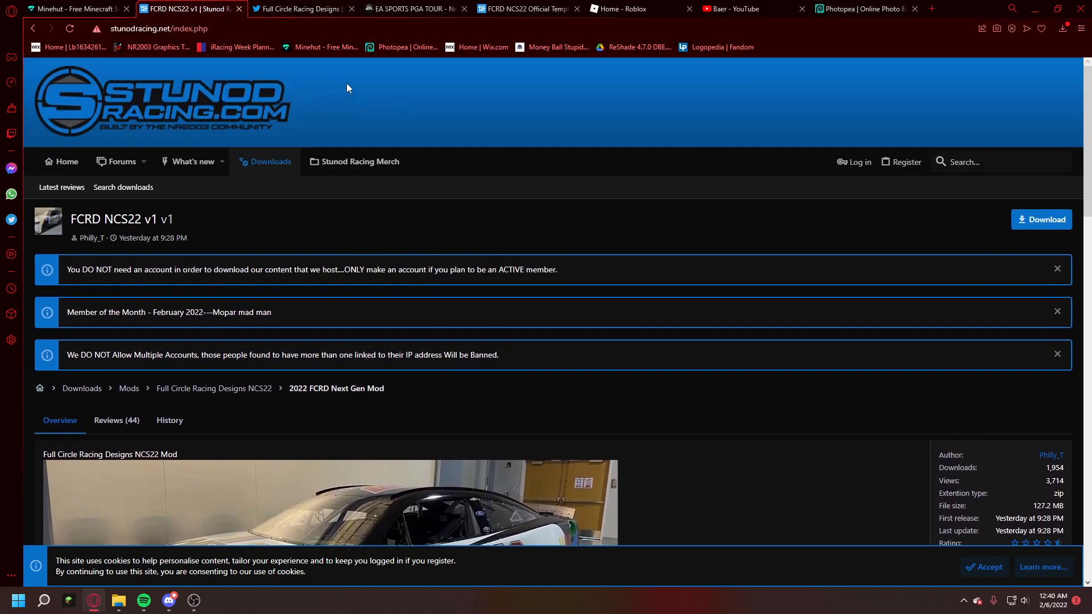
Step: Review the Full Circle Racing Designs Twitter profile alongside the NCS22 mod page's car image and details
click(268, 8)
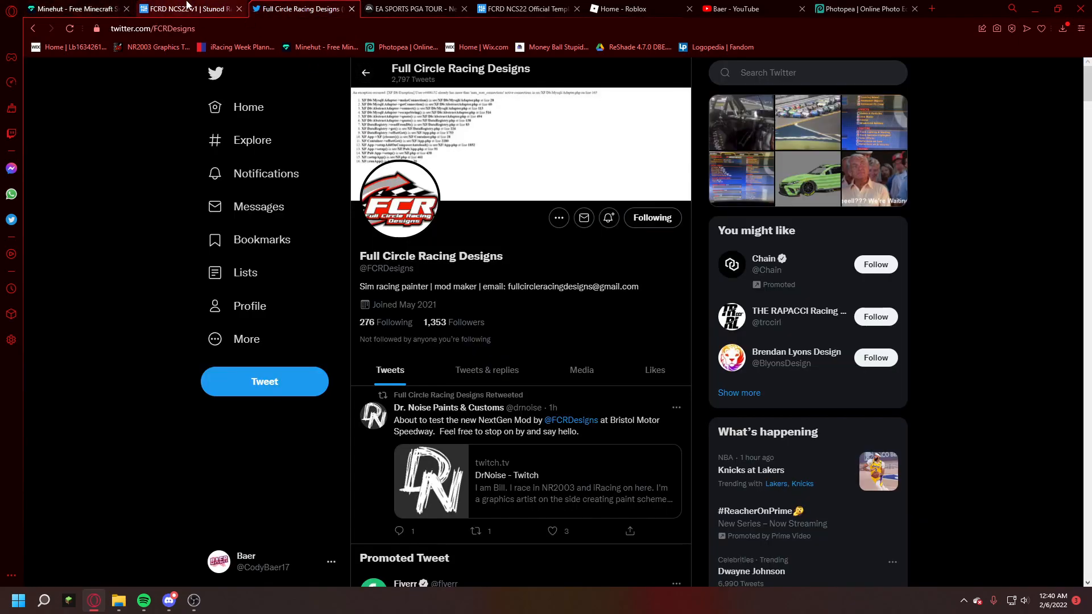
click(188, 9)
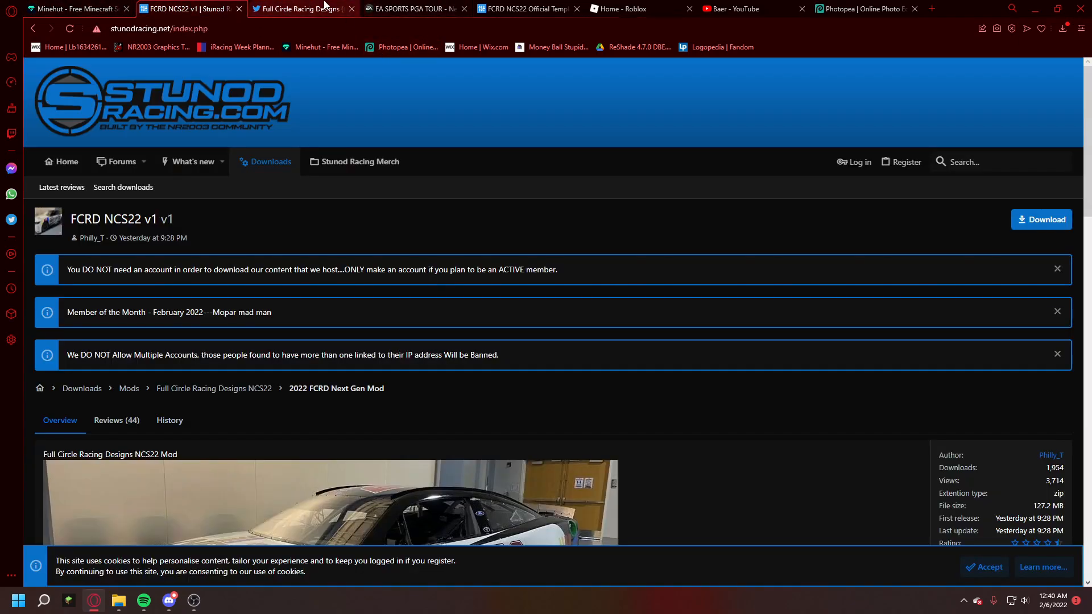
scroll(376, 211, down, 10)
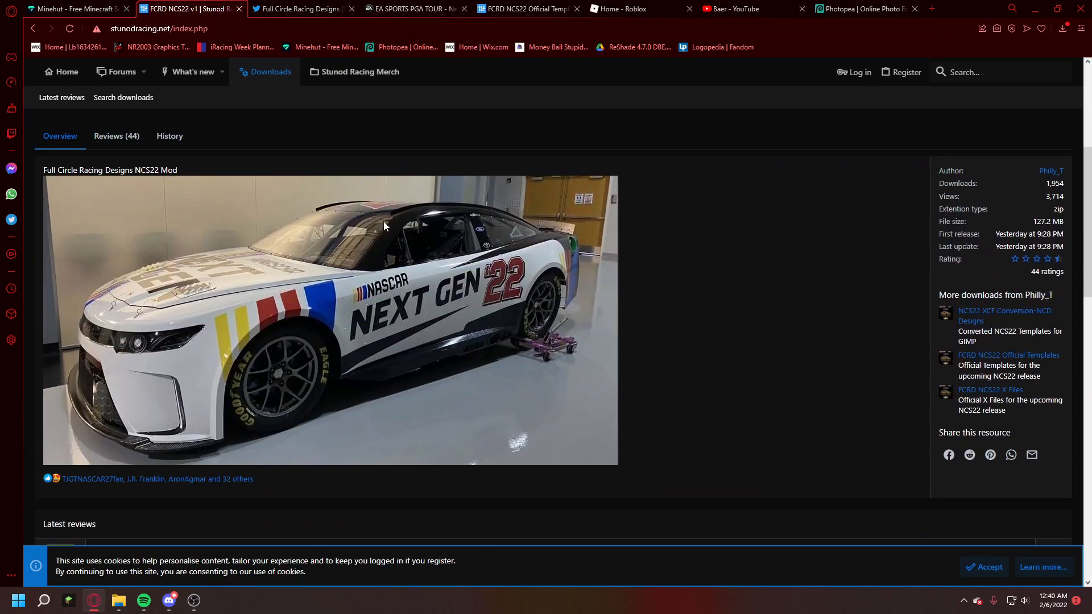
scroll(512, 292, up, 8)
scroll(464, 394, up, 2)
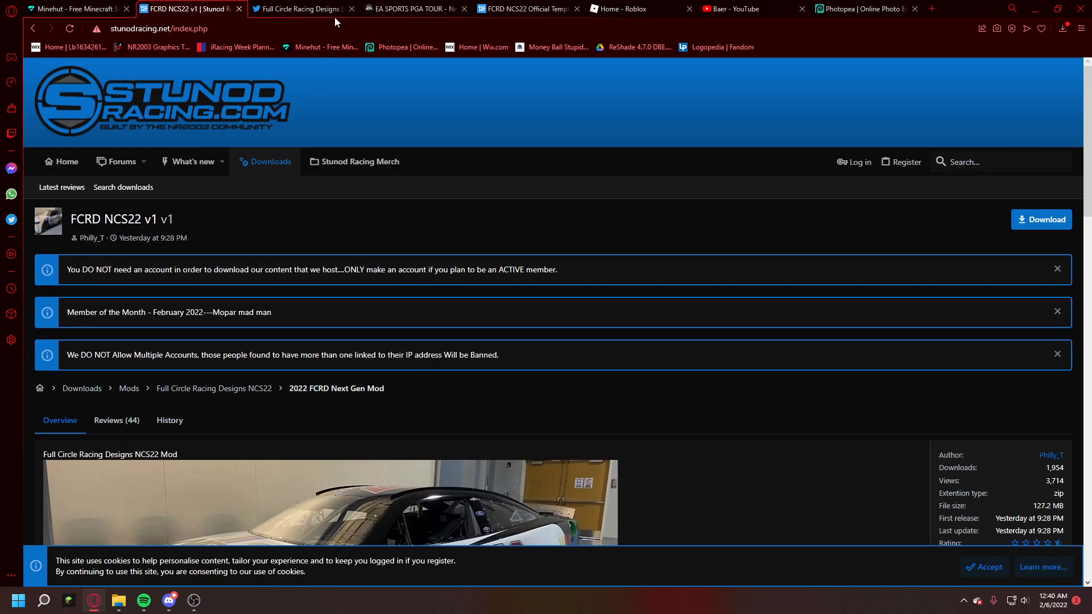
click(307, 7)
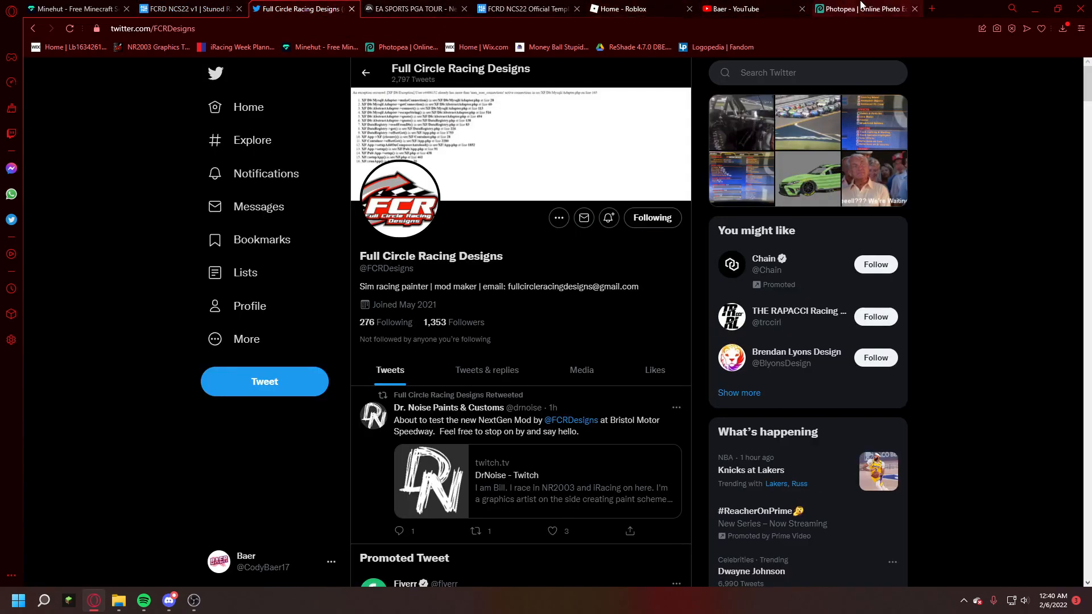
Step: Examine the FCRD NCS22 Official Templates page, including its description, preview car, credits and reviews
click(862, 8)
click(120, 602)
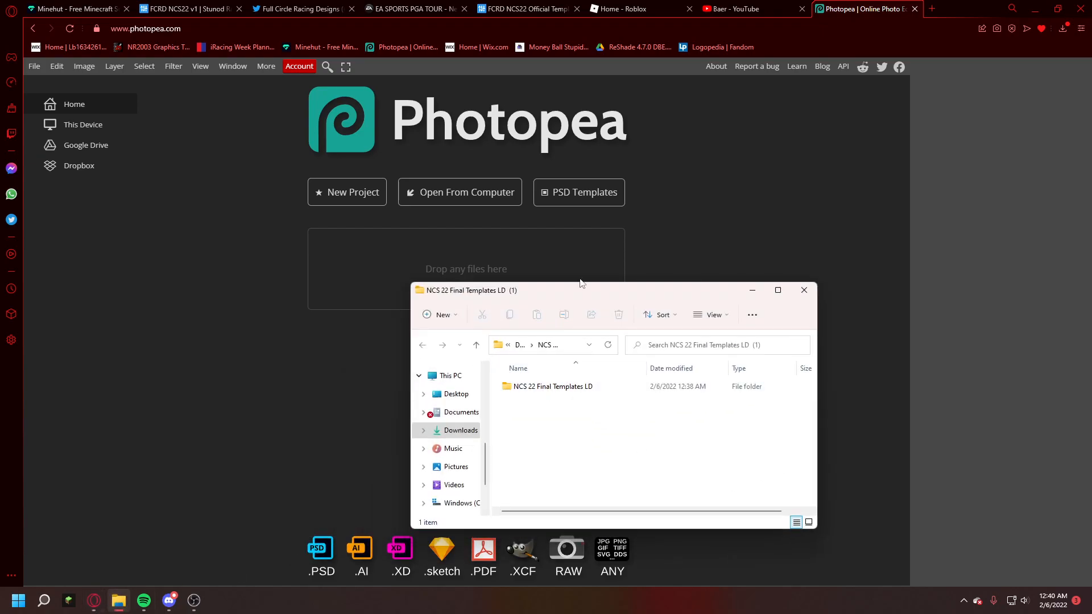
click(517, 7)
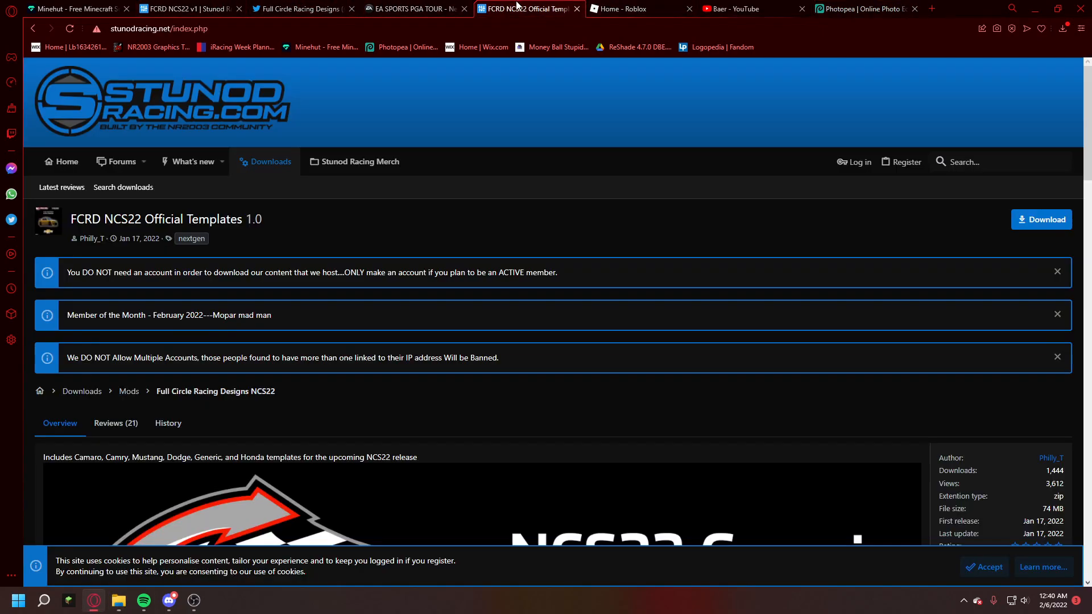
scroll(323, 333, down, 7)
scroll(322, 333, up, 1)
scroll(568, 303, down, 1)
scroll(532, 307, up, 2)
scroll(588, 306, down, 1)
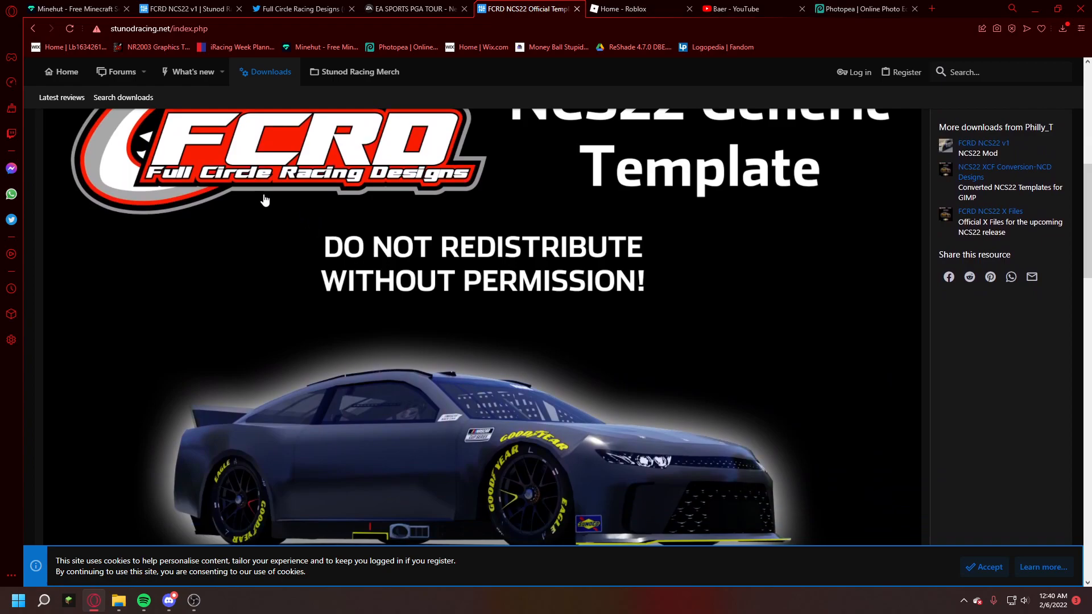
scroll(540, 250, down, 2)
scroll(540, 254, up, 2)
scroll(633, 485, down, 2)
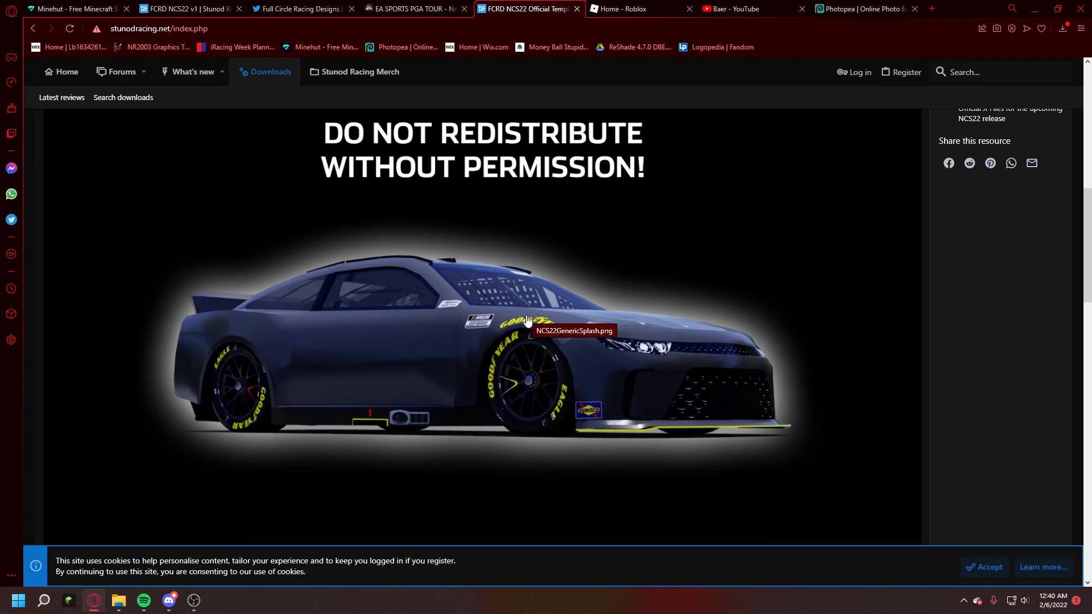
scroll(527, 320, up, 10)
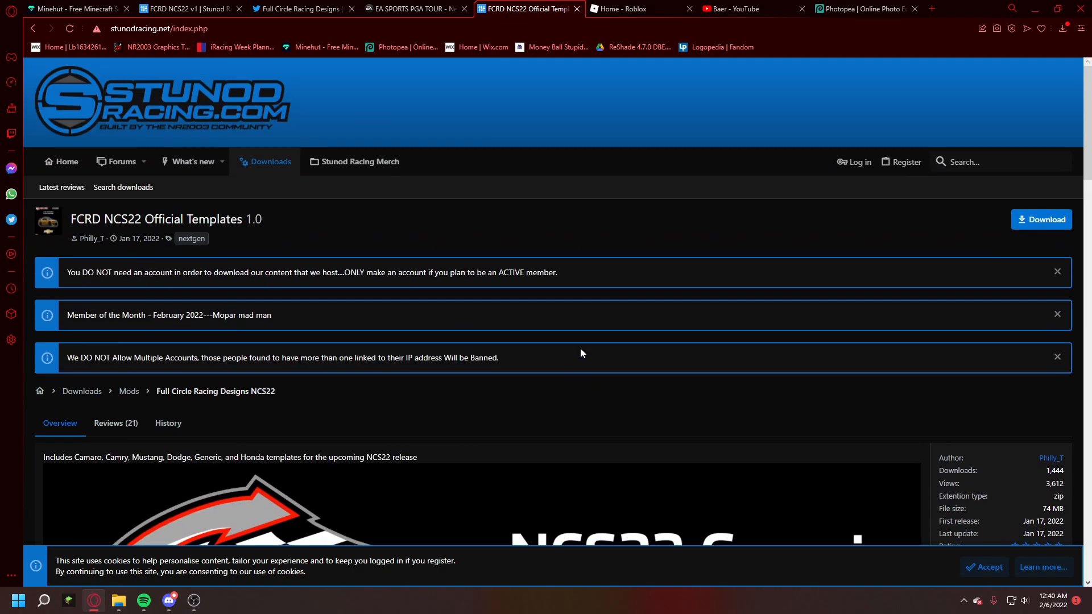
scroll(602, 344, down, 15)
scroll(615, 354, down, 5)
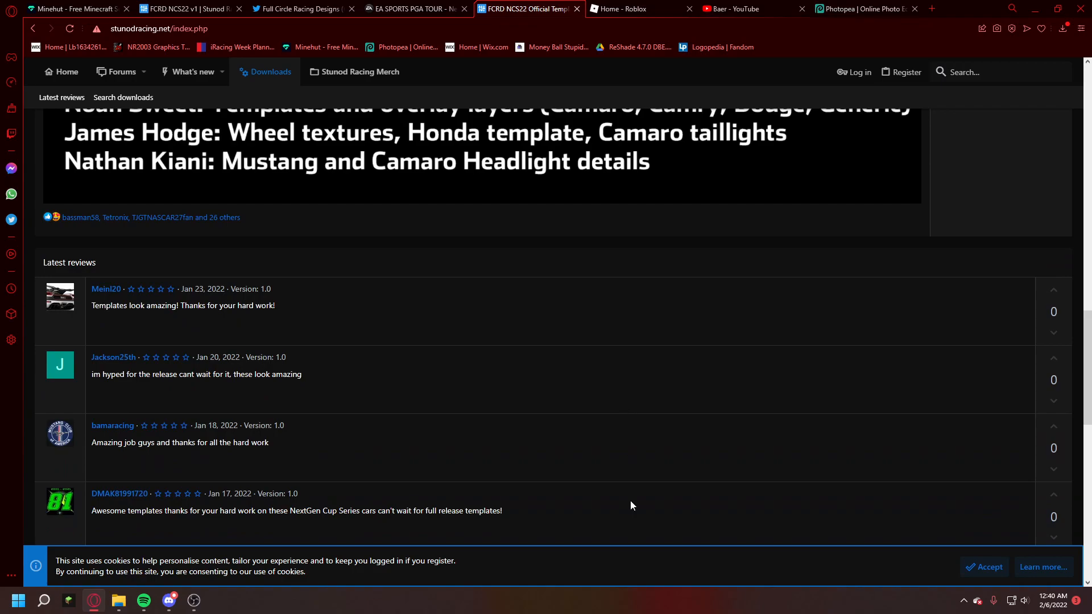
scroll(631, 501, up, 20)
Step: Load NCS_Camaro.psd from the NCS 22 Final Templates LD folder into Photopea and hide its Credit layer
click(862, 9)
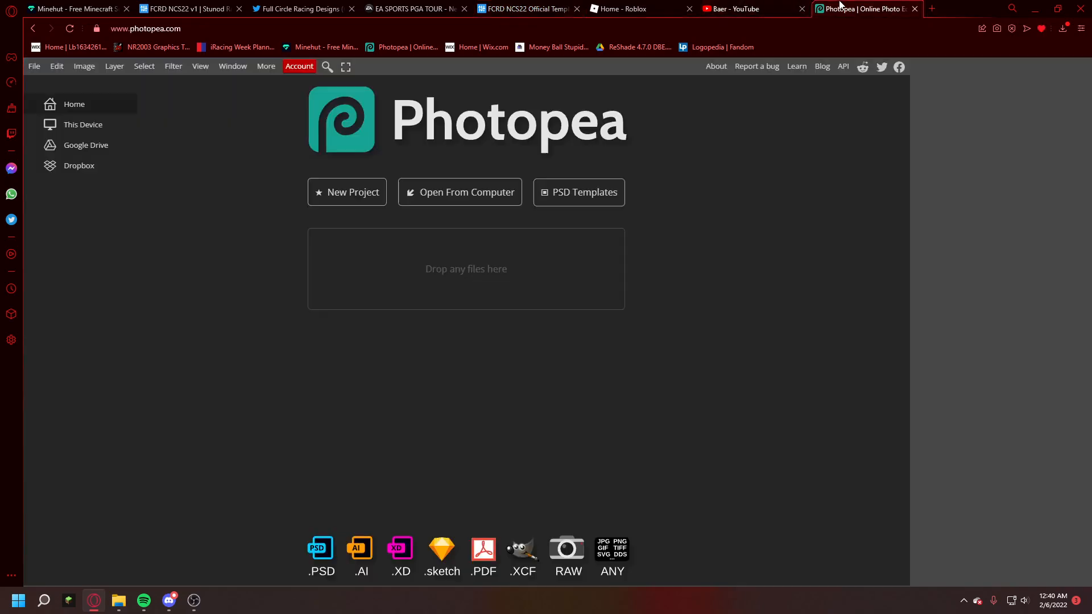
click(118, 600)
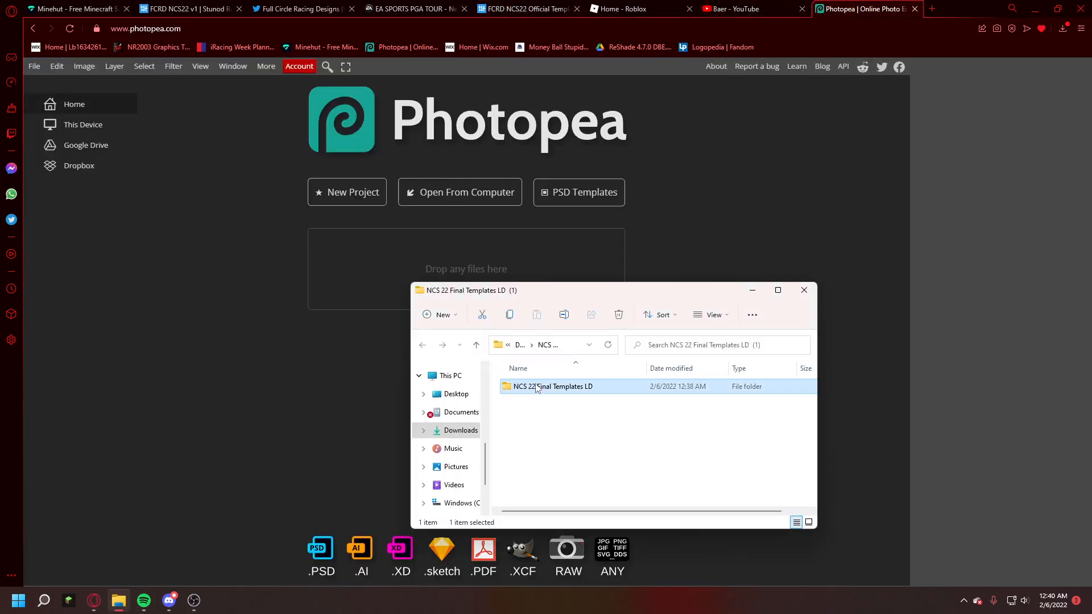
double_click(541, 387)
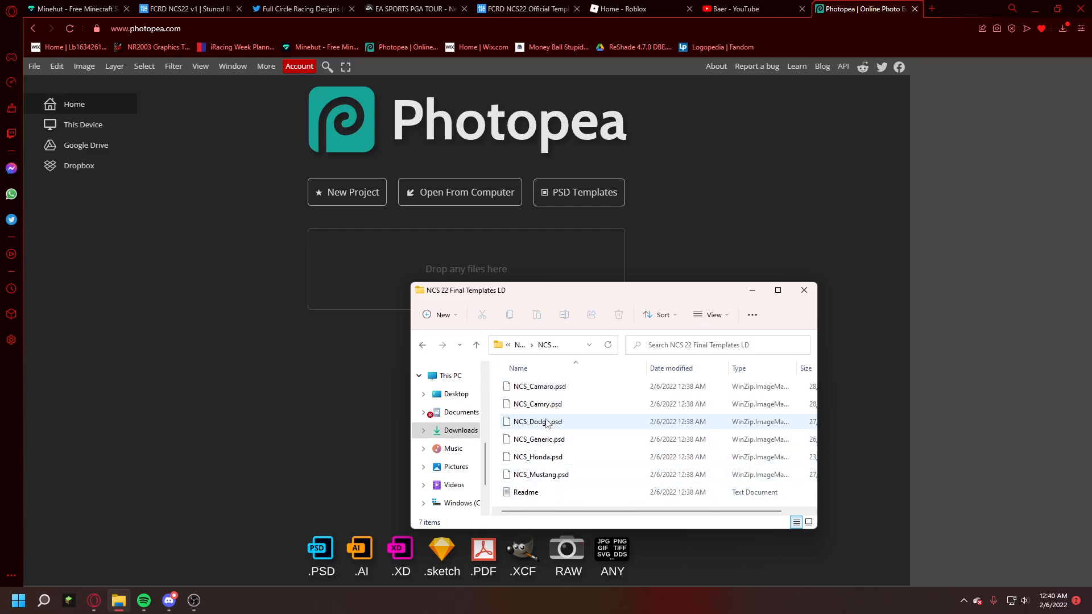
drag(553, 389, 323, 369)
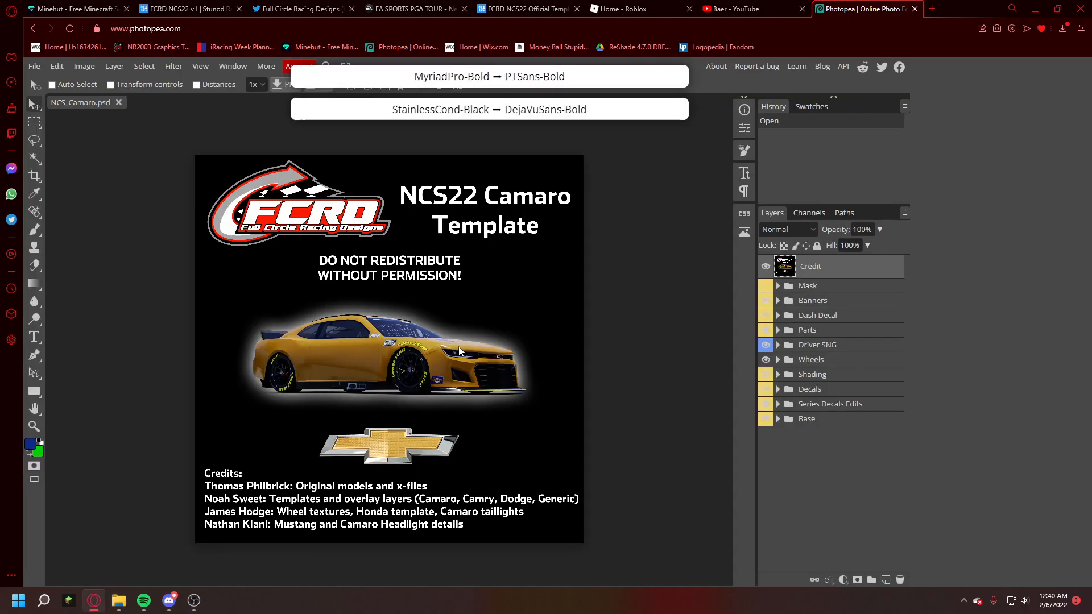
click(767, 267)
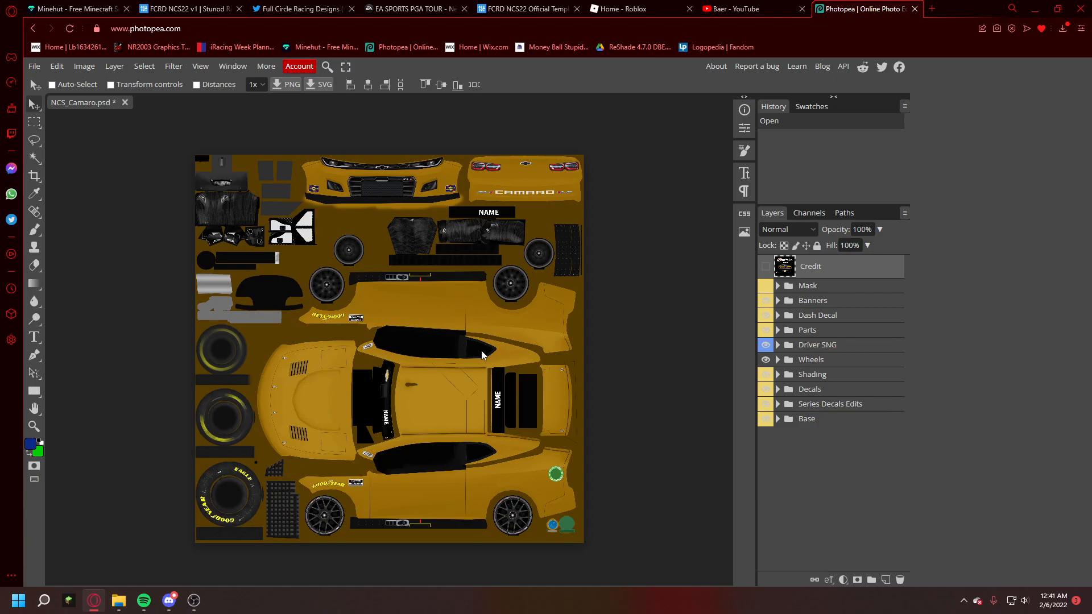
Step: Turn on the Mask group's visibility and hide the MASK, Wires Black and Wires White layers inside it
click(778, 287)
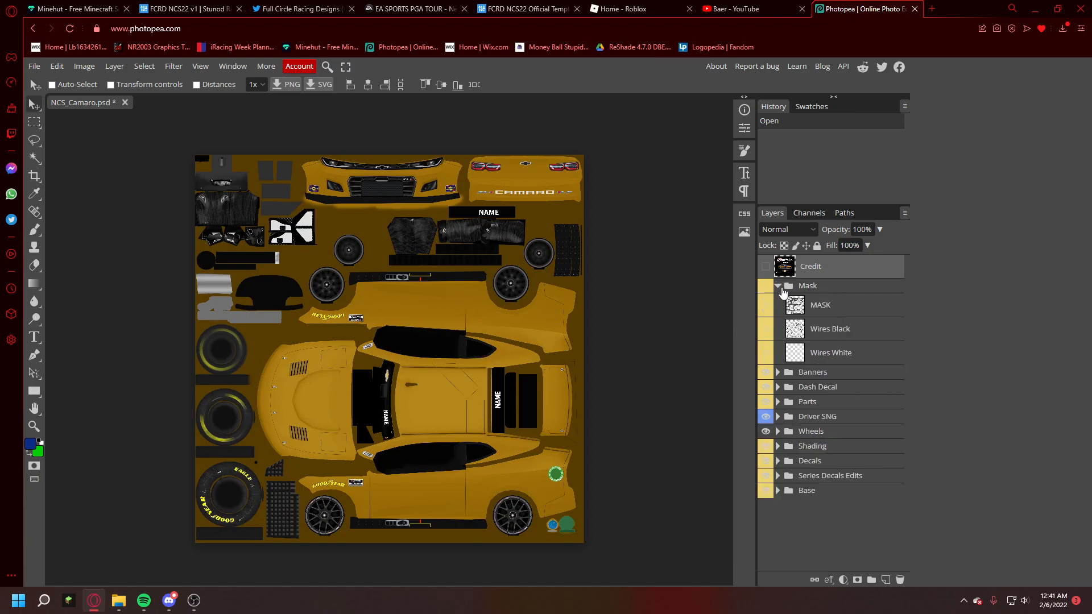
click(774, 305)
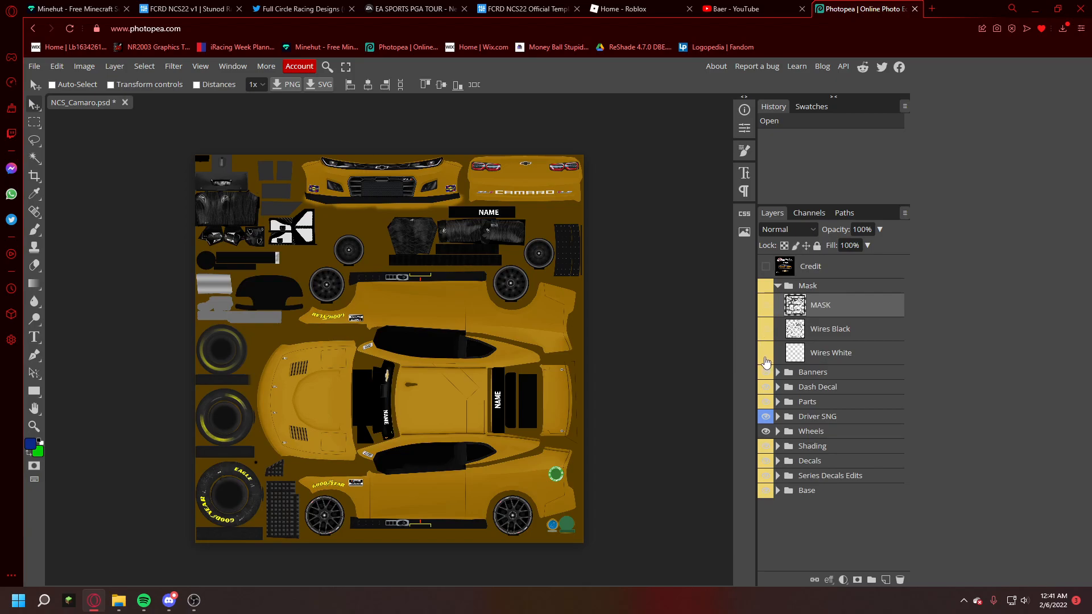
click(765, 285)
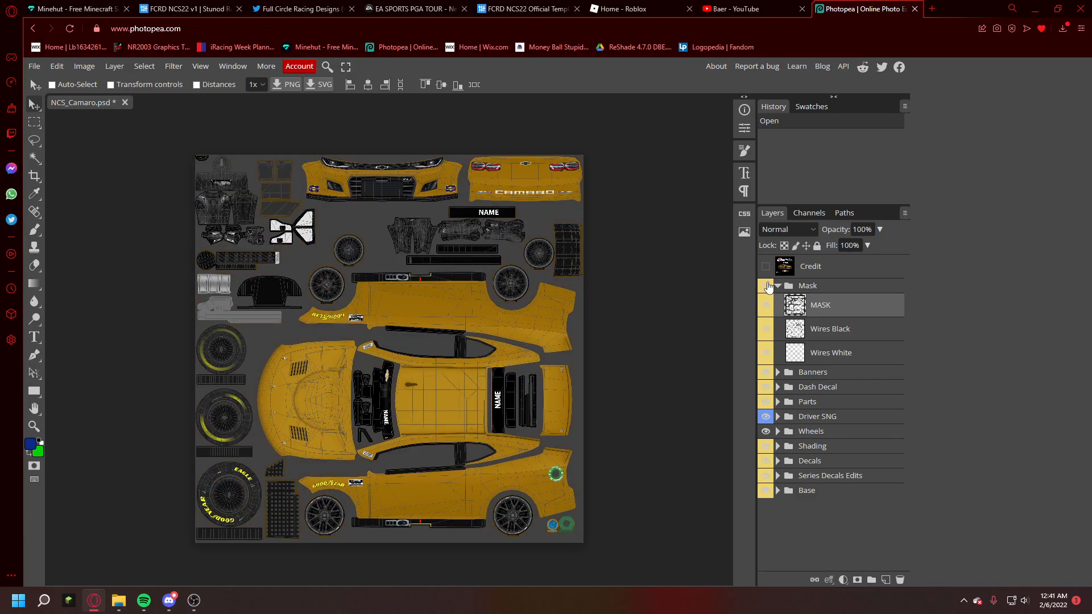
click(775, 323)
click(768, 334)
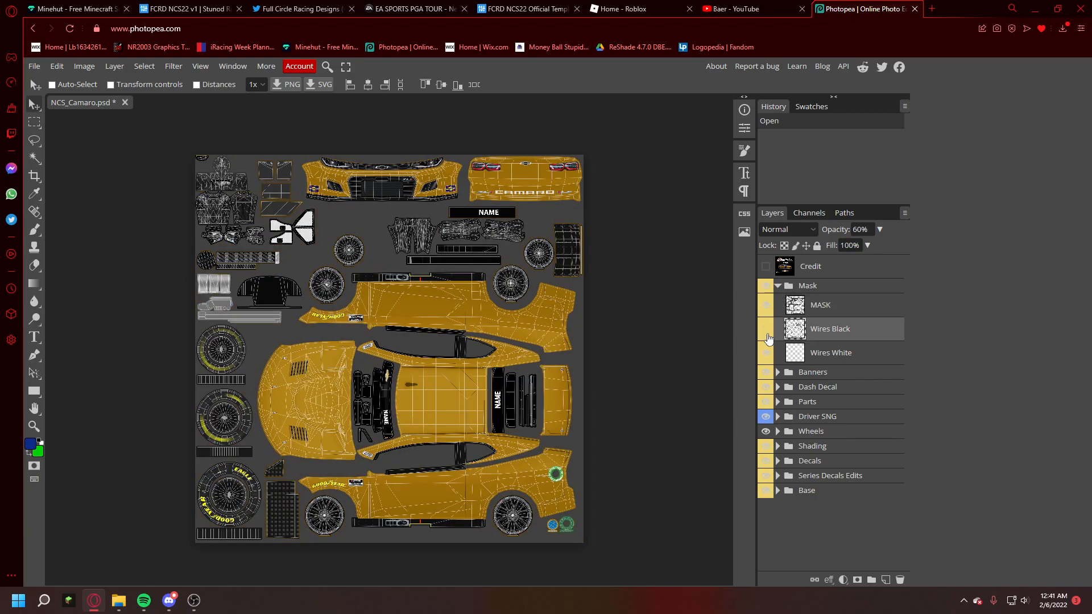
click(768, 352)
click(768, 352)
click(760, 307)
click(767, 331)
click(769, 353)
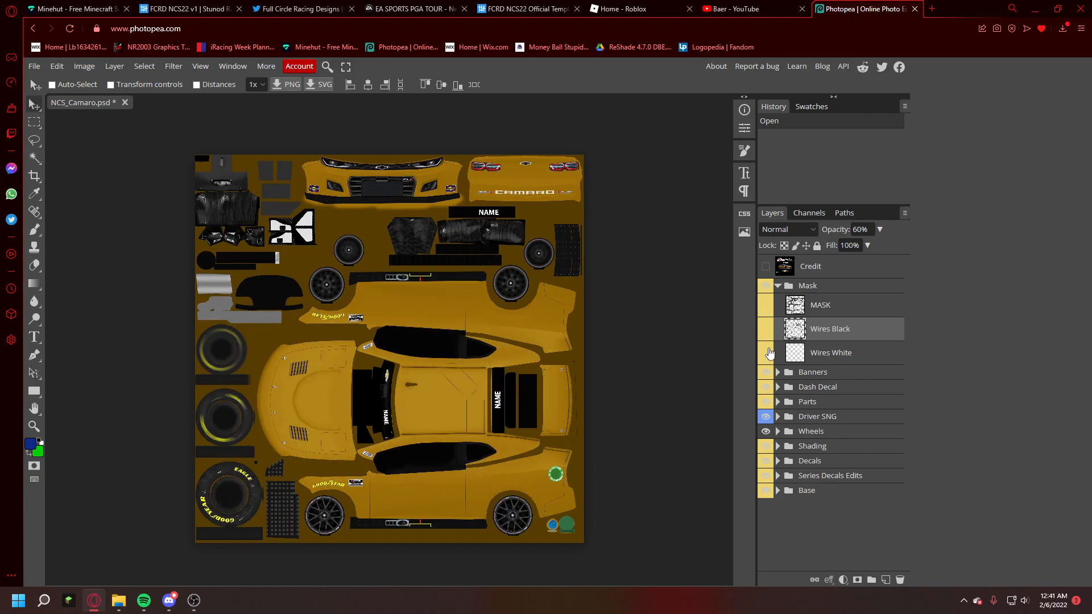
click(777, 286)
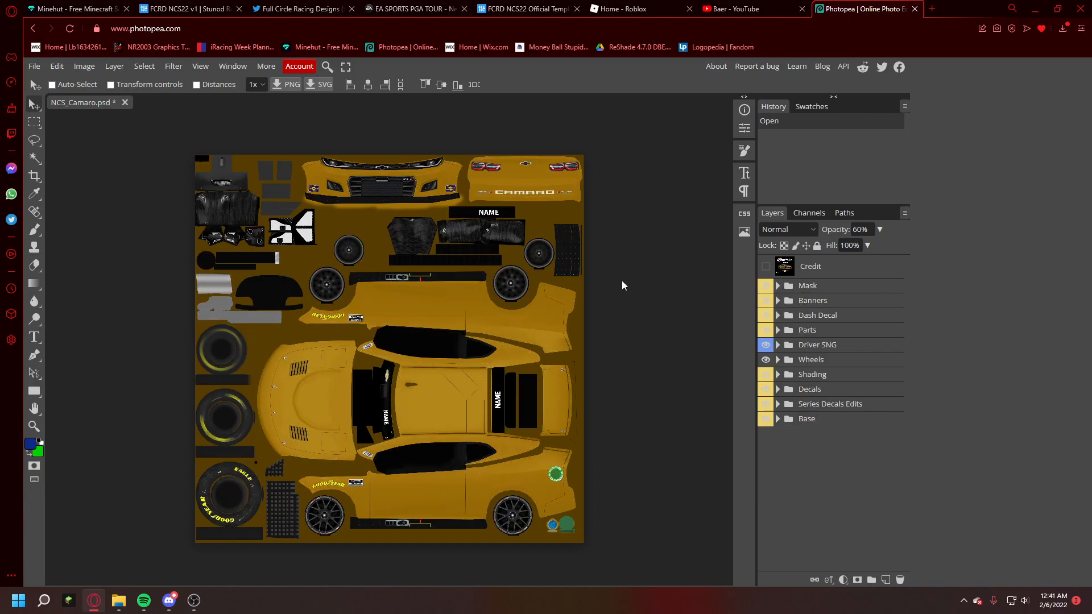
Step: Expand the Base group and select the Base colour layer inside it
click(778, 419)
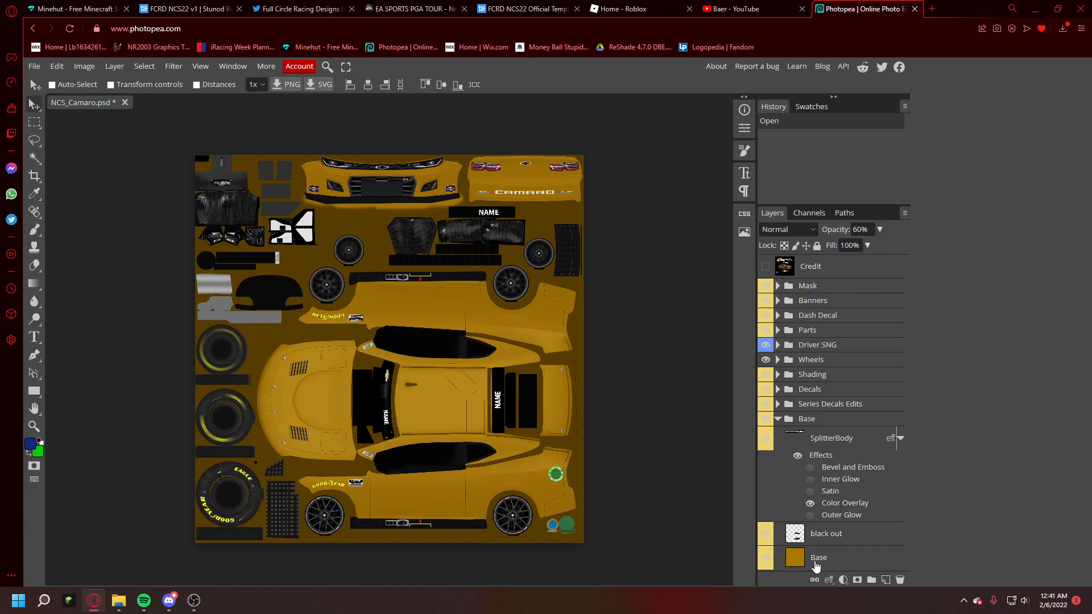
click(836, 563)
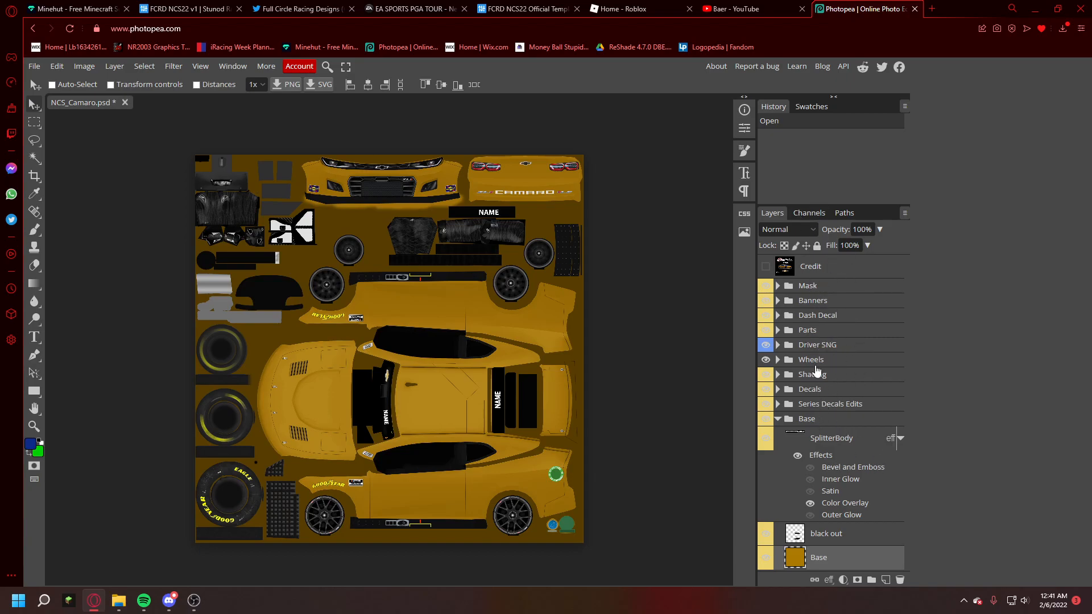
click(194, 602)
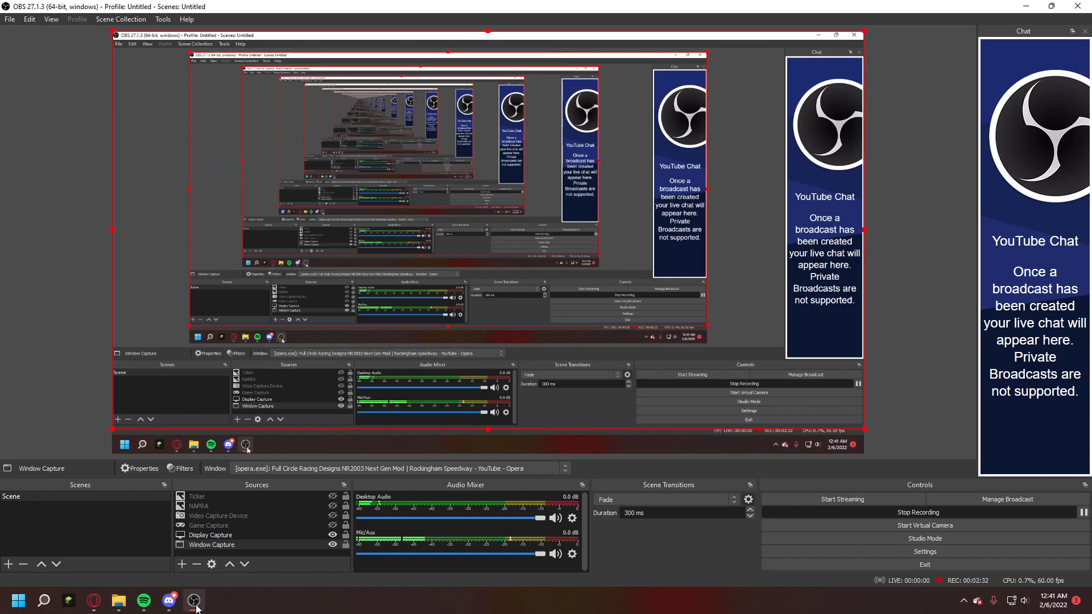
click(195, 606)
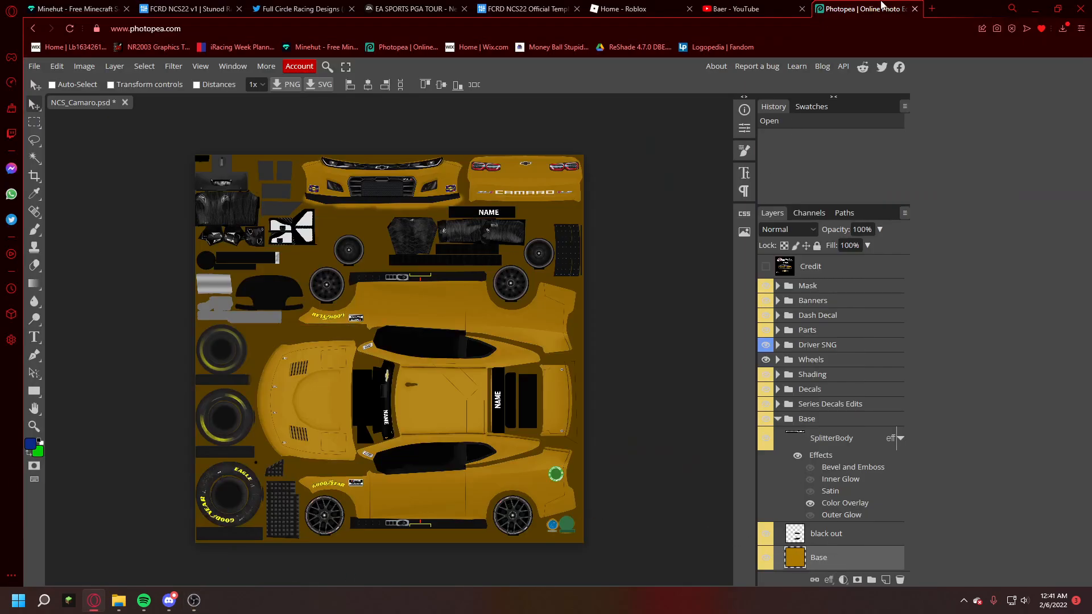
Step: Set the foreground color to the bright yellow ffc700
click(30, 445)
drag(258, 290, 257, 295)
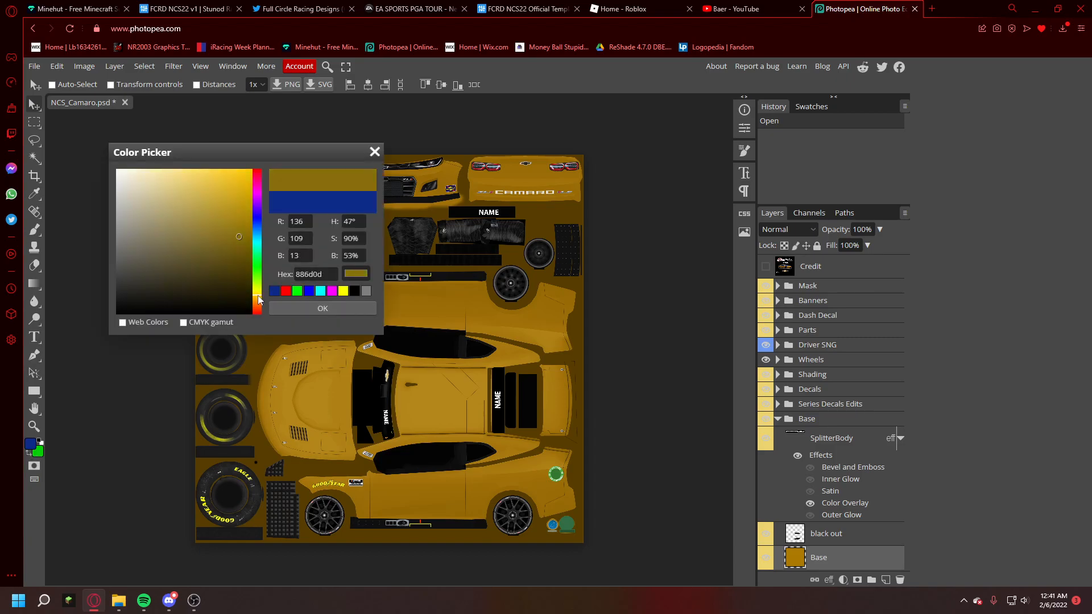
drag(241, 240, 296, 163)
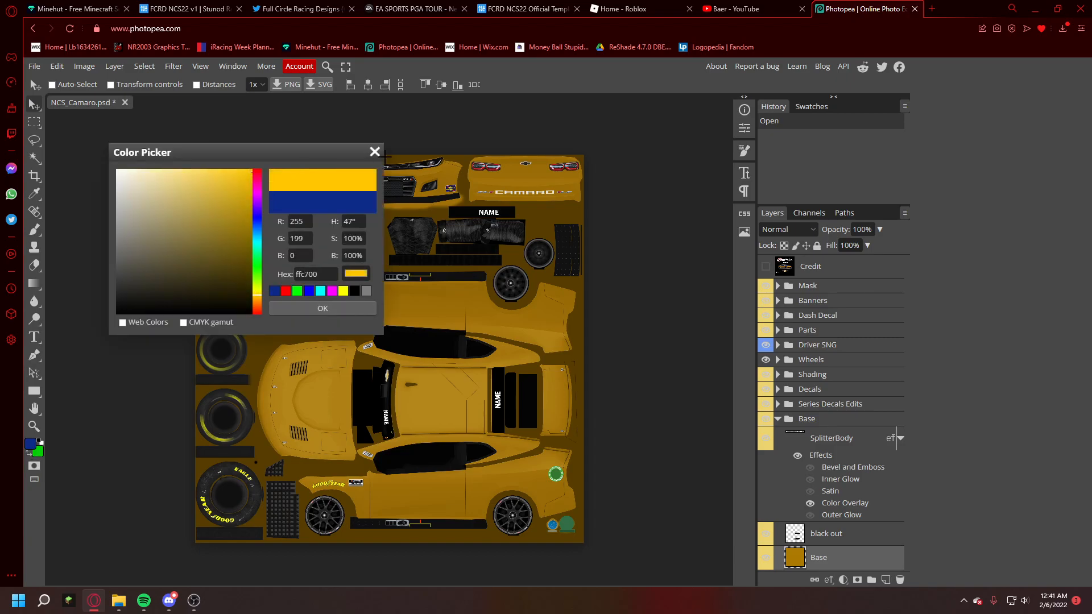
click(322, 309)
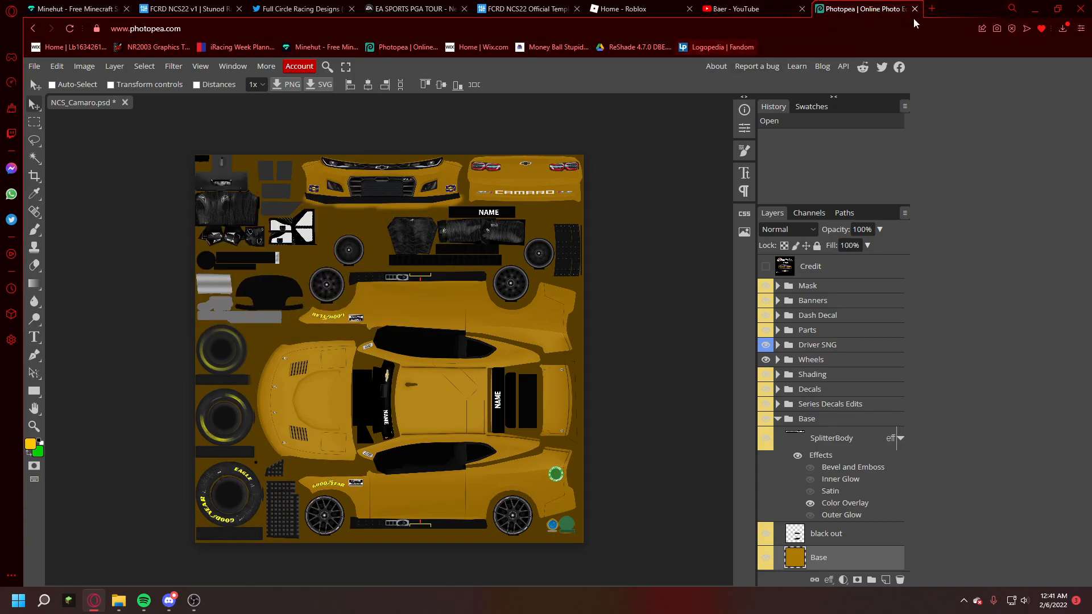
Step: Open the Logopedia wiki in a new browser tab and search it for "Sunoco Logo"
click(933, 9)
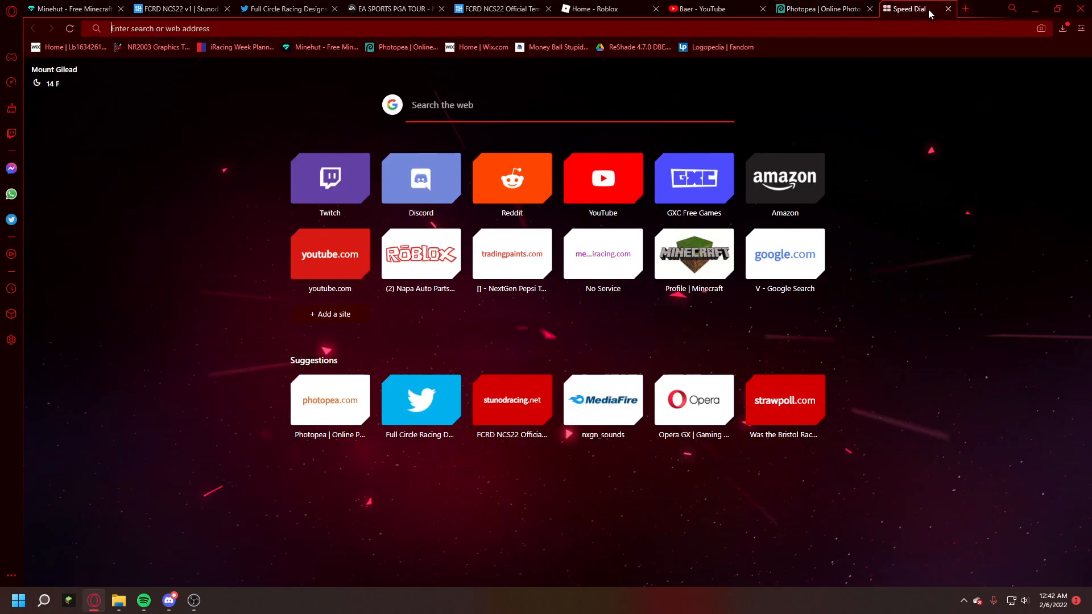
click(723, 49)
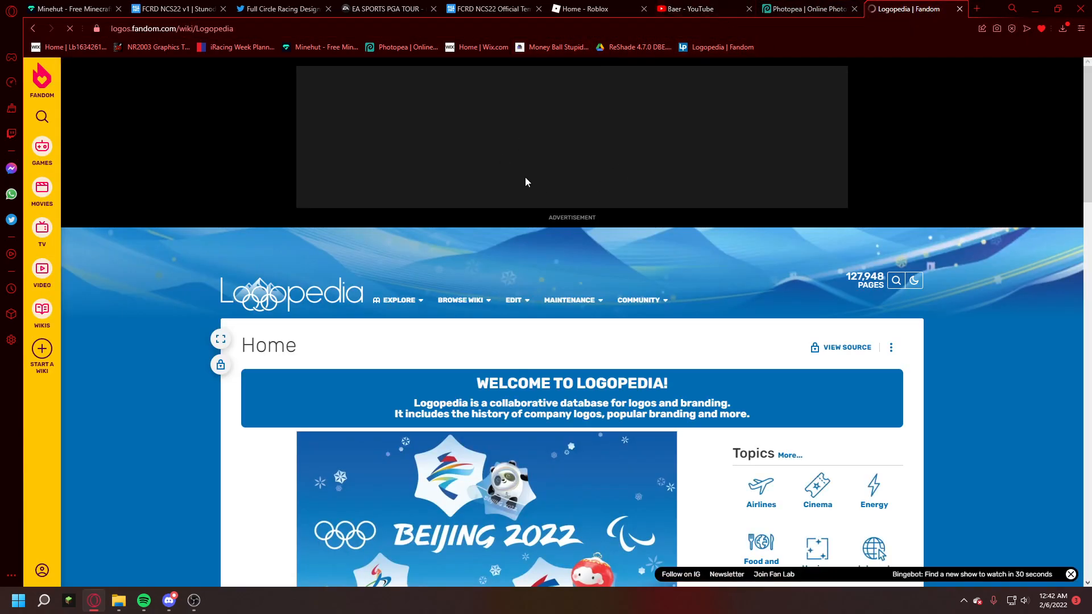
scroll(761, 433, down, 4)
scroll(787, 336, up, 4)
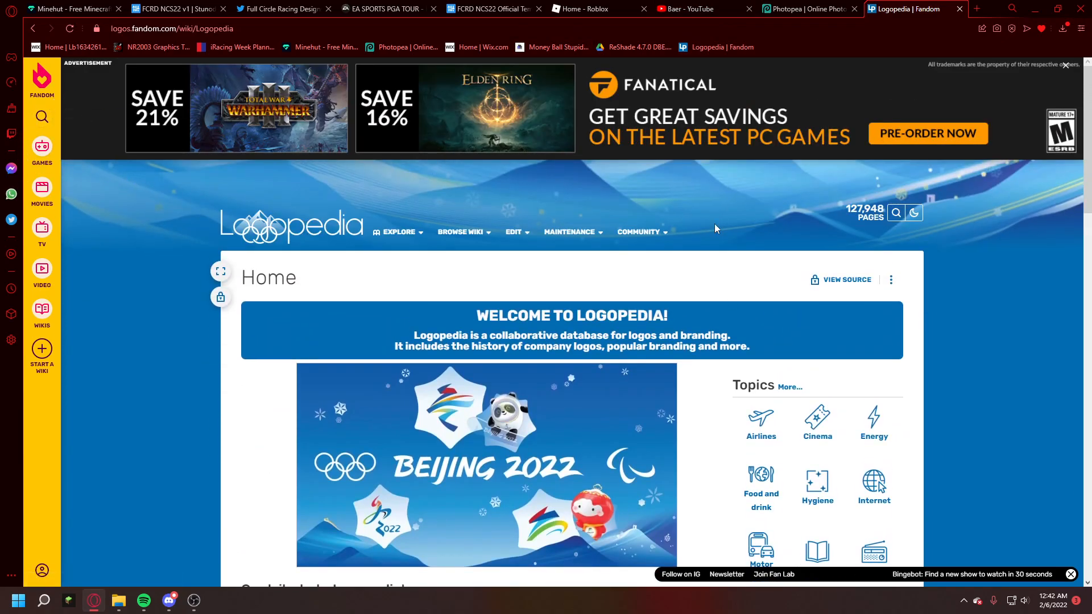
click(897, 212)
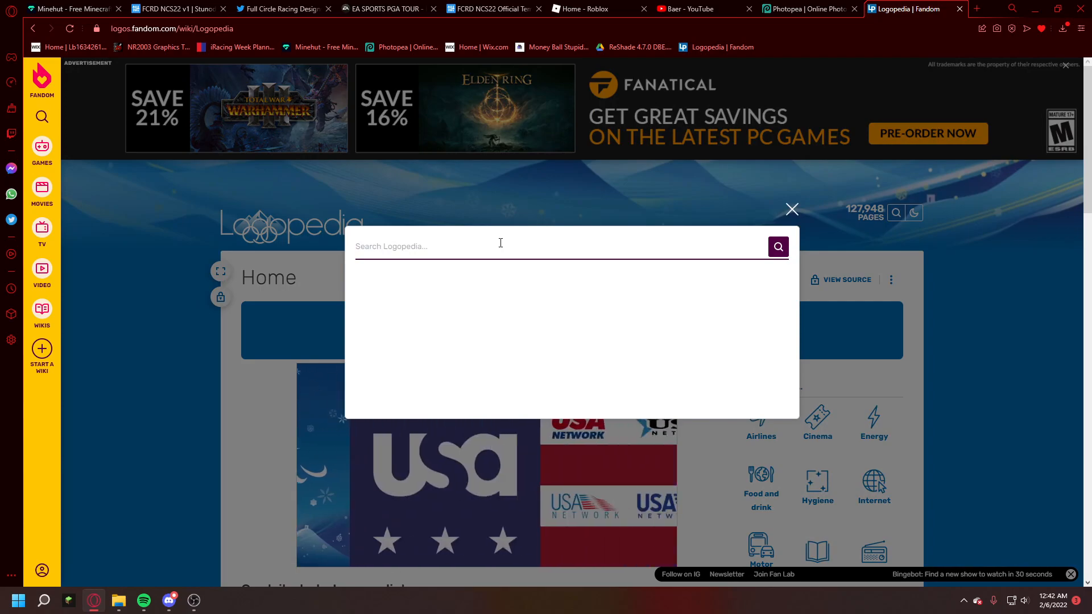
text(Sunoco )
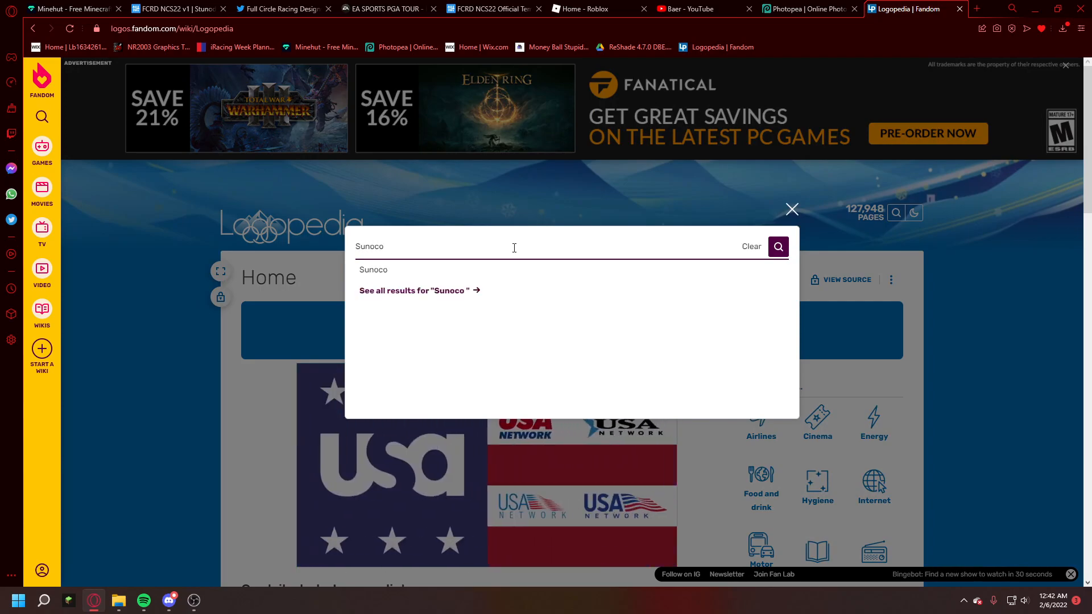
text(Logo)
key(Return)
Step: Limit the Sunoco Logo search results to photos and videos
scroll(496, 350, down, 5)
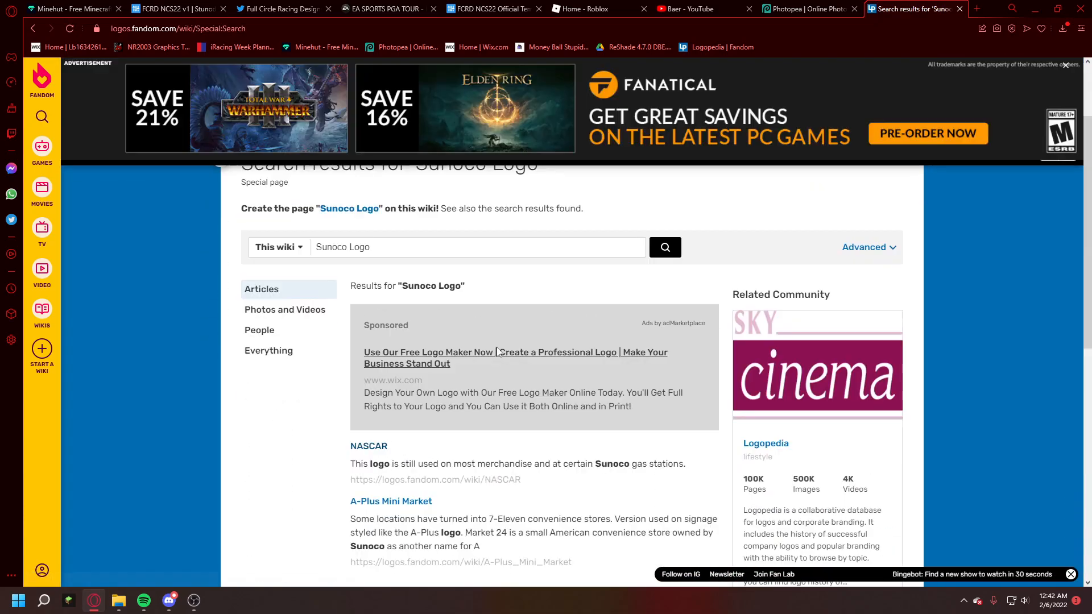
scroll(361, 311, up, 3)
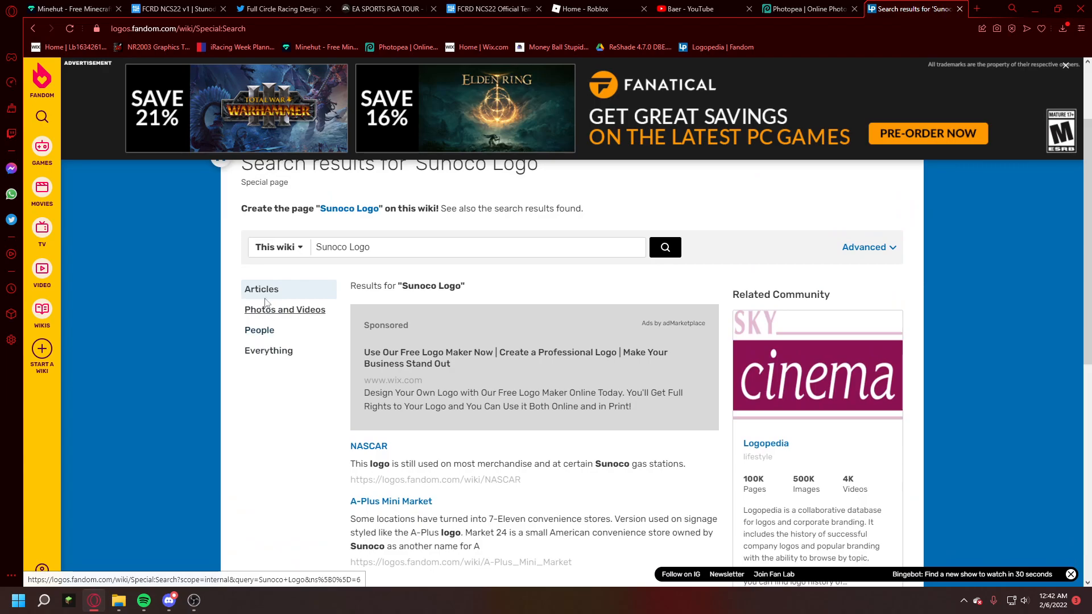
click(279, 310)
scroll(342, 342, down, 7)
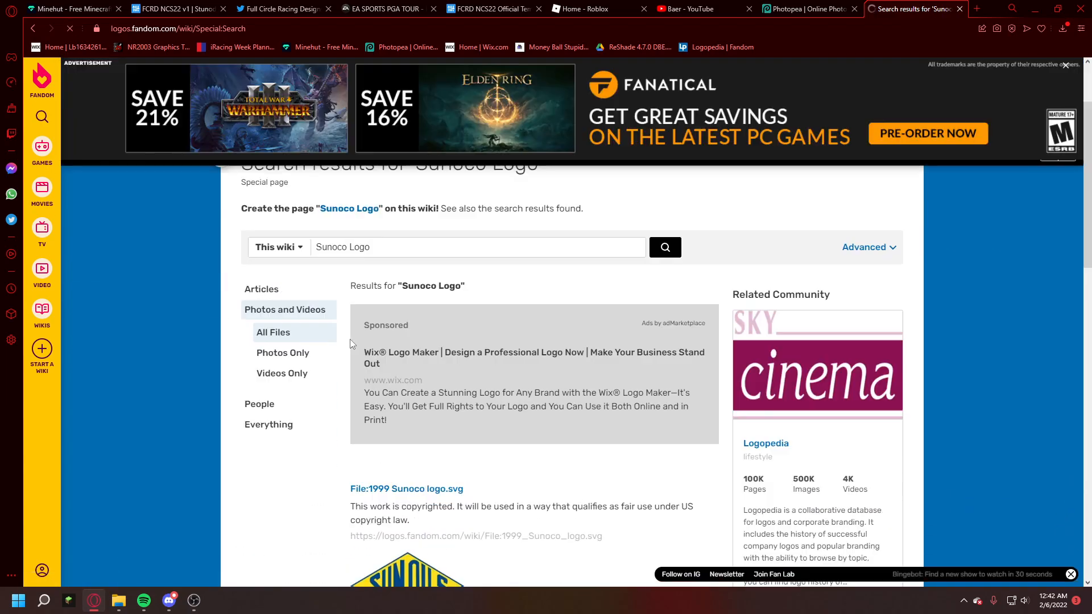
Step: Compare the Sunoco logo files in the results and open 2000 Sunoco logo.png in the image viewer
scroll(415, 273, up, 2)
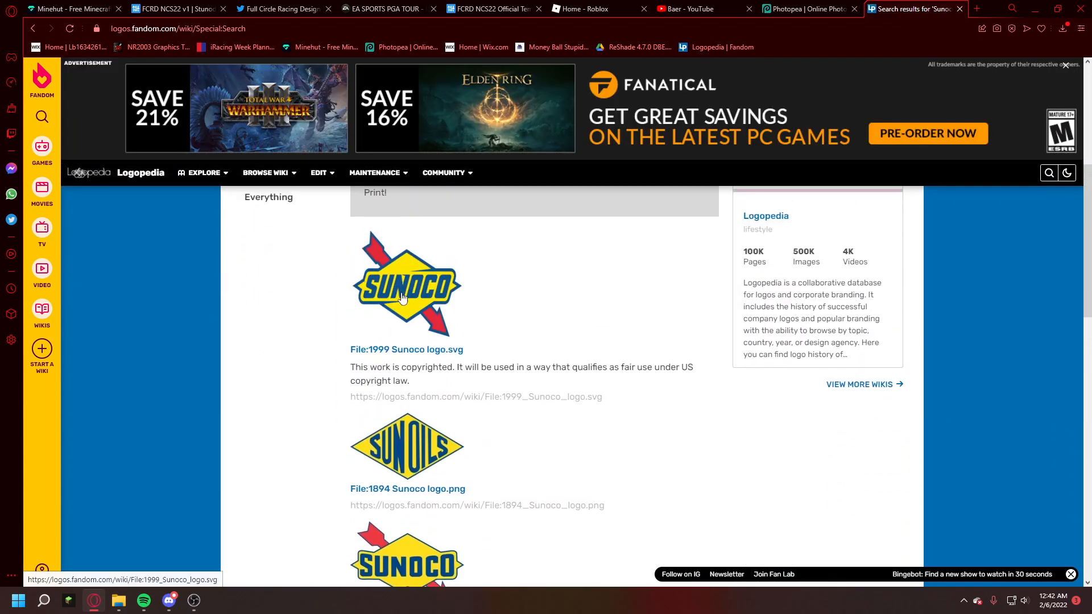
scroll(418, 284, down, 1)
scroll(428, 381, down, 1)
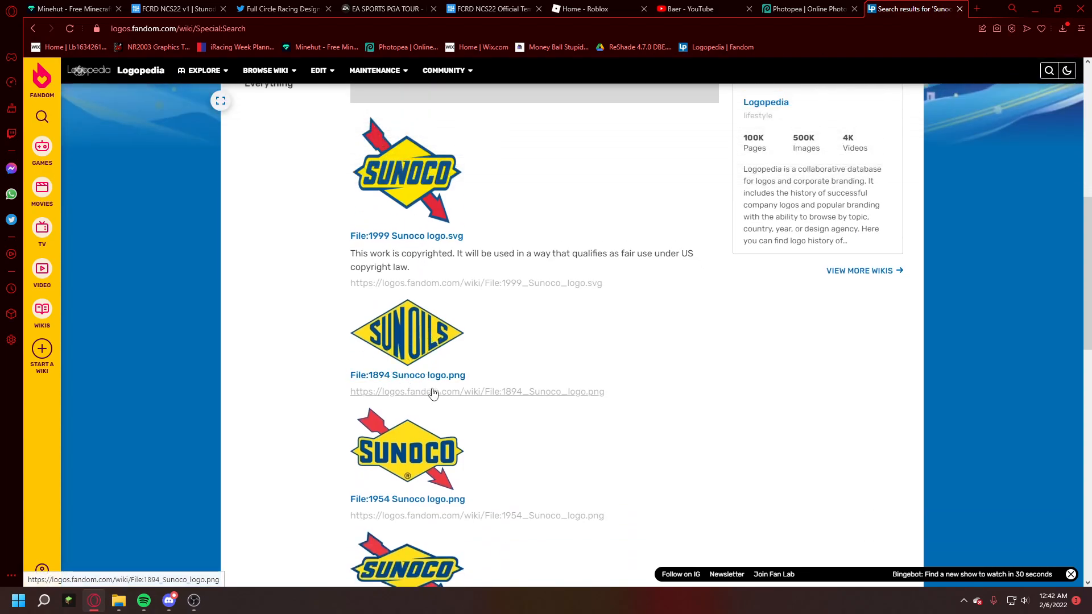
scroll(400, 341, down, 4)
scroll(397, 282, down, 1)
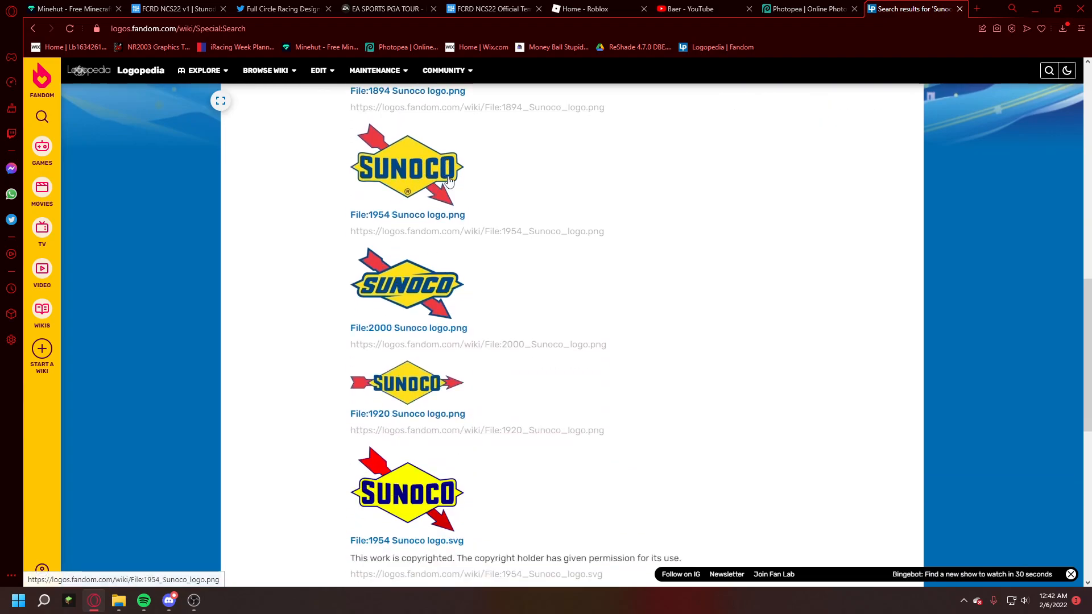
scroll(446, 209, down, 2)
scroll(466, 274, up, 10)
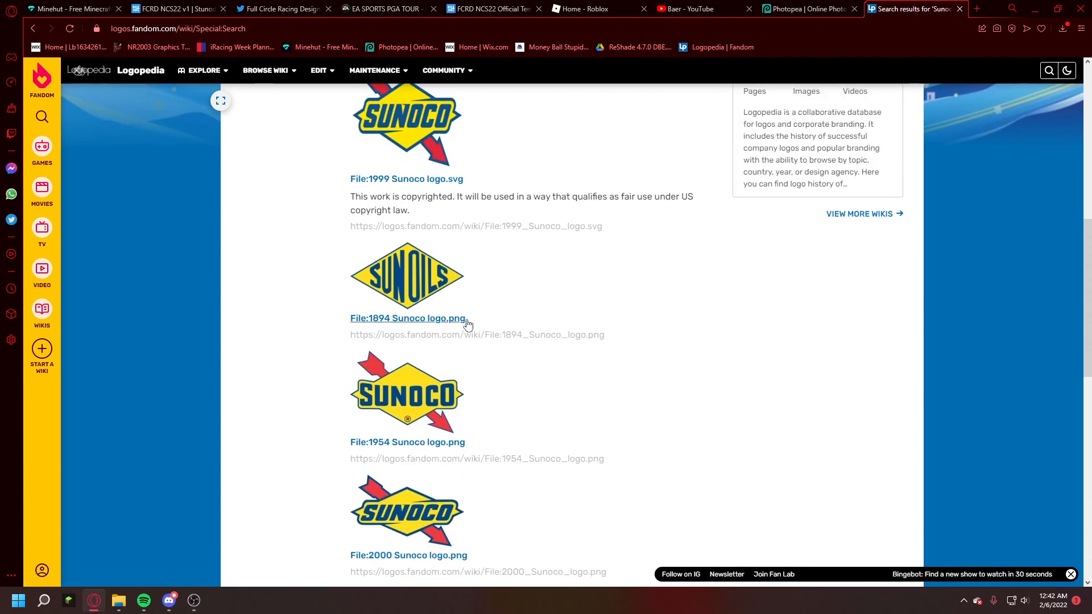
scroll(433, 285, down, 5)
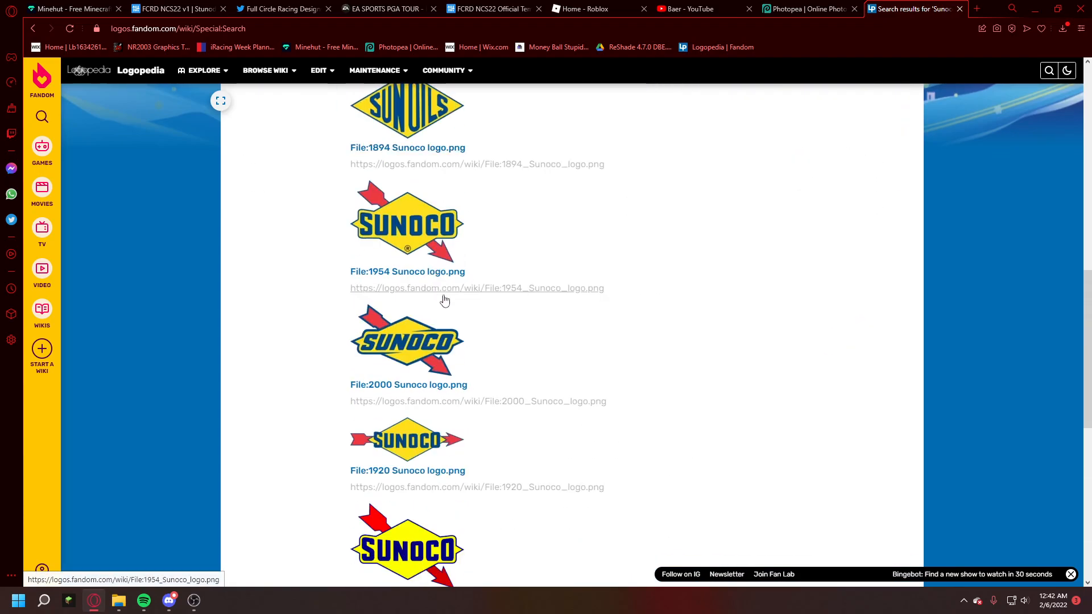
scroll(434, 307, down, 1)
scroll(433, 310, up, 9)
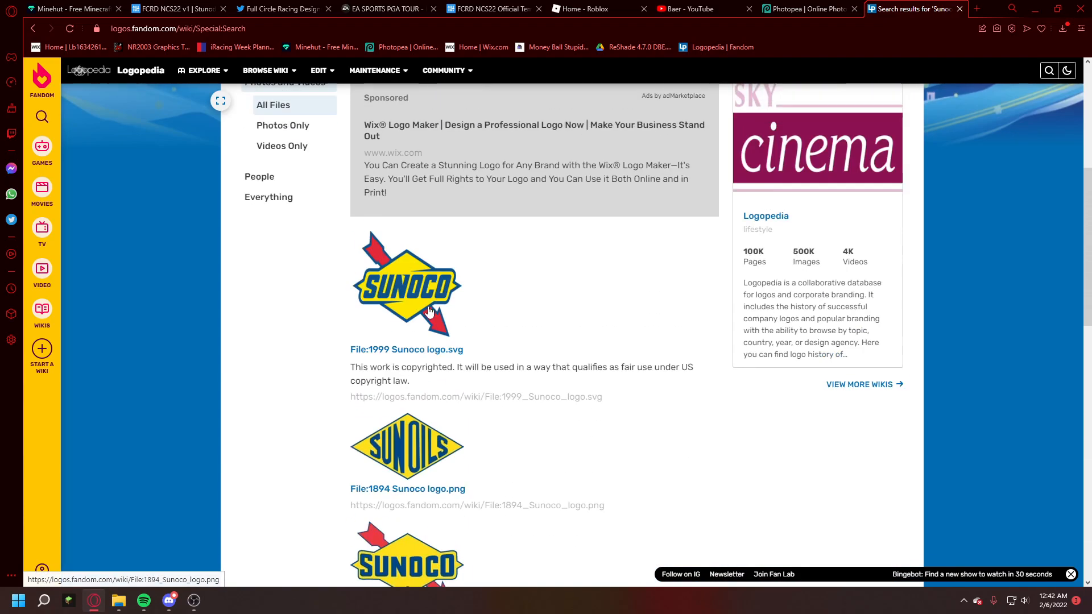
scroll(429, 311, down, 2)
scroll(430, 312, down, 8)
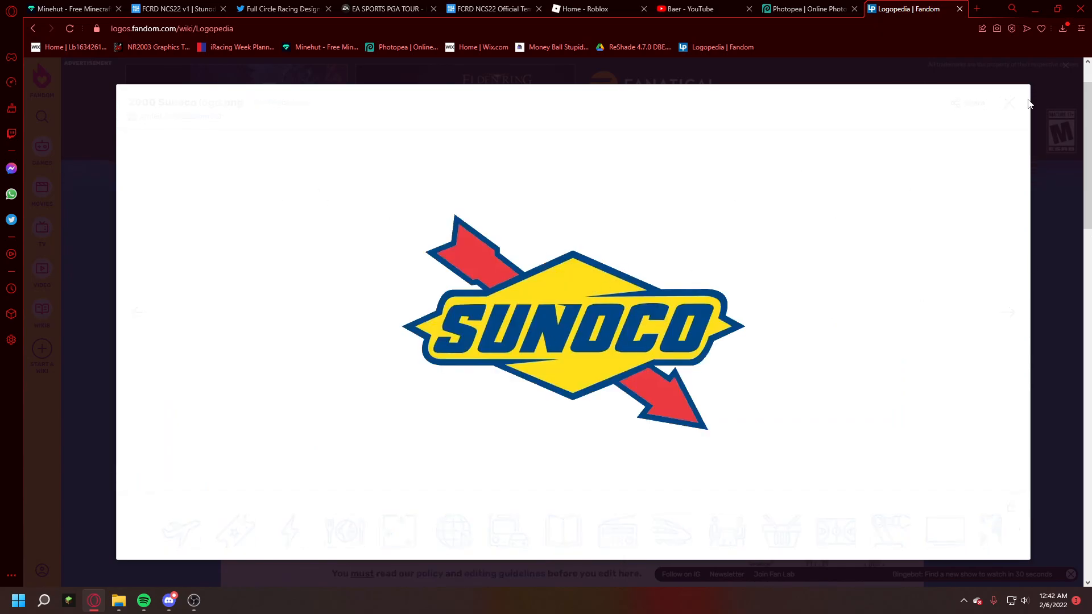
click(1009, 103)
scroll(424, 341, down, 8)
scroll(424, 342, down, 5)
scroll(424, 342, up, 4)
scroll(785, 376, down, 7)
scroll(785, 376, down, 2)
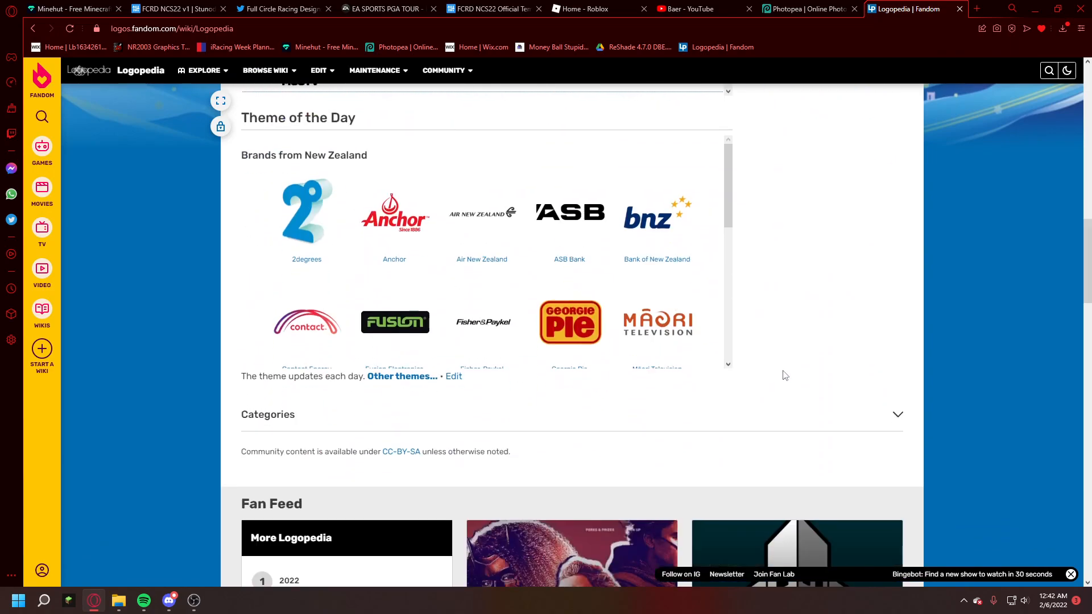
scroll(785, 375, up, 15)
scroll(720, 400, down, 2)
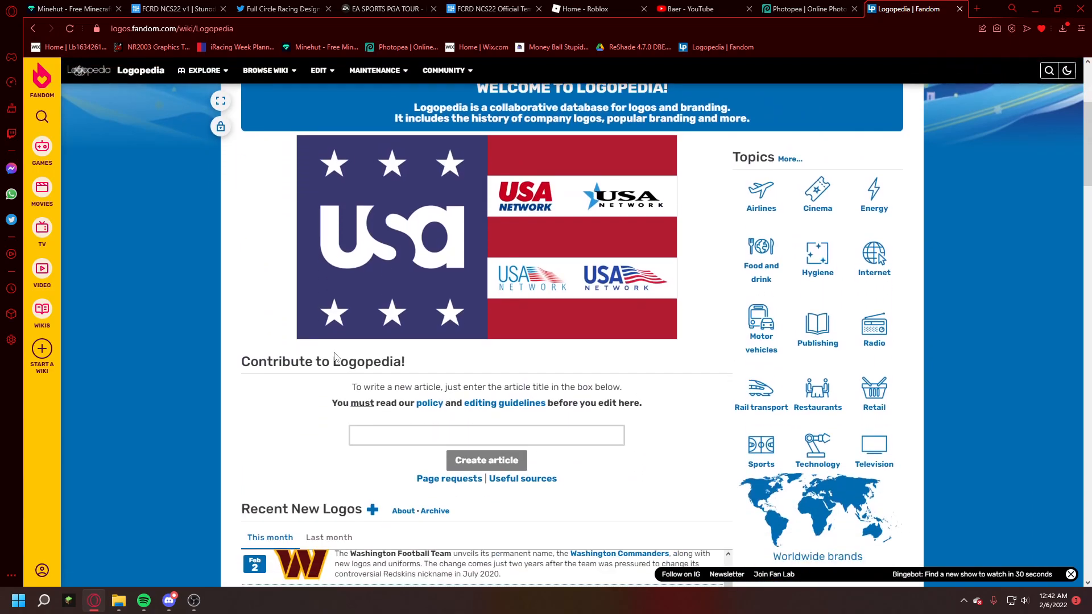
key(alt+Left)
scroll(460, 241, down, 3)
scroll(398, 342, up, 3)
key(alt+Right)
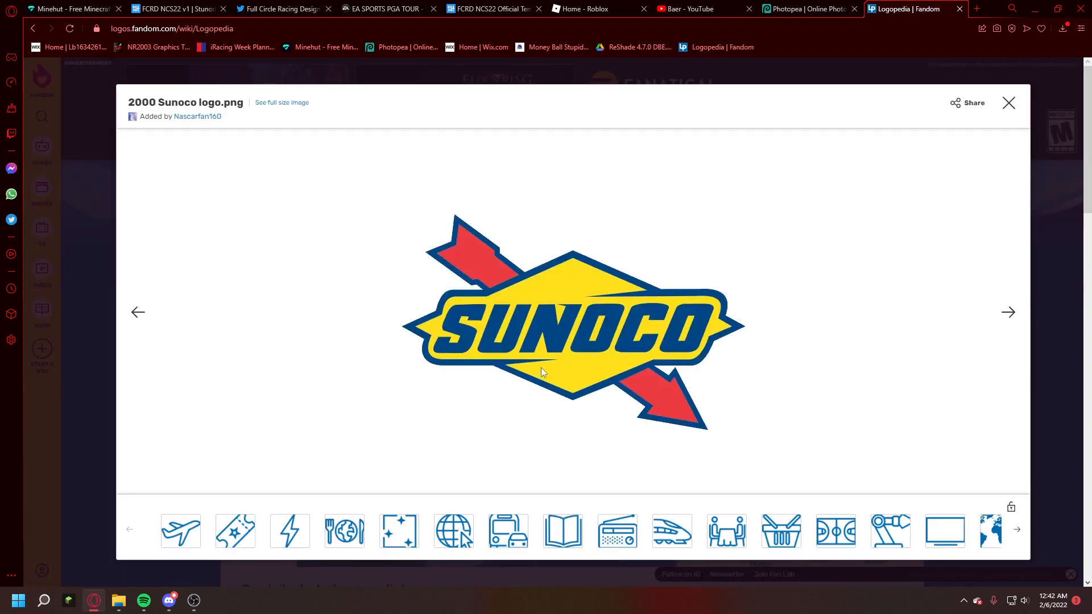
Step: Copy the 2000 Sunoco logo image, paste it into the Camaro template in Photopea and move it onto the hood
right_click(568, 322)
click(595, 357)
click(808, 8)
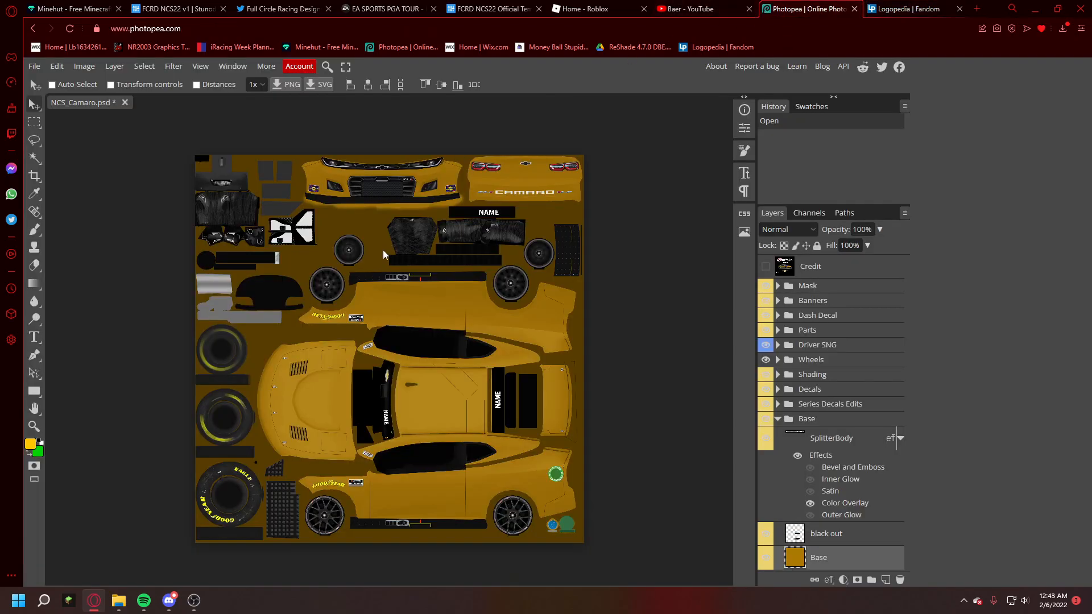
key(ctrl+v)
drag(295, 179, 353, 392)
Step: Free-transform the pasted Sunoco logo: rotate it 90° clockwise and scale it to about 78% width and 84% height on the hood
click(57, 66)
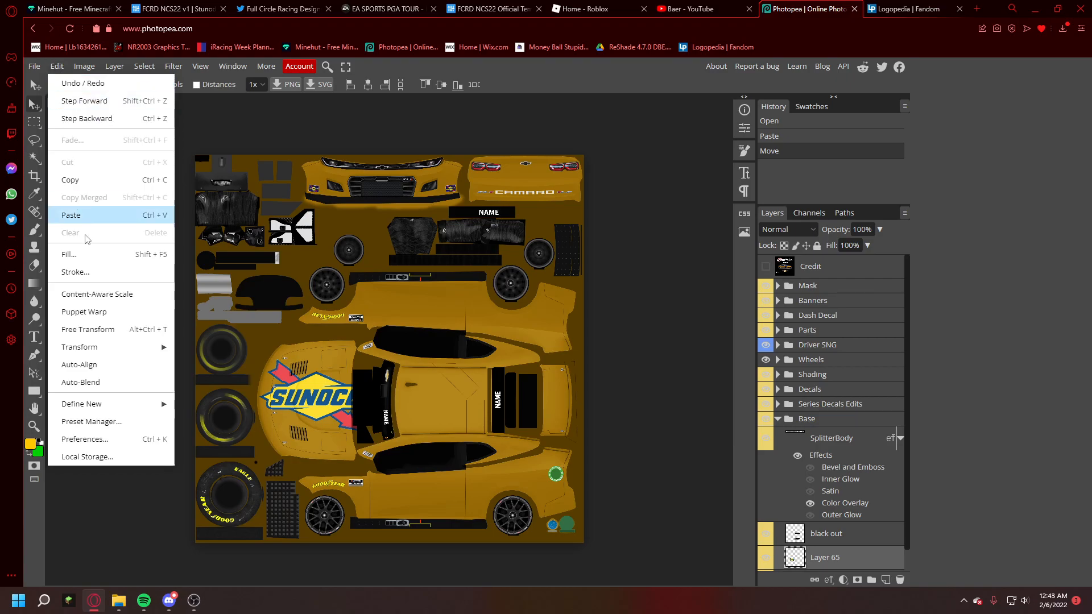
click(97, 331)
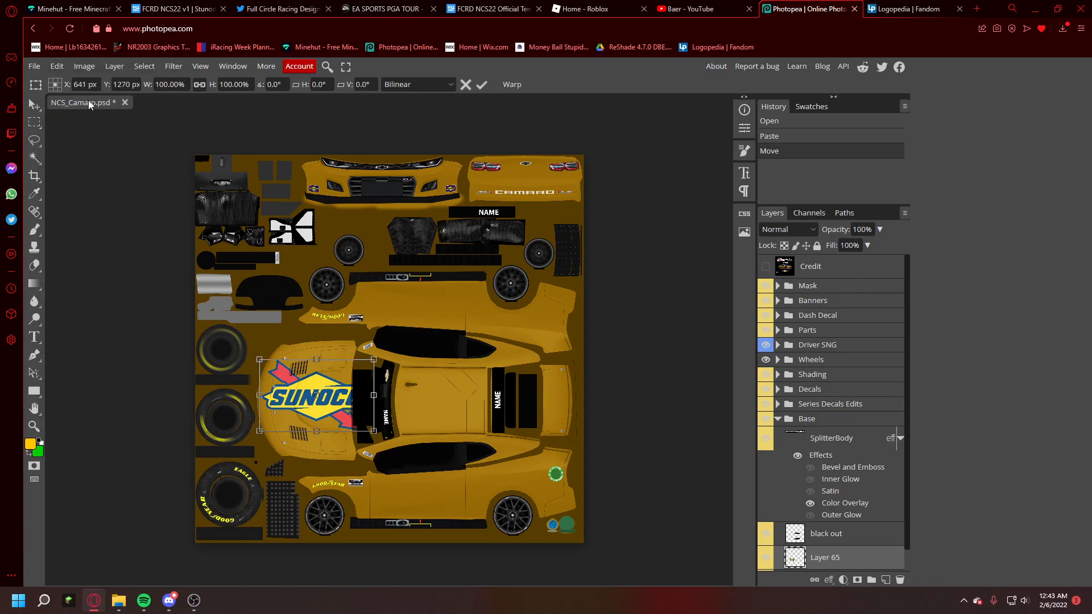
right_click(337, 400)
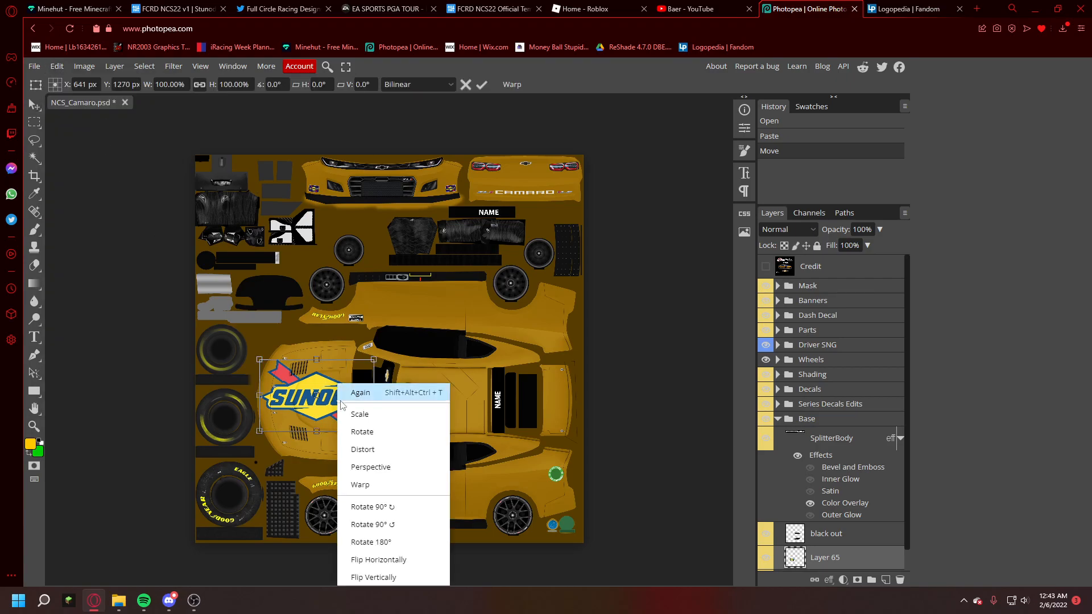
click(369, 504)
drag(352, 338, 343, 363)
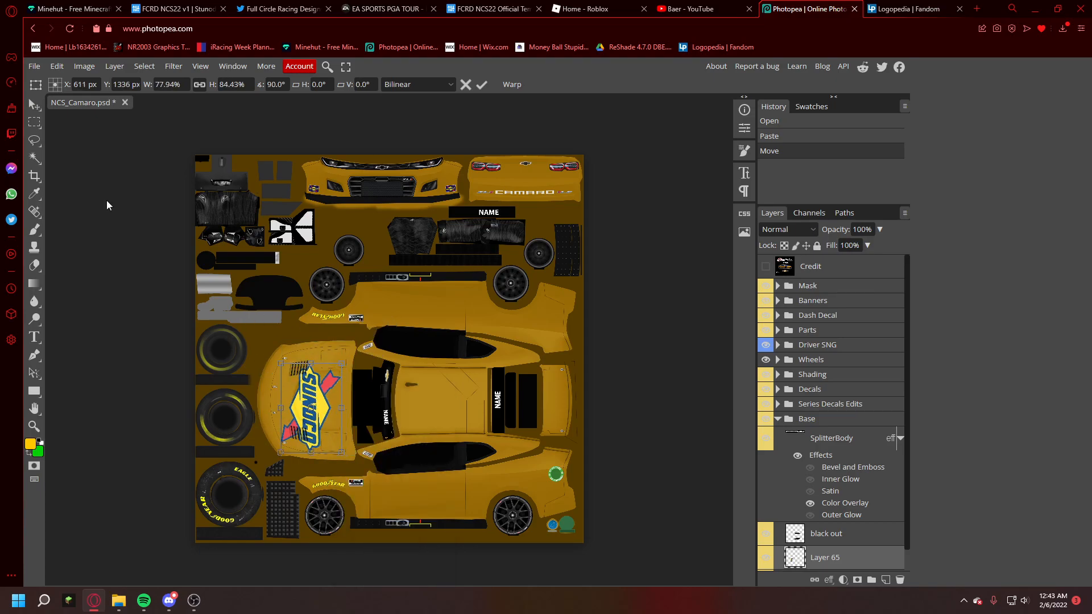
click(35, 102)
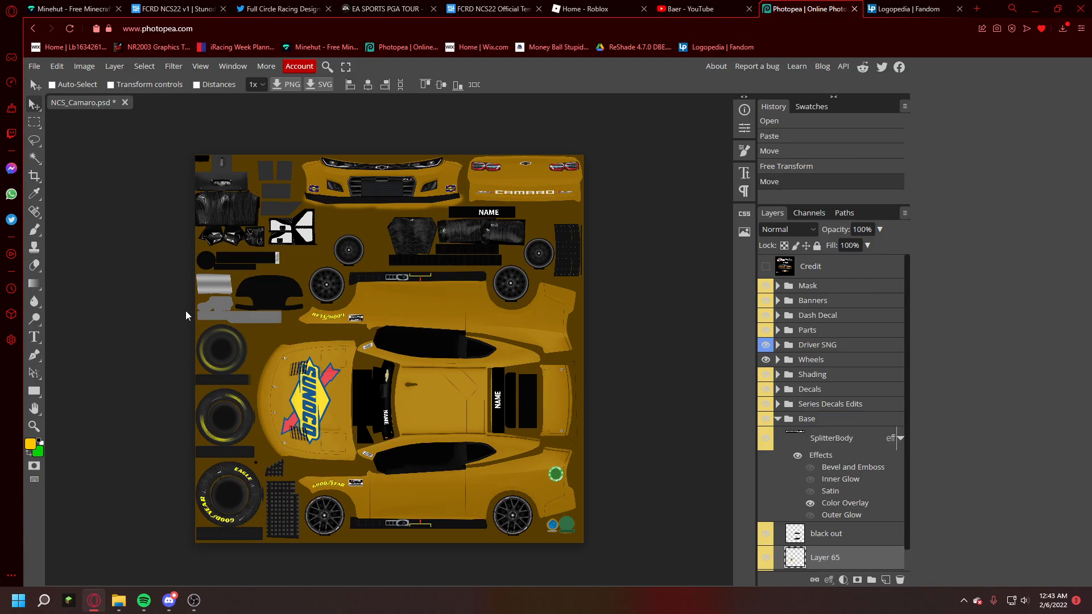
Step: Sample the yellow of the Sunoco logo's diamond as the foreground color with the Eyedropper
click(35, 195)
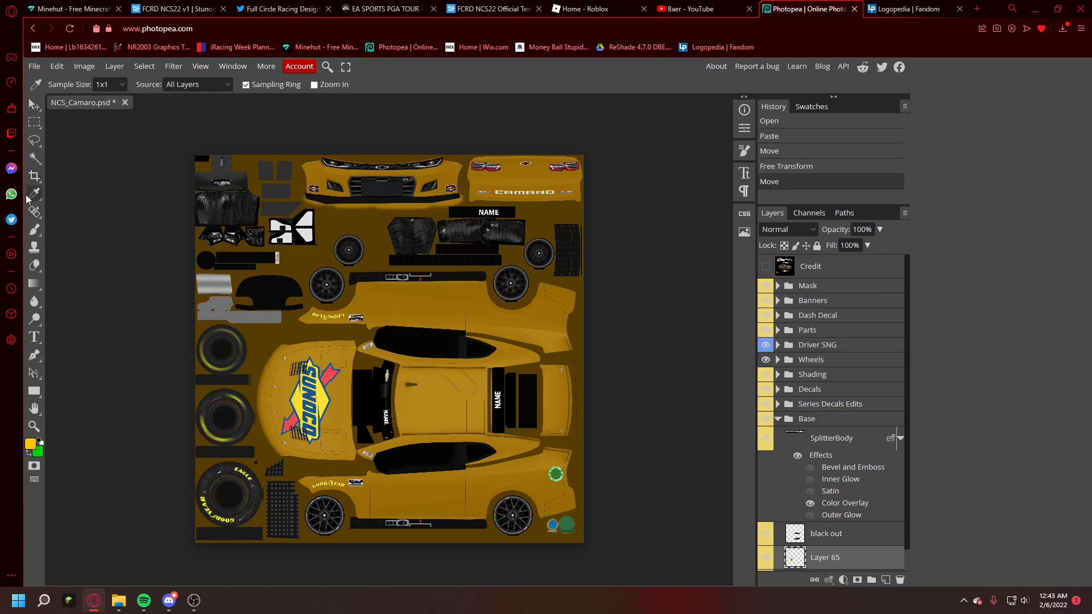
click(320, 398)
mouse_move(324, 407)
mouse_down()
mouse_move(438, 385)
mouse_move(476, 288)
mouse_move(352, 385)
mouse_move(312, 402)
mouse_move(322, 404)
mouse_up()
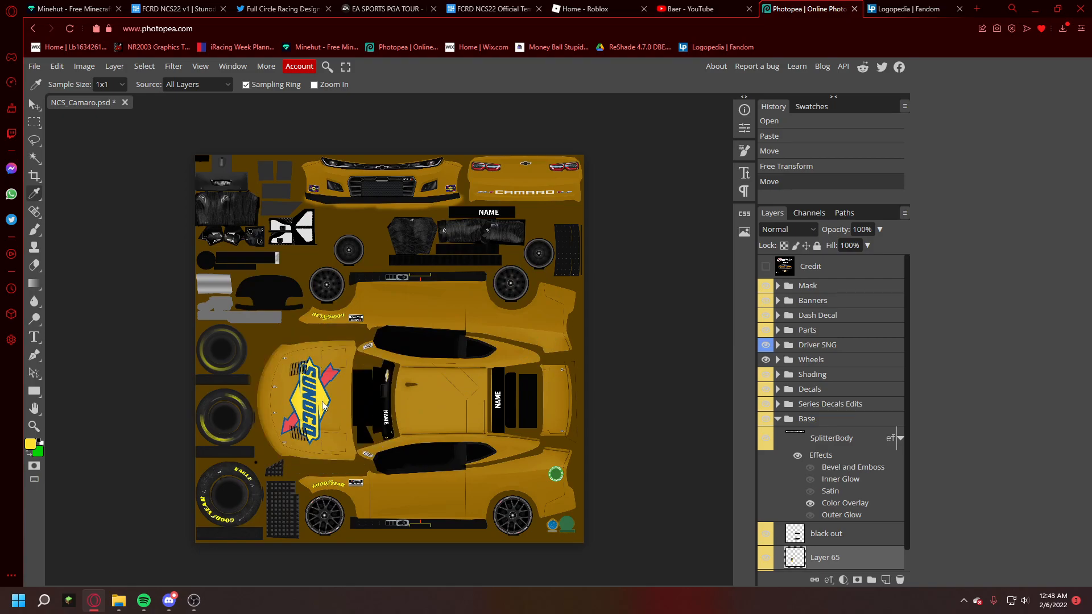
Step: Fill the empty area around the logo on Layer 65 with the sampled yellow using the Paint Bucket tool
click(326, 66)
text(pai)
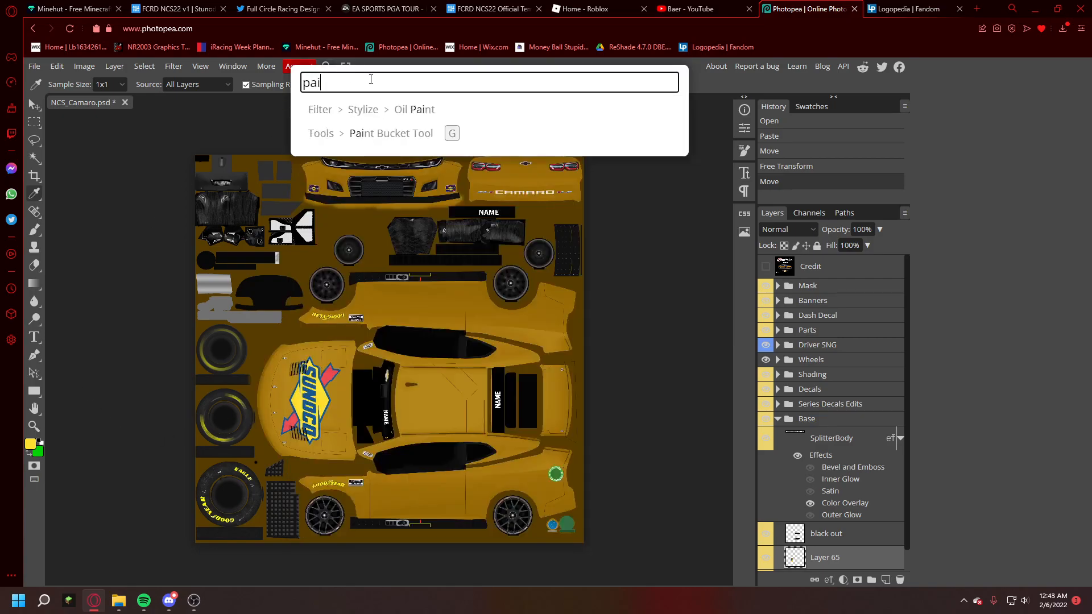
click(373, 134)
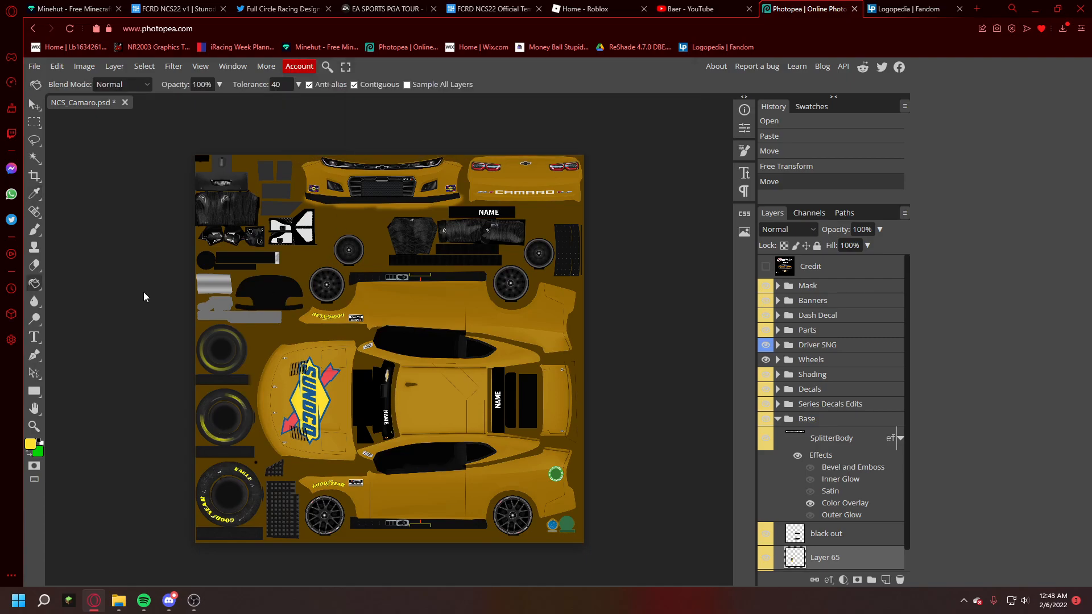
click(441, 403)
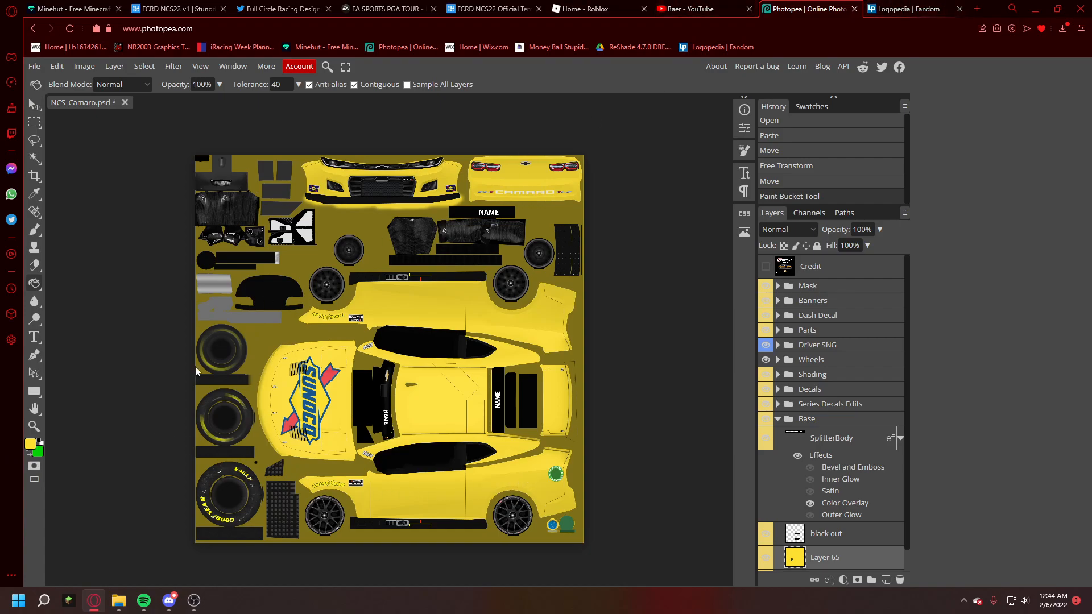
Step: Close the logo viewer on Logopedia and run a Google image search for "sunoco lettering png" in a new tab
click(907, 9)
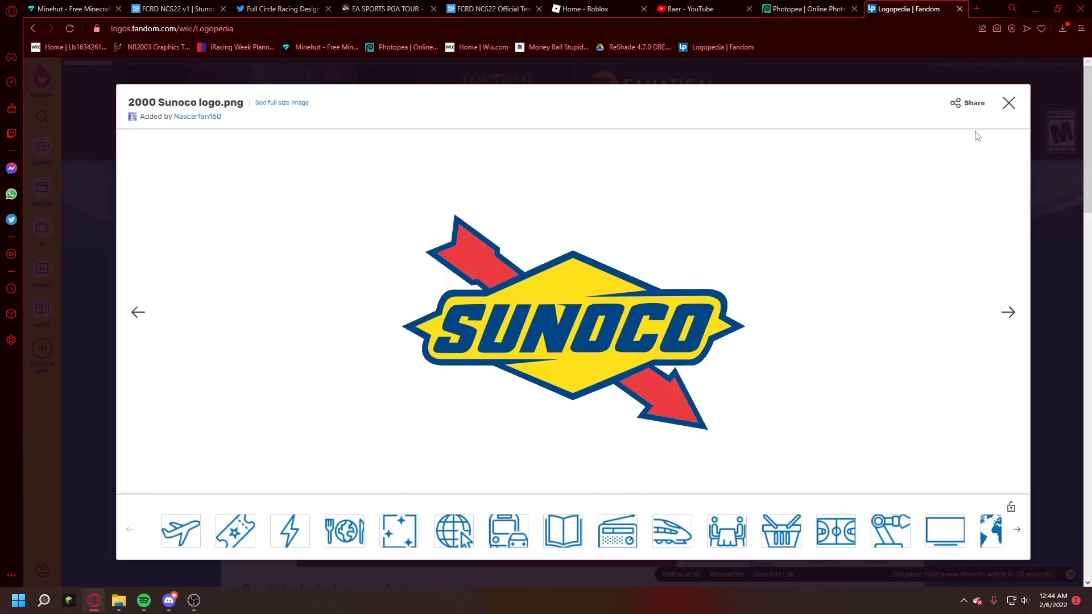
click(1009, 103)
click(977, 8)
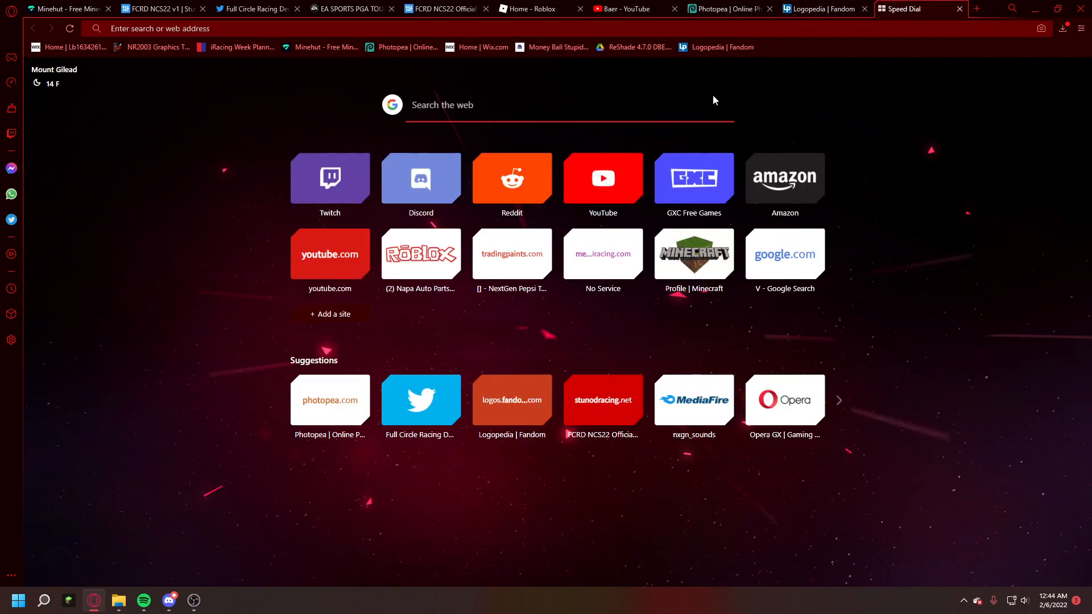
text(sunoc)
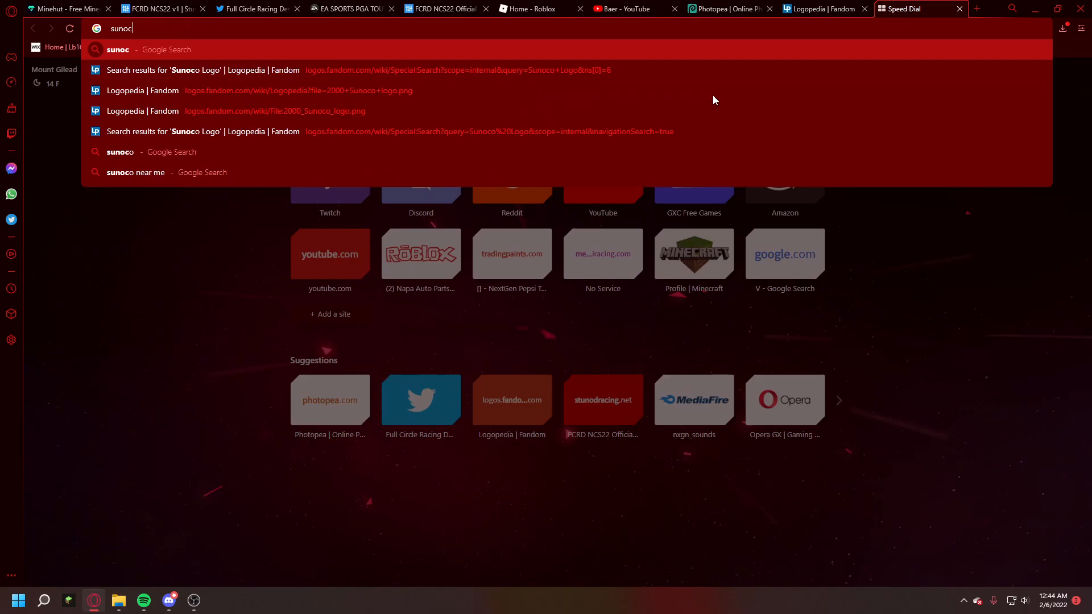
text(o letter)
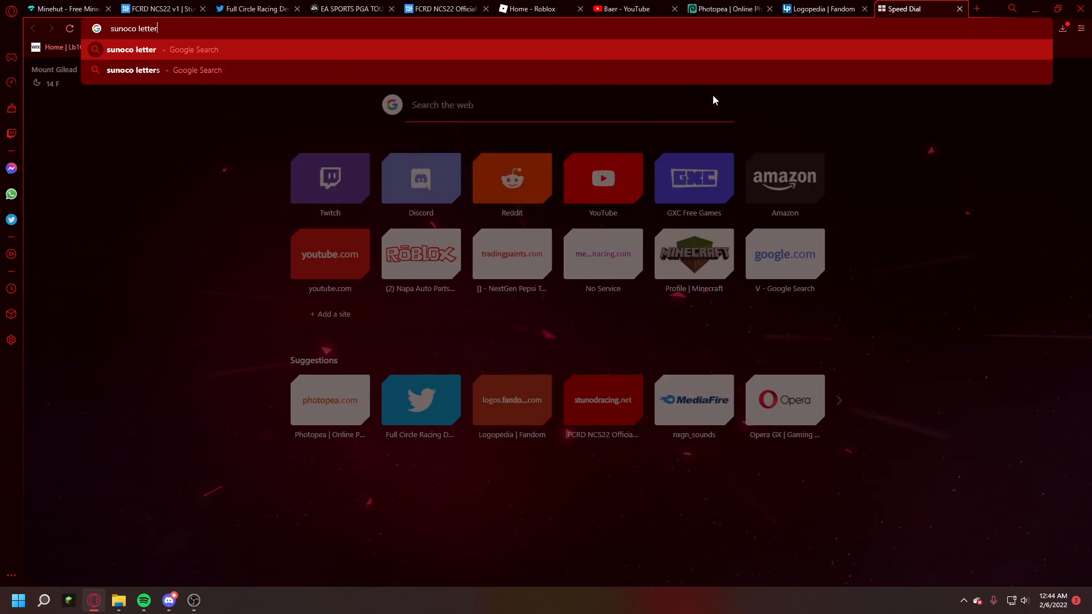
text(ing png)
key(Return)
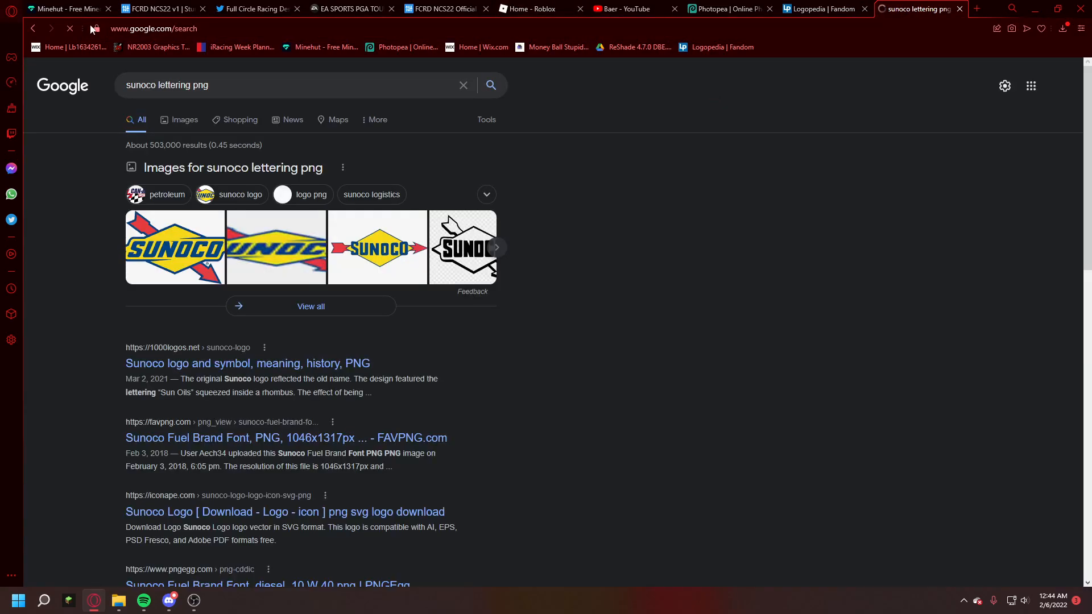
click(170, 119)
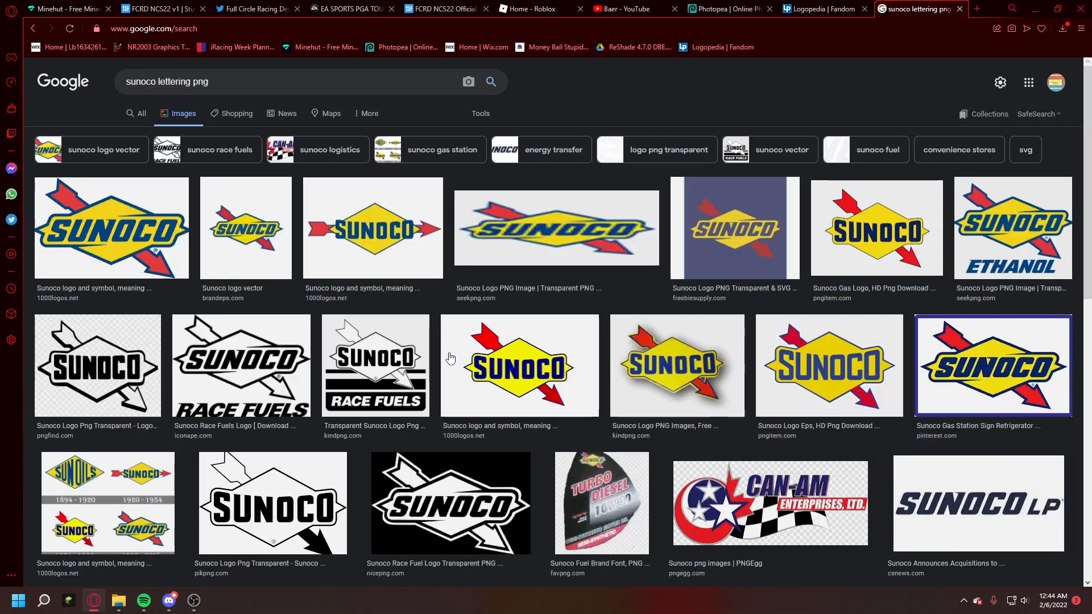
Step: Find the dark blue "SUNOCO LP" lettering image from Convenience Store News in the results and copy it
scroll(450, 358, down, 5)
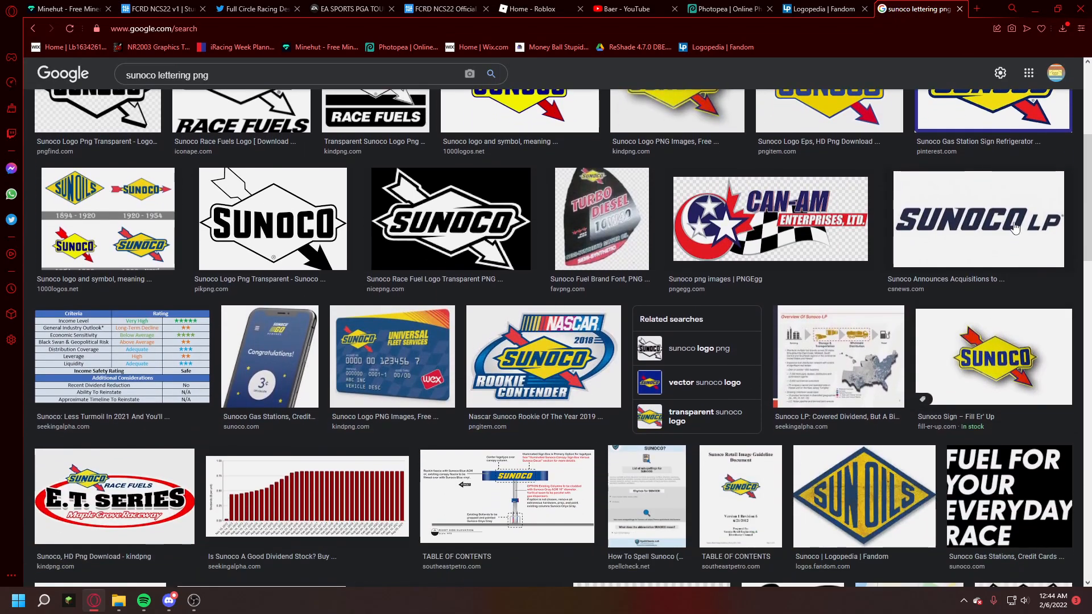
click(1015, 228)
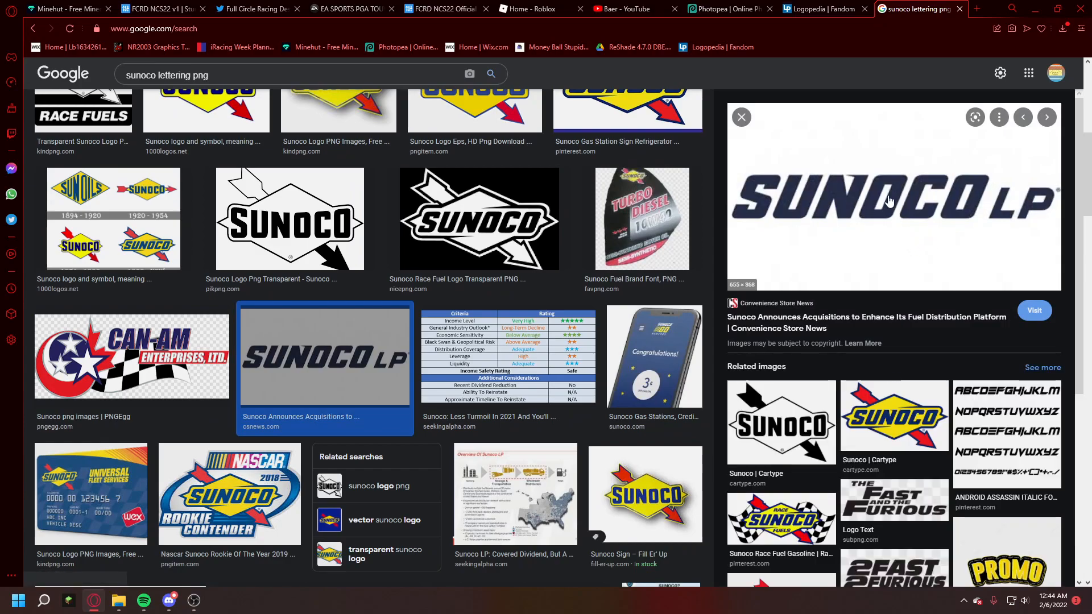
right_click(852, 203)
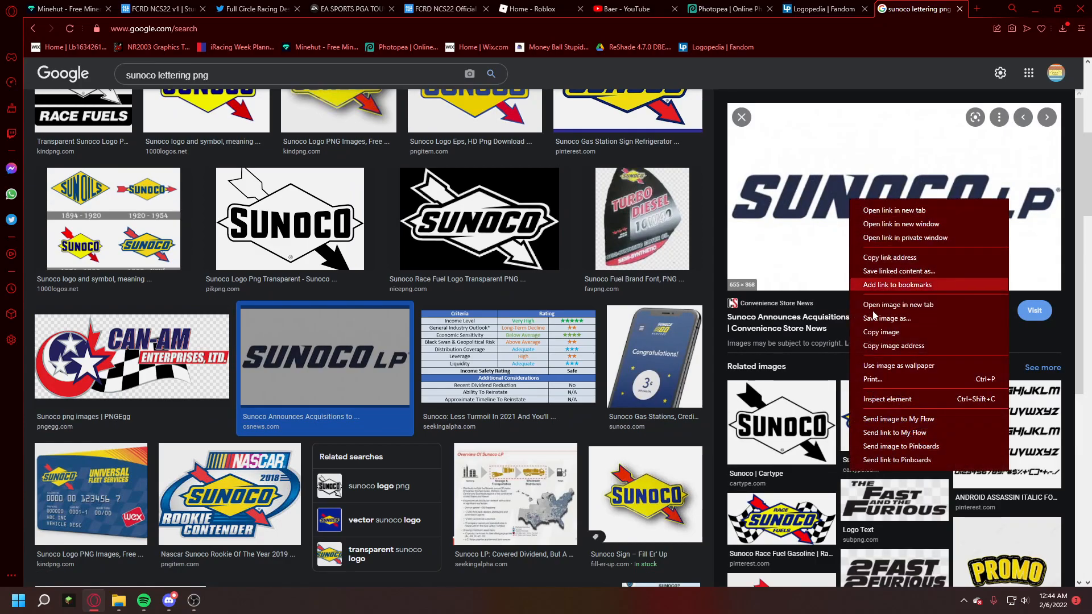
click(886, 336)
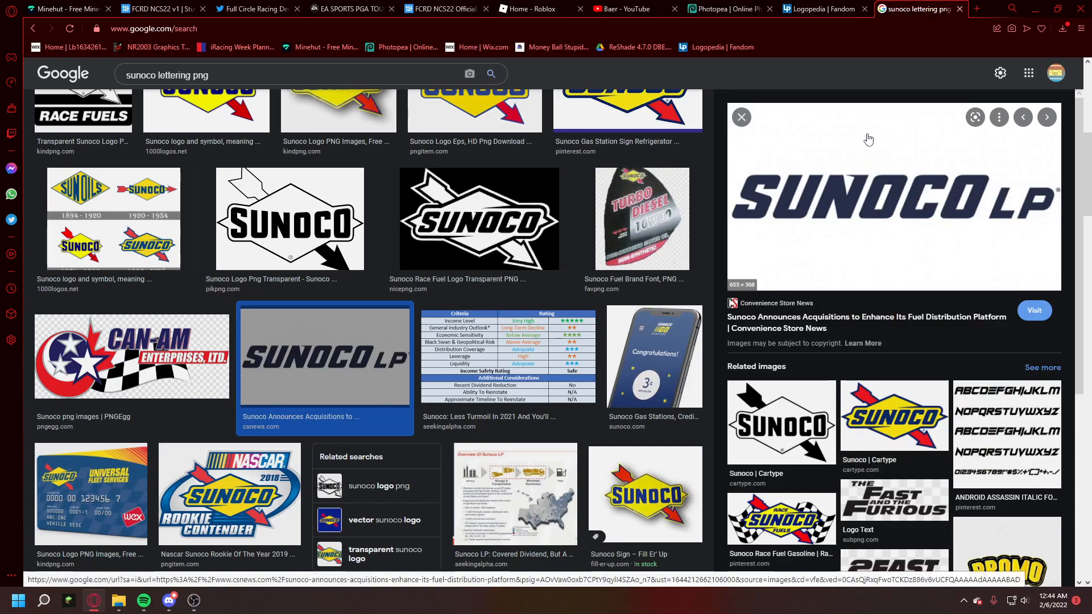
Step: Look through the other Sunoco logo results and their related images for alternative lettering
scroll(396, 269, up, 4)
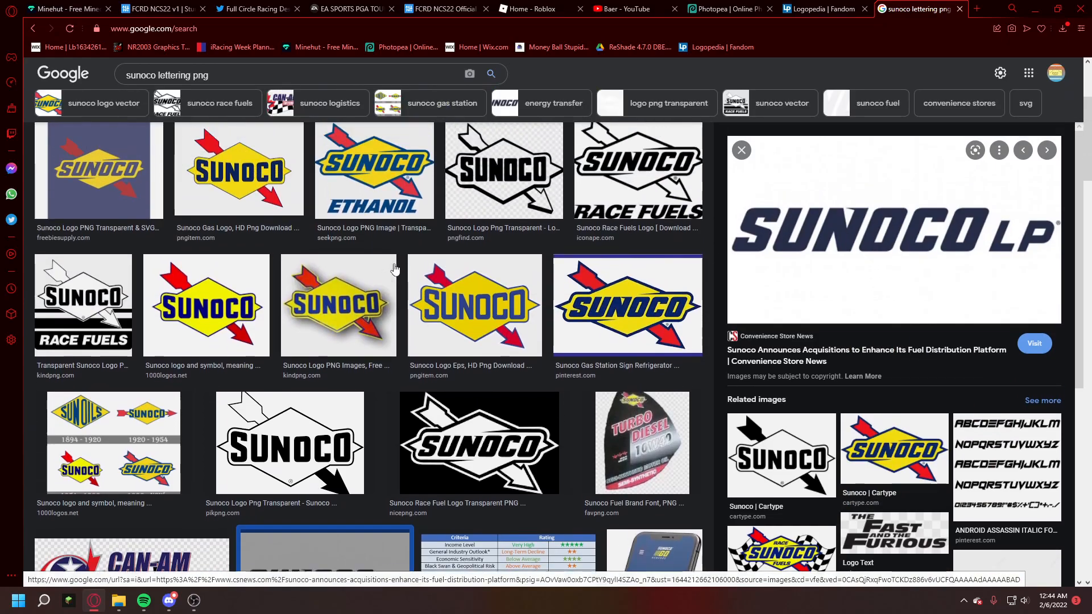
scroll(396, 269, up, 4)
click(166, 234)
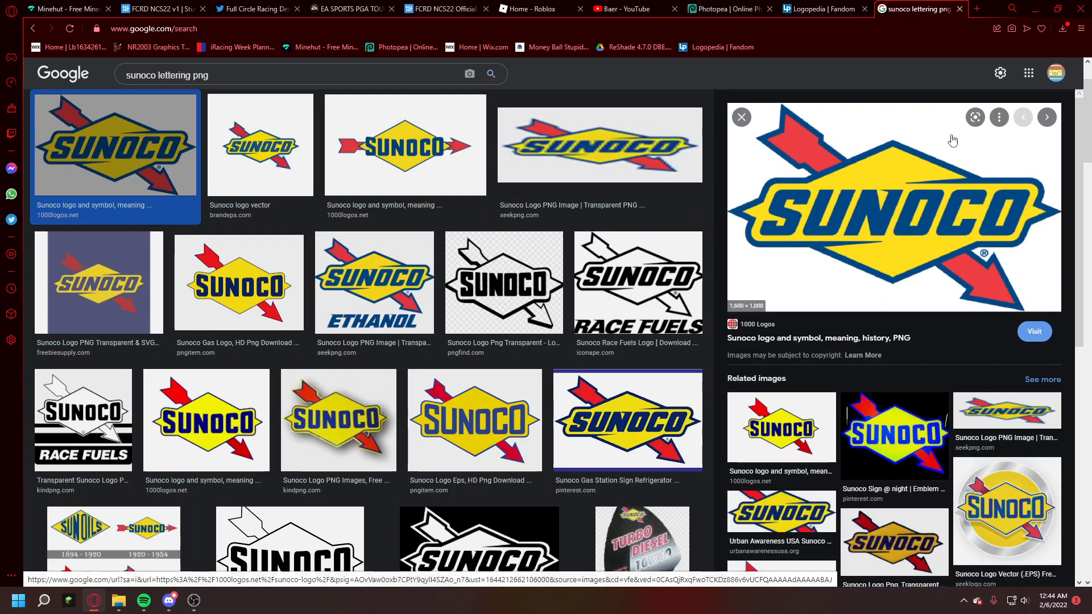
click(661, 408)
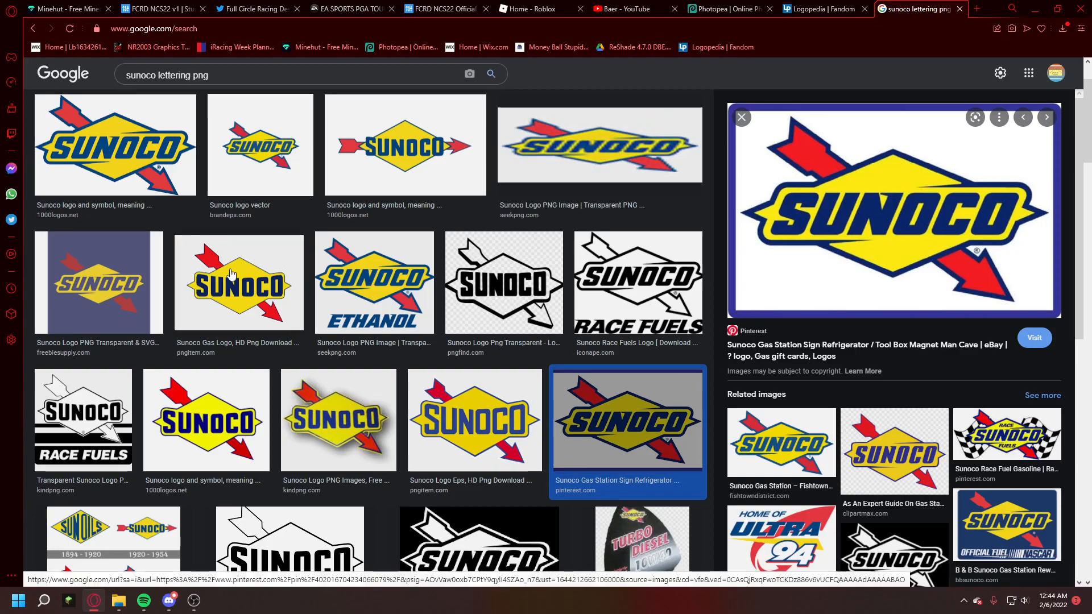
click(205, 294)
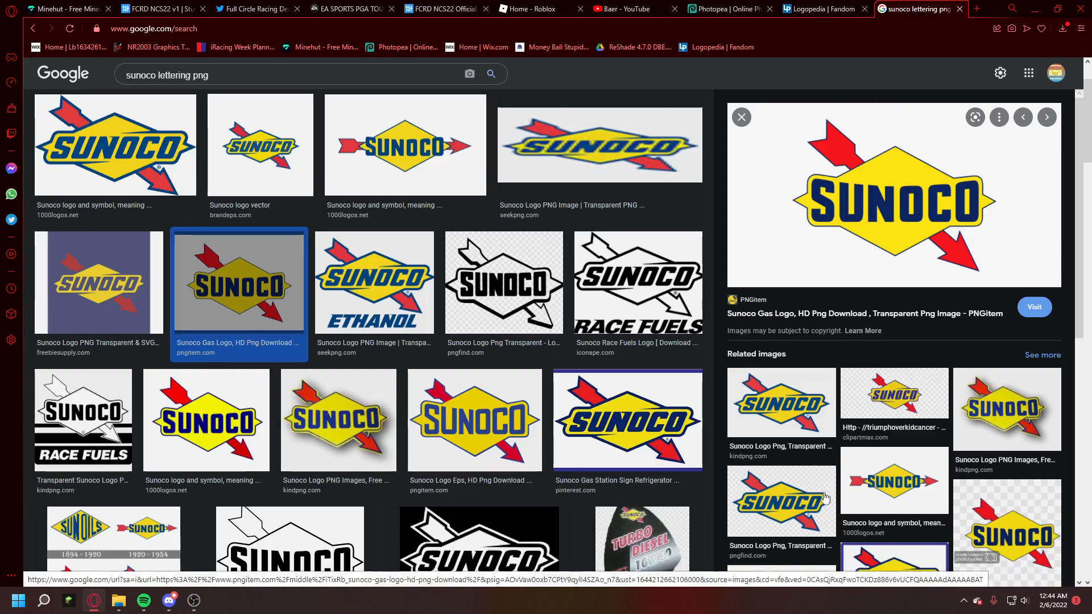
click(892, 482)
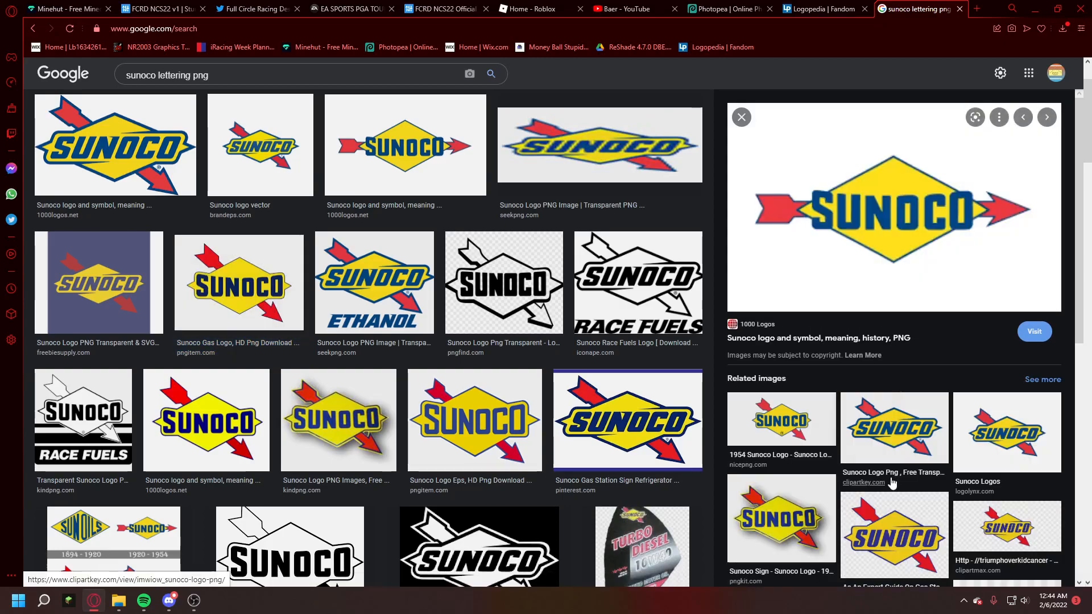
click(784, 411)
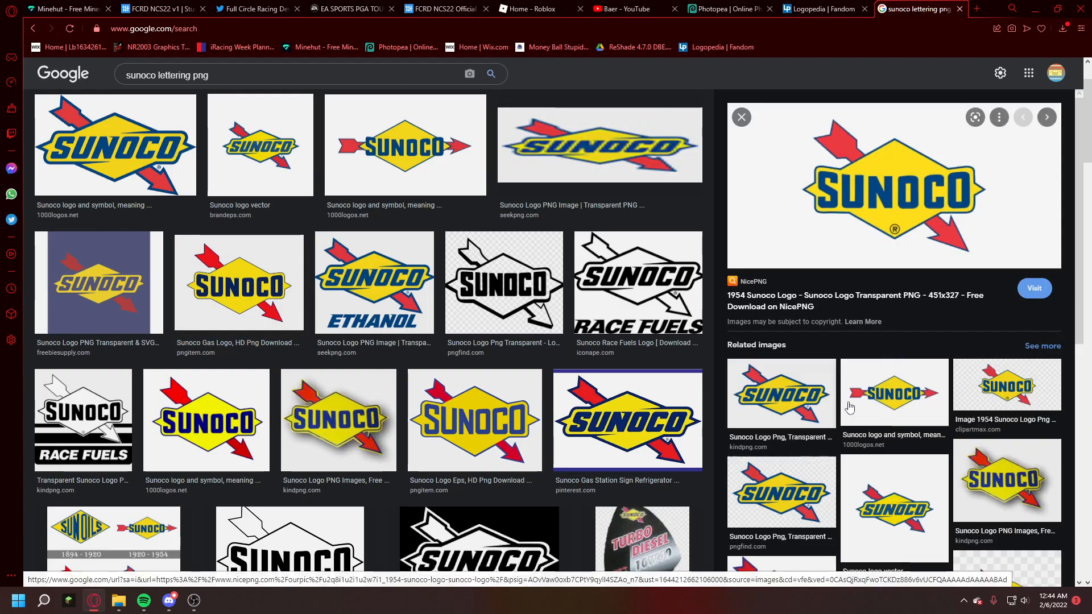
click(804, 389)
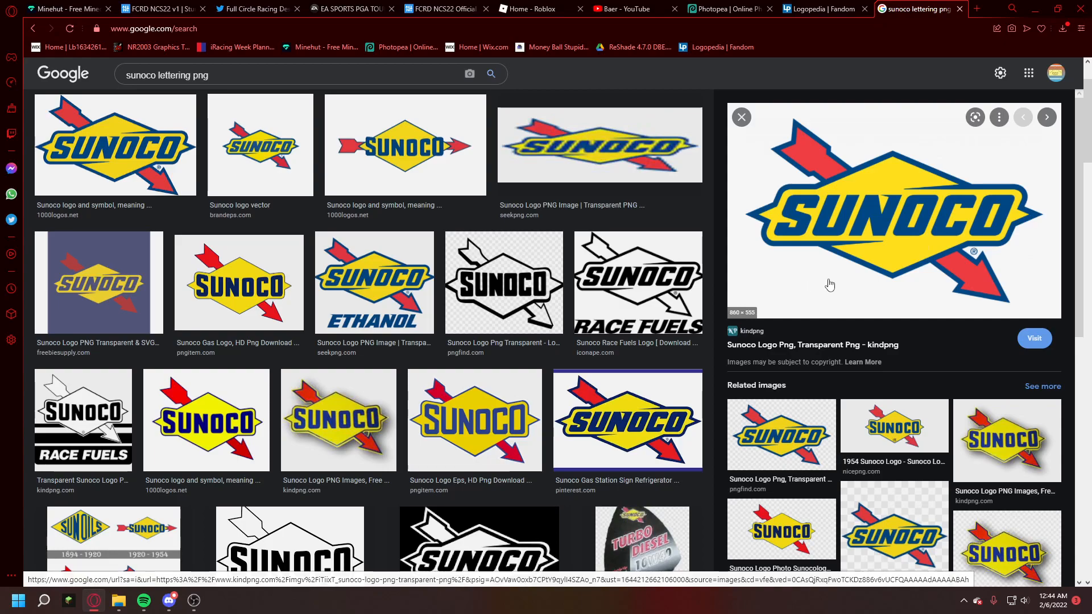
click(799, 431)
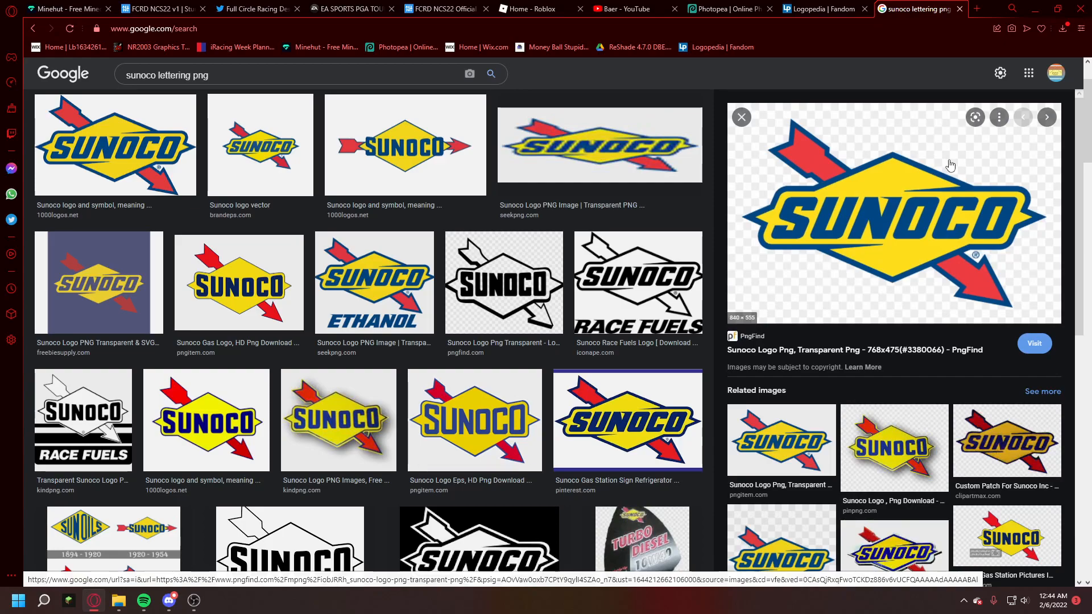
scroll(512, 233, down, 1)
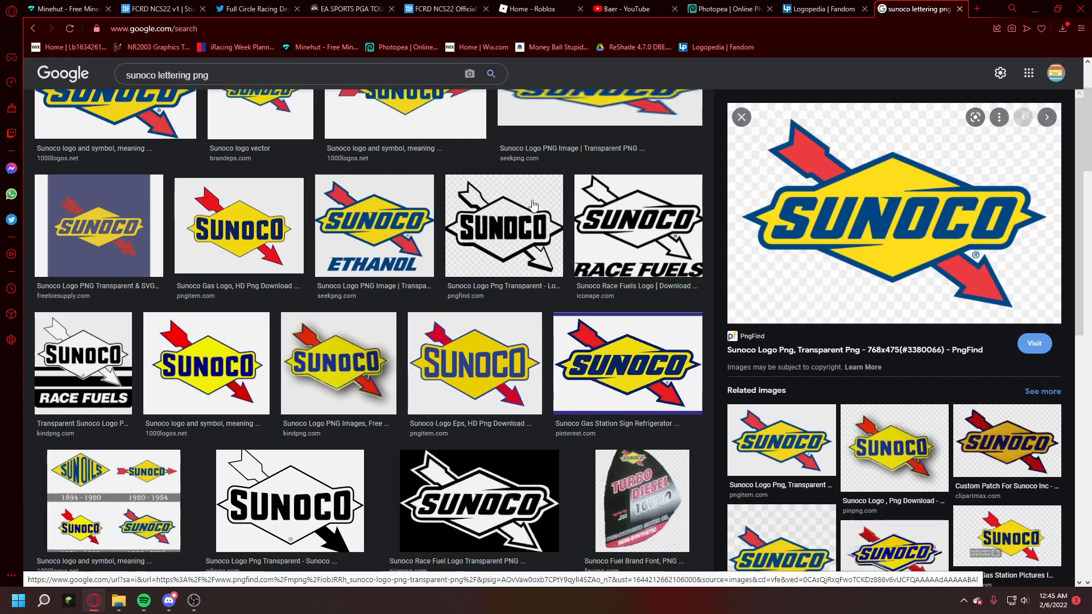
click(813, 435)
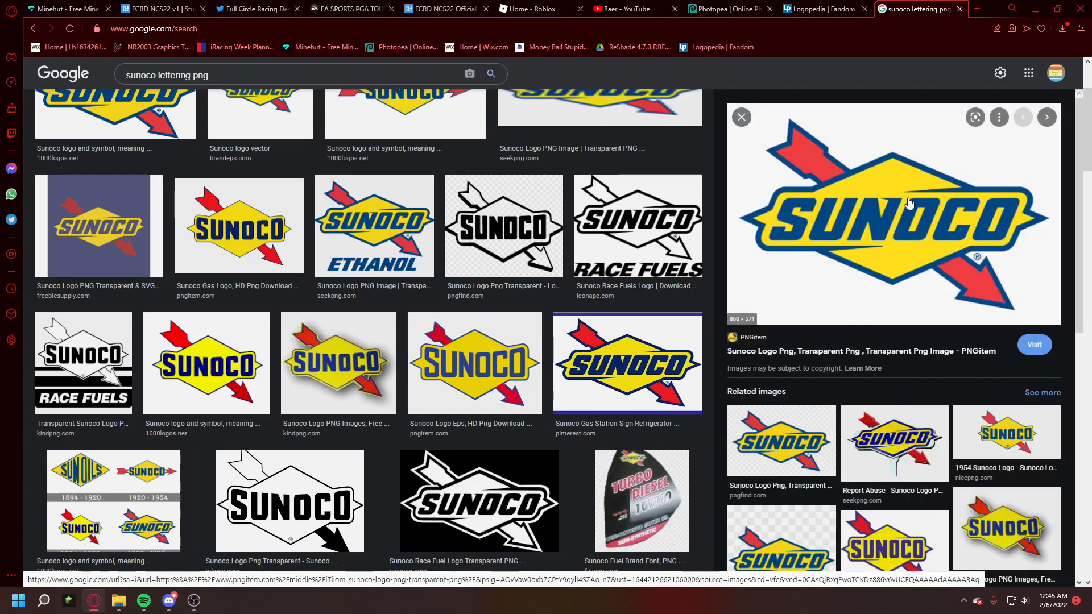
scroll(541, 291, up, 3)
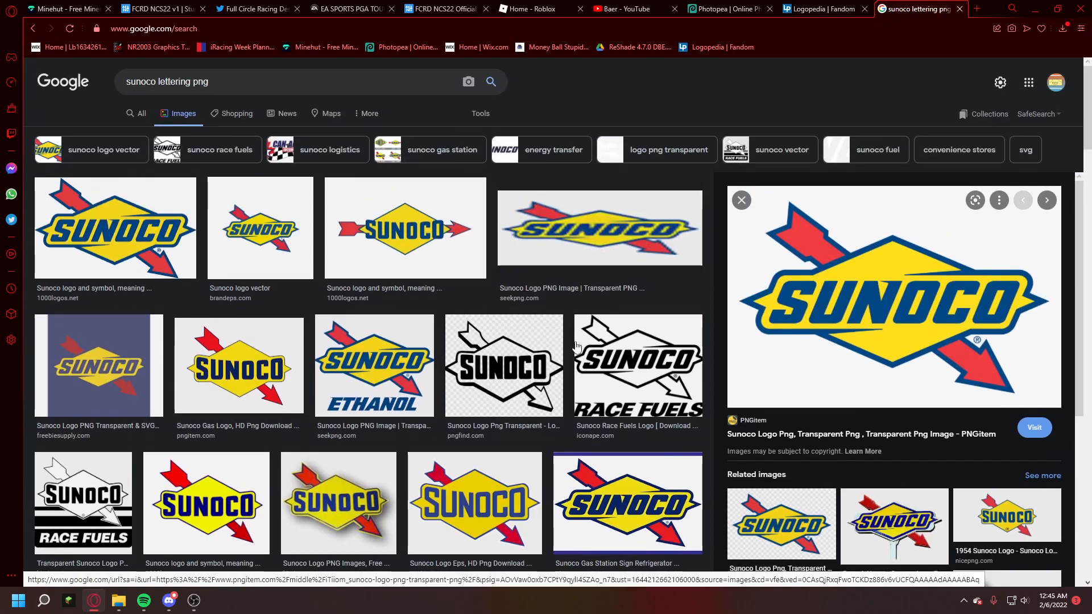
scroll(541, 290, down, 2)
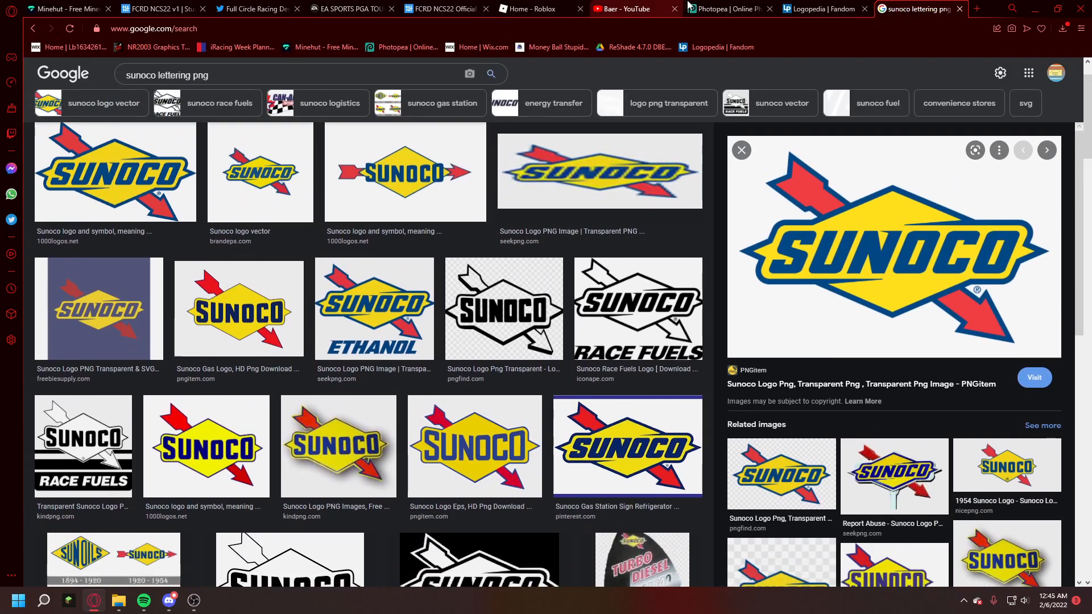
Step: Switch to Photopea, paste the copied SUNOCO LP image into the Camaro template and move it onto the roof
click(718, 7)
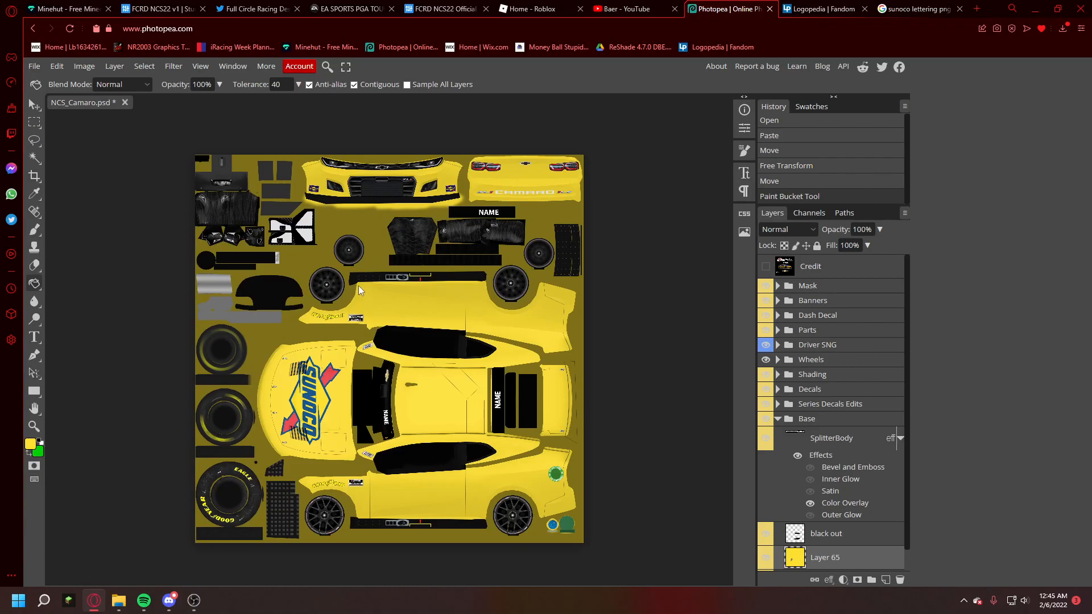
key(ctrl+v)
key(v)
drag(259, 232, 455, 438)
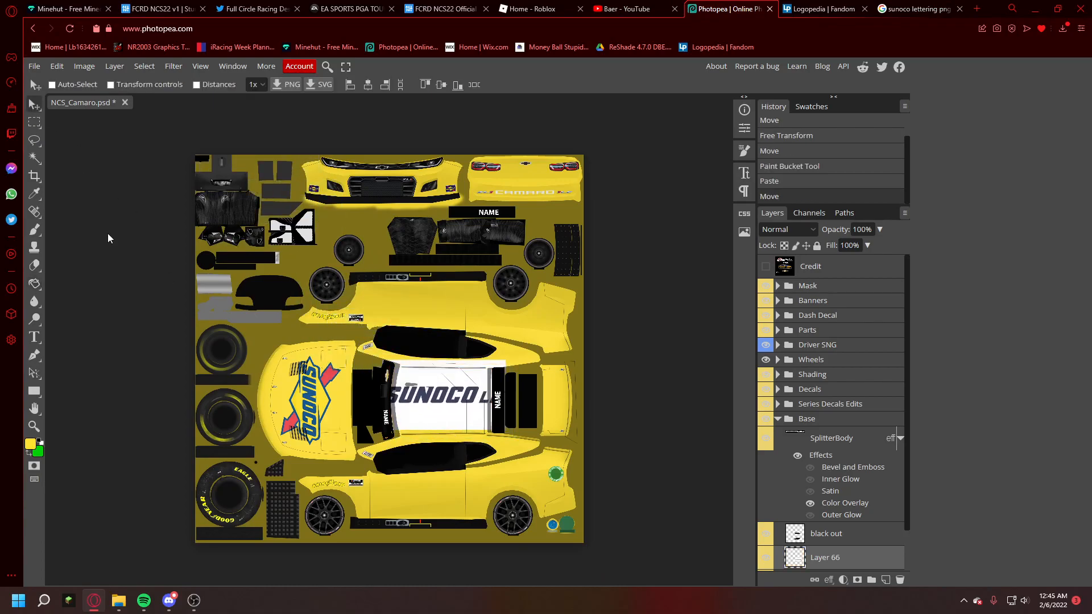
Step: Remove the white background around and inside the SUNOCO LP letters with the Magic Wand, and clear the selection
click(34, 158)
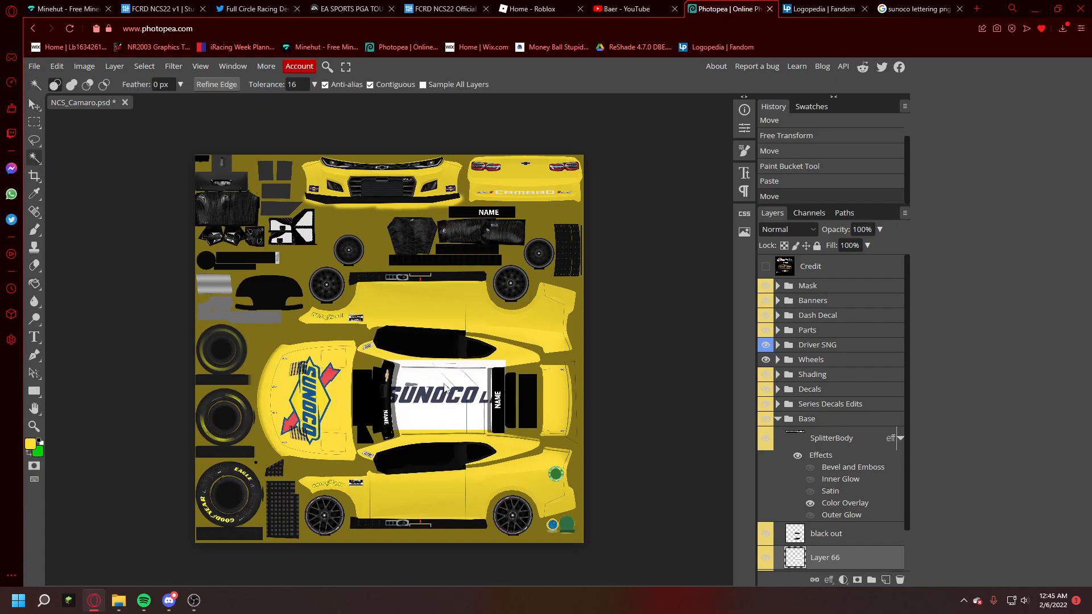
click(441, 382)
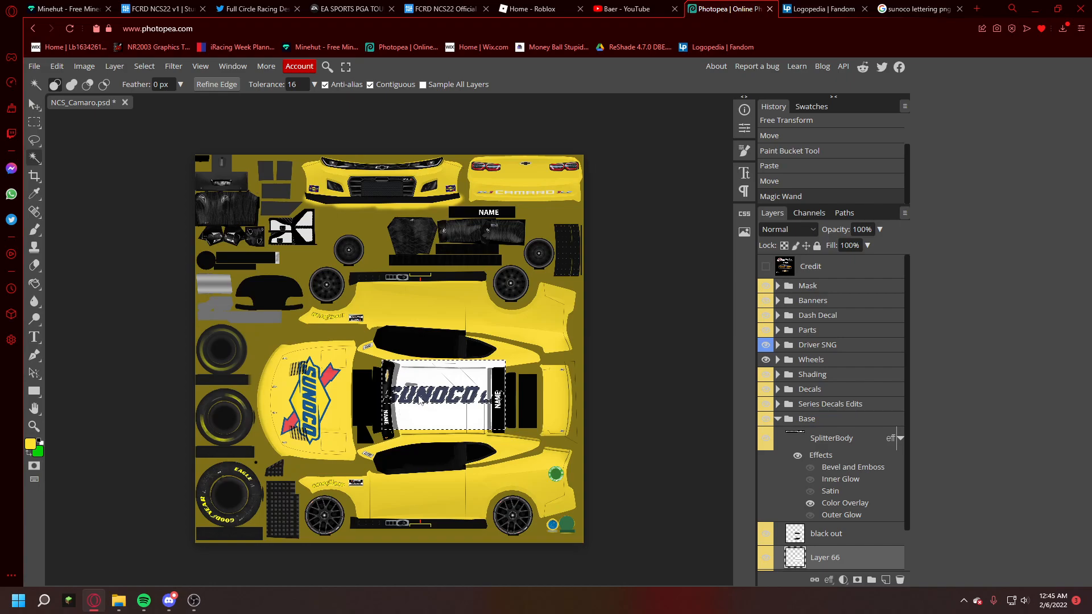
key(Delete)
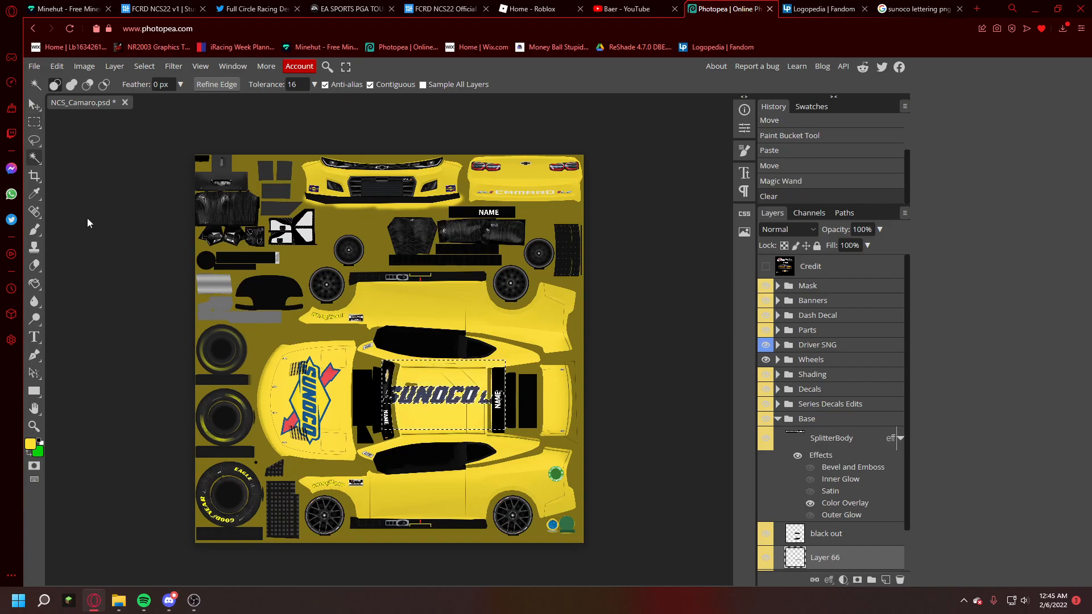
click(442, 401)
click(440, 399)
key(Delete)
click(470, 400)
key(Delete)
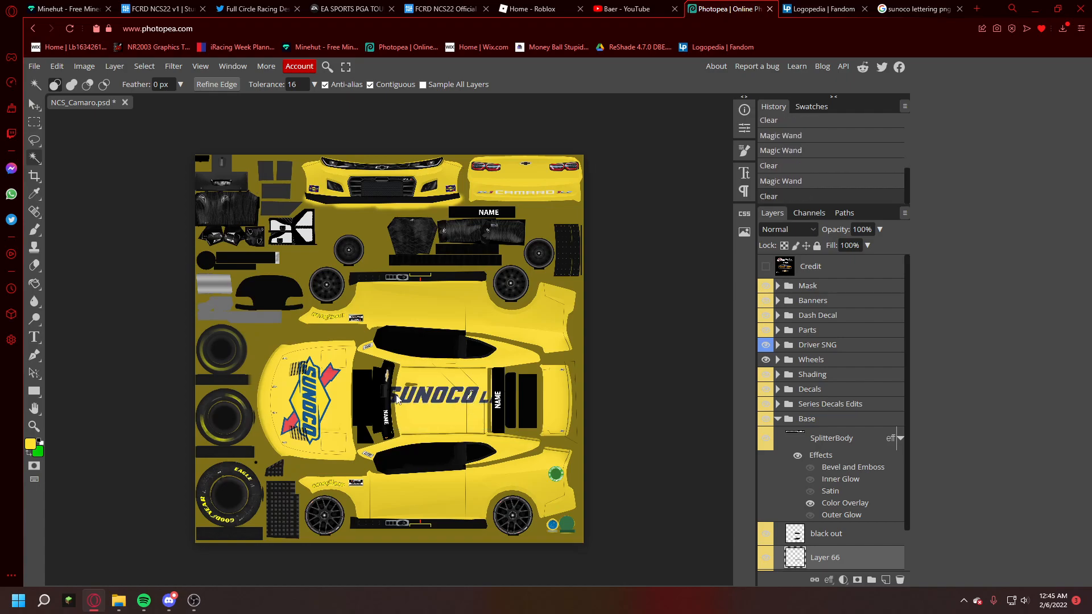
click(43, 126)
click(76, 144)
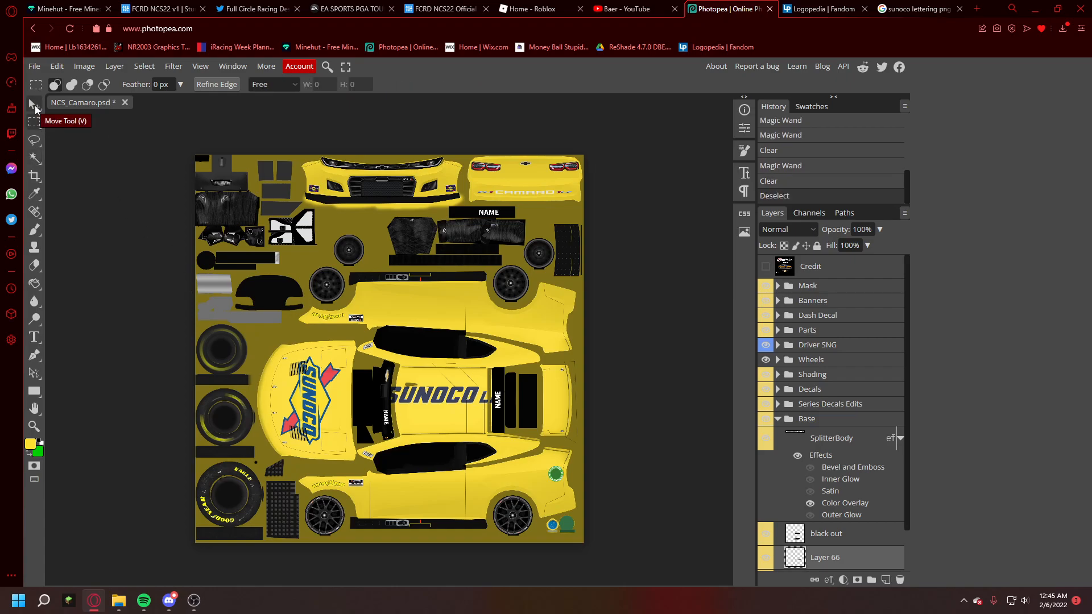
Step: Move the lettering onto the rear quarter of the lower car side and erase the "LP" using rectangular selections
click(35, 104)
drag(472, 434, 523, 518)
key(m)
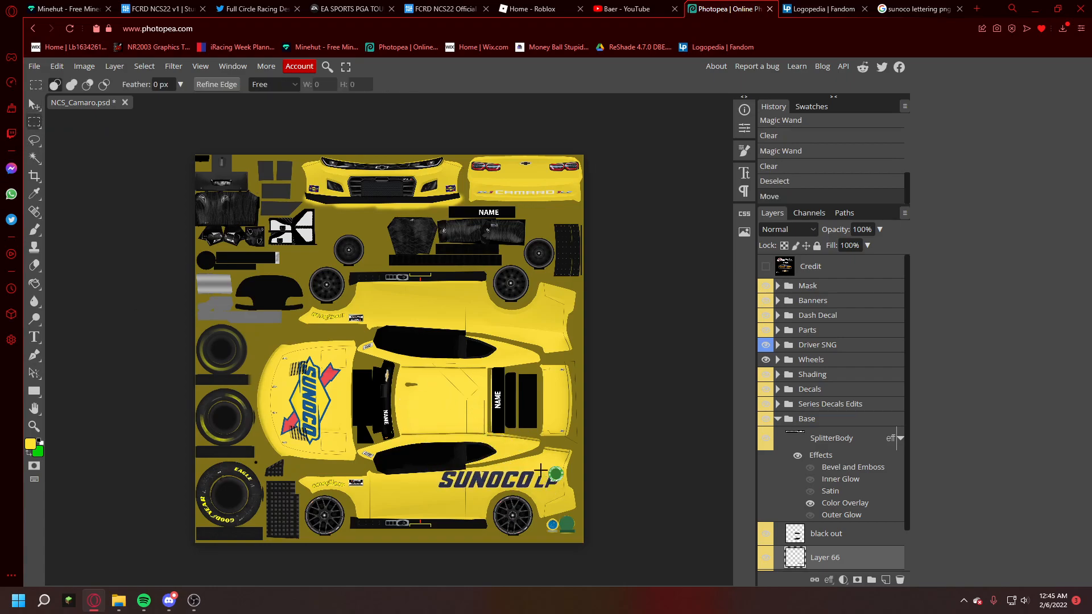
mouse_move(535, 468)
mouse_down()
mouse_move(564, 503)
mouse_move(542, 490)
mouse_up()
key(Delete)
key(Delete)
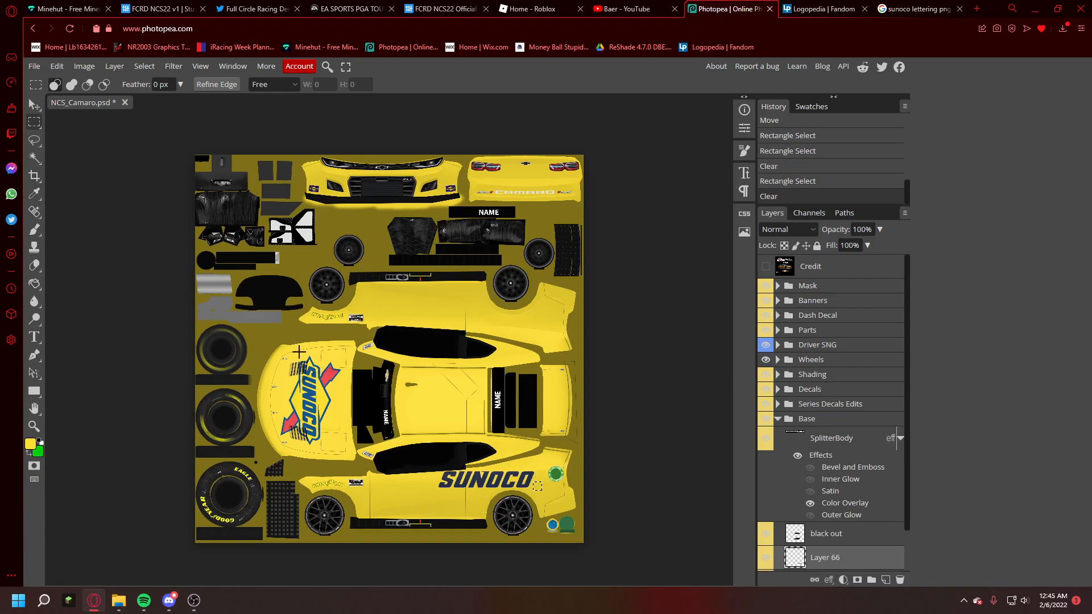
Step: Reposition the SUNOCO lettering low on the lower car side, between the two wheels
click(35, 105)
drag(403, 483, 423, 481)
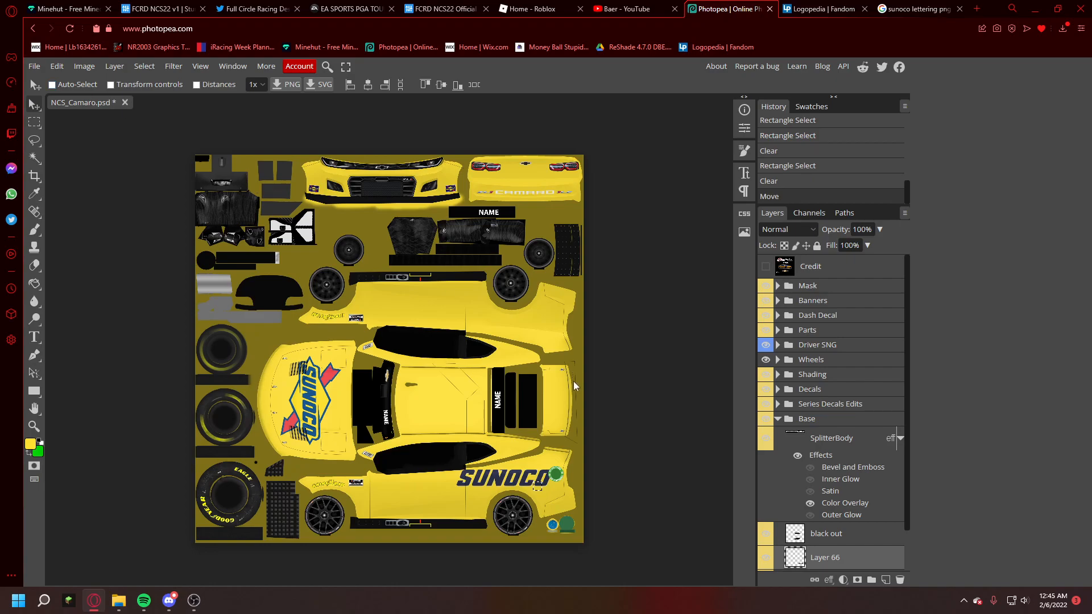
drag(512, 477, 448, 506)
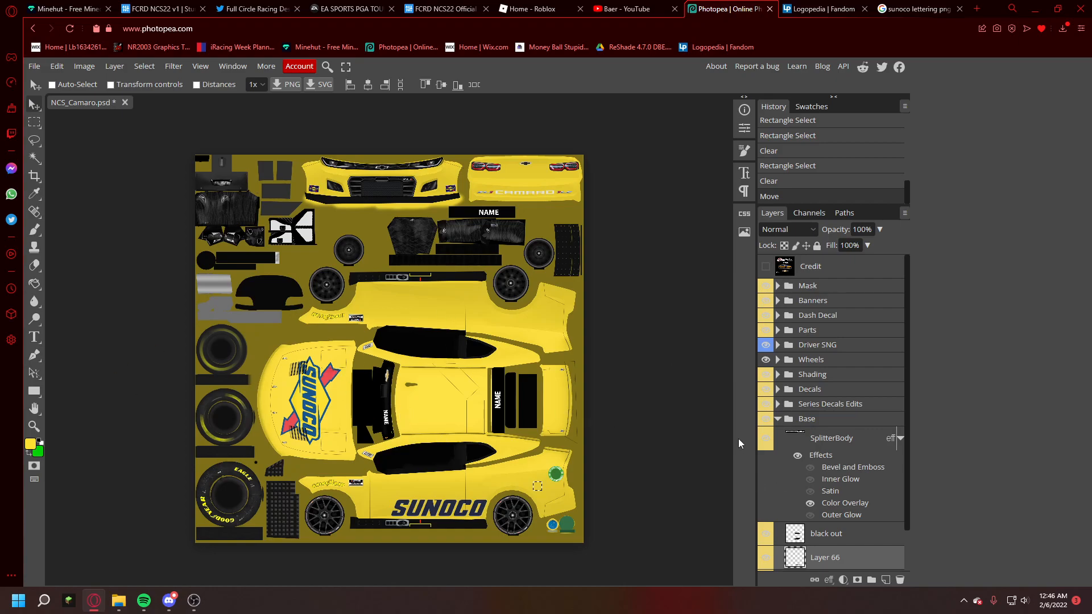
Step: Try to fill the Base layer with the sampled yellow using the Paint Bucket, with Layer 65 hidden
scroll(812, 540, down, 1)
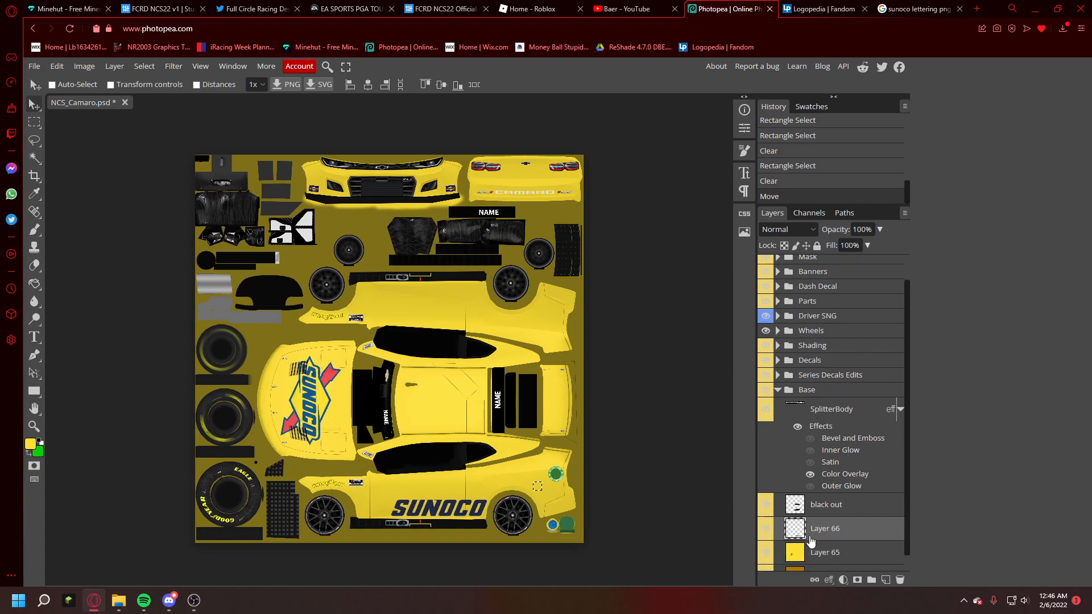
click(766, 539)
click(767, 540)
click(766, 540)
click(766, 540)
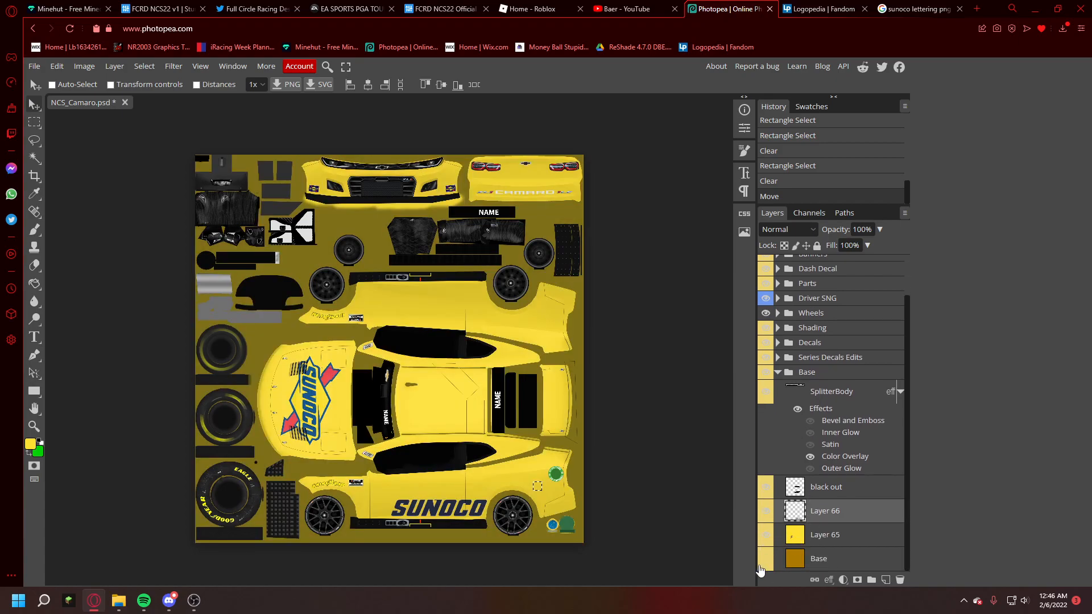
click(816, 562)
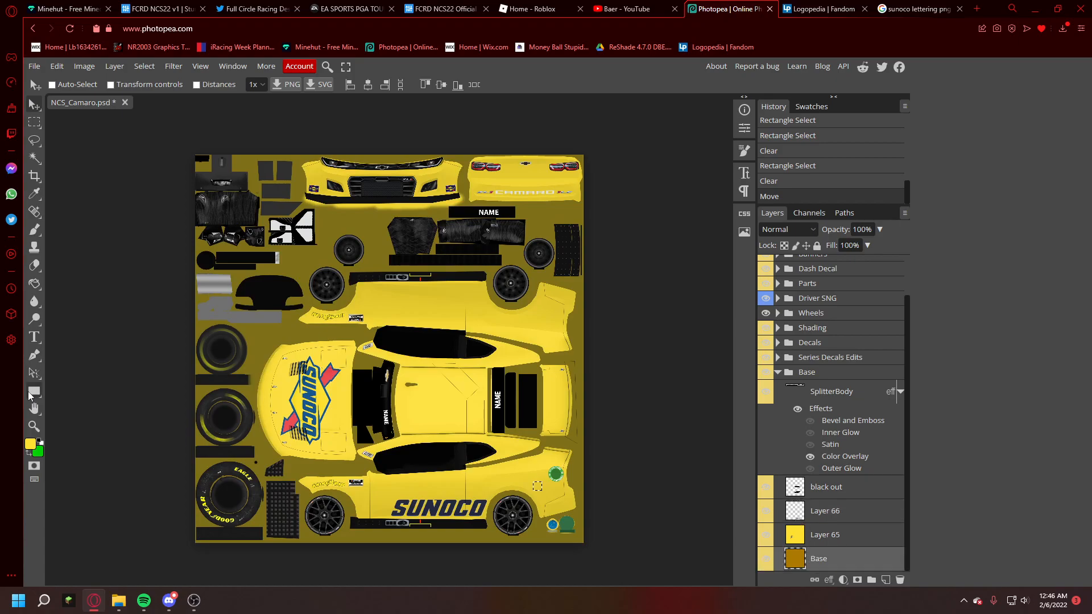
click(34, 283)
click(408, 399)
click(767, 540)
click(766, 540)
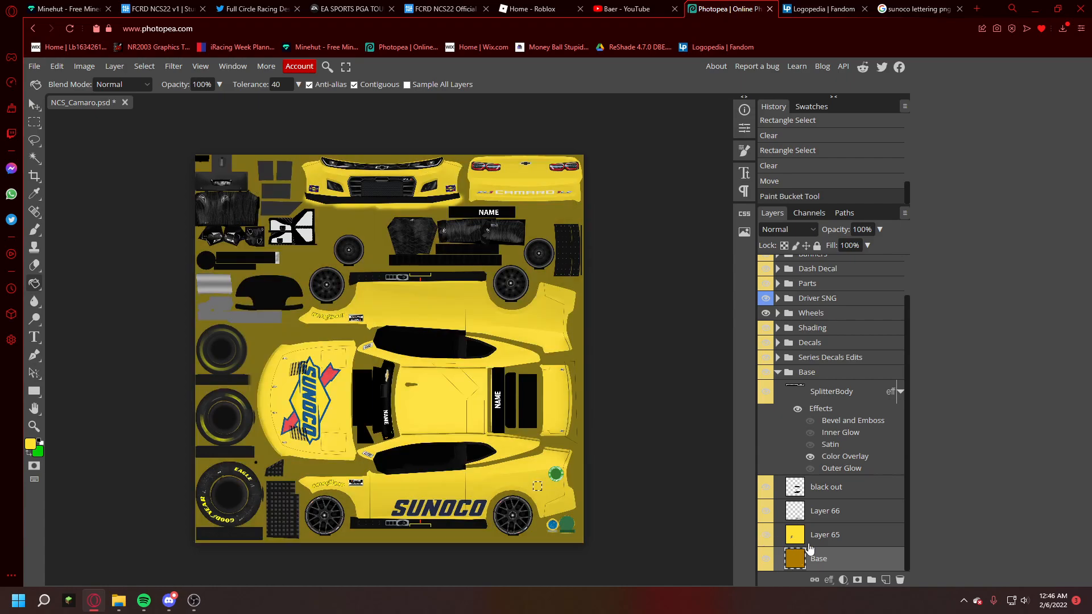
click(811, 543)
click(801, 562)
click(456, 411)
click(766, 535)
click(403, 410)
double_click(362, 417)
click(387, 379)
Step: Select the whole canvas with a rectangular selection, fill the Base layer with the sampled yellow, and deselect
click(34, 122)
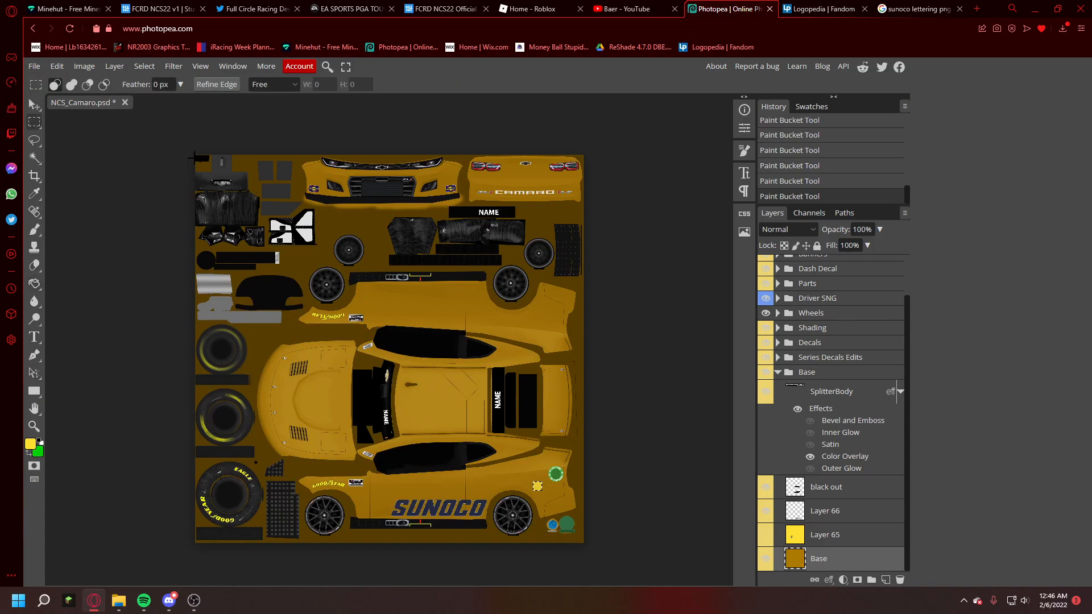
drag(193, 152, 629, 521)
click(34, 283)
click(436, 412)
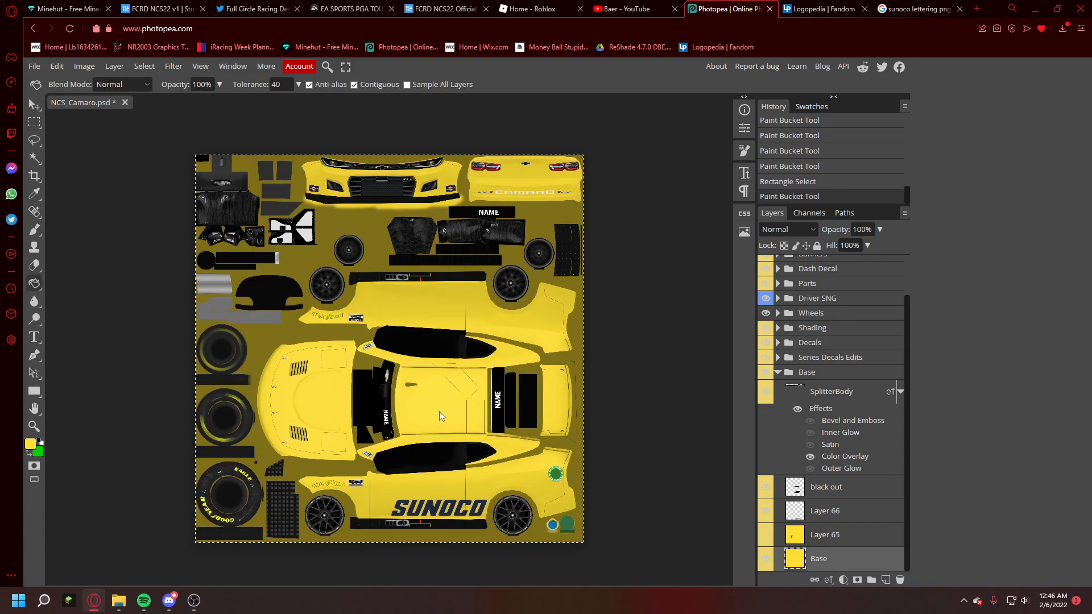
click(34, 122)
key(ctrl+d)
Step: Clear the yellow background from Layer 65 with the Magic Wand so only the hood logo stays, and deselect
click(34, 105)
click(766, 534)
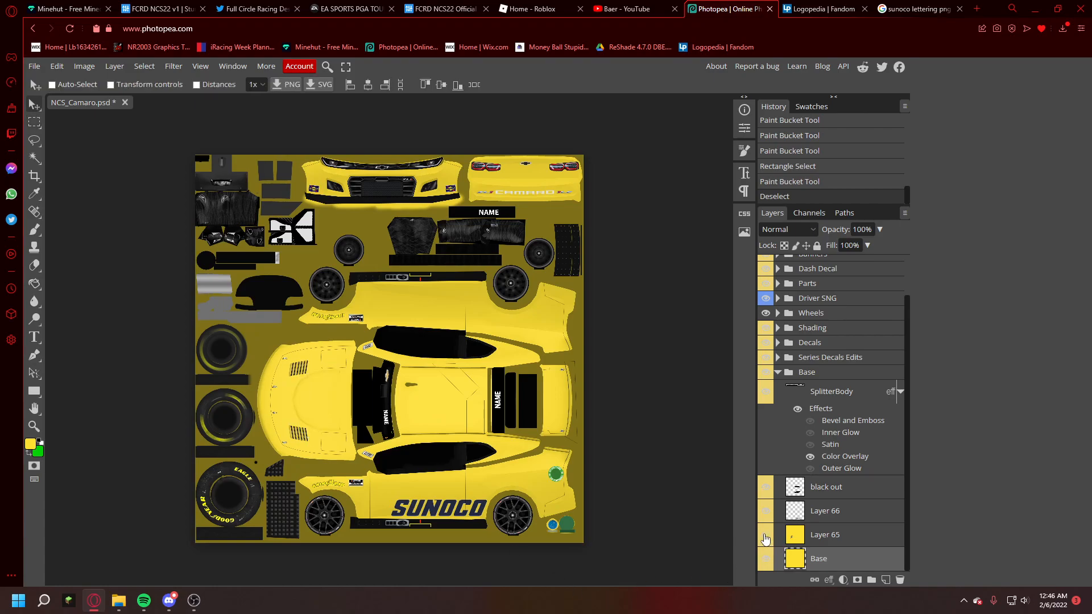
click(822, 546)
click(766, 534)
click(765, 534)
click(34, 158)
click(374, 324)
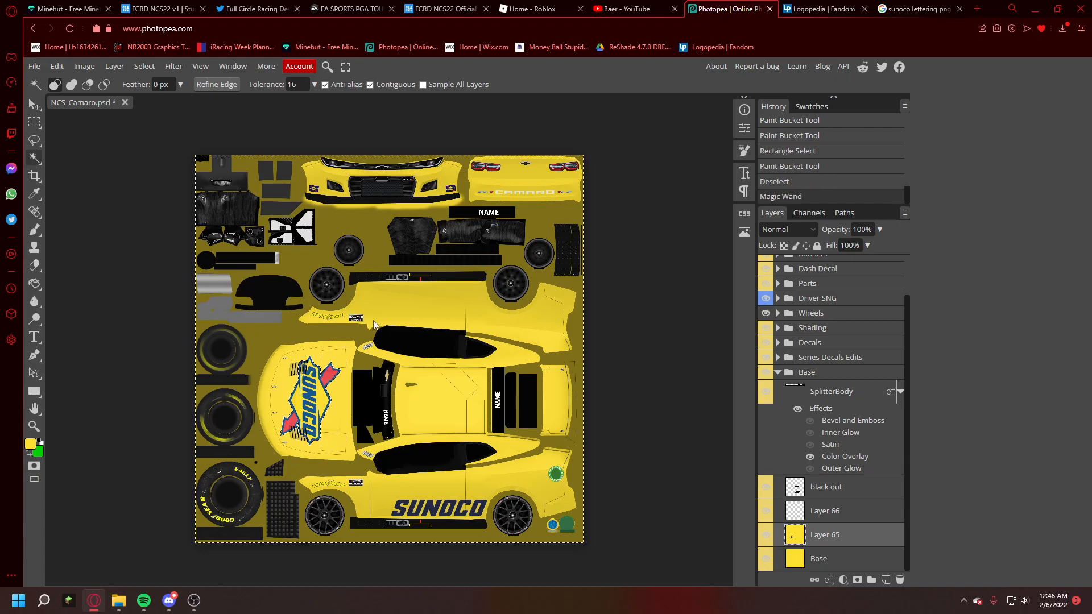
key(Delete)
key(ctrl+d)
click(34, 123)
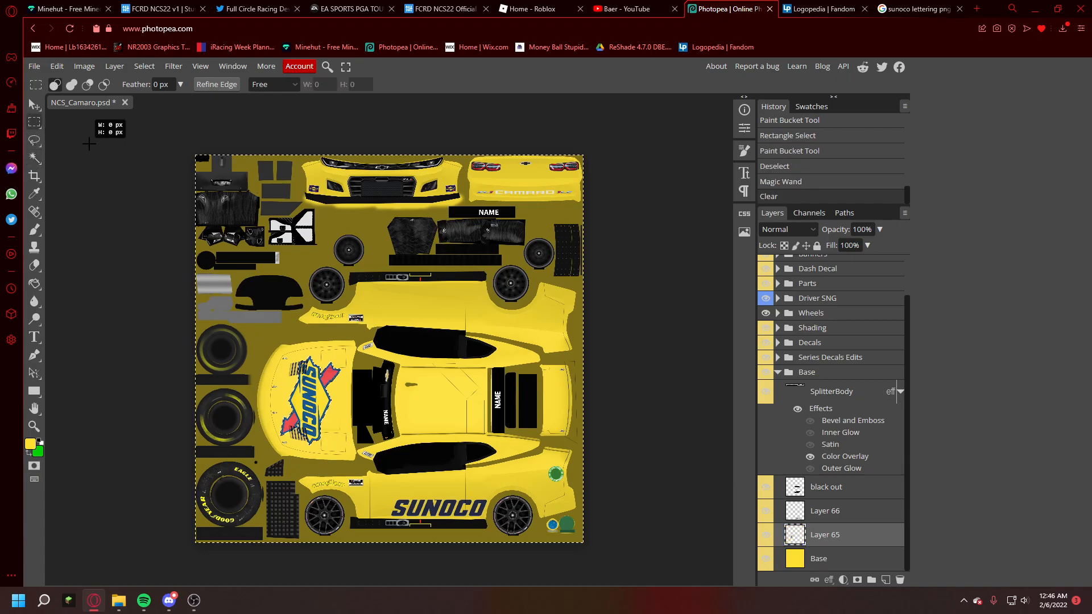
Step: Check what Layer 65, Base and Layer 66 contain by switching their visibility off and on
click(34, 104)
click(766, 535)
click(766, 534)
click(766, 535)
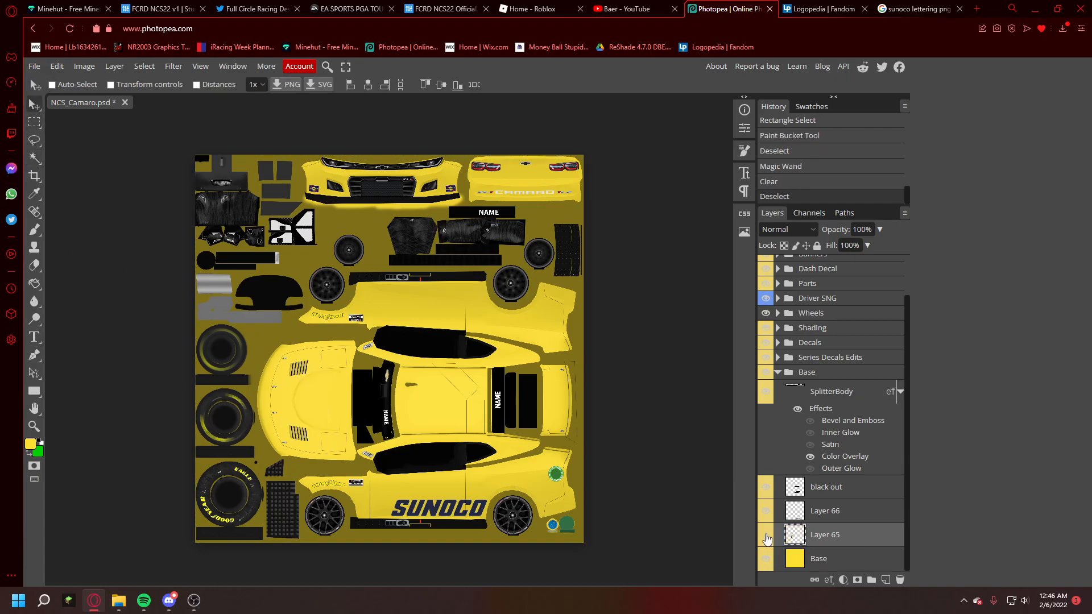
click(775, 569)
click(766, 540)
click(767, 560)
click(767, 559)
click(765, 538)
click(765, 538)
click(766, 538)
click(765, 538)
right_click(815, 511)
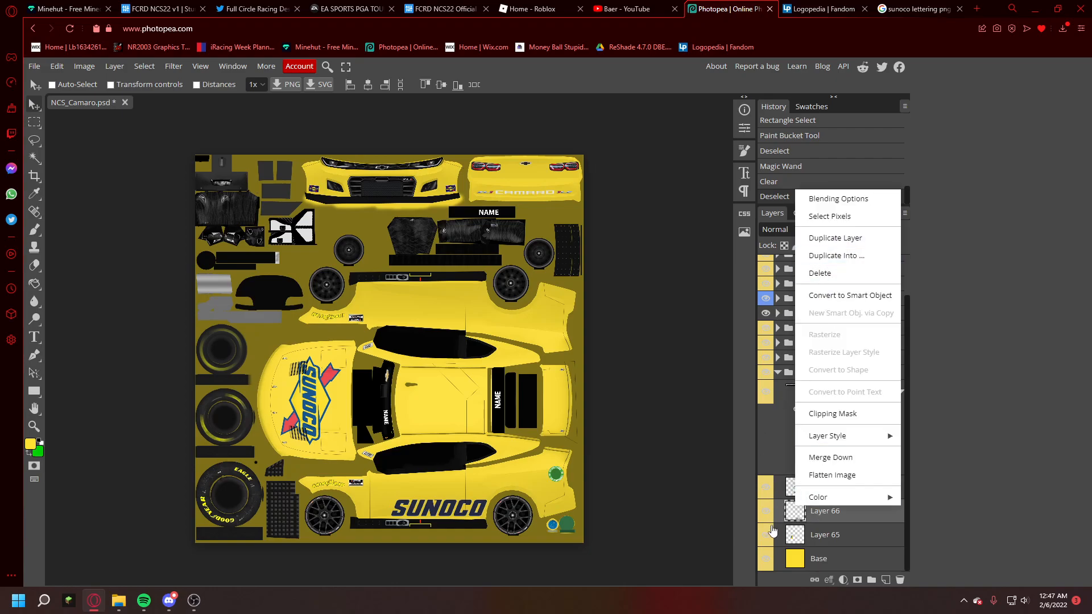
click(419, 505)
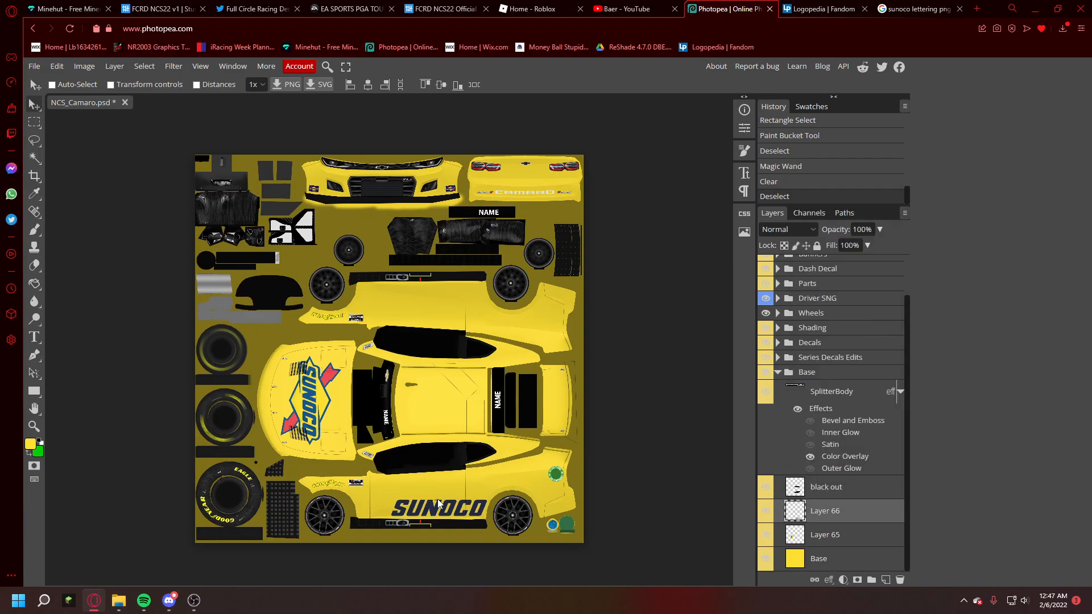
click(763, 511)
click(762, 511)
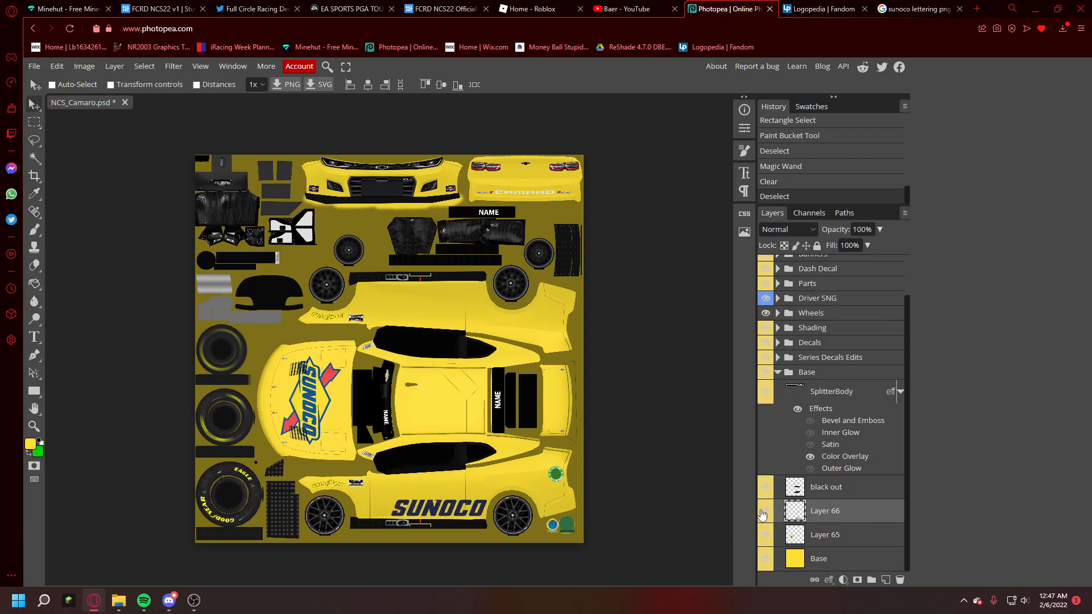
Step: Duplicate the Layer 66 SUNOCO lettering, rotate the copy 180°, and place it on the upper car side between the wheels
right_click(846, 516)
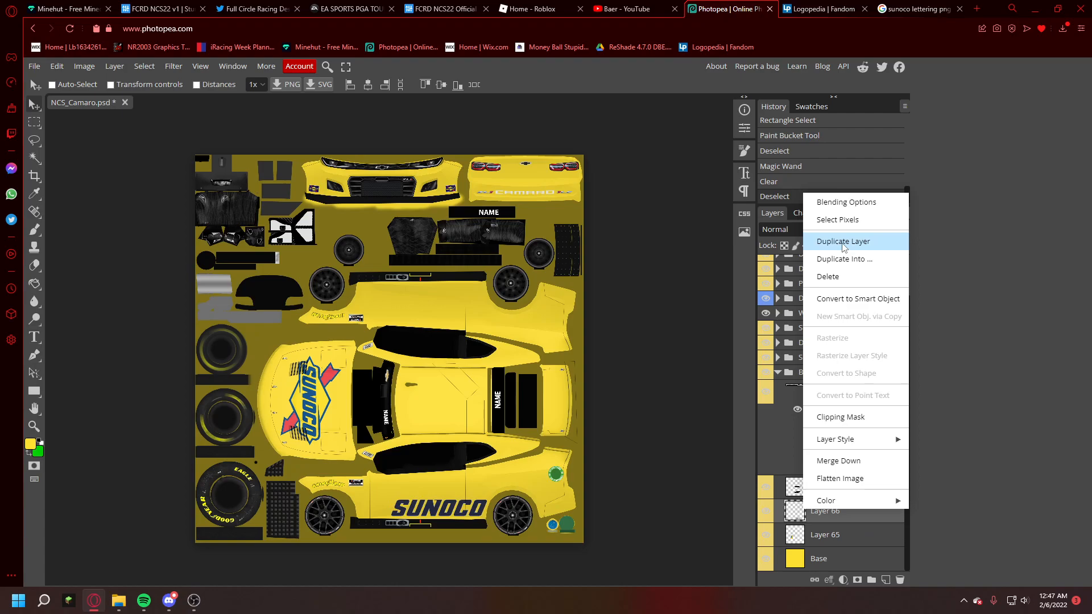
click(817, 242)
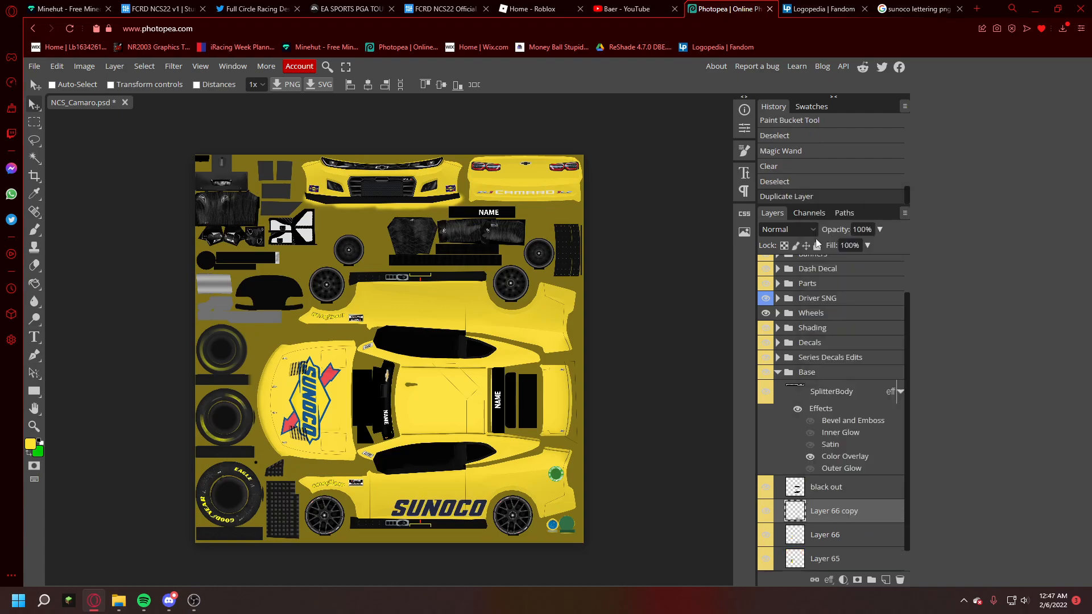
click(56, 67)
click(85, 325)
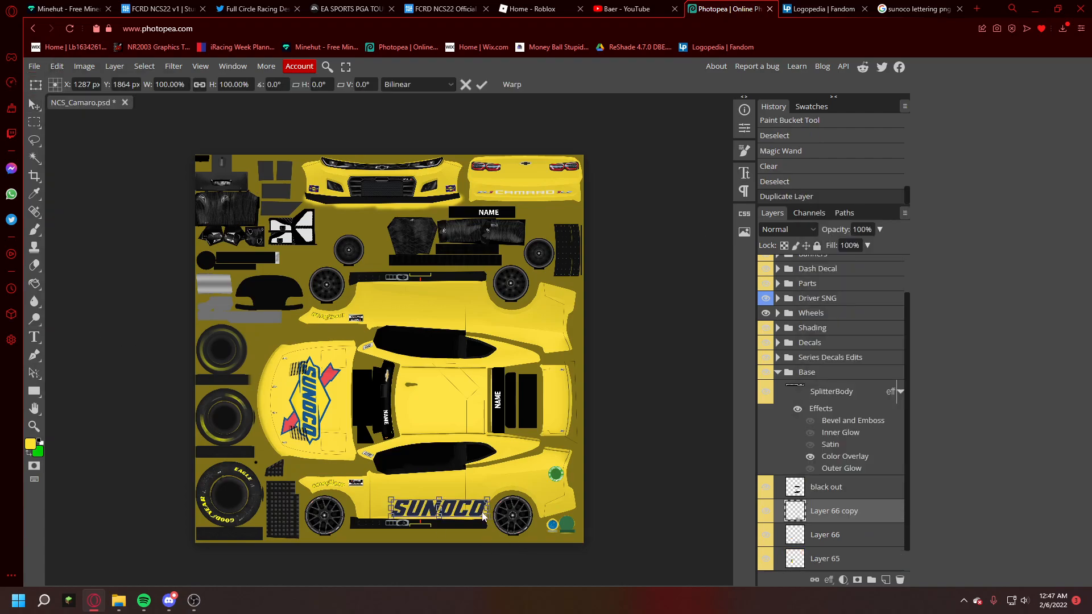
right_click(482, 512)
click(503, 542)
click(38, 112)
drag(437, 515, 438, 308)
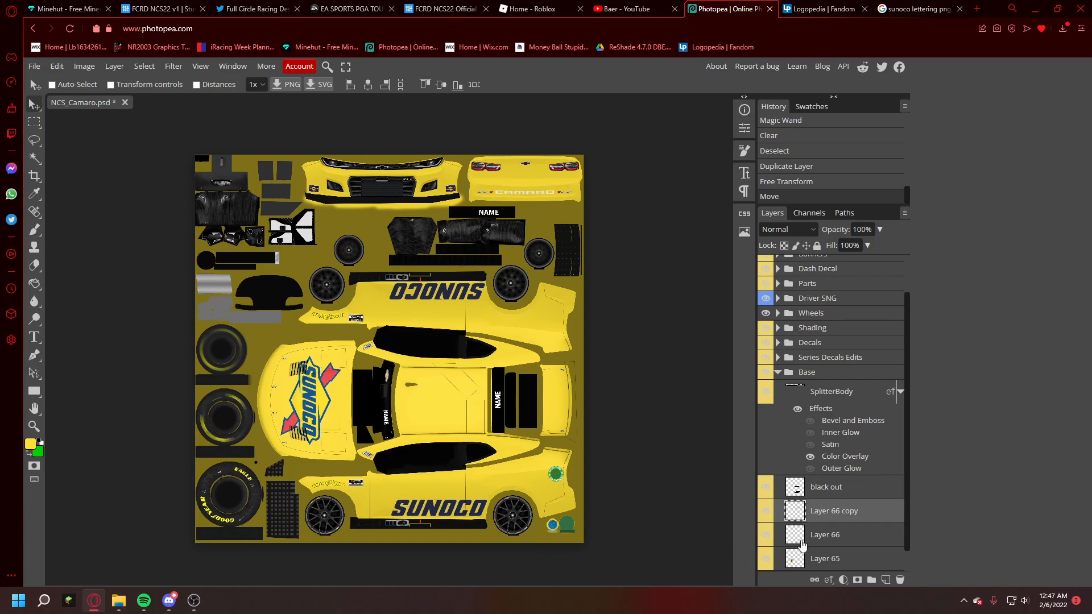
Step: Duplicate the Layer 65 hood logo, rotate it 90° counterclockwise, scale it to 28.75% by 33.62%, and place it ahead of the lower side's lettering
click(765, 536)
click(766, 538)
click(810, 561)
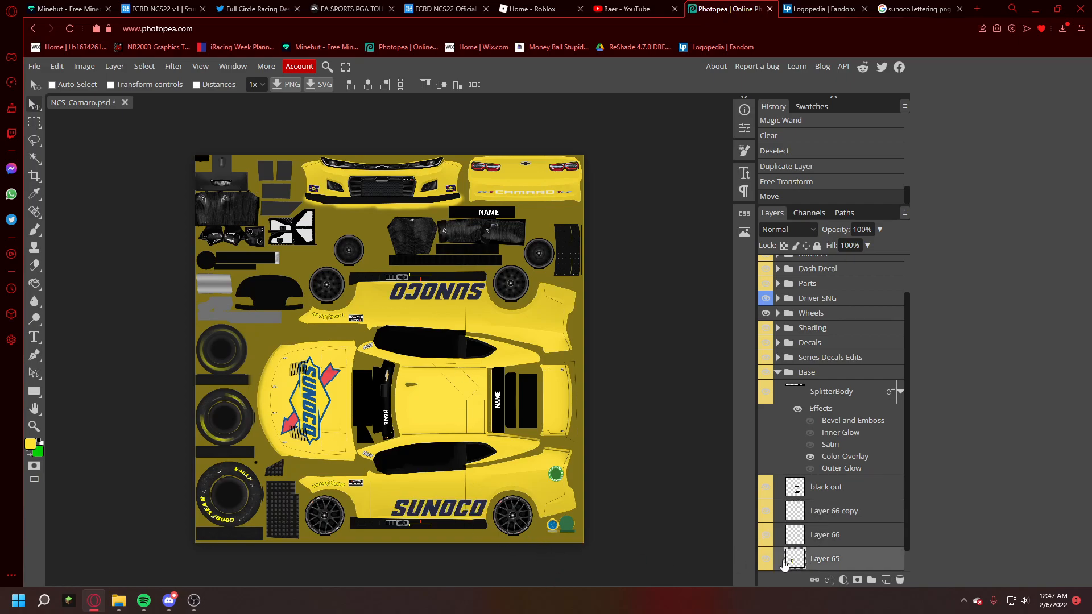
right_click(819, 564)
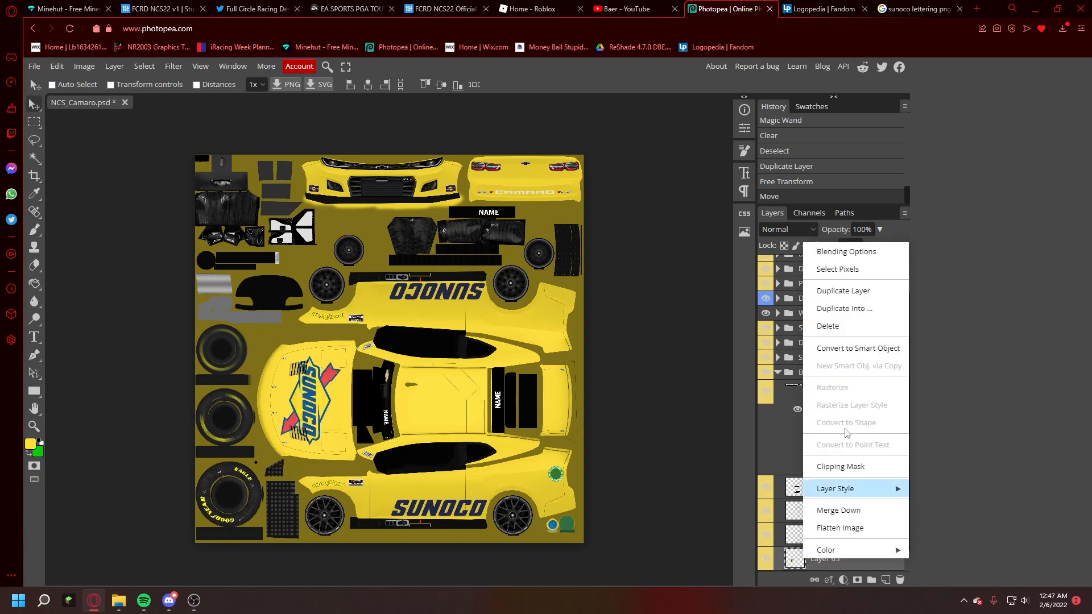
click(848, 292)
click(57, 66)
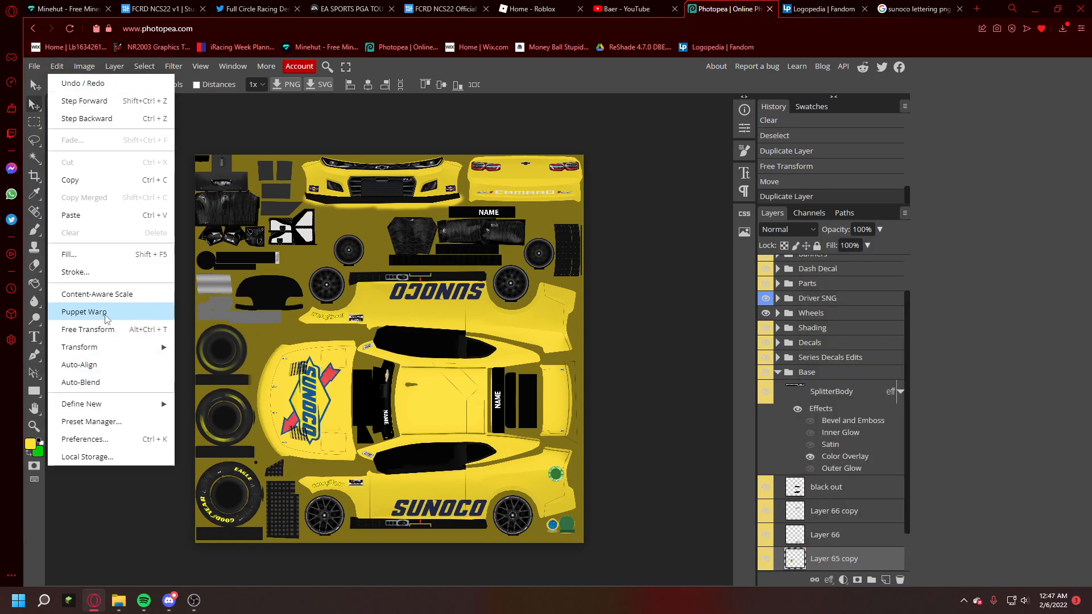
click(74, 330)
right_click(329, 380)
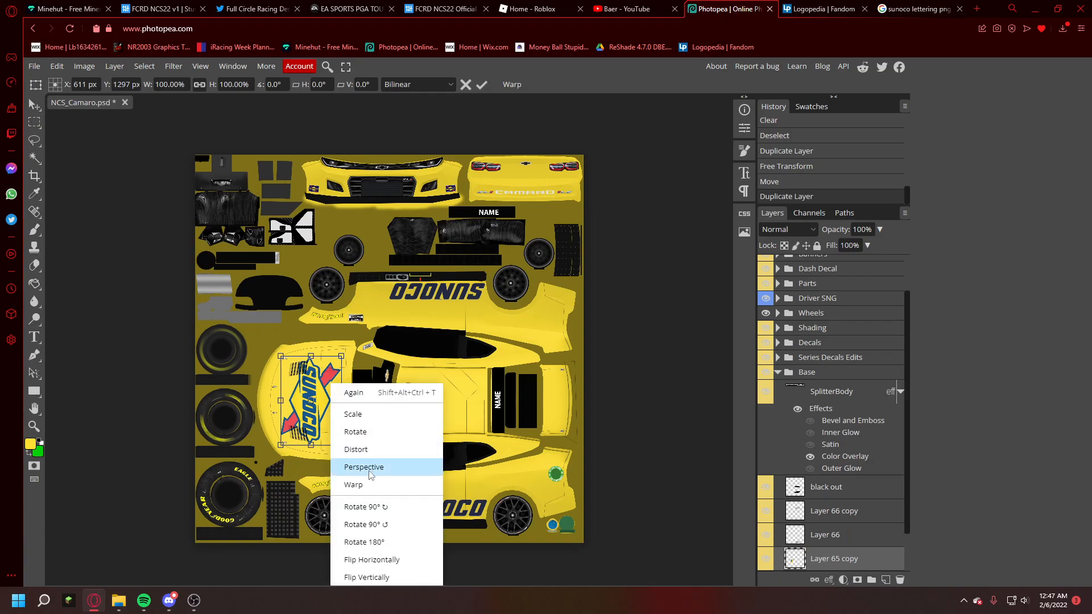
click(365, 519)
drag(333, 422, 486, 487)
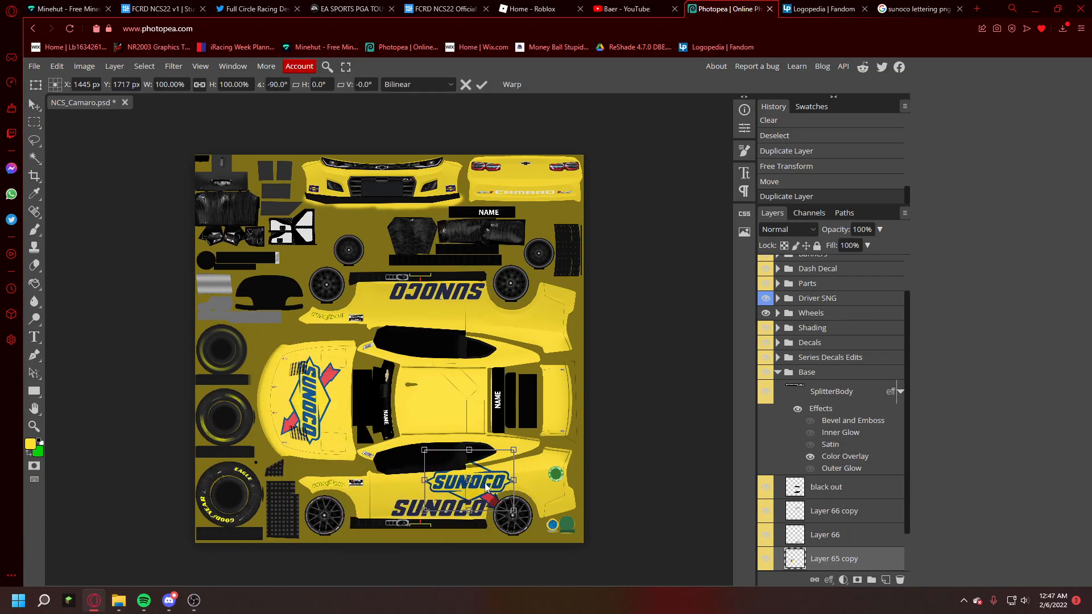
drag(516, 442, 387, 502)
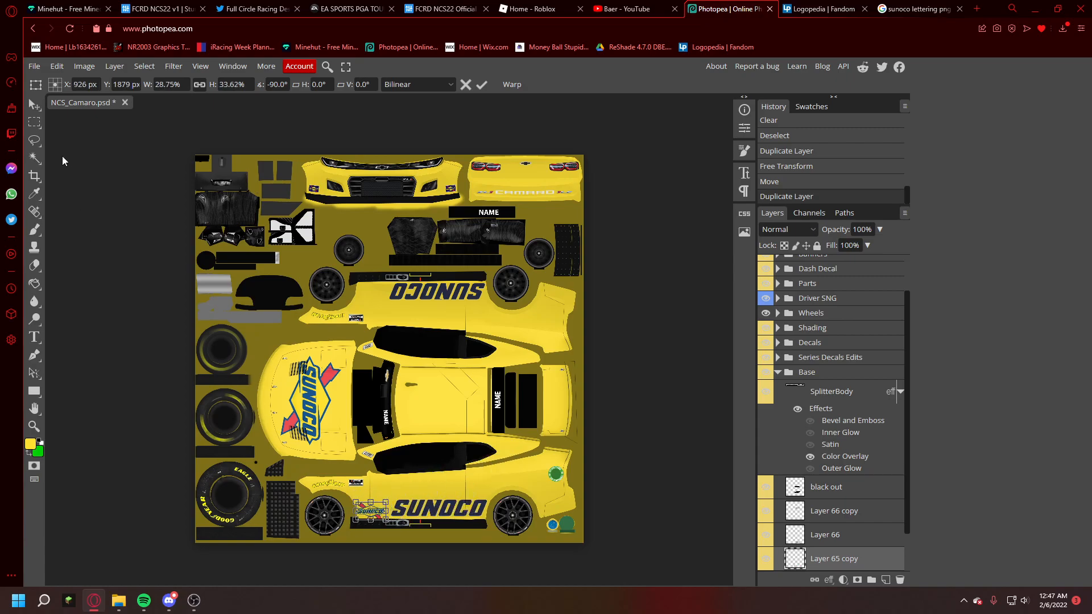
key(Return)
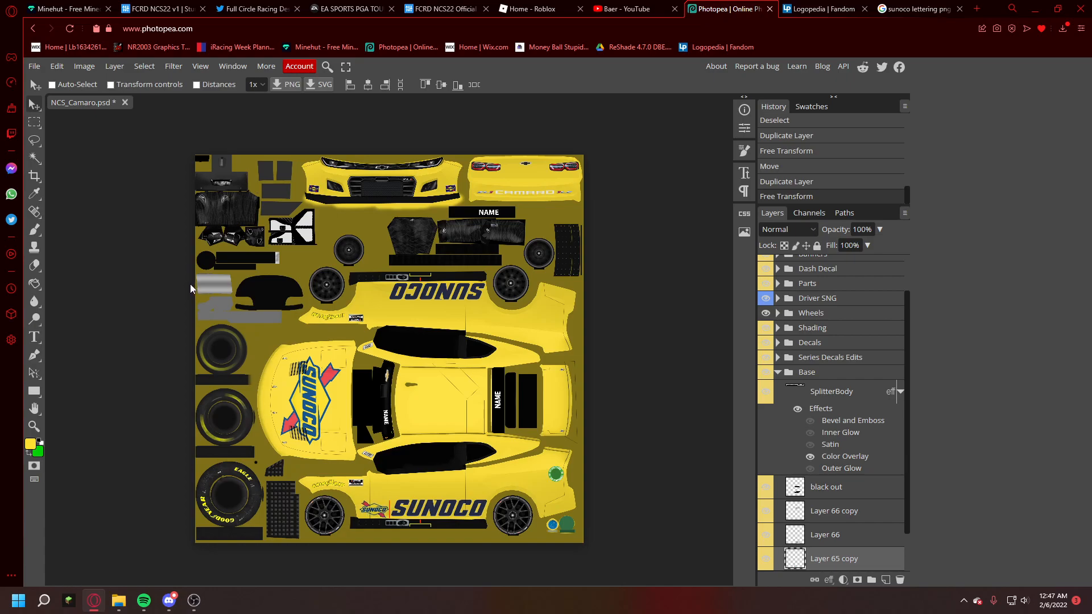
Step: Duplicate the small Sunoco logo, rotate the copy 180°, and place it ahead of the lettering on the upper car side
right_click(808, 562)
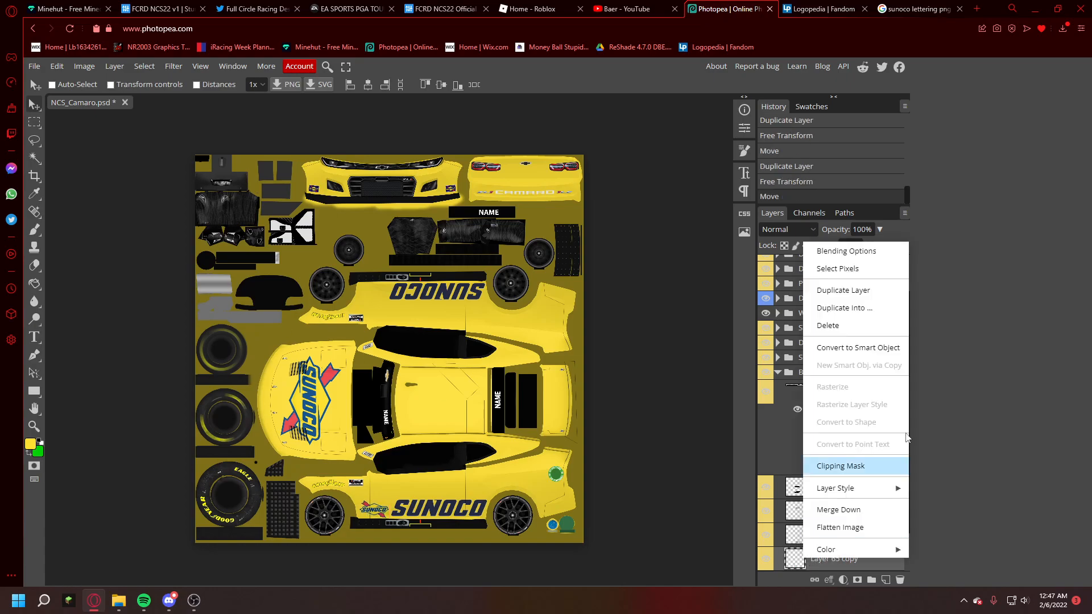
click(843, 290)
click(57, 66)
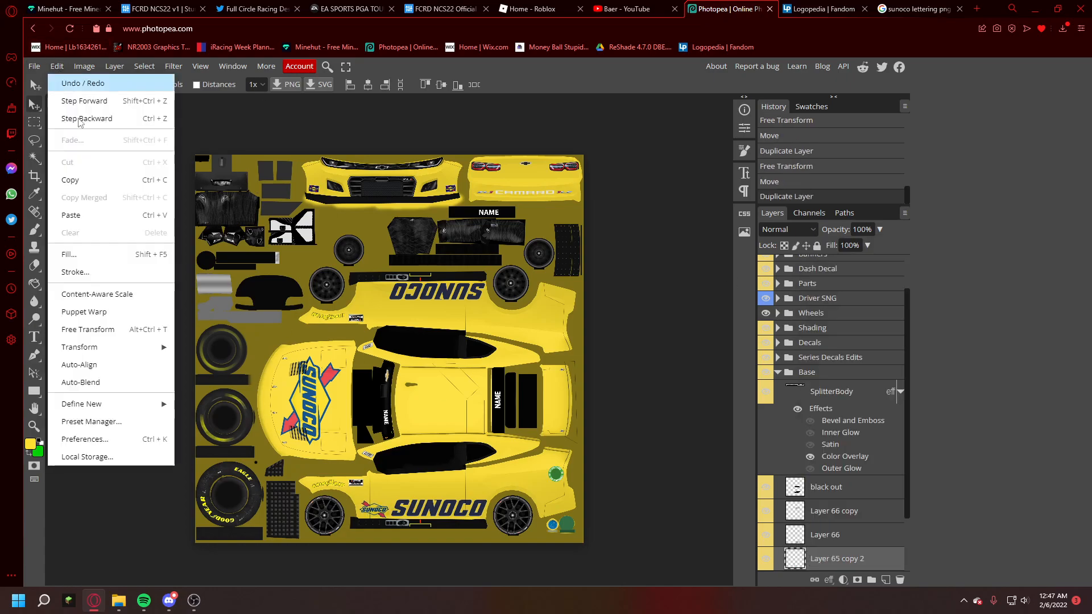
click(97, 329)
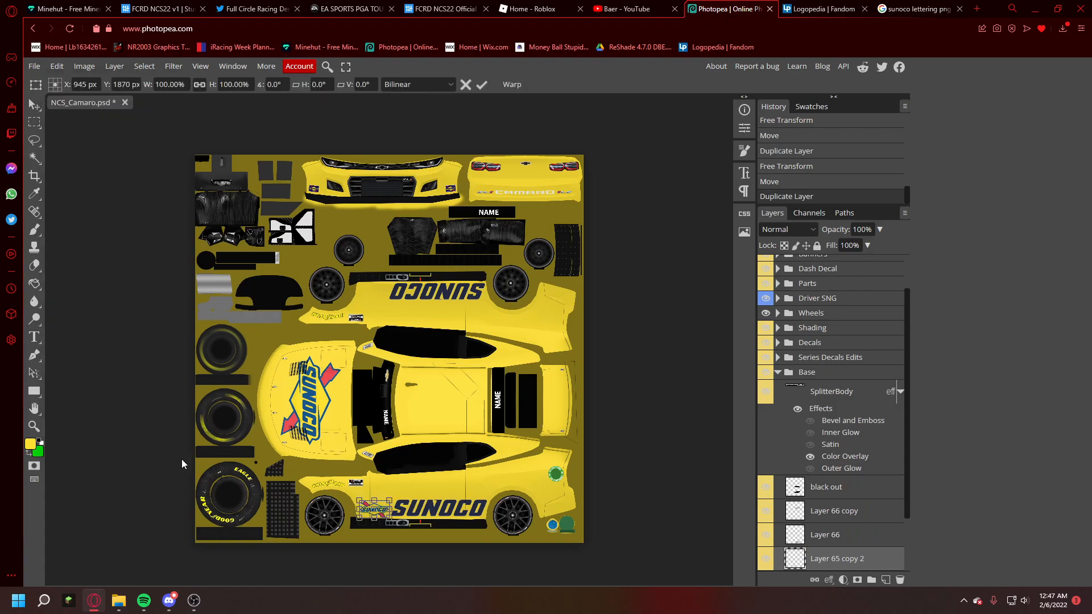
right_click(384, 519)
click(426, 541)
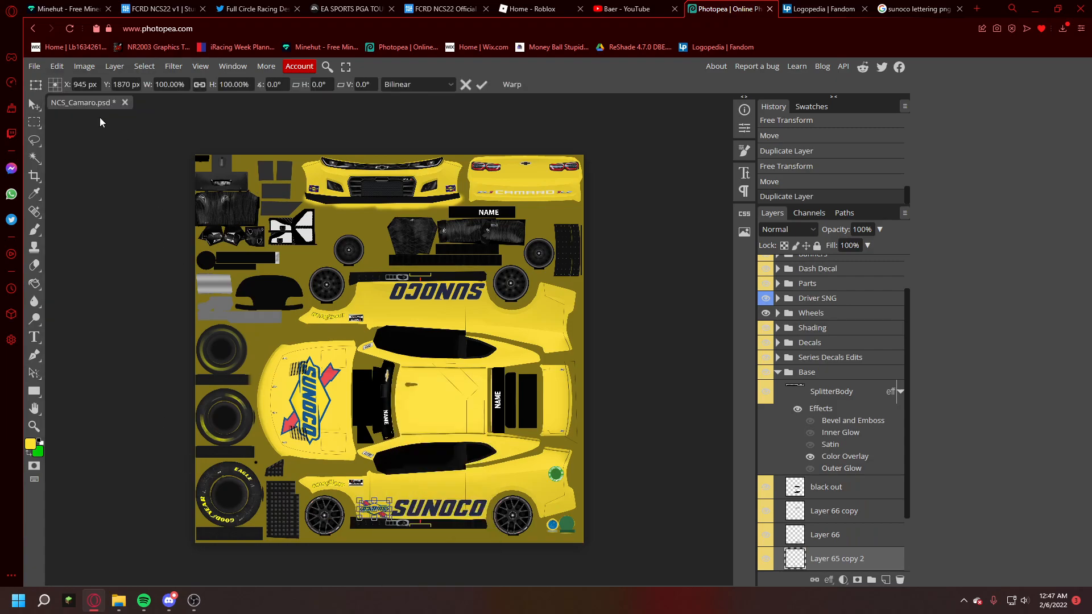
click(39, 108)
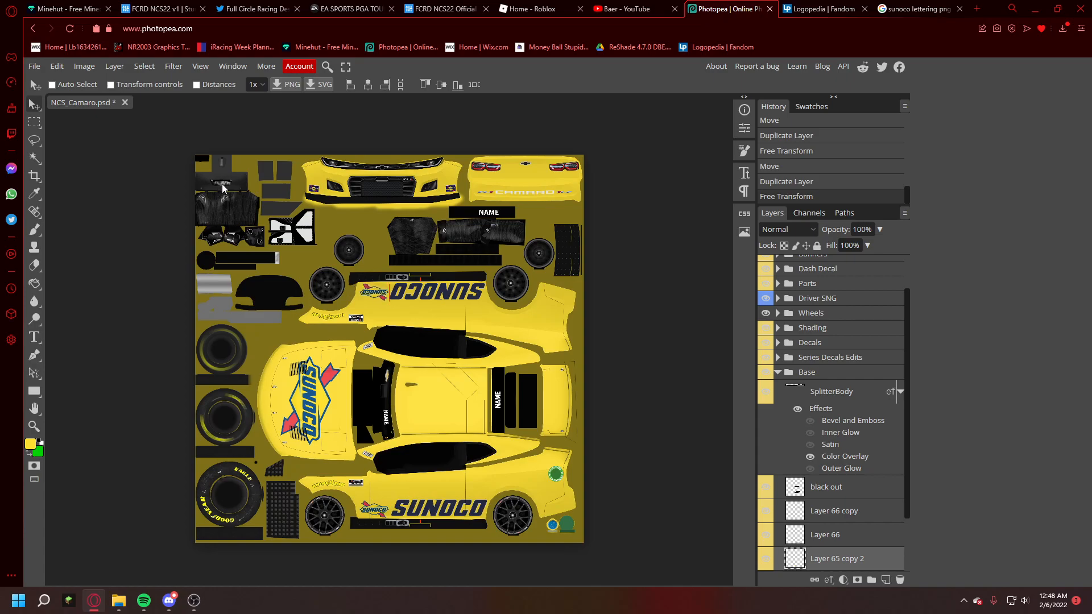
drag(223, 182, 485, 351)
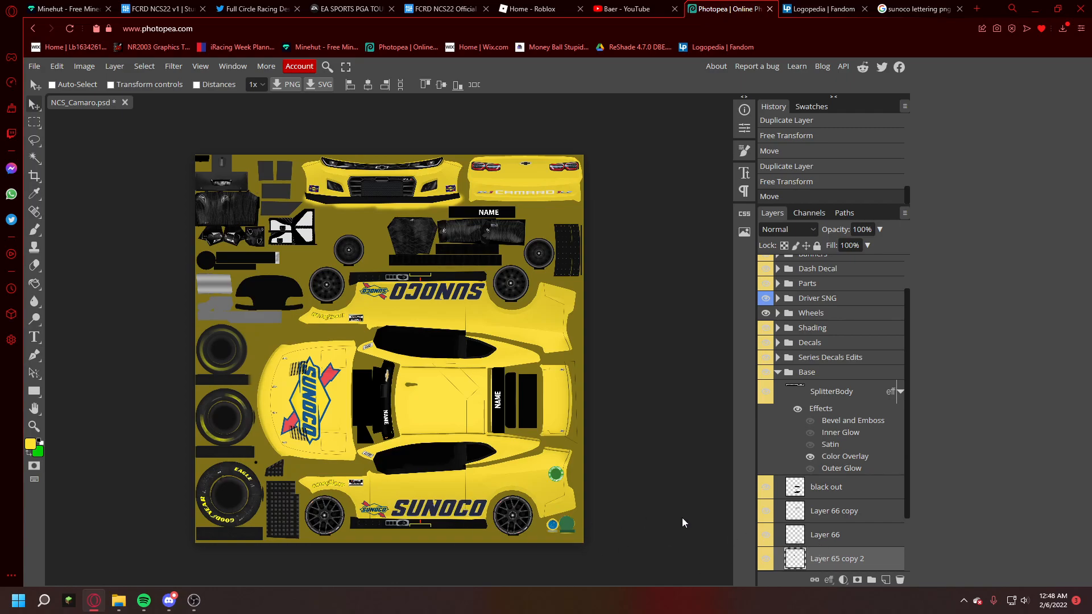
Step: Move the small Sunoco logos on both car sides to the window side of the lettering's rear end
drag(493, 453, 593, 471)
click(849, 509)
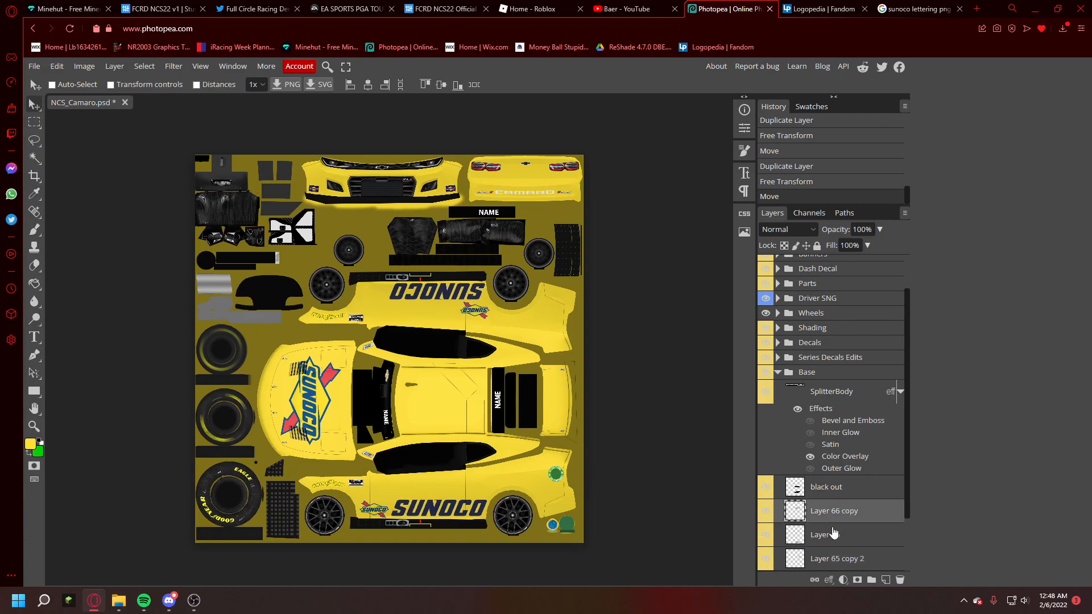
scroll(826, 532, down, 2)
click(837, 512)
drag(397, 541, 501, 520)
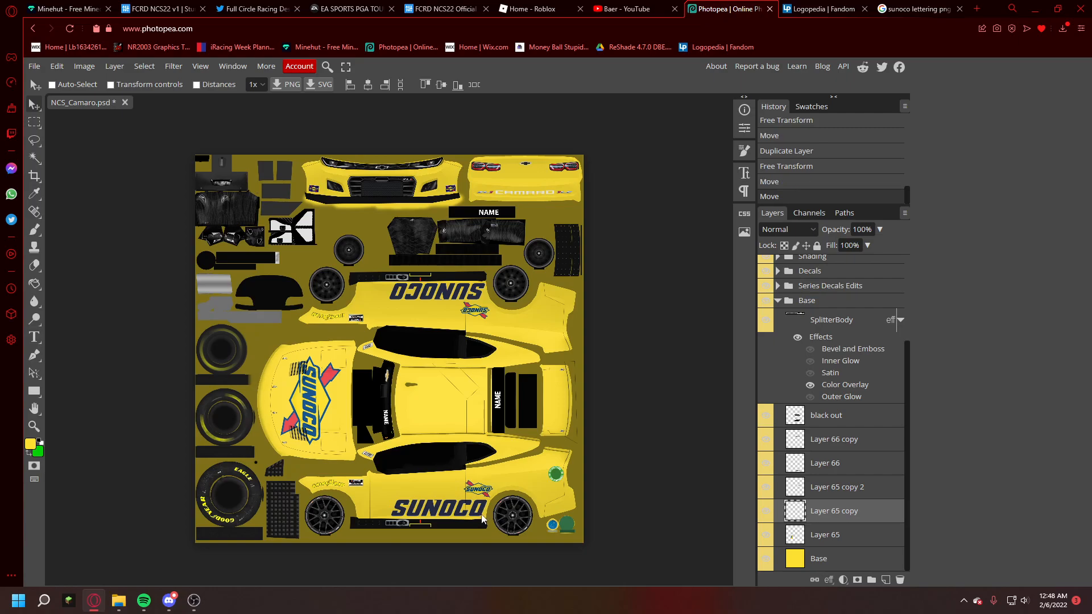
drag(483, 520, 479, 521)
drag(486, 518, 479, 514)
Step: Narrow the Layer 66 SUNOCO lettering on the lower car side to 86.76% width, keeping its rear edge in place
click(823, 543)
click(816, 488)
click(831, 468)
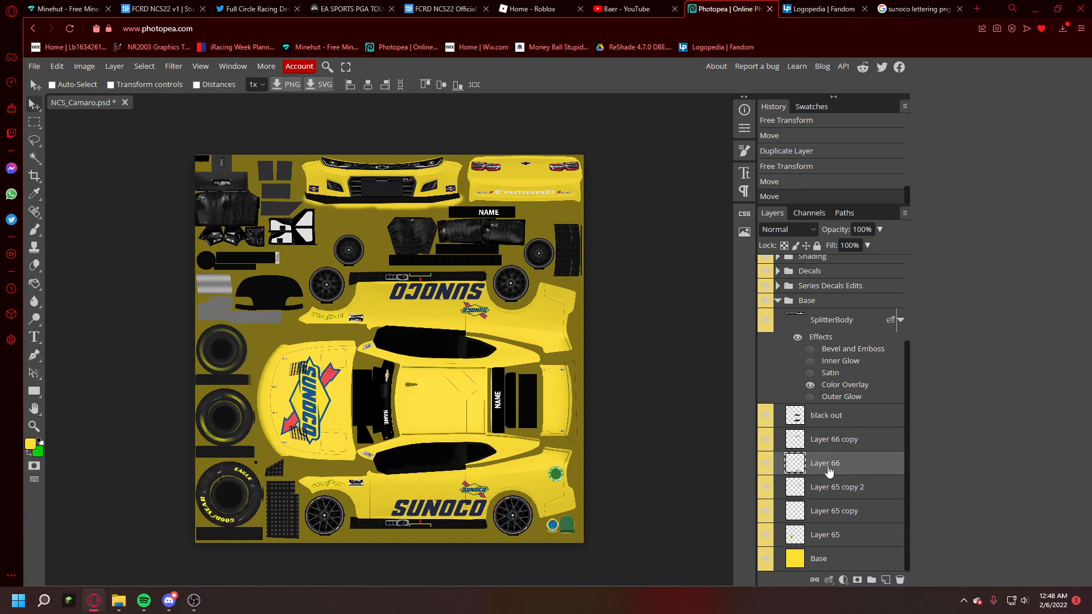
click(57, 67)
click(91, 293)
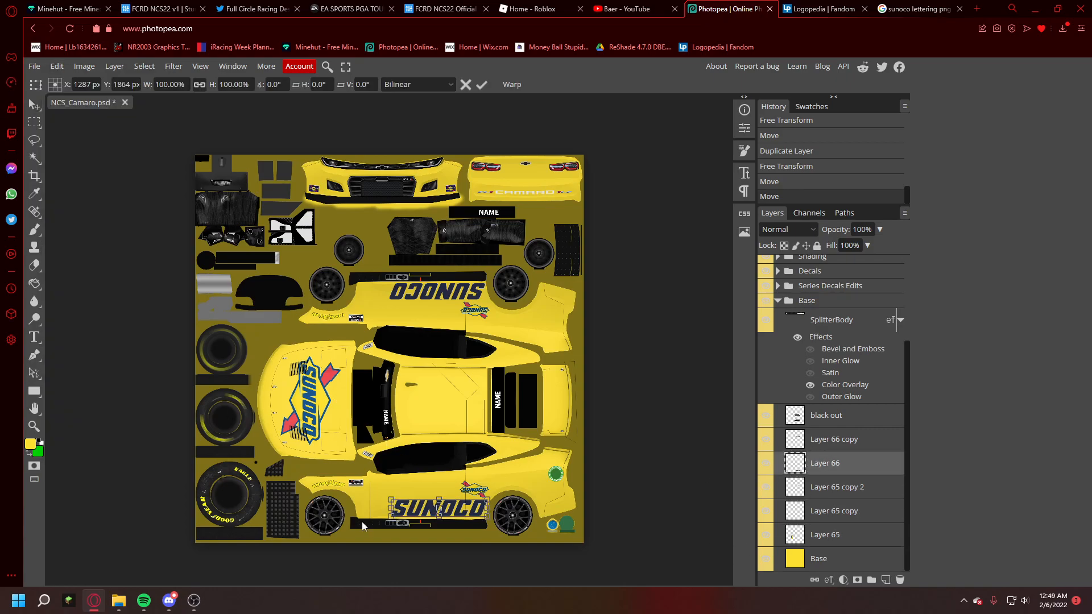
drag(393, 507, 404, 507)
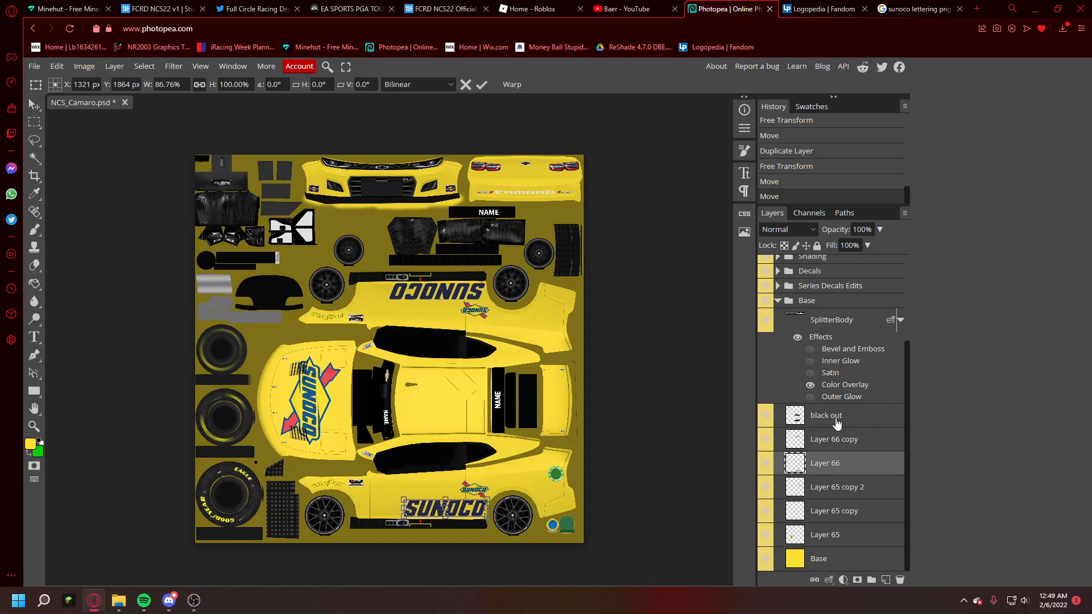
click(811, 446)
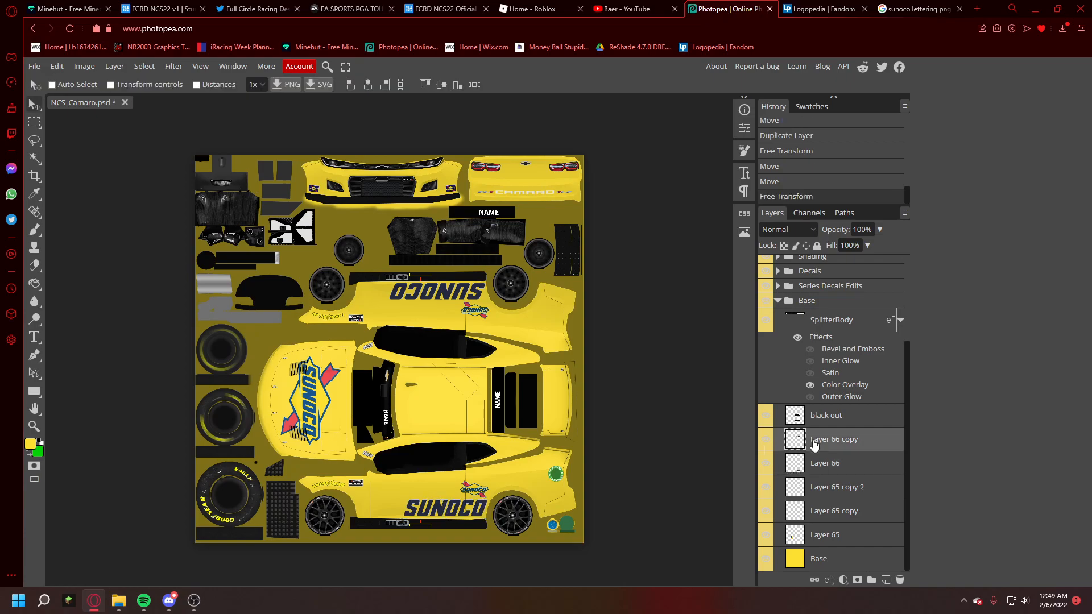
Step: Replace the upper side's lettering with a duplicate of the narrowed Layer 66, rotated 180° and placed between the wheels
right_click(811, 446)
click(827, 206)
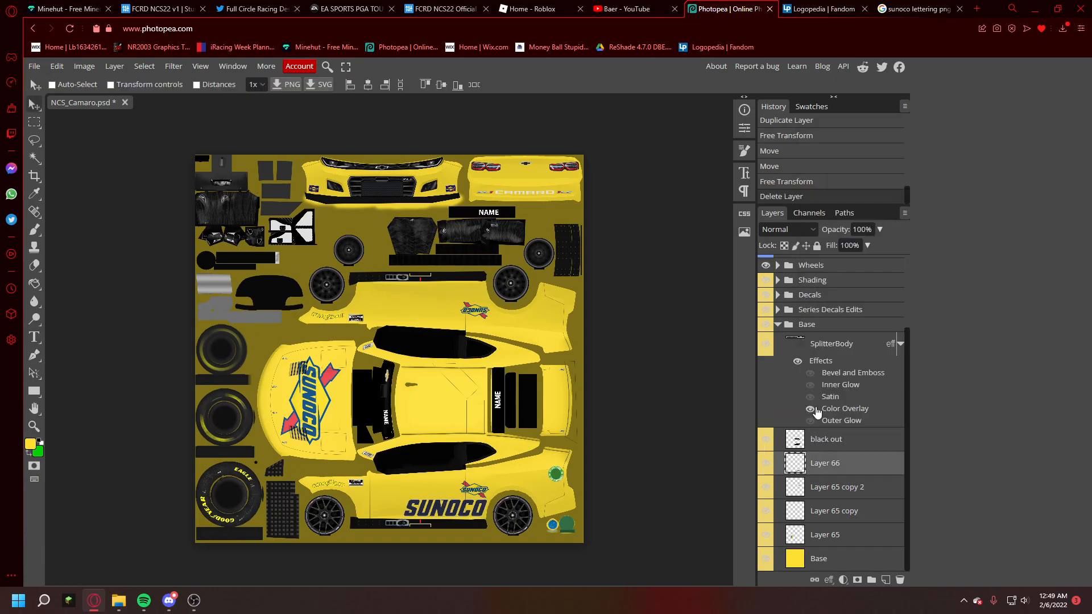
right_click(810, 463)
click(826, 194)
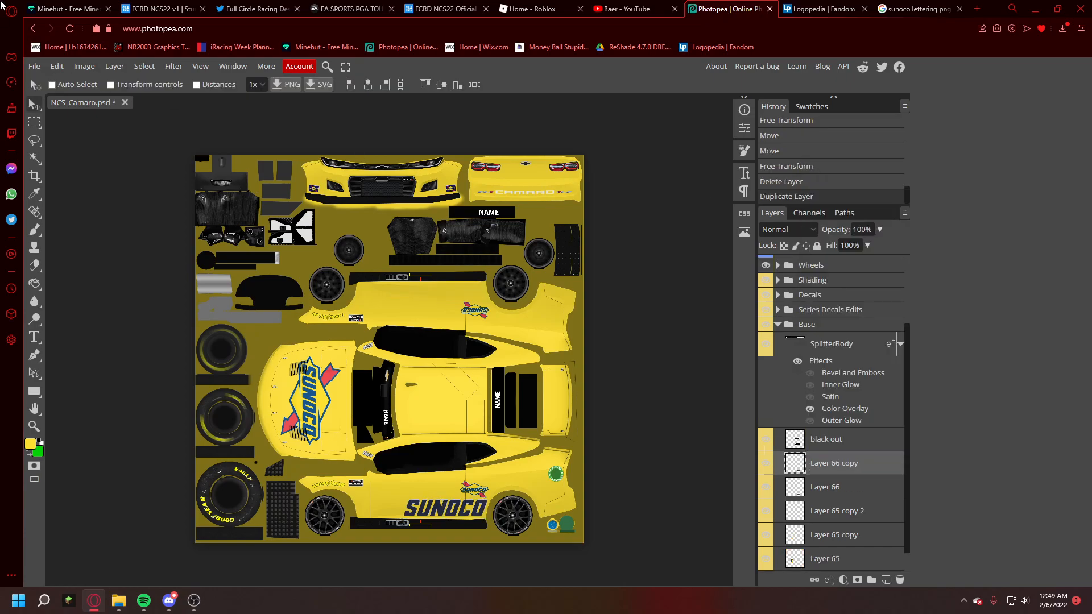
click(57, 66)
click(95, 336)
right_click(421, 506)
click(455, 554)
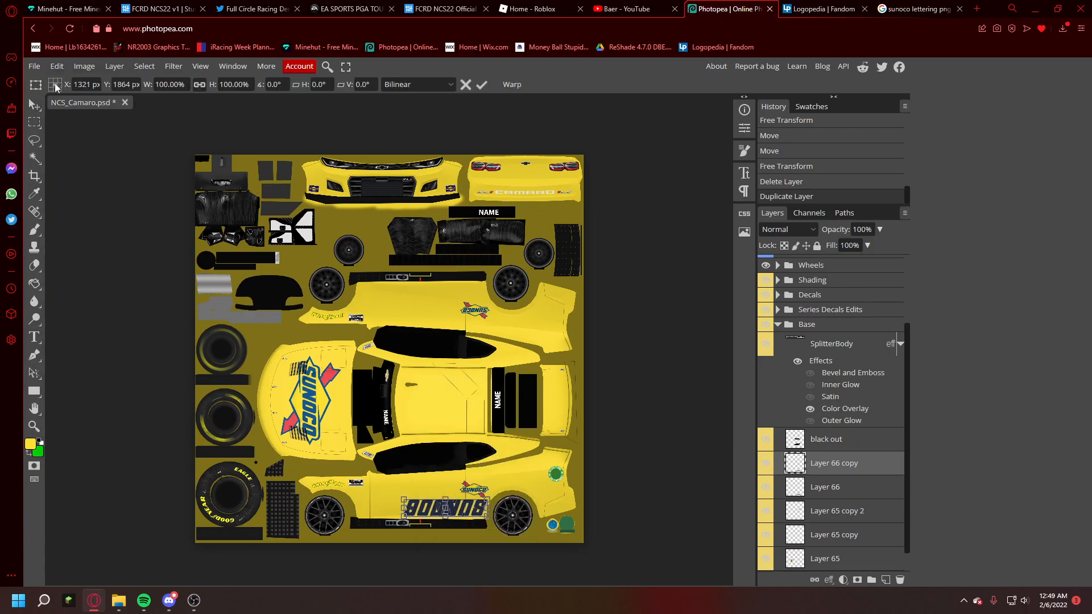
click(34, 105)
drag(432, 512, 432, 298)
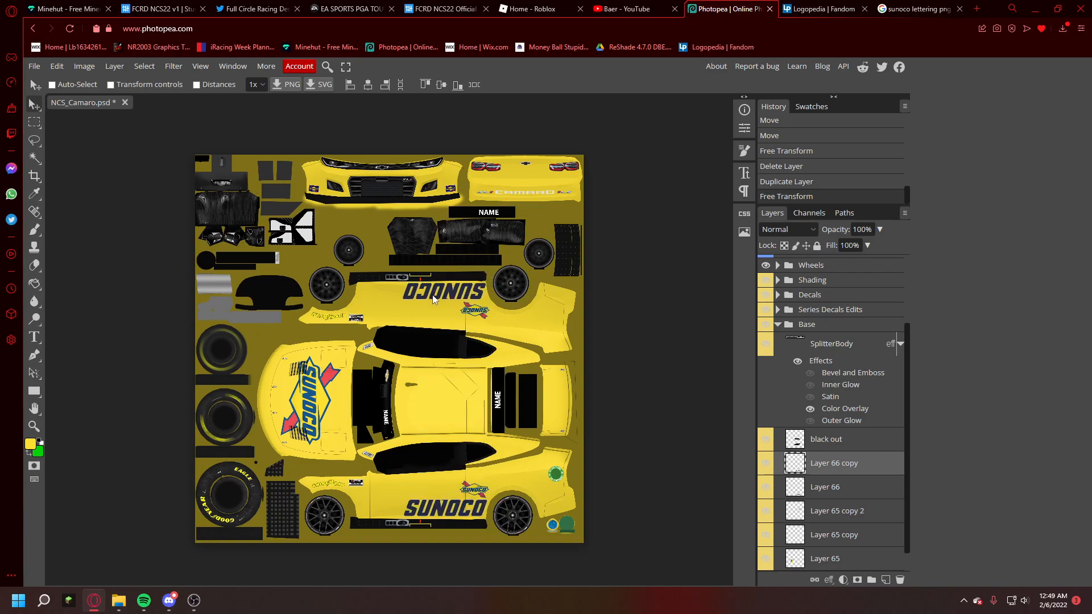
drag(433, 300, 442, 304)
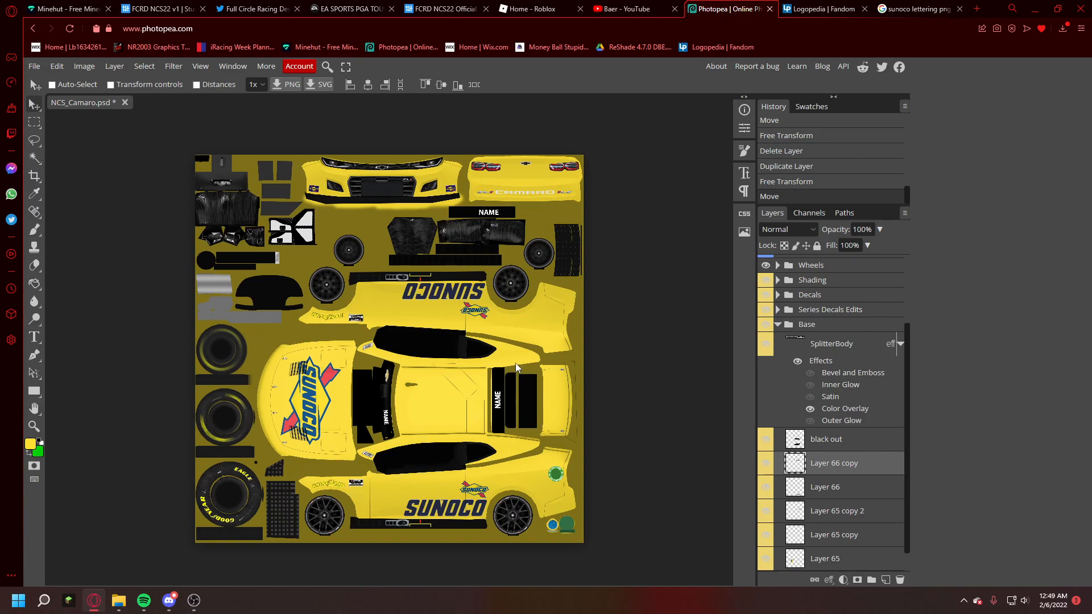
Step: Swap the foreground and background colours, and sample the red of the hood logo's arrow as the foreground
click(28, 455)
click(34, 193)
click(327, 378)
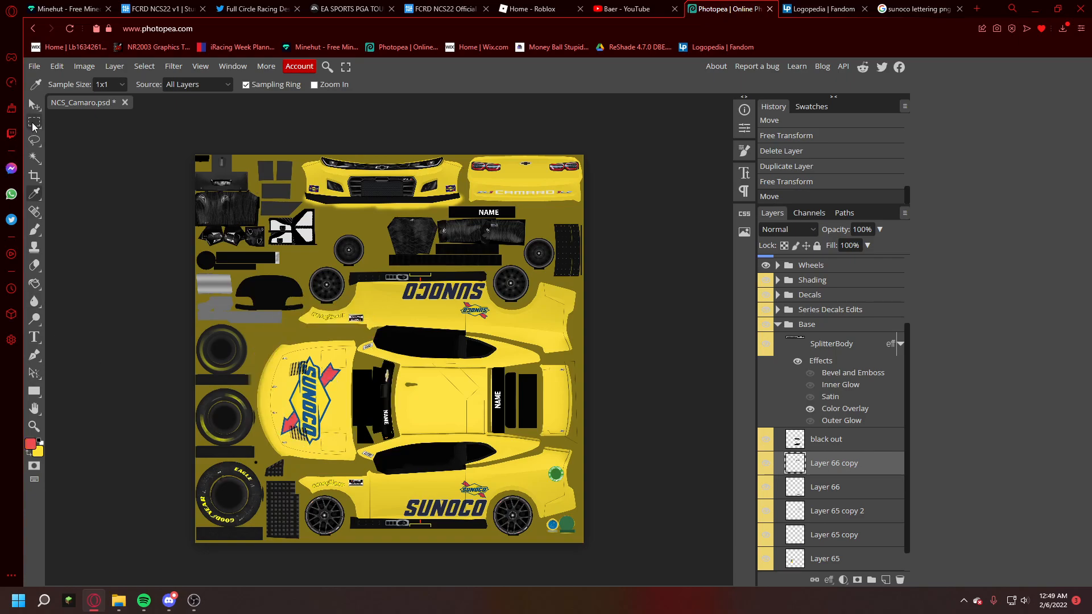
Step: Draw a bent up-arrow custom shape over the lower car side, starting ahead of the SUNOCO lettering
click(327, 67)
text(cus)
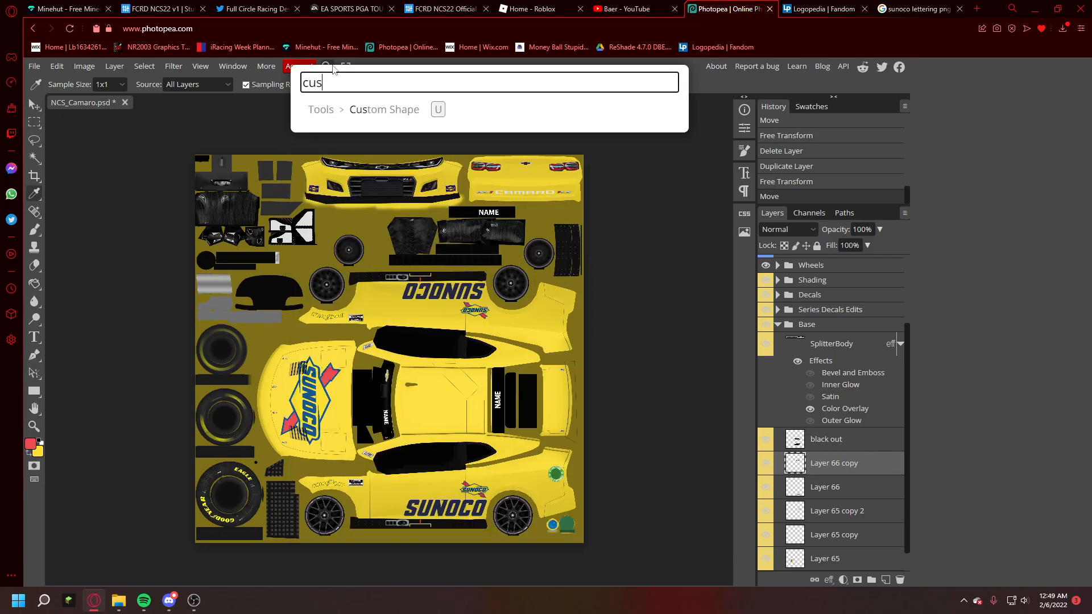
click(391, 118)
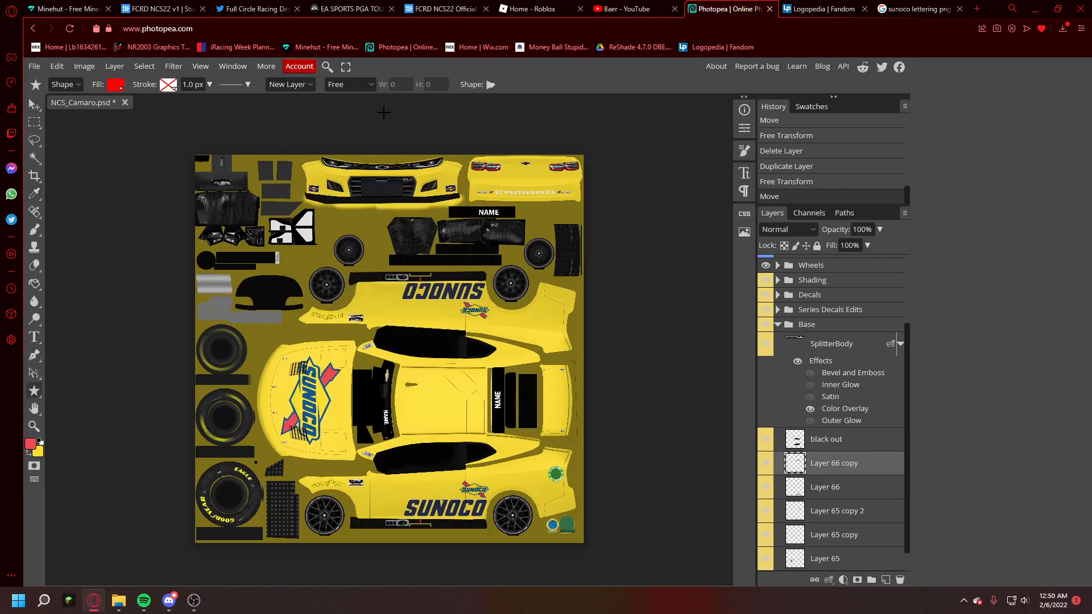
click(490, 85)
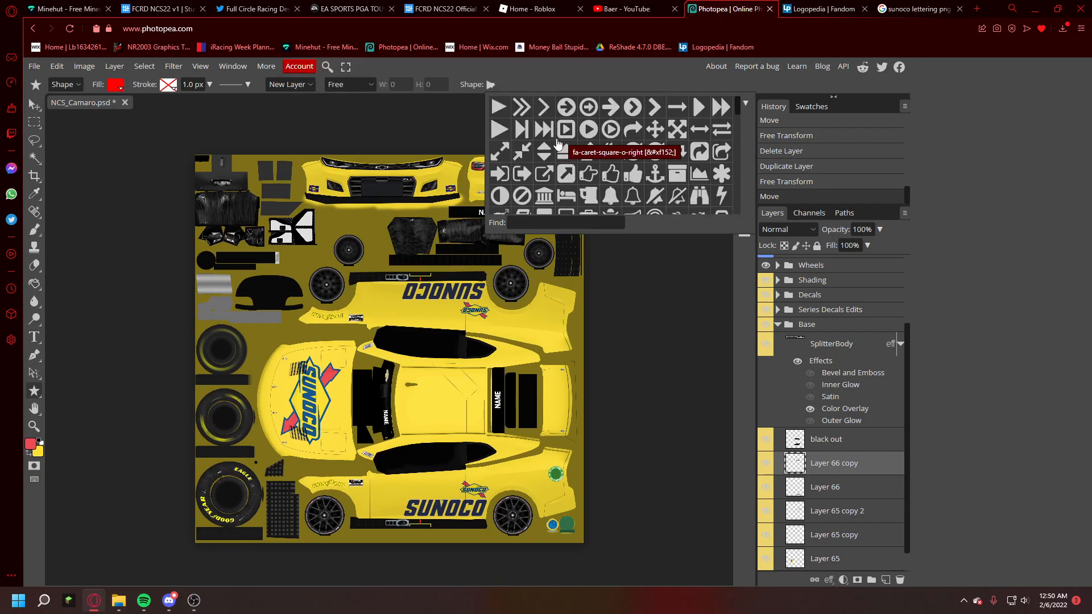
scroll(561, 143, down, 1)
scroll(603, 156, up, 1)
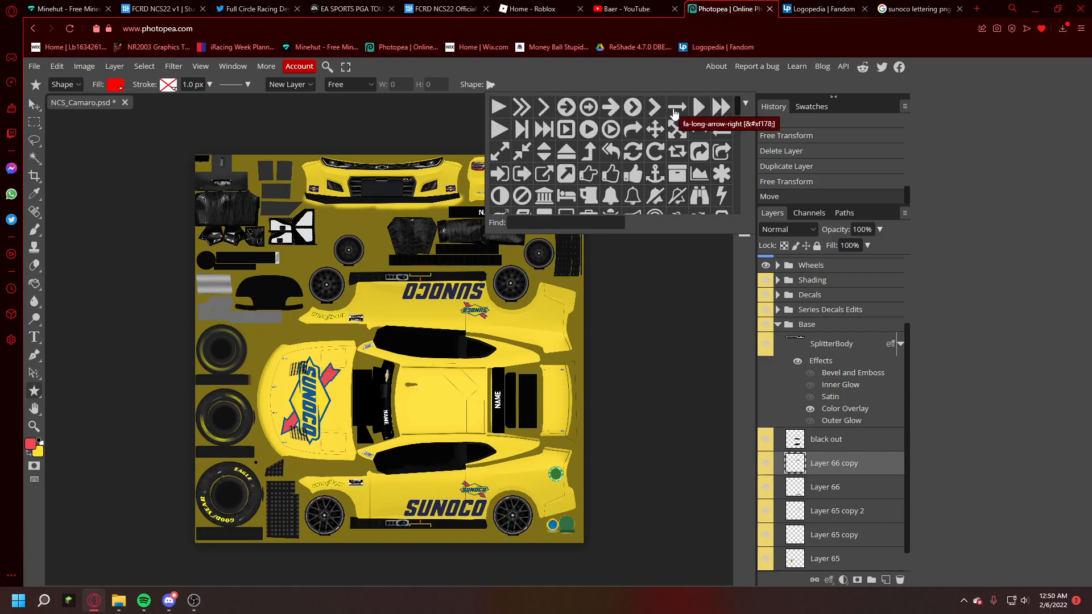
click(675, 113)
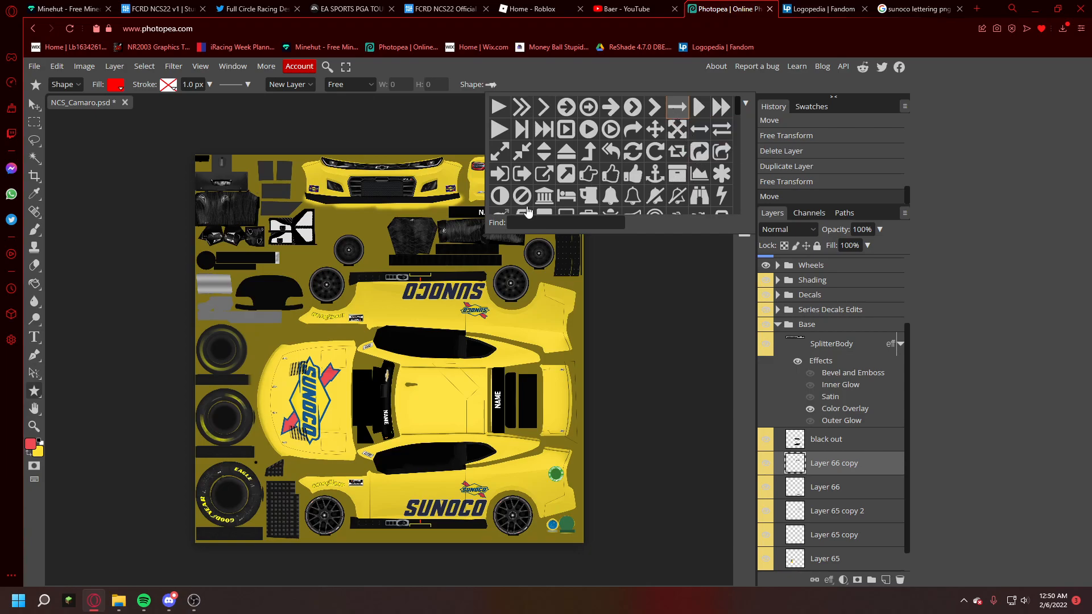
scroll(610, 146, down, 1)
scroll(611, 146, down, 1)
scroll(611, 147, up, 2)
click(589, 163)
click(491, 85)
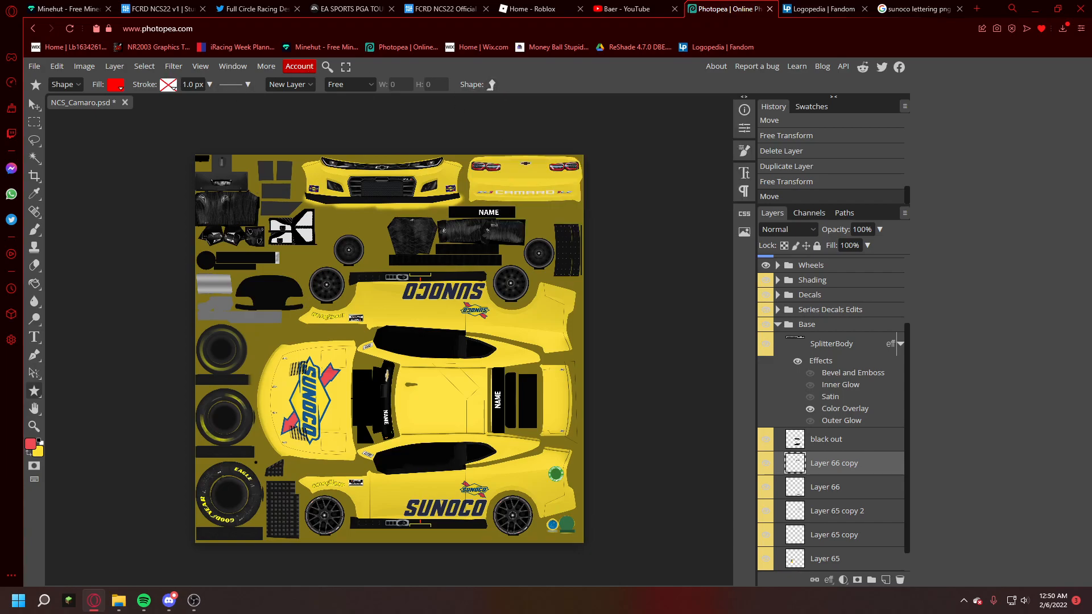
drag(369, 492, 431, 592)
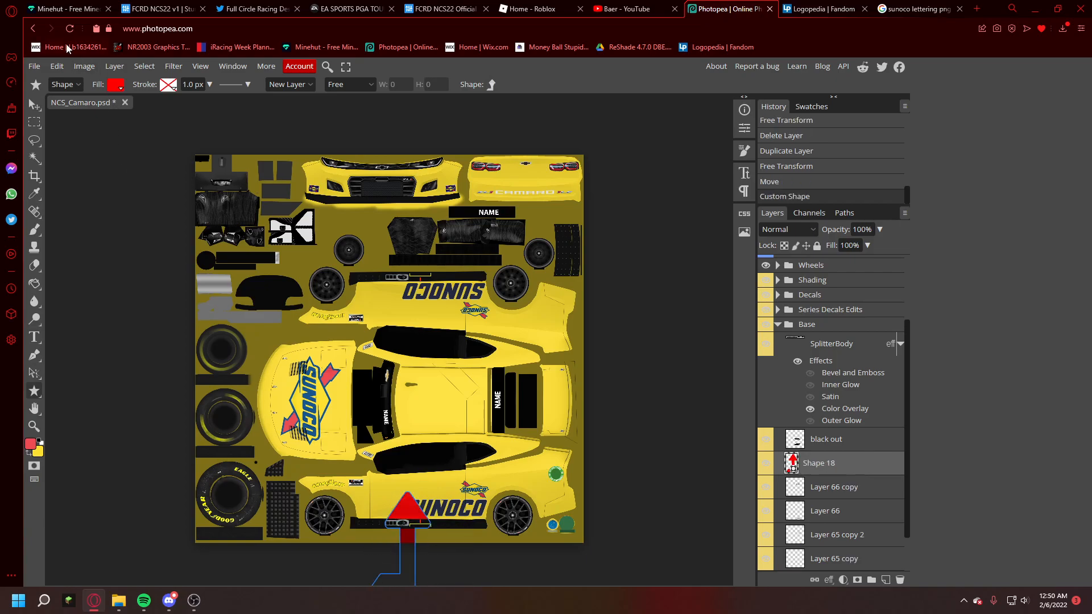
Step: Set the arrow shape's fill and stroke to the sampled logo red
right_click(819, 463)
click(118, 85)
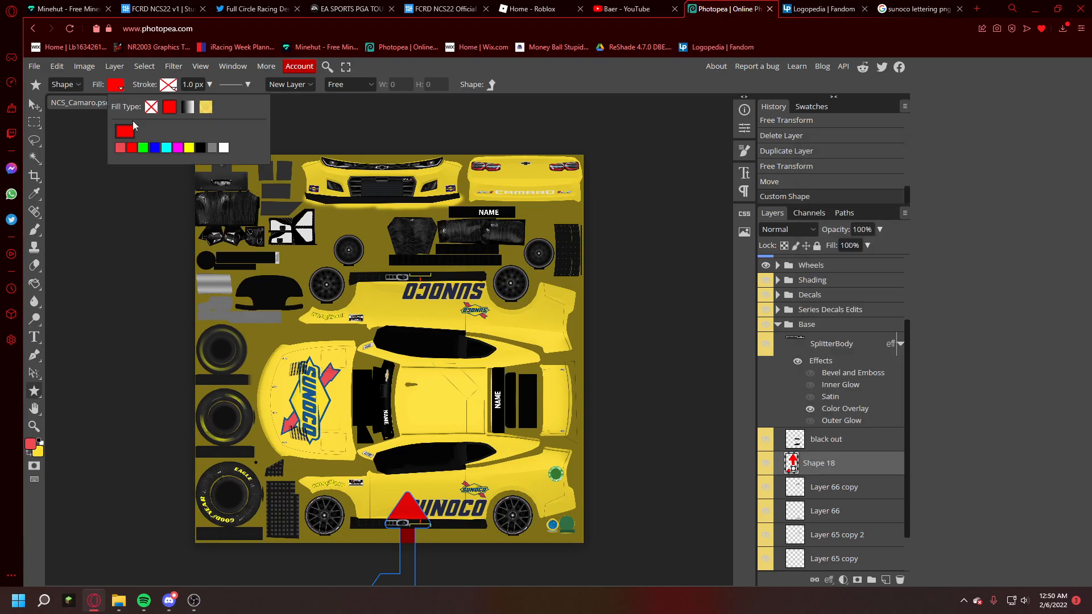
click(120, 148)
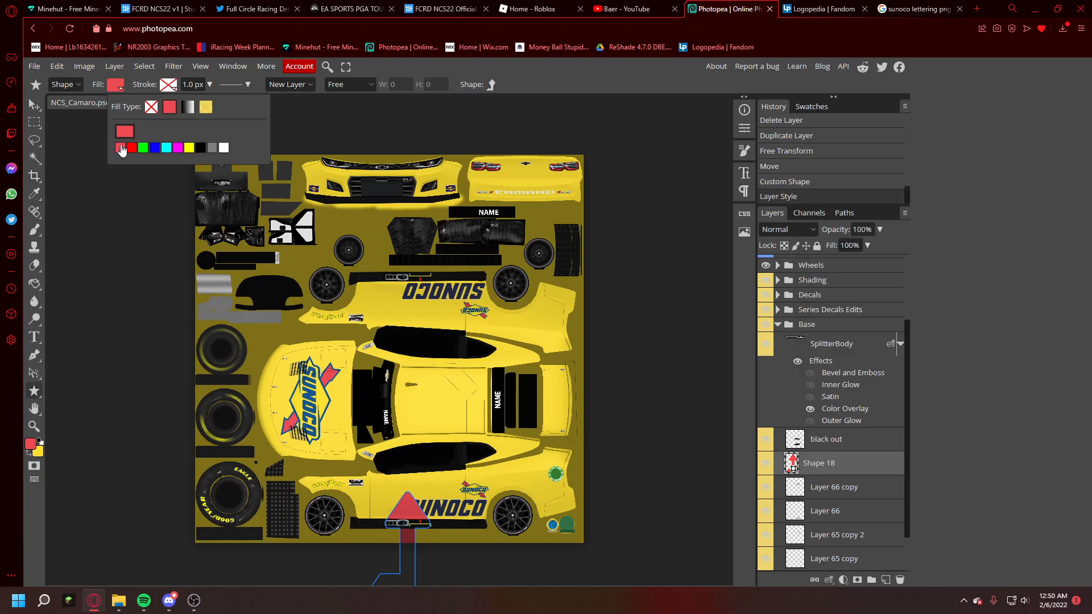
click(166, 86)
click(222, 108)
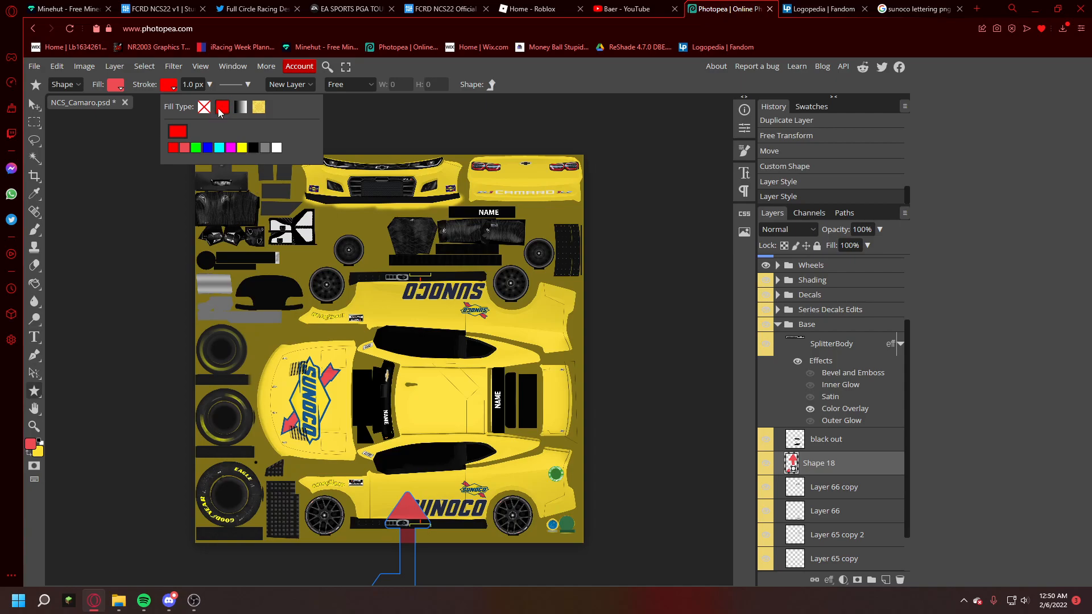
click(184, 148)
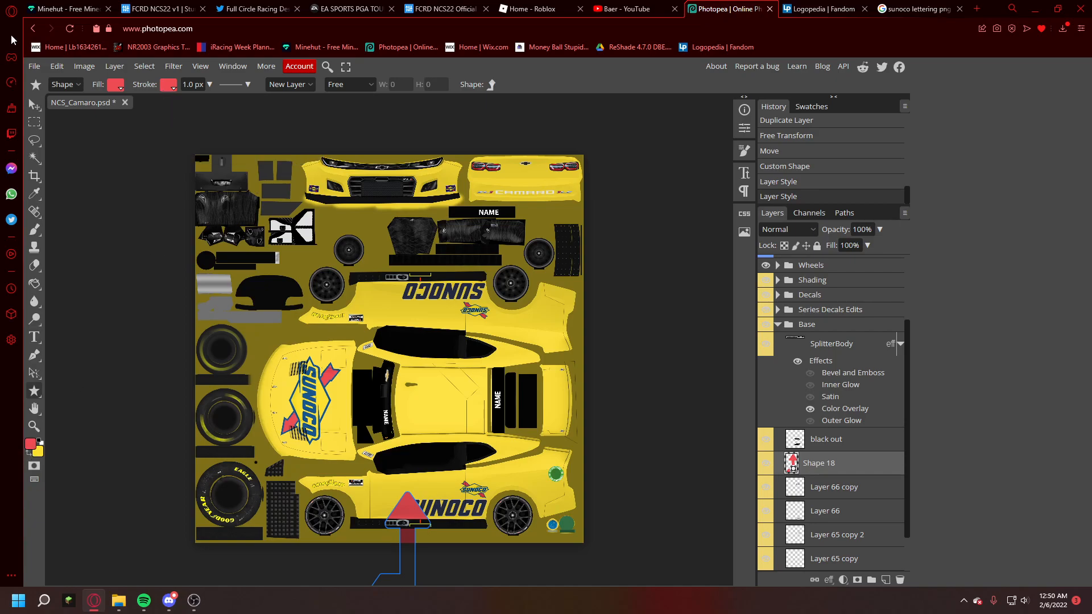
Step: Rotate the arrow shape 90° clockwise and place it on the lower car side so it points toward the rear wheel
click(34, 105)
drag(291, 281, 299, 195)
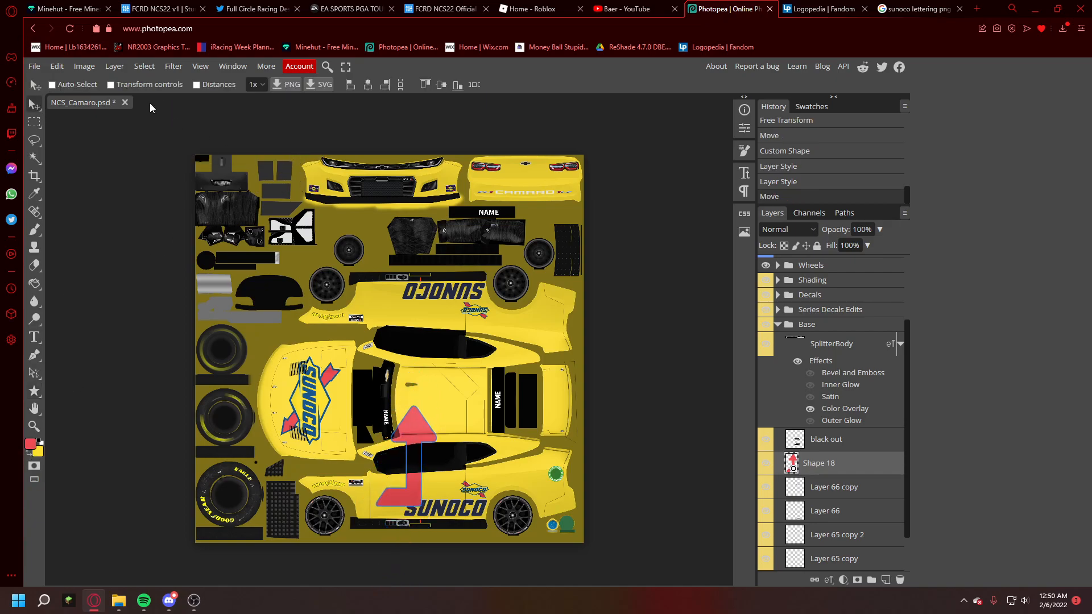
click(57, 66)
click(80, 331)
right_click(409, 382)
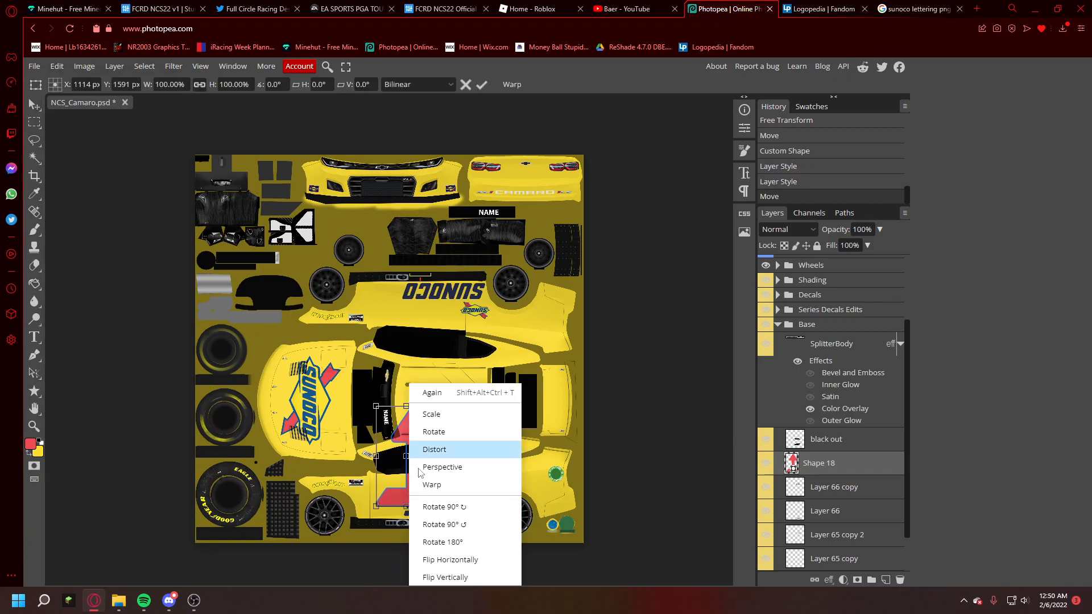
click(455, 507)
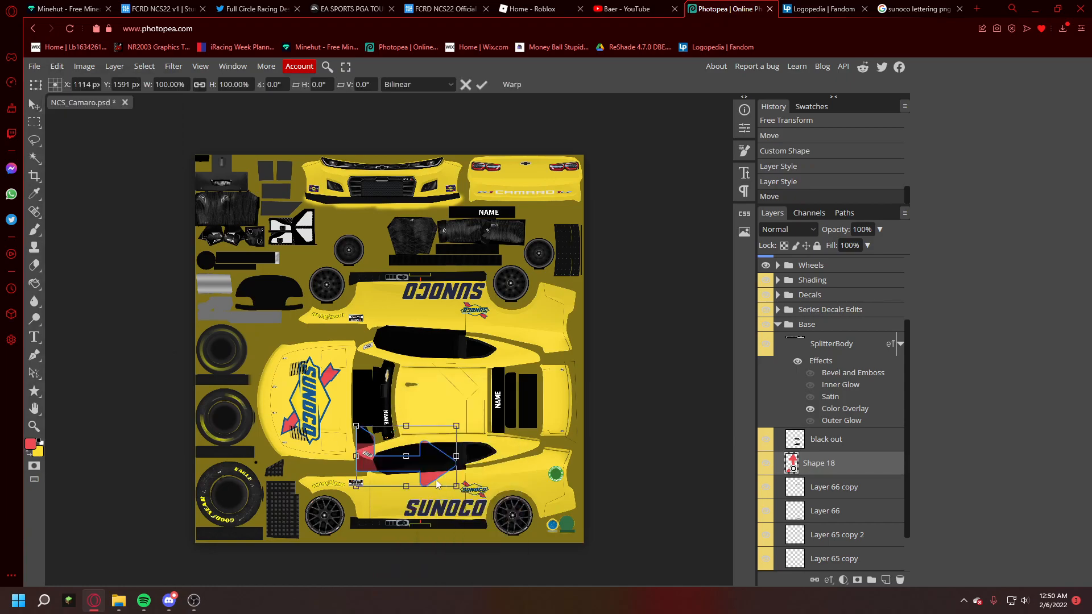
drag(435, 480, 431, 507)
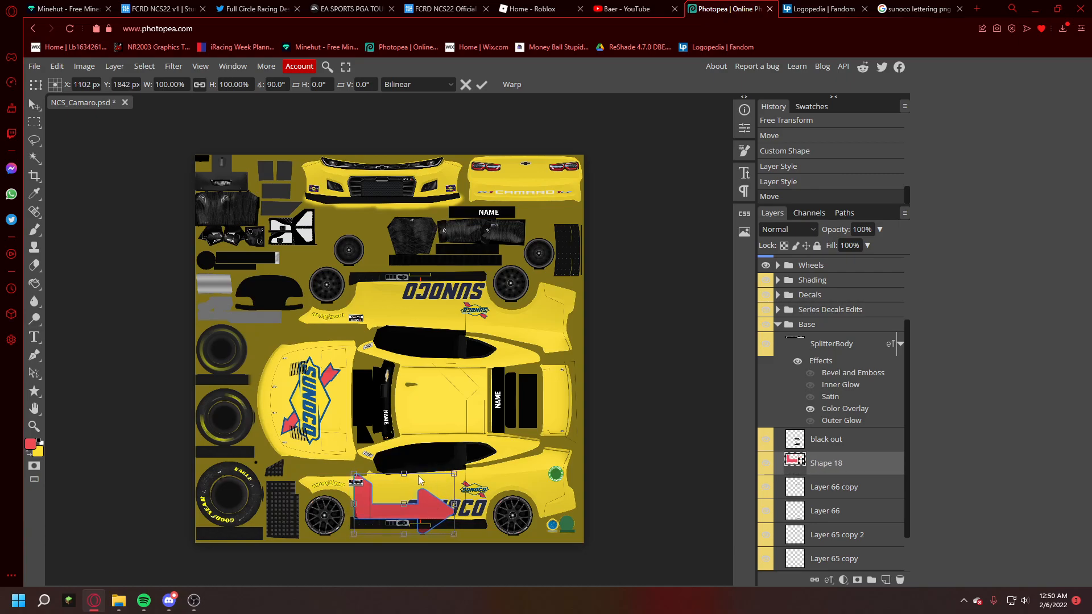
Step: Move Shape 18 directly above the Base layer and stretch it to 163.89% width and 162.78% height, reaching the rear wheel
scroll(847, 432, down, 2)
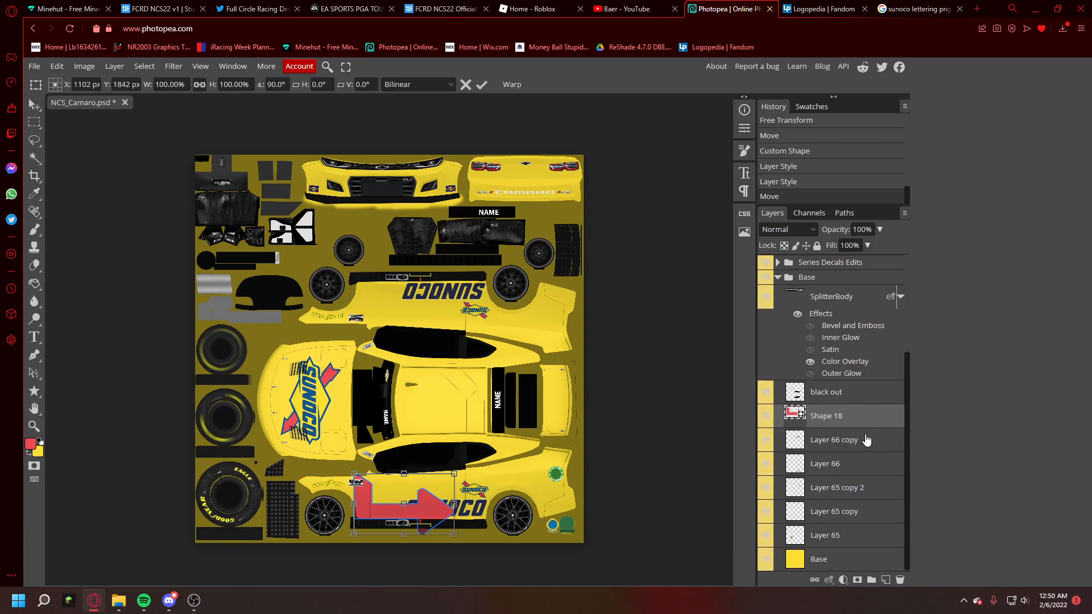
drag(848, 418, 849, 545)
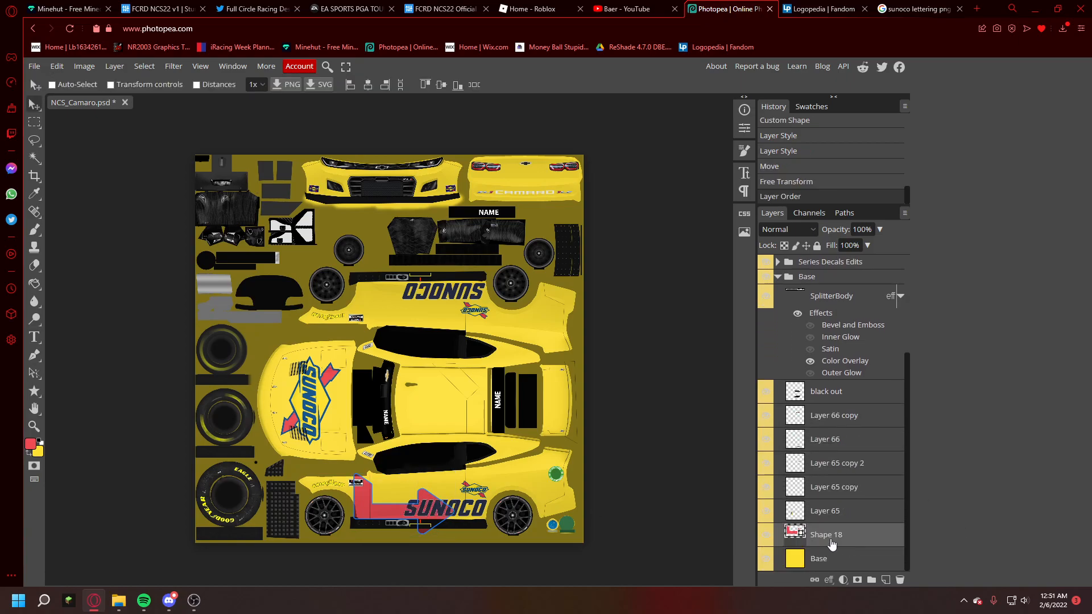
click(57, 66)
click(62, 327)
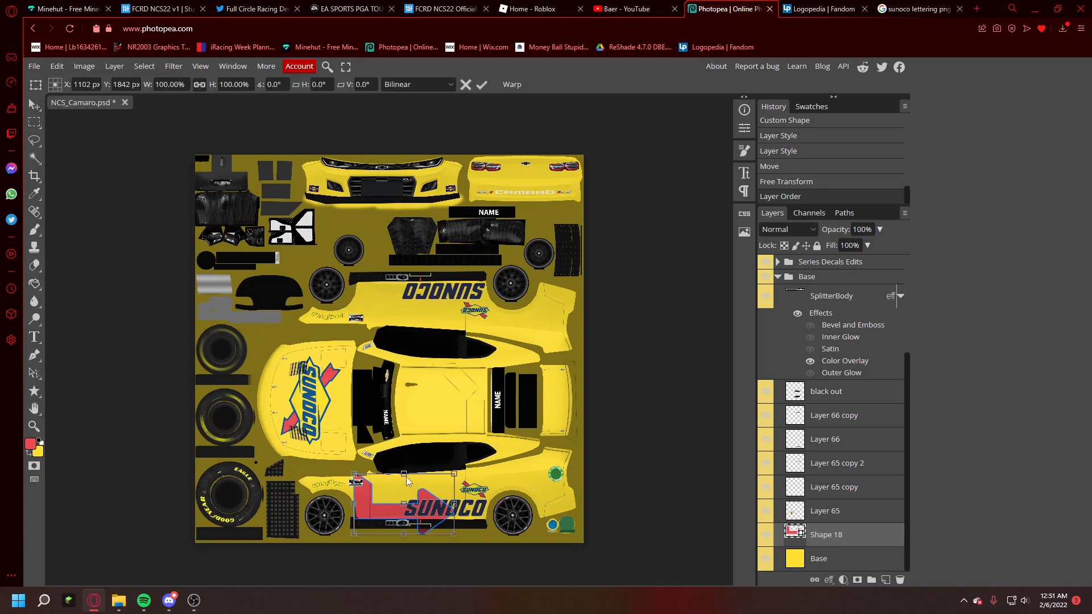
drag(404, 474, 404, 466)
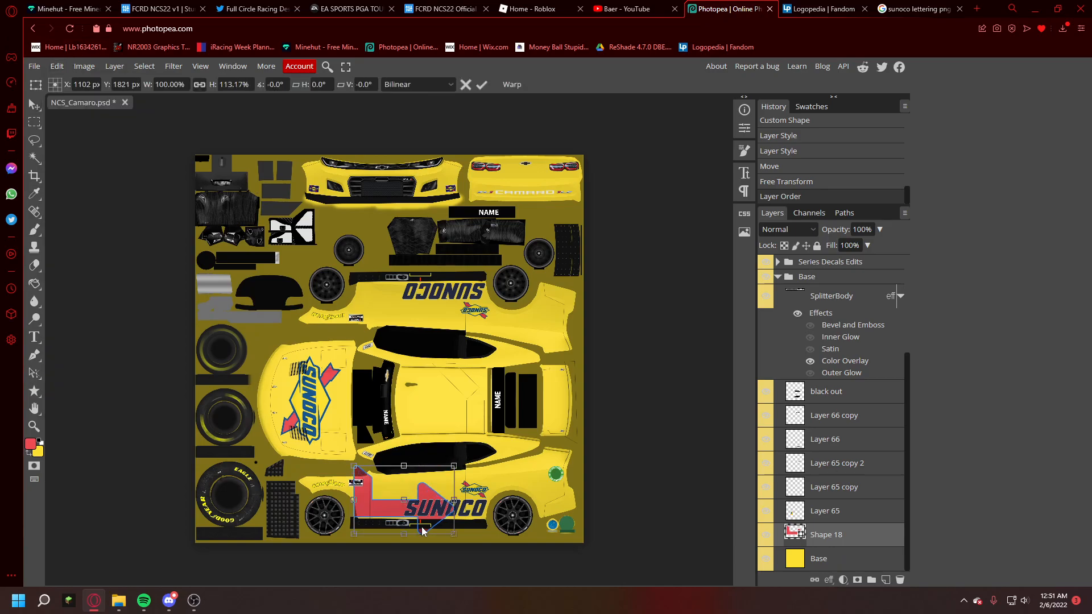
mouse_move(408, 535)
mouse_down()
mouse_move(407, 560)
mouse_move(405, 548)
mouse_up()
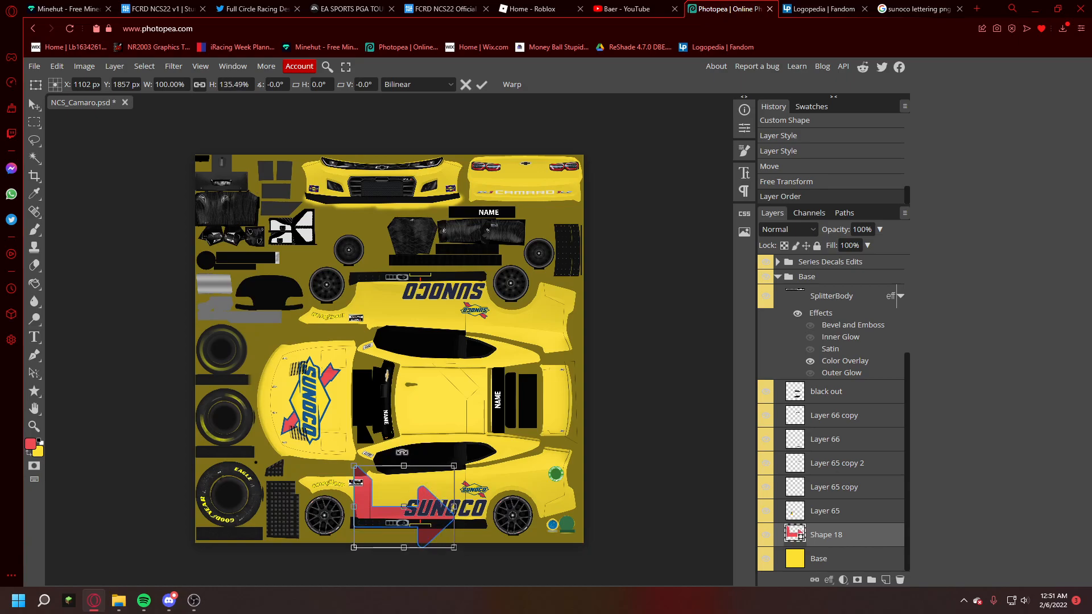
drag(404, 466, 404, 449)
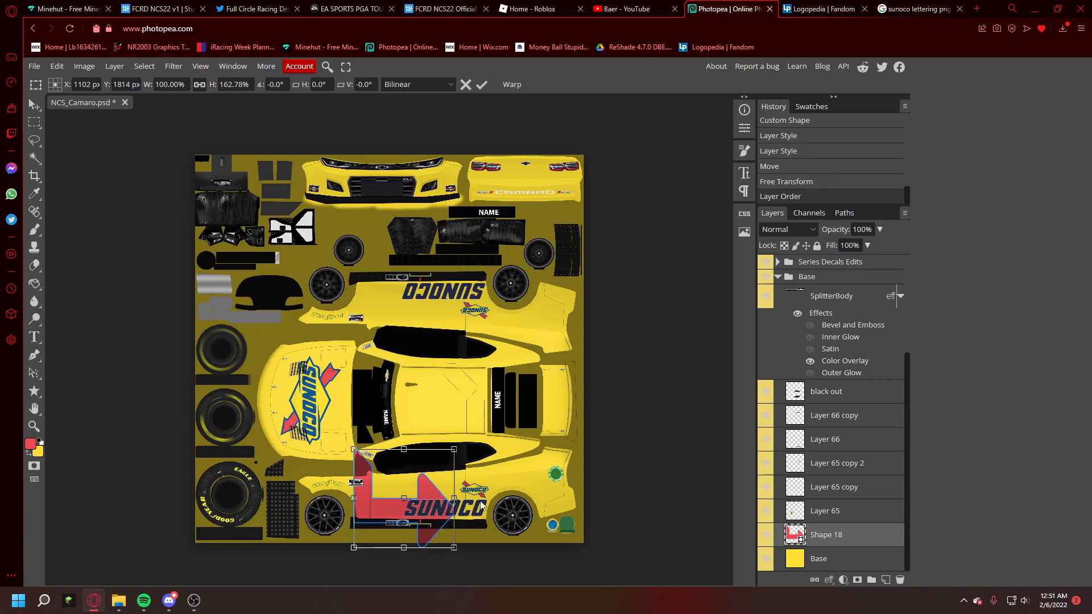
drag(452, 498, 519, 490)
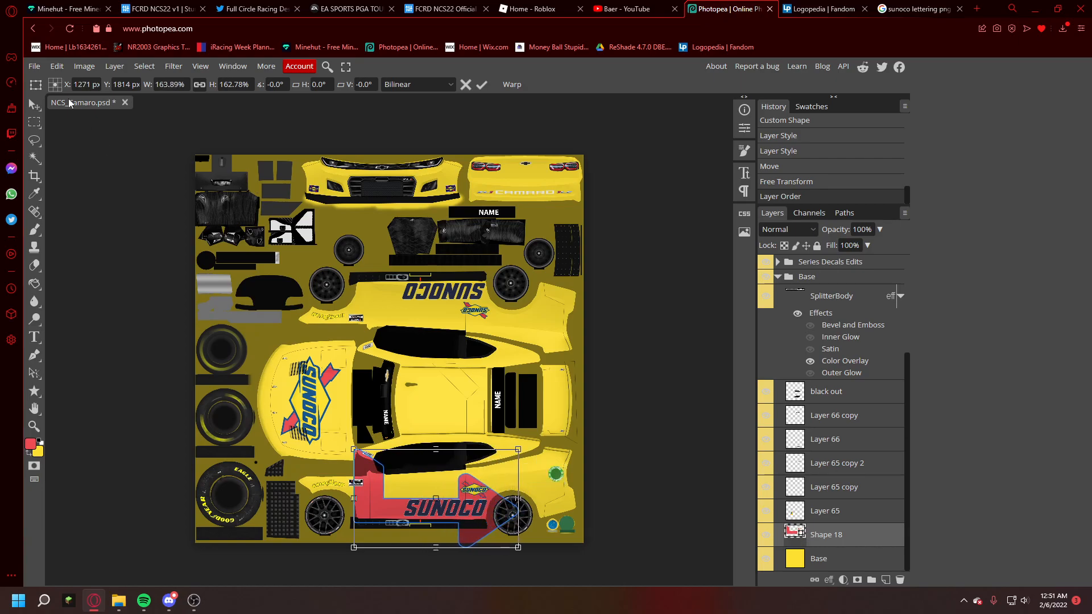
click(38, 106)
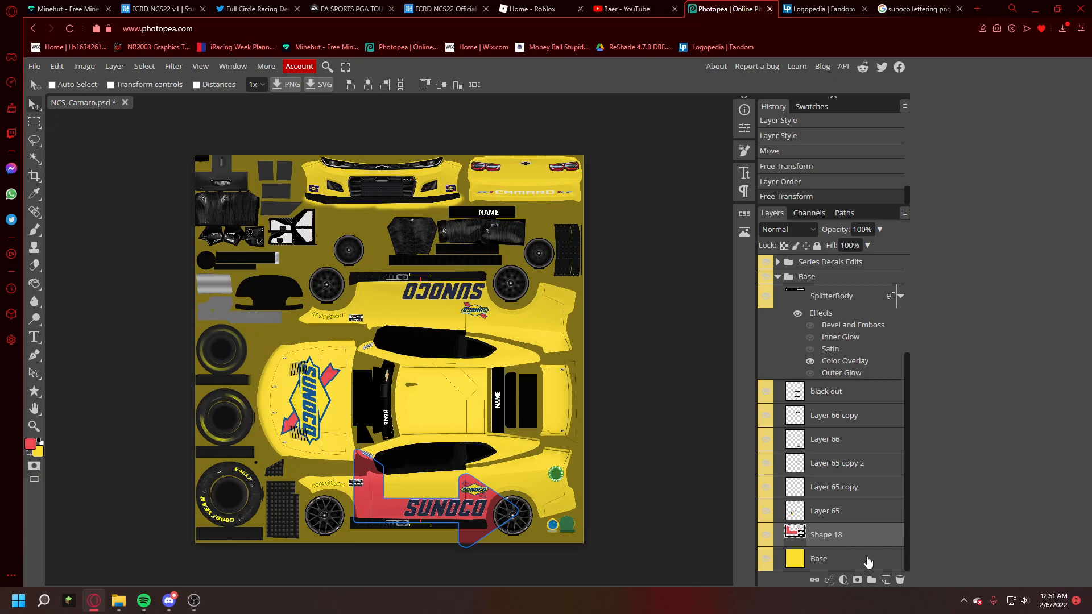
Step: Show the MASK layer in the Mask group to cover the areas outside the car parts
click(846, 563)
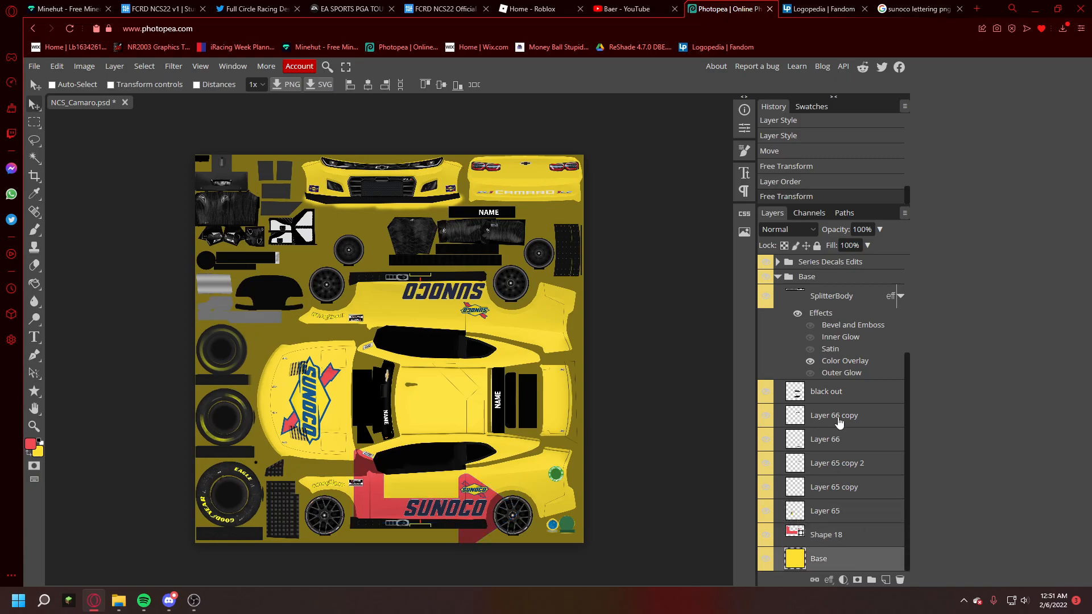
click(766, 296)
click(766, 297)
scroll(791, 313, up, 3)
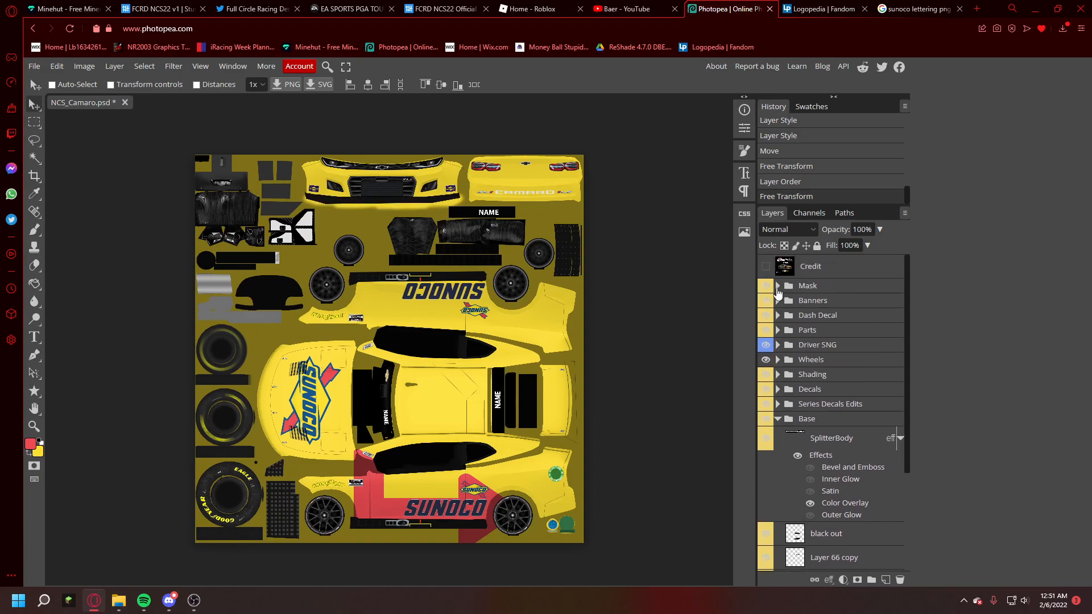
click(778, 286)
click(767, 310)
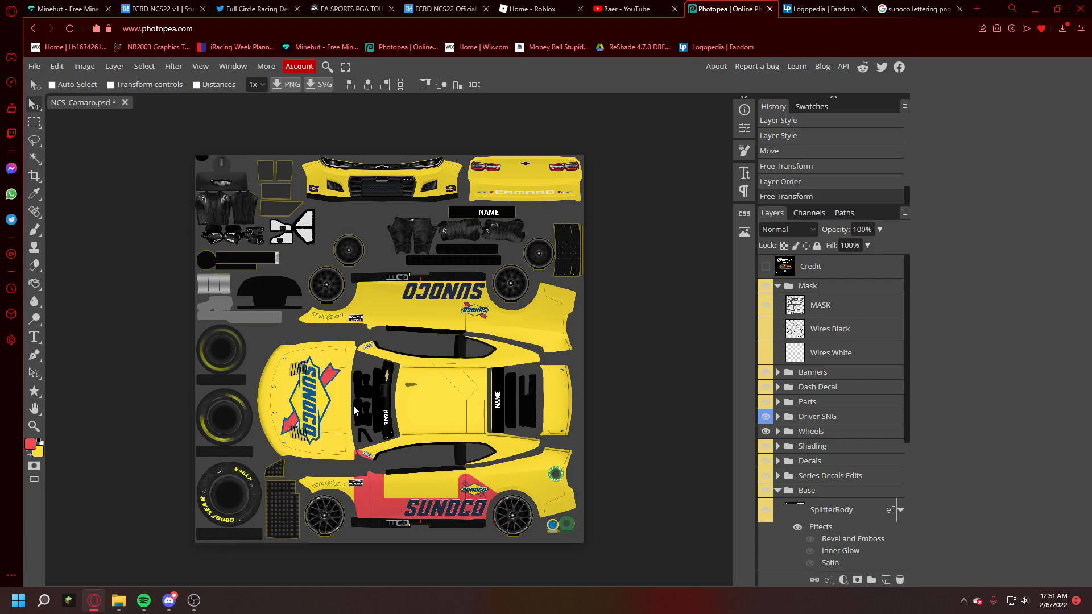
Step: Try to delete the part of Shape 18 that overlaps the hood corner near the headlight, using a rectangular selection
click(35, 121)
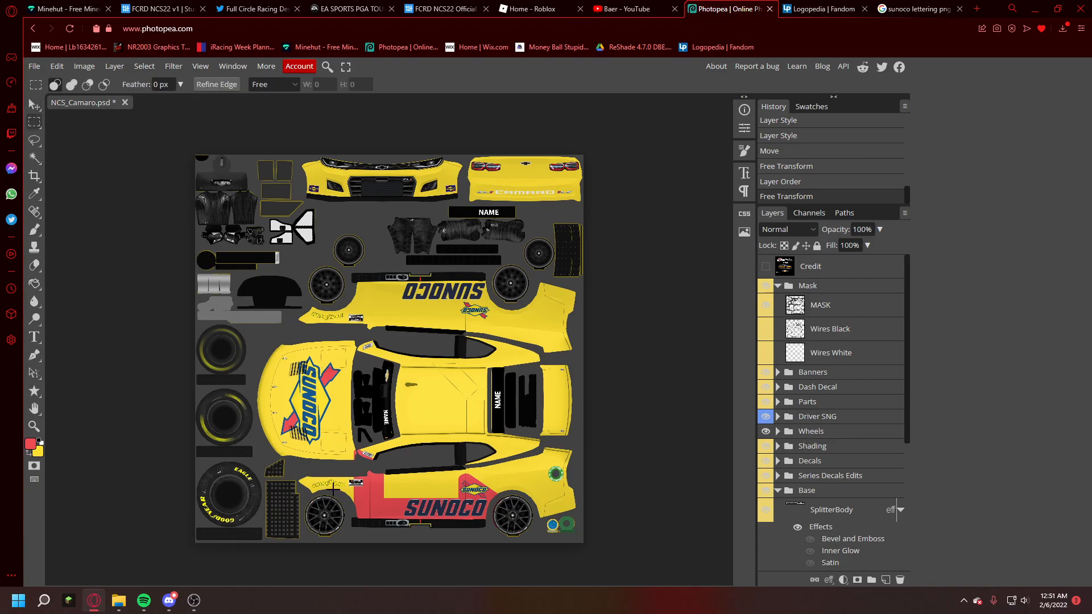
mouse_move(345, 445)
mouse_down()
mouse_move(421, 478)
mouse_move(385, 468)
mouse_up()
scroll(835, 453, down, 4)
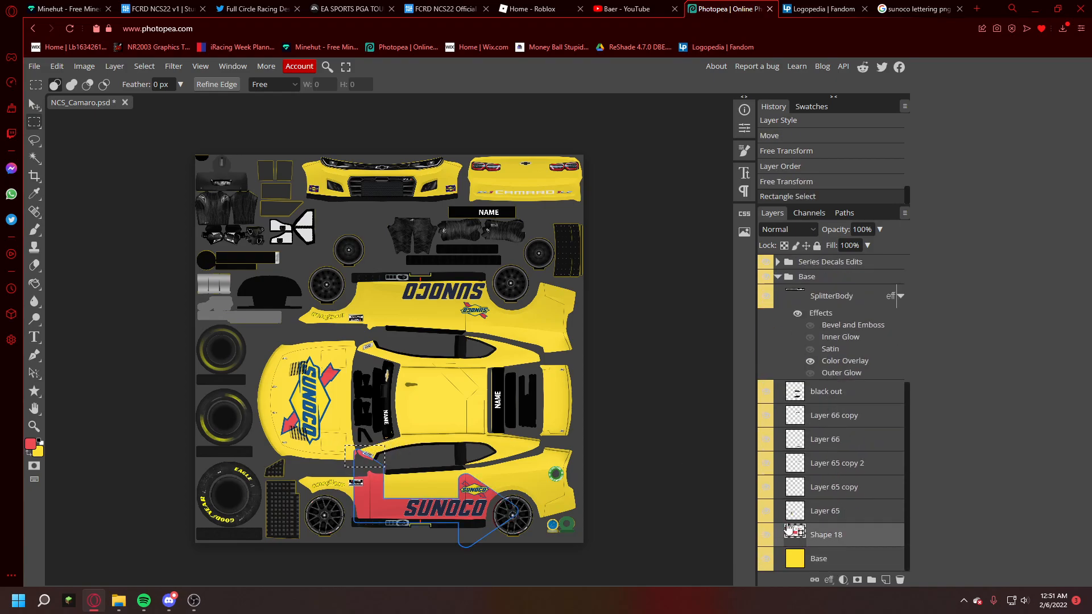
key(Delete)
key(ctrl+d)
Step: Reduce Shape 18's height to 92.49%, pulling its upper edge down away from the hood corner
click(57, 66)
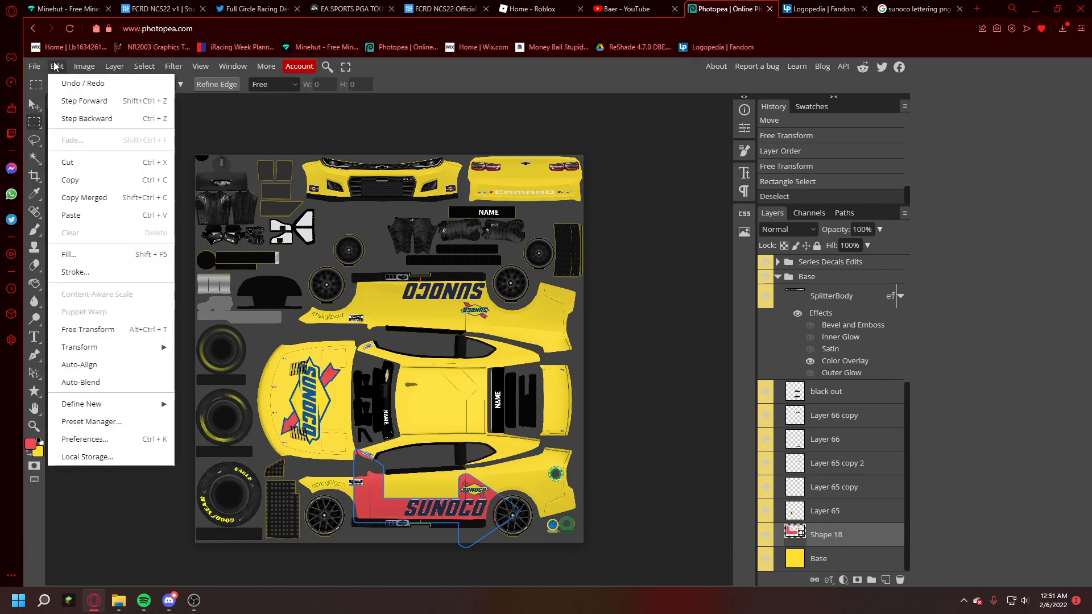
click(88, 329)
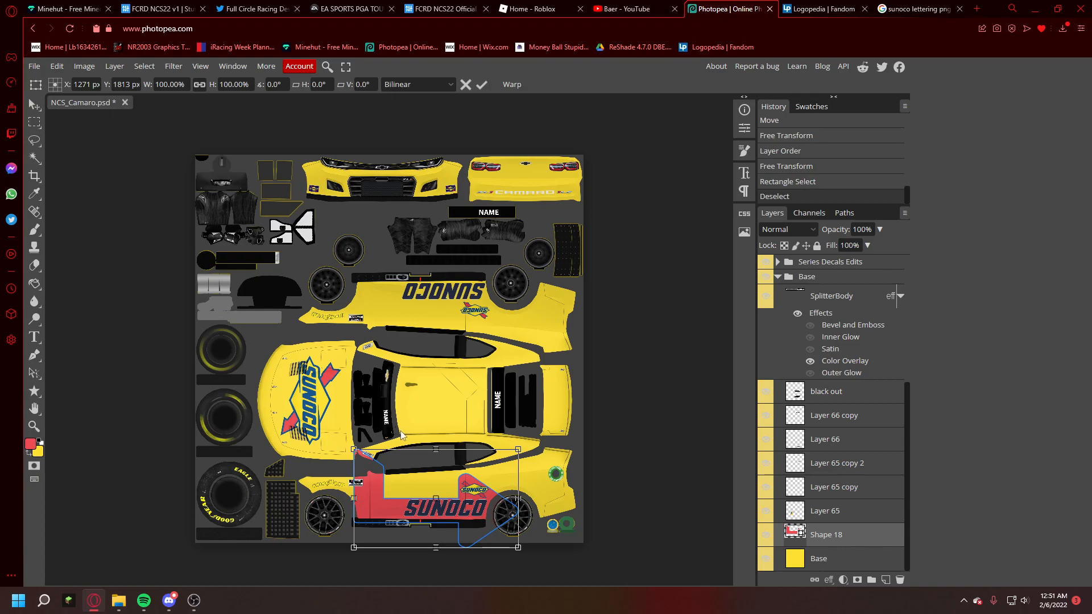
drag(435, 449, 437, 455)
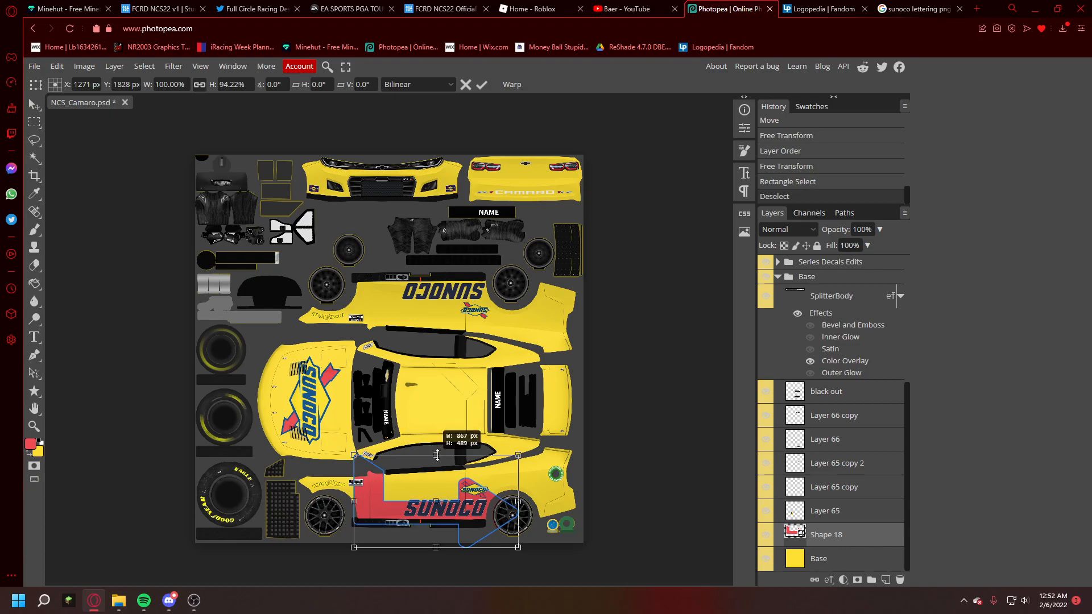
drag(437, 455, 437, 457)
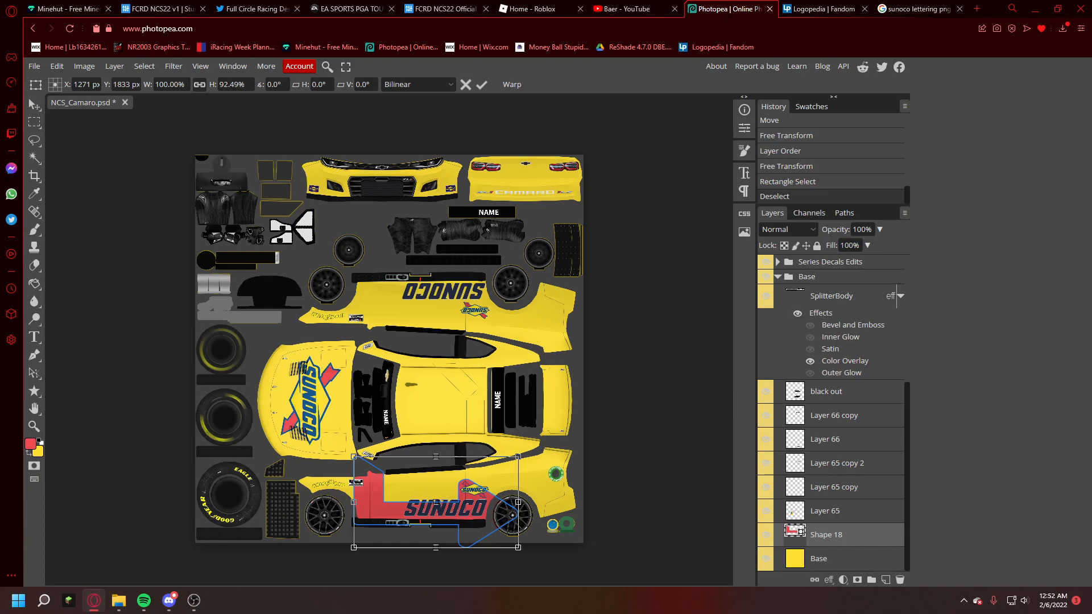
click(850, 556)
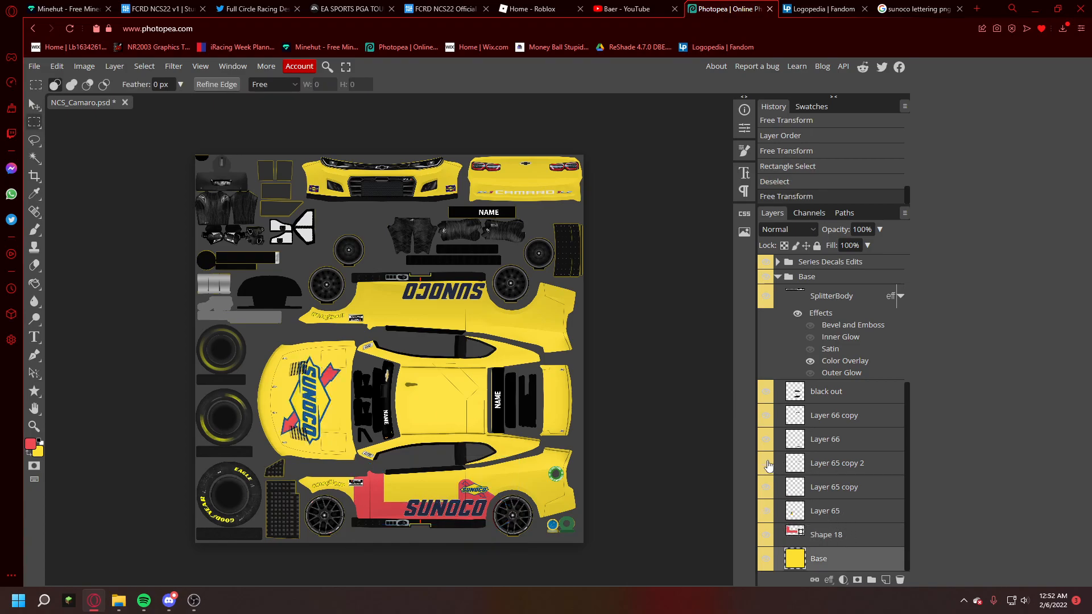
Step: Move the Layer 66 SUNOCO lettering on the lower car side slightly toward the rear wheel and the side skirt
click(766, 441)
click(767, 443)
click(811, 449)
drag(534, 517, 535, 519)
click(537, 519)
click(35, 106)
drag(335, 337, 335, 341)
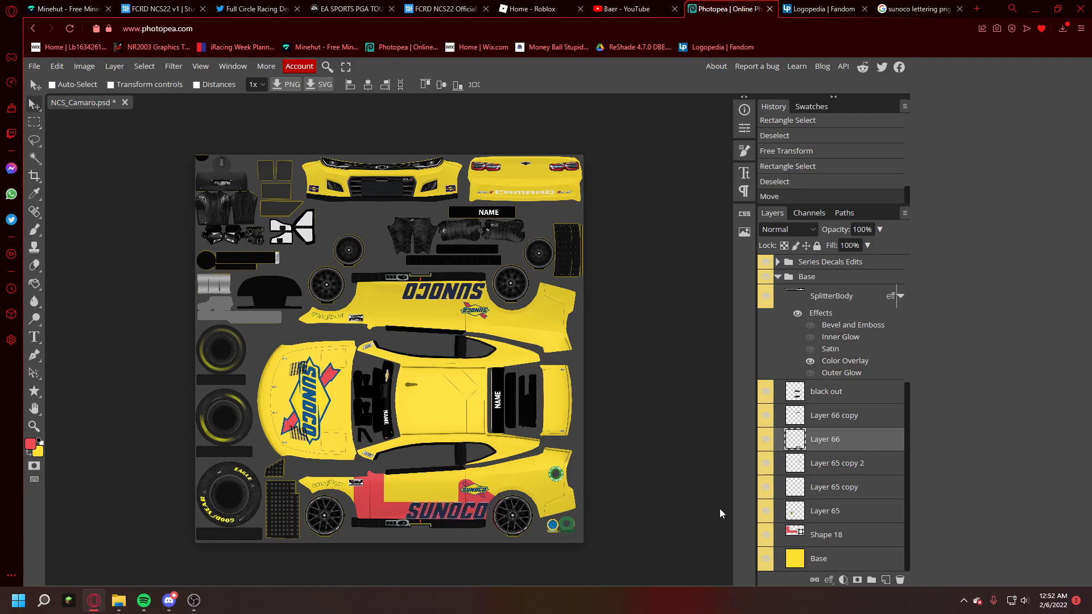
Step: Delete Layer 66 copy and Layer 65 copy 2, the SUNOCO lettering and logo on the upper car side
click(767, 415)
click(767, 415)
right_click(822, 421)
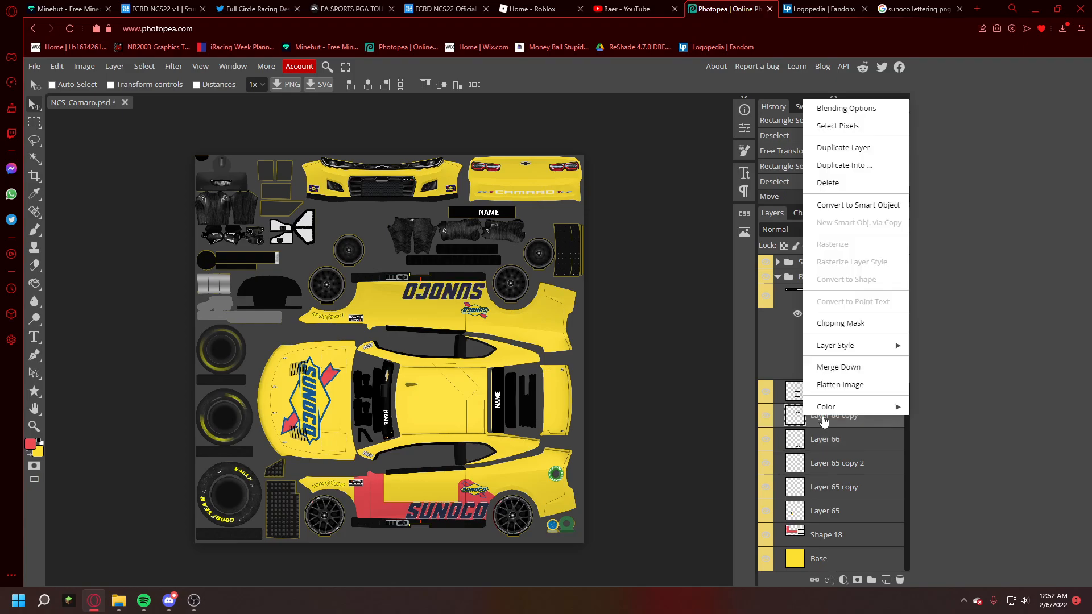
click(832, 184)
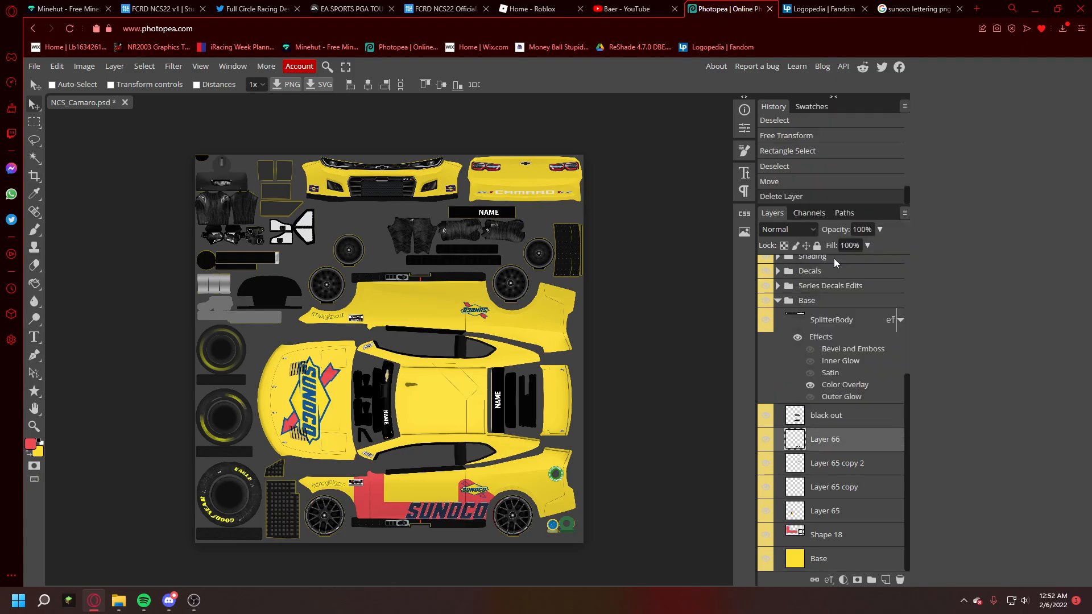
click(822, 472)
click(772, 473)
click(772, 474)
click(772, 473)
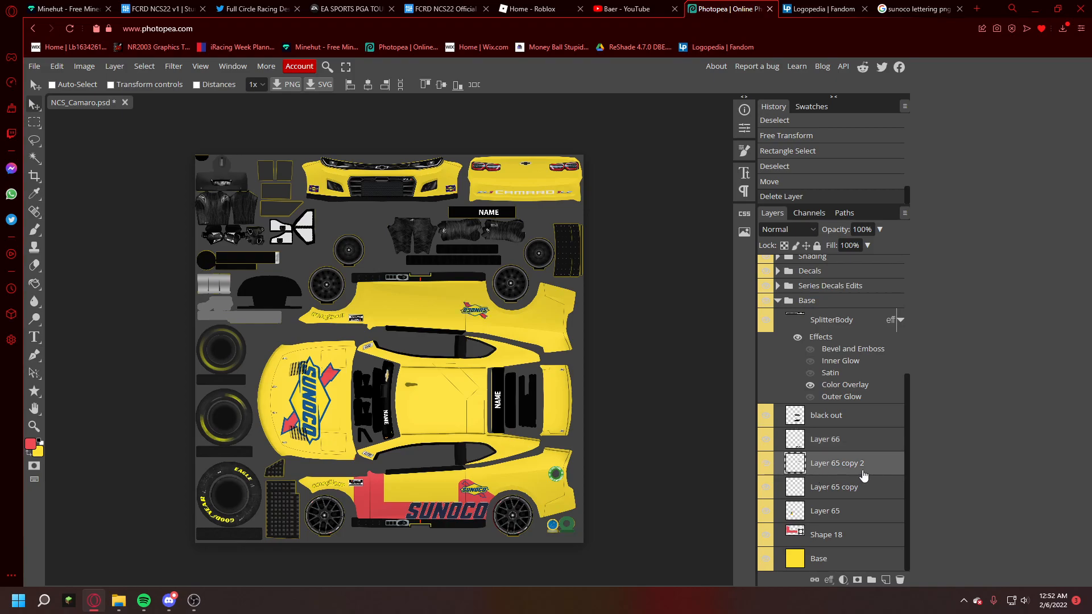
right_click(848, 458)
click(822, 216)
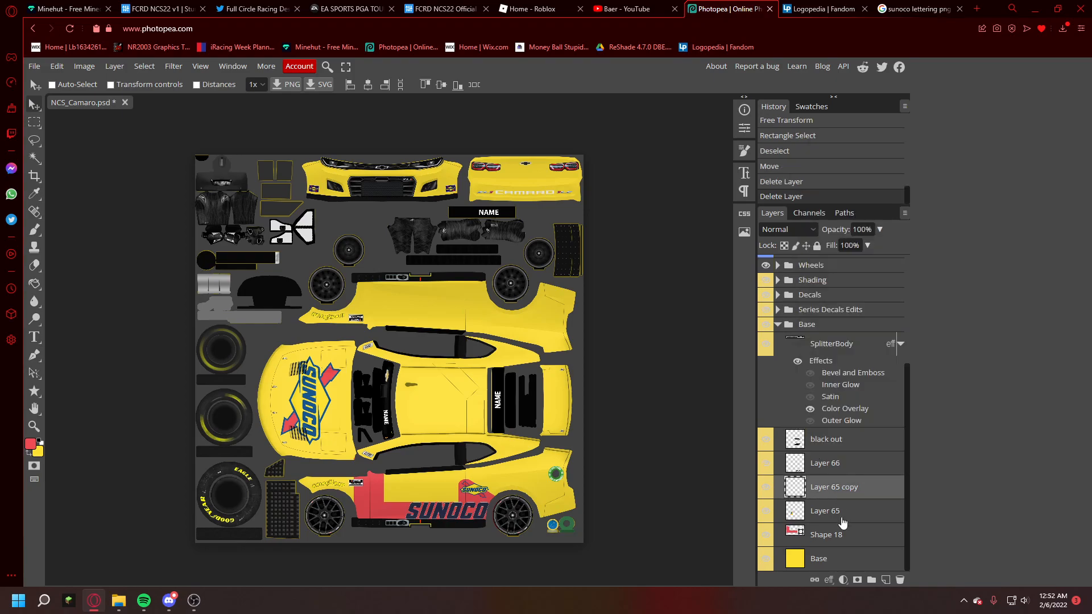
Step: Scale the Layer 65 copy logo to 82.28% width and 90.22% height and fit it inside the red arrowhead on the lower car side
right_click(826, 488)
click(57, 67)
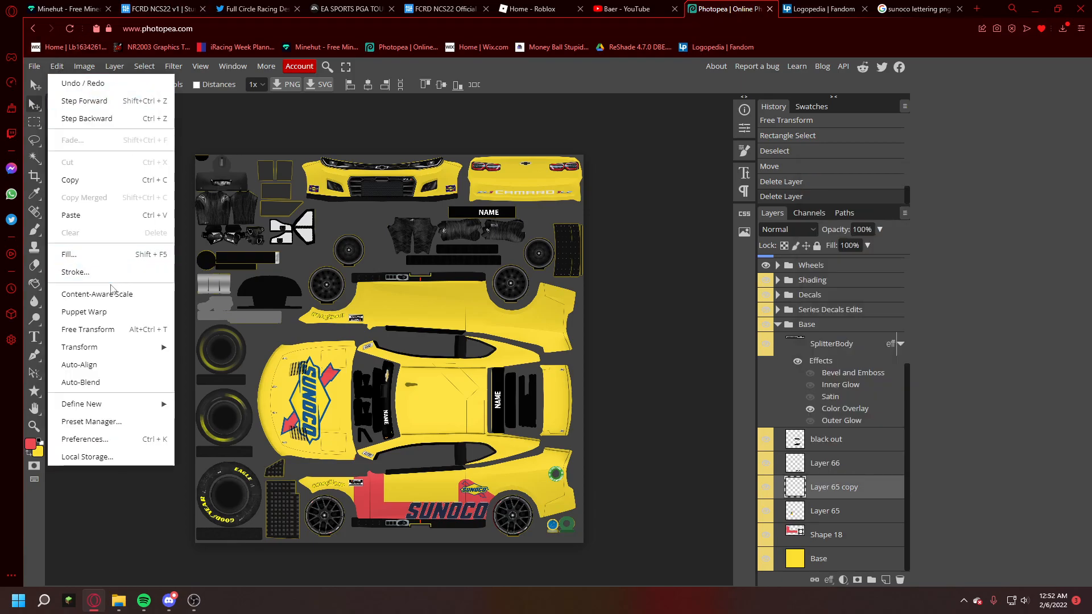
click(73, 329)
drag(488, 481, 484, 482)
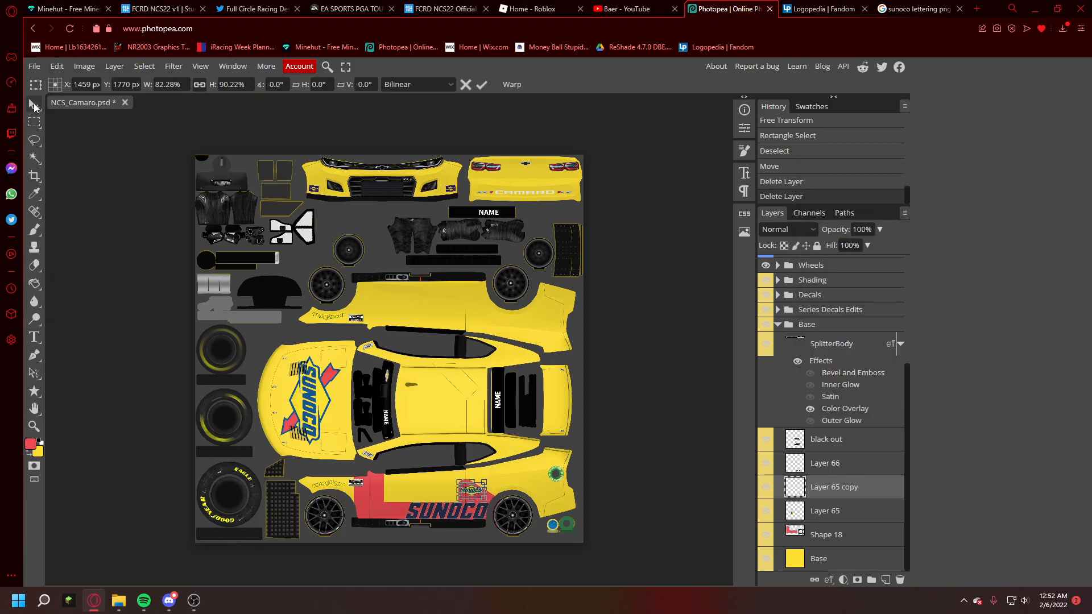
click(34, 105)
drag(158, 193, 155, 190)
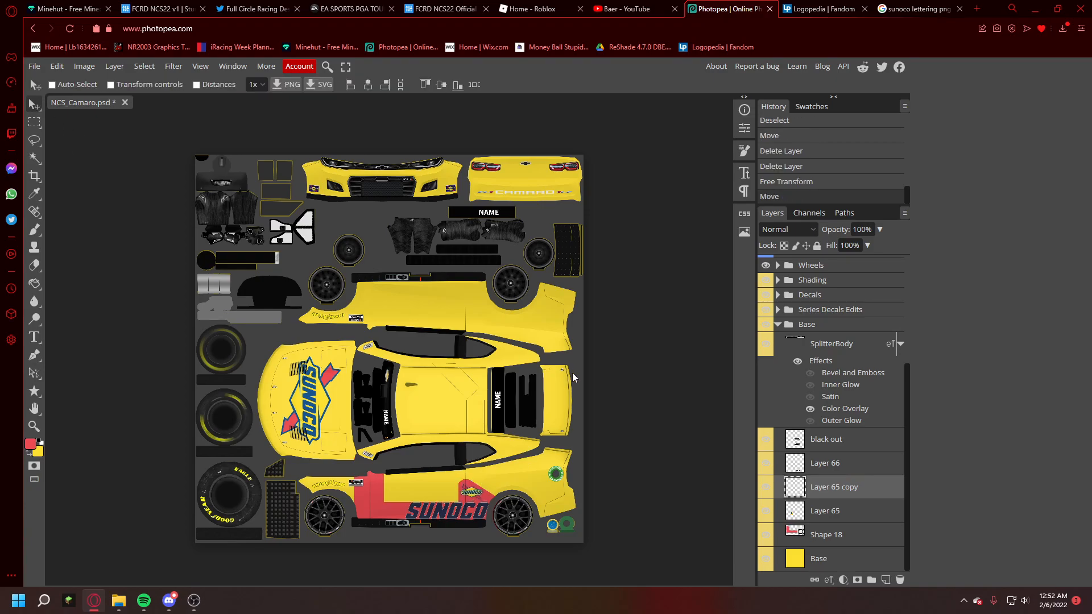
Step: Duplicate the Layer 66 SUNOCO lettering, rotate the copy 180°, and place it along the skirt of the upper car side
right_click(818, 470)
click(829, 489)
right_click(830, 466)
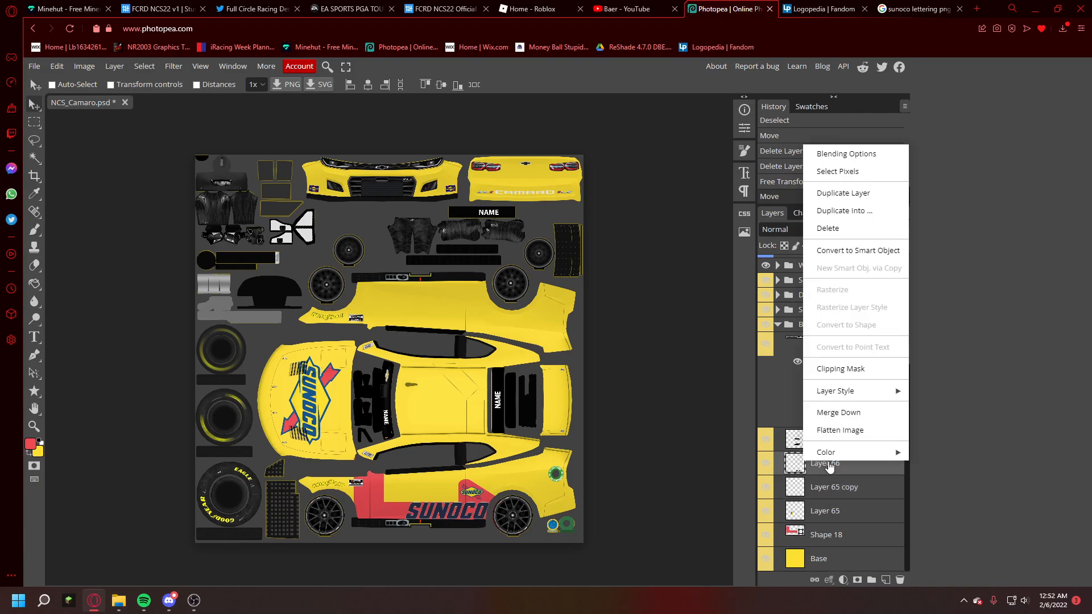
click(823, 194)
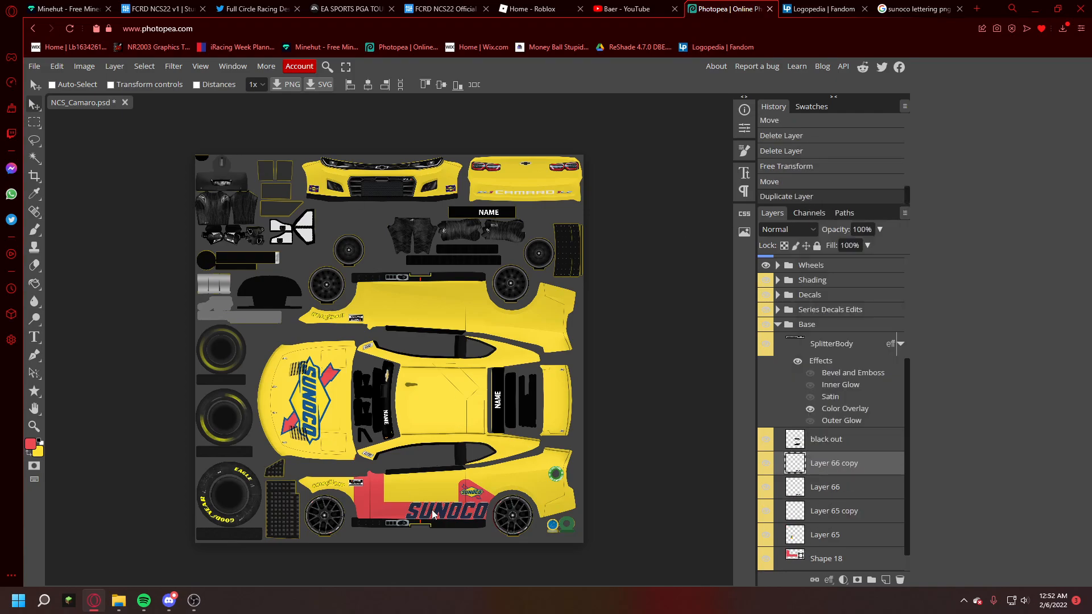
click(61, 66)
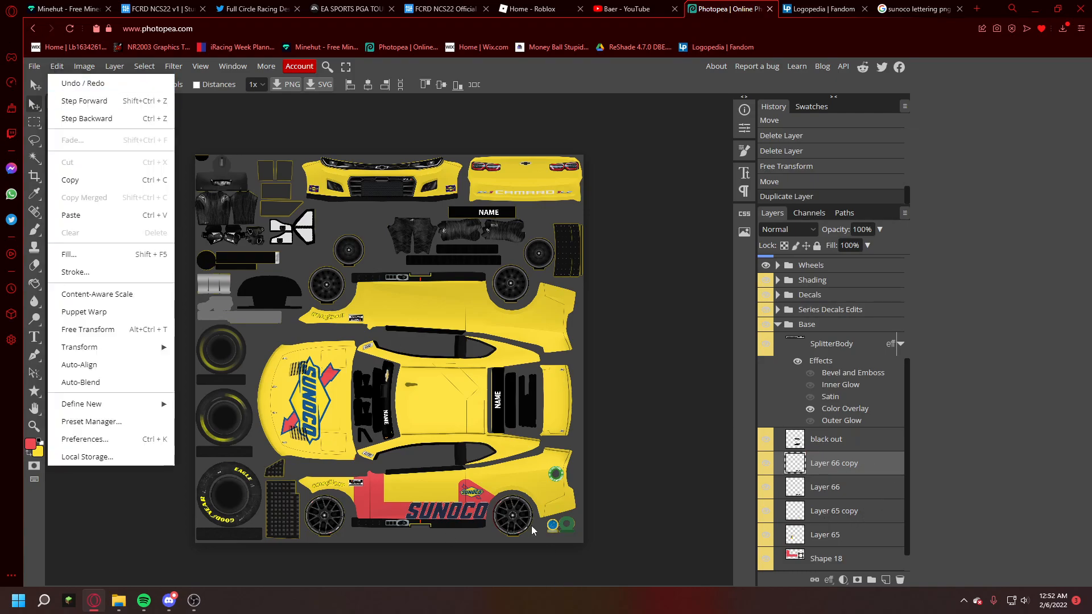
click(88, 330)
right_click(455, 513)
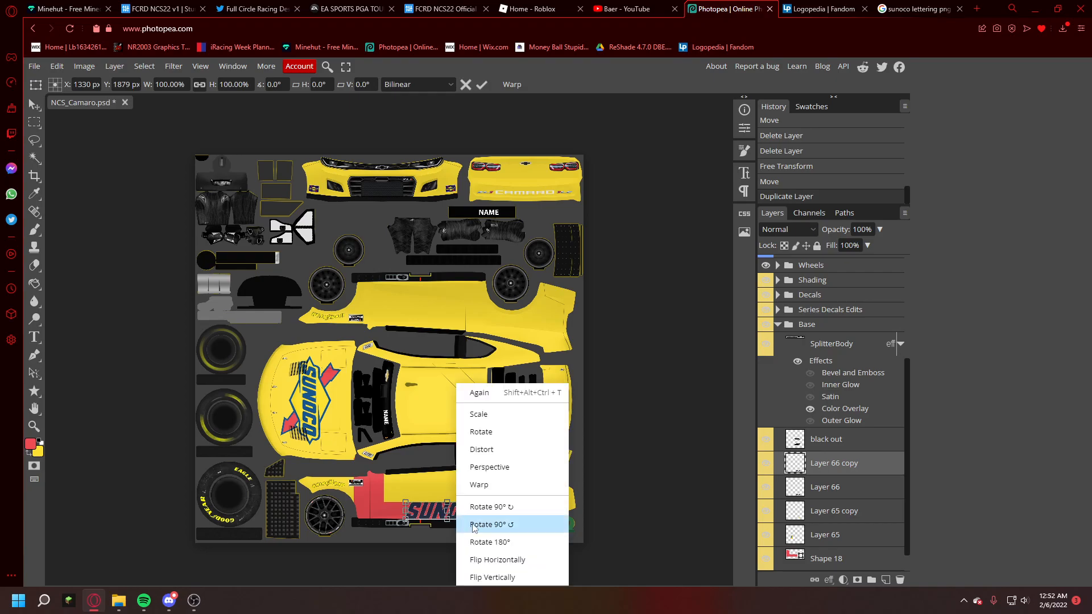
click(494, 542)
click(34, 105)
drag(216, 376, 213, 176)
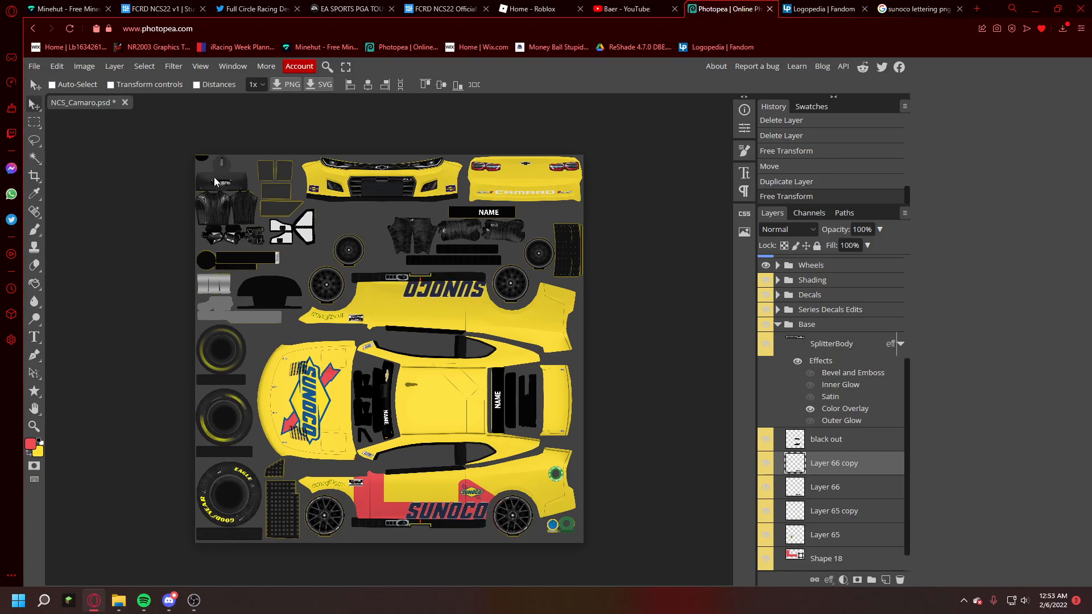
drag(214, 176, 214, 177)
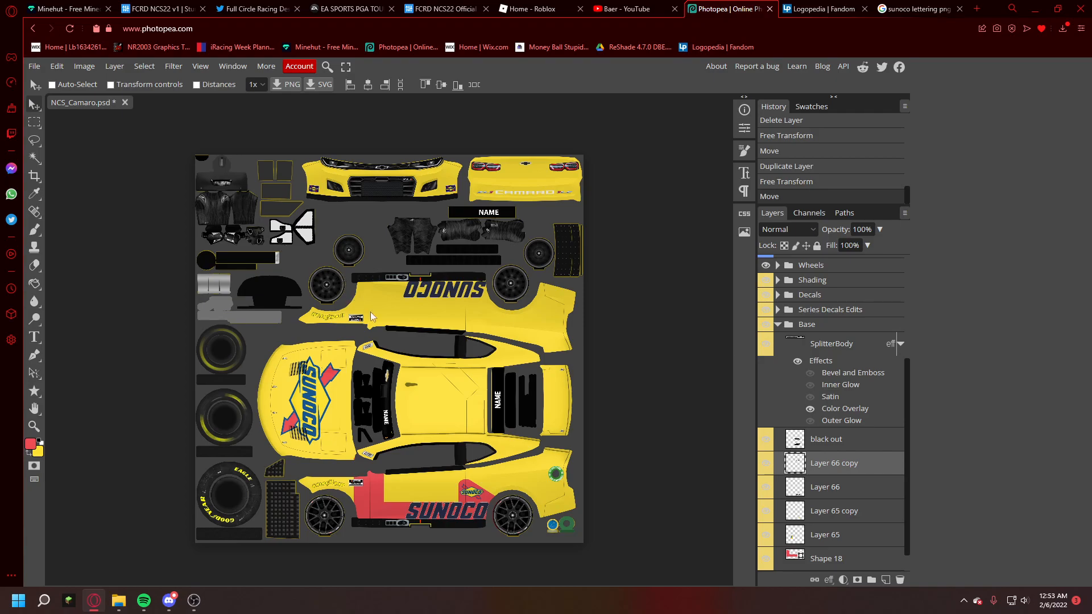
Step: Duplicate the red Shape 18 arrow, mirror the copy vertically, and place it on the upper car side behind the lettering
click(830, 559)
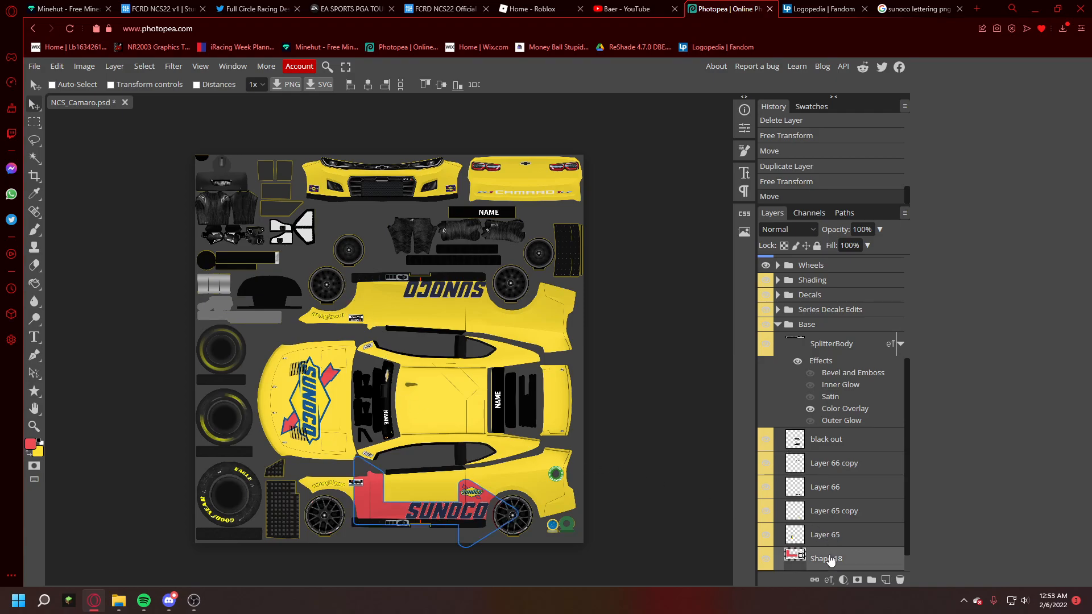
right_click(830, 559)
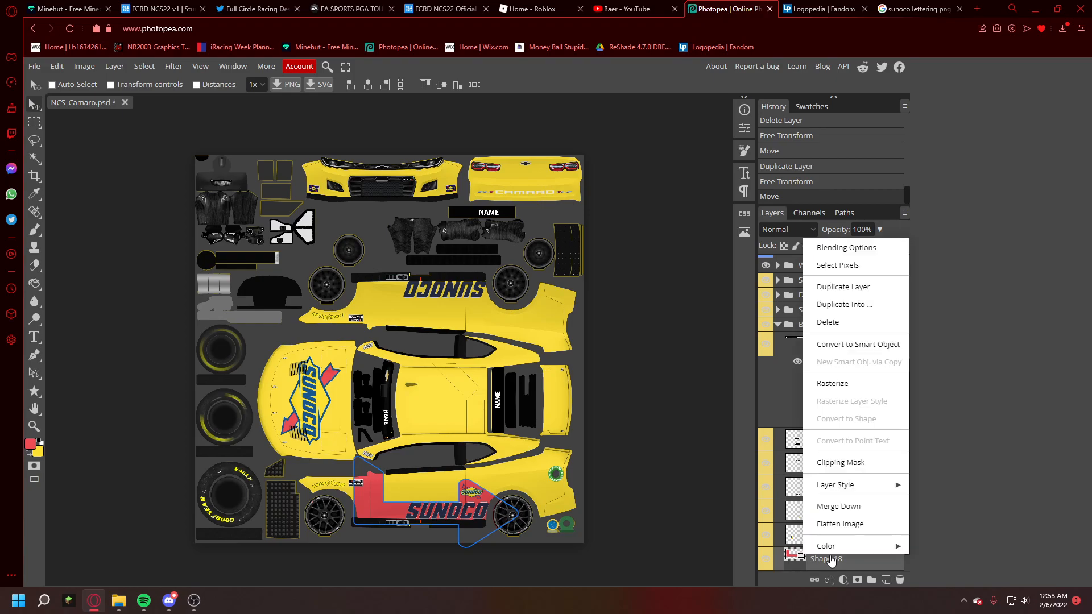
click(857, 286)
click(57, 66)
click(68, 332)
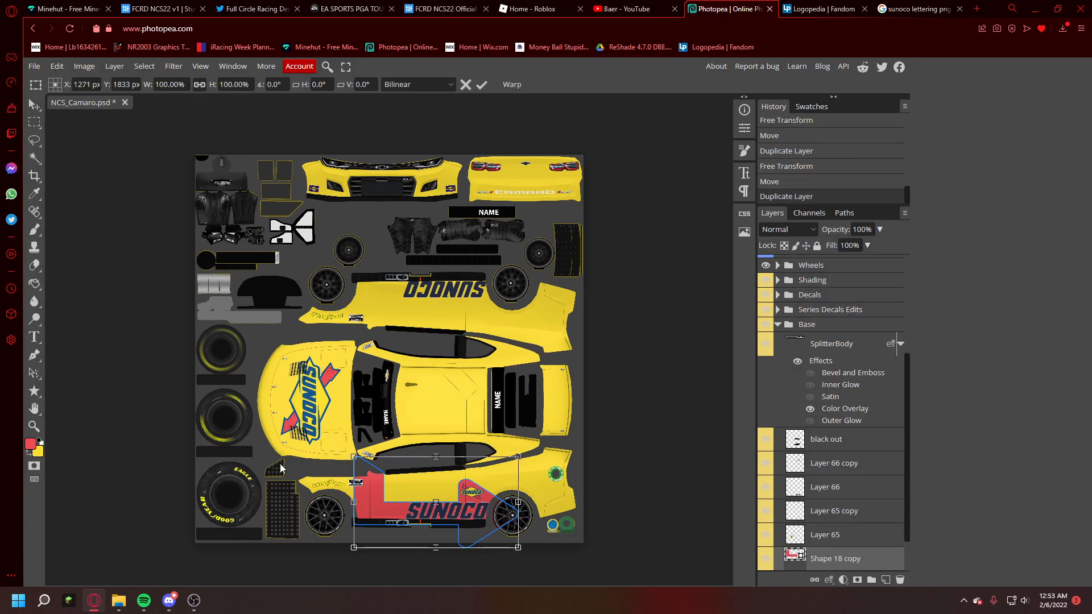
right_click(445, 535)
click(512, 541)
right_click(462, 500)
click(527, 561)
drag(487, 510, 483, 306)
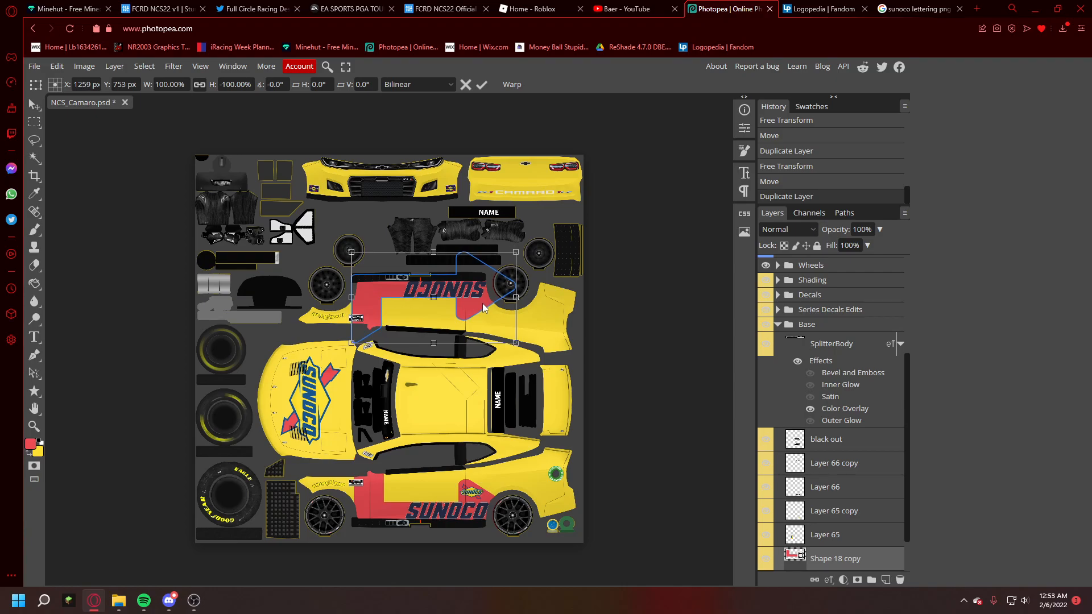
click(806, 533)
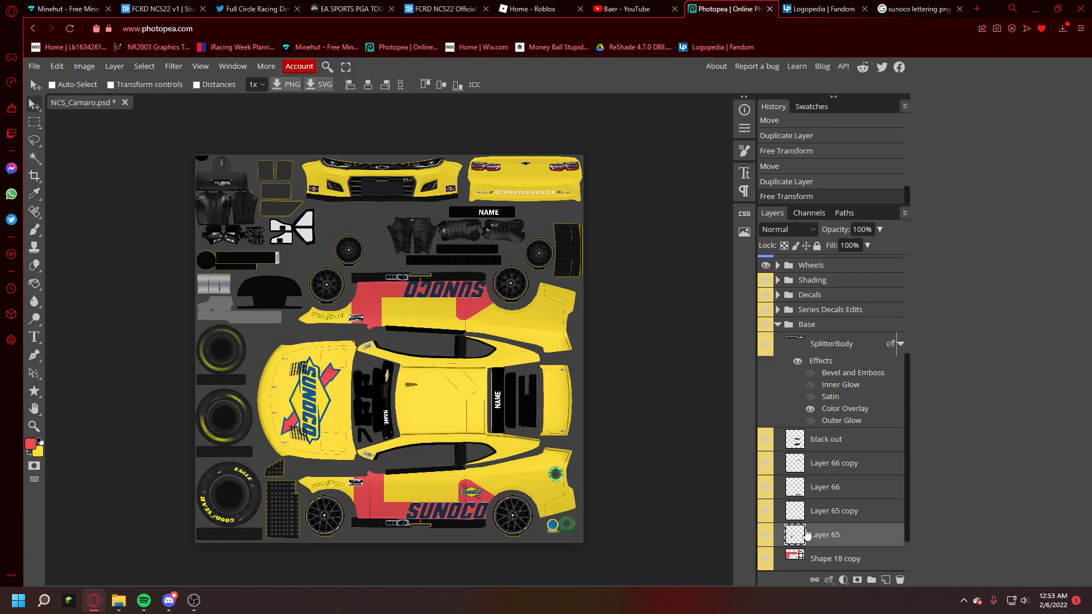
Step: Duplicate the Layer 65 copy logo, rotate the copy 180°, and place it in the red arrowhead on the upper car side
right_click(852, 515)
click(843, 240)
click(56, 67)
click(79, 327)
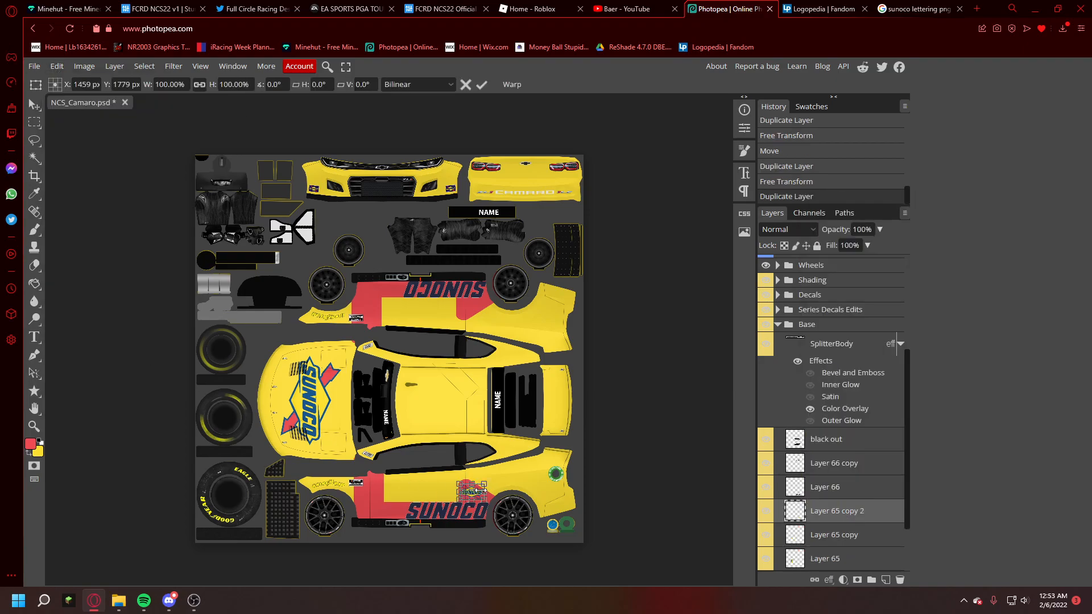
right_click(481, 491)
click(514, 543)
click(35, 105)
drag(277, 320, 273, 132)
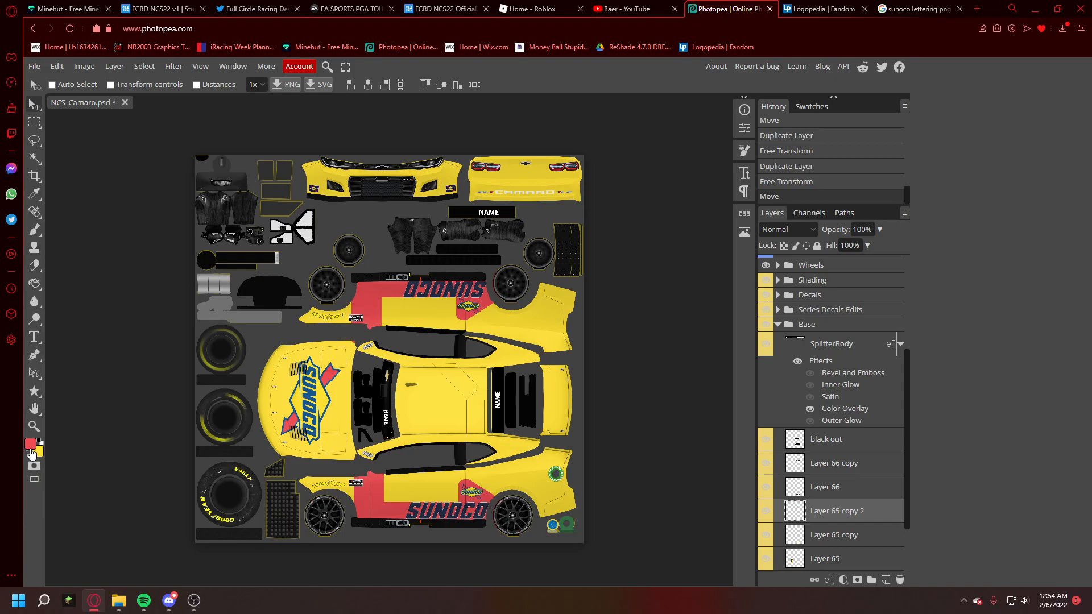
Step: Sample the blue of the hood's SUNOCO logo and make a rectangular selection around the hood and both front fenders
click(34, 193)
click(310, 393)
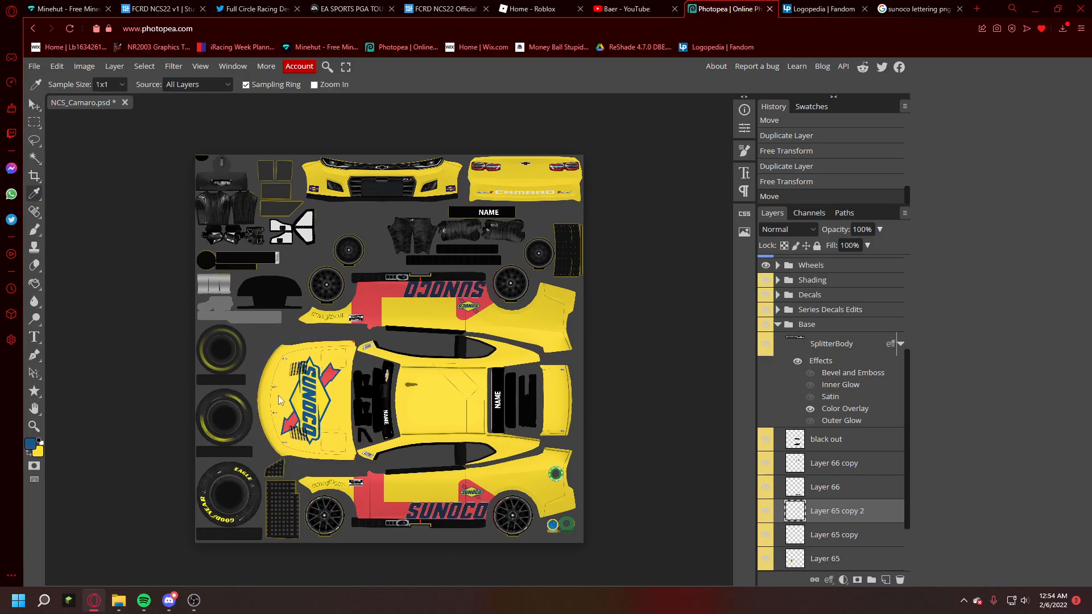
click(31, 121)
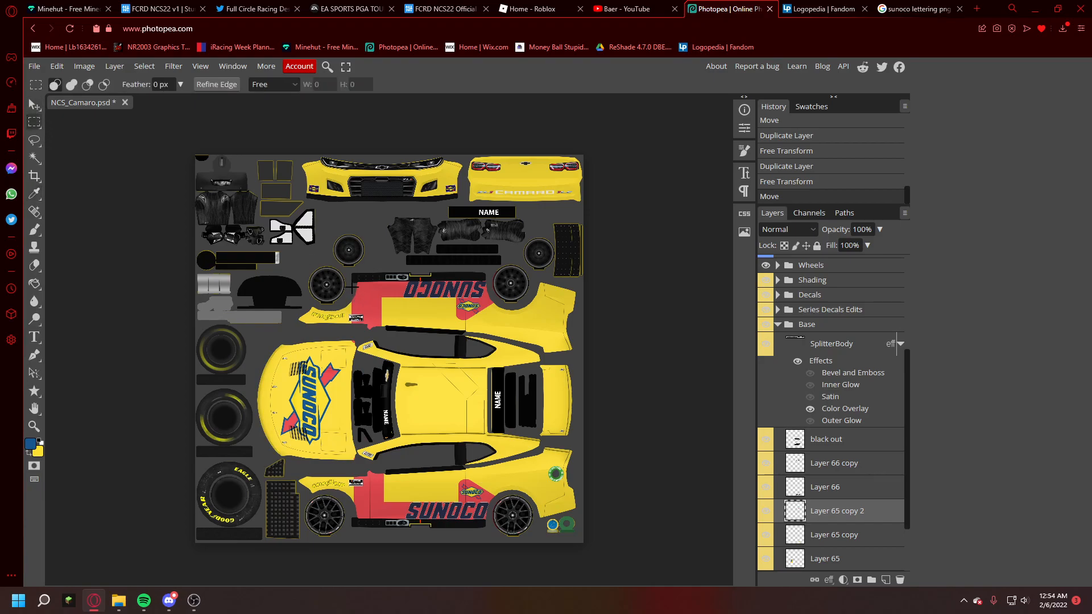
drag(353, 288, 301, 379)
drag(364, 268, 351, 335)
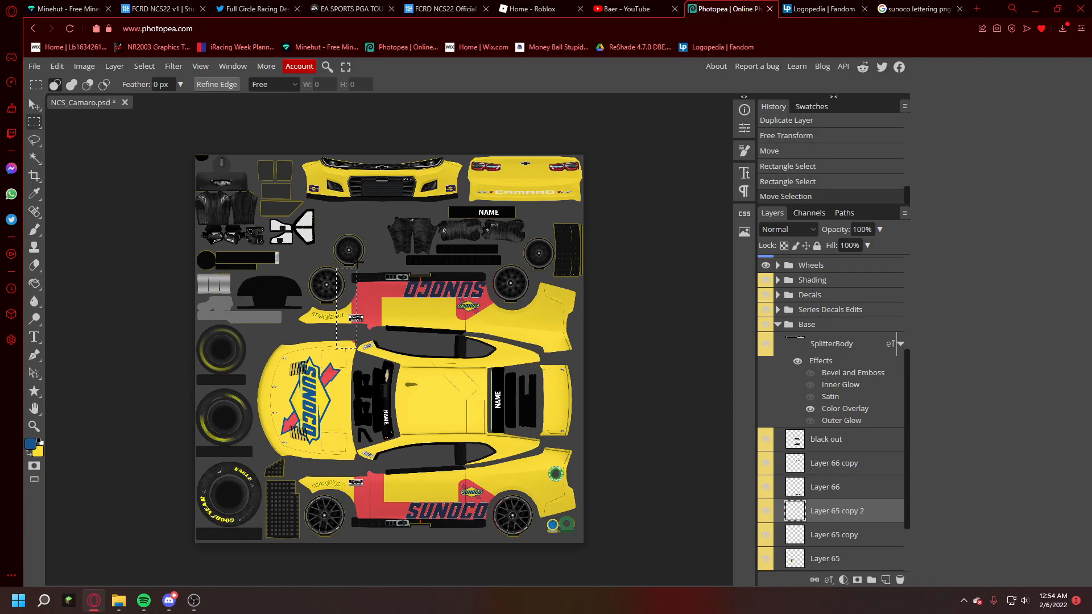
drag(357, 262, 300, 308)
drag(356, 259, 255, 530)
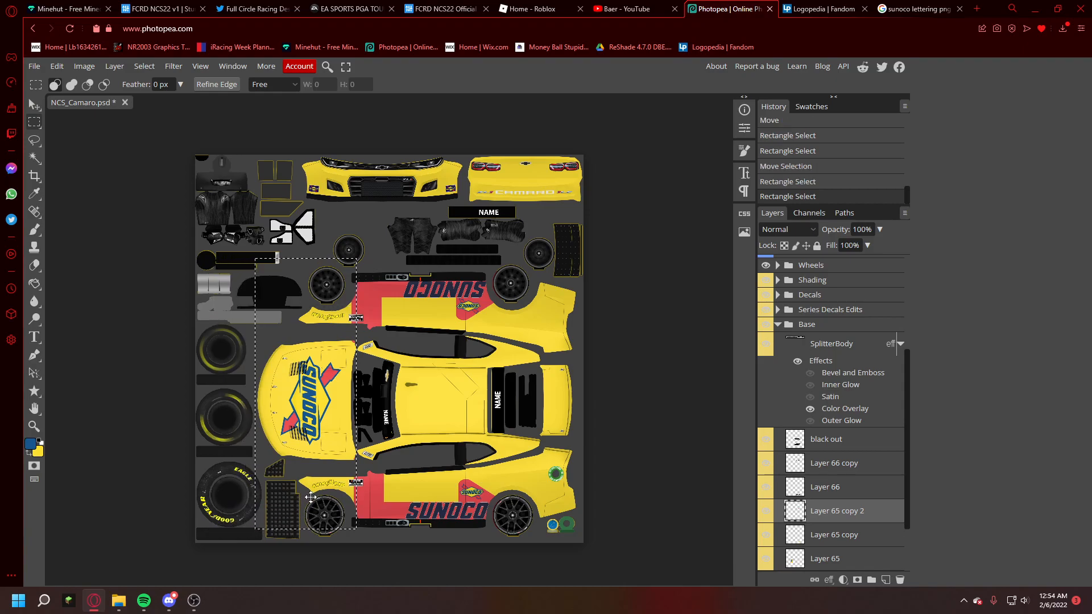
Step: Fill the hood and fender selection with blue on Layer 65 copy 2 and reorder that layer to just above Base
click(33, 282)
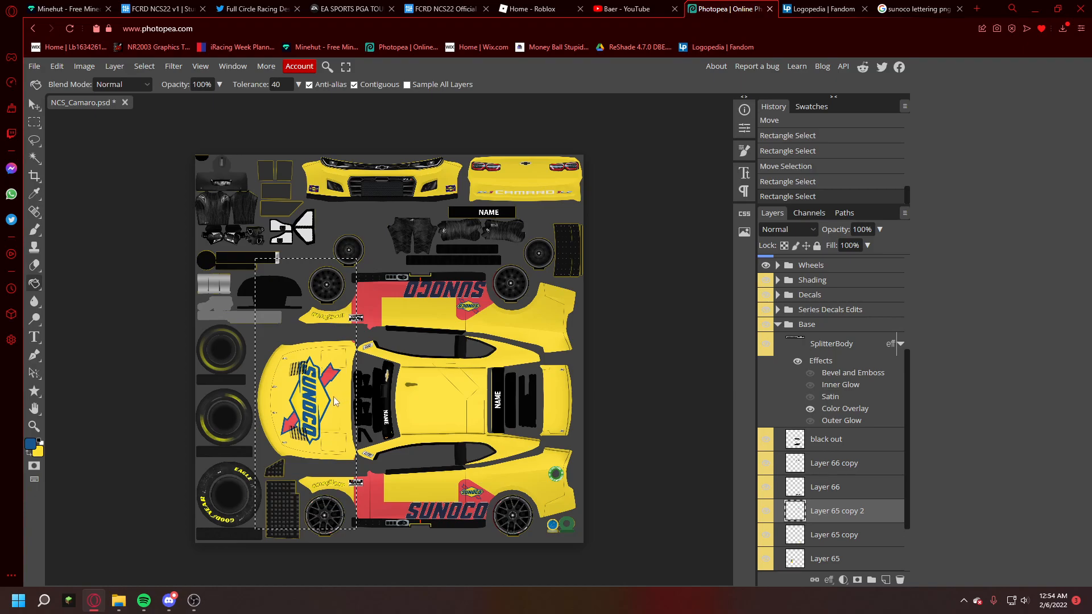
click(334, 401)
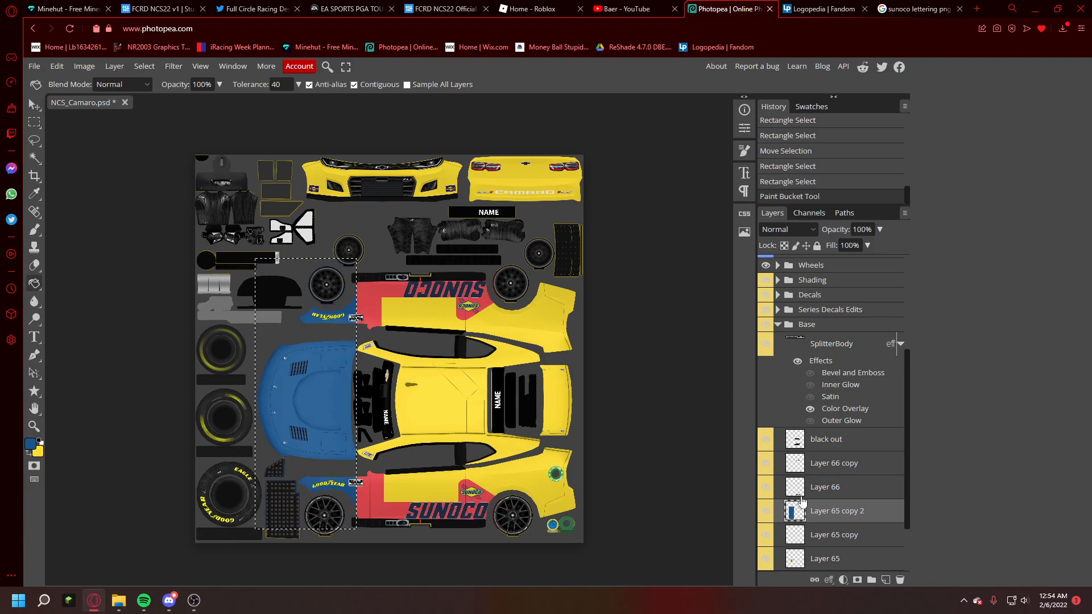
drag(837, 515, 837, 557)
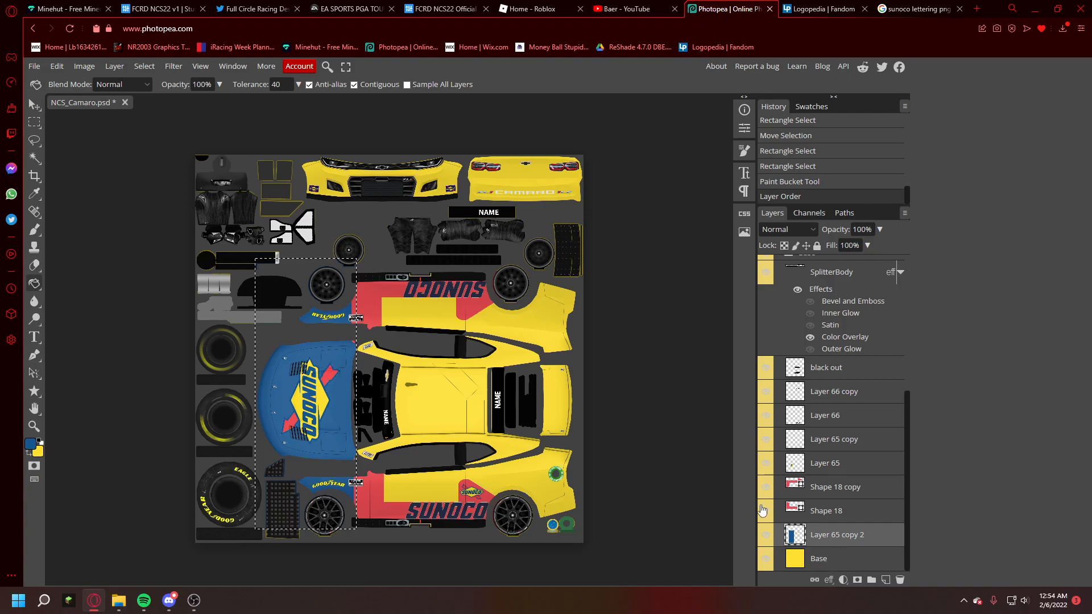
Step: Select the front bumper with a rectangular selection, fill it with the same blue, and deselect
click(34, 122)
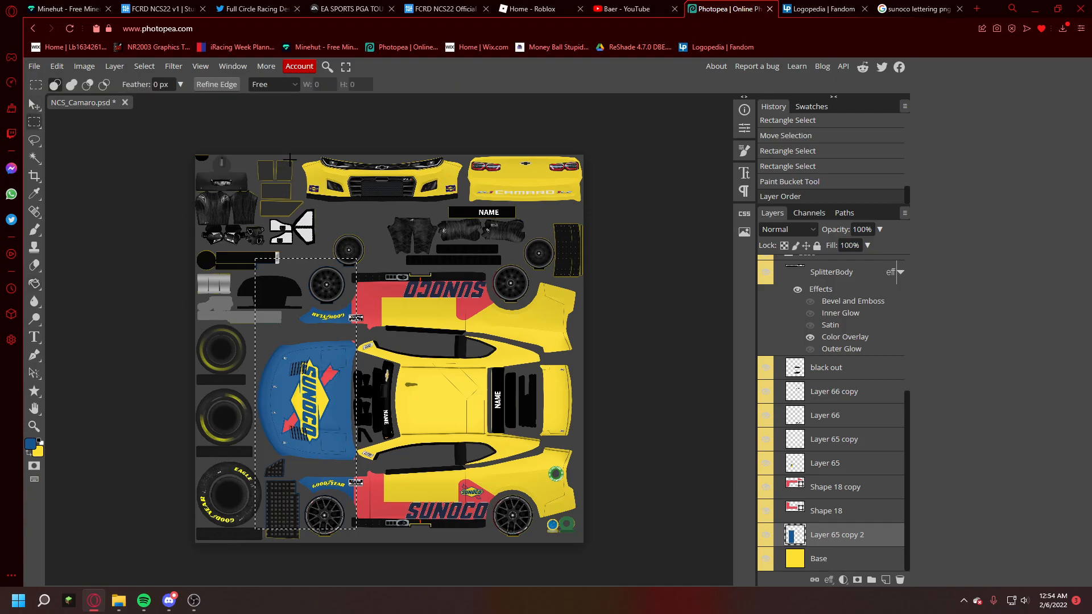
drag(296, 158, 415, 226)
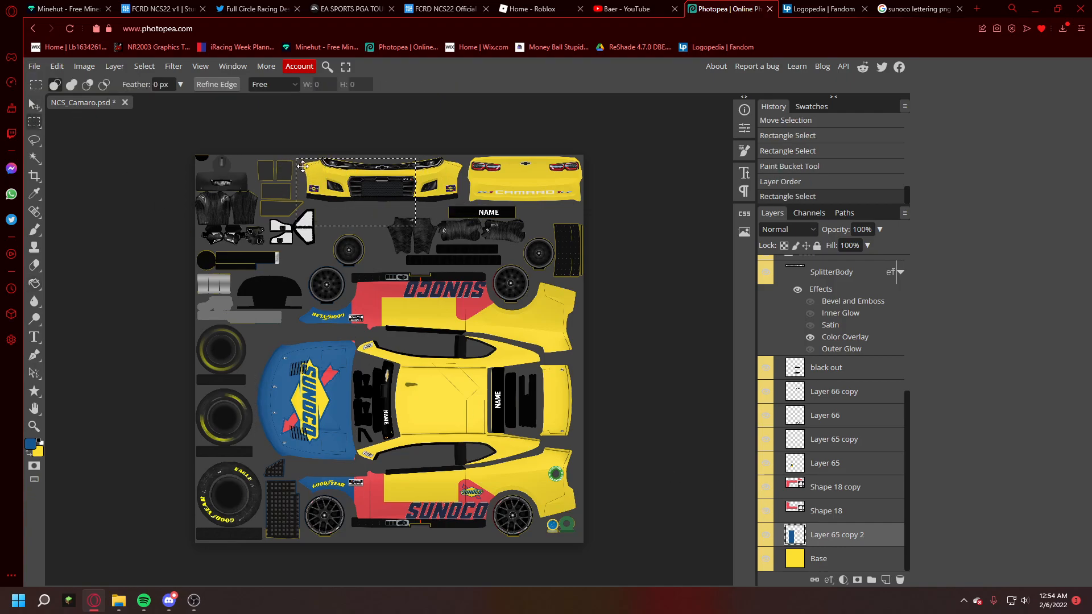
mouse_move(295, 155)
mouse_down()
mouse_move(453, 228)
mouse_move(466, 224)
mouse_move(463, 203)
mouse_up()
click(34, 283)
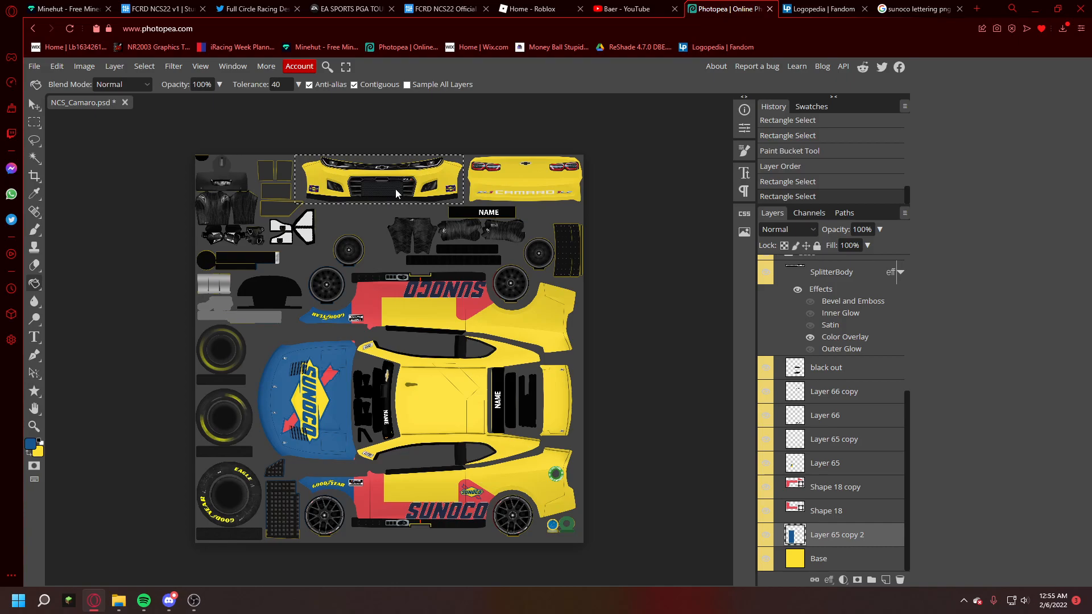
click(338, 180)
click(34, 122)
click(70, 140)
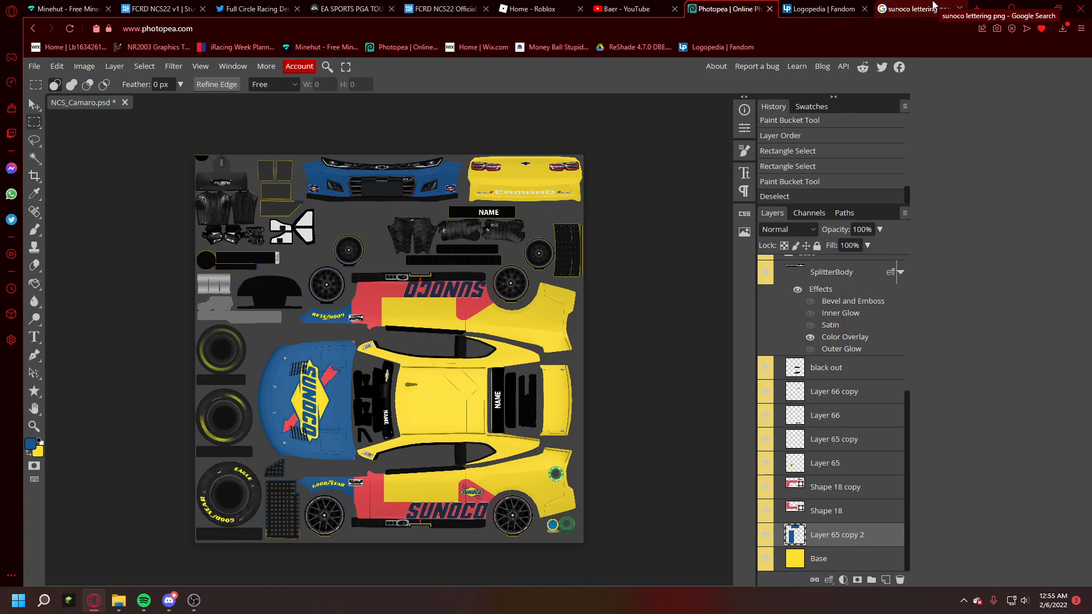
Step: Switch to Logopedia, search for "axalta", and view the photo and video results
click(822, 9)
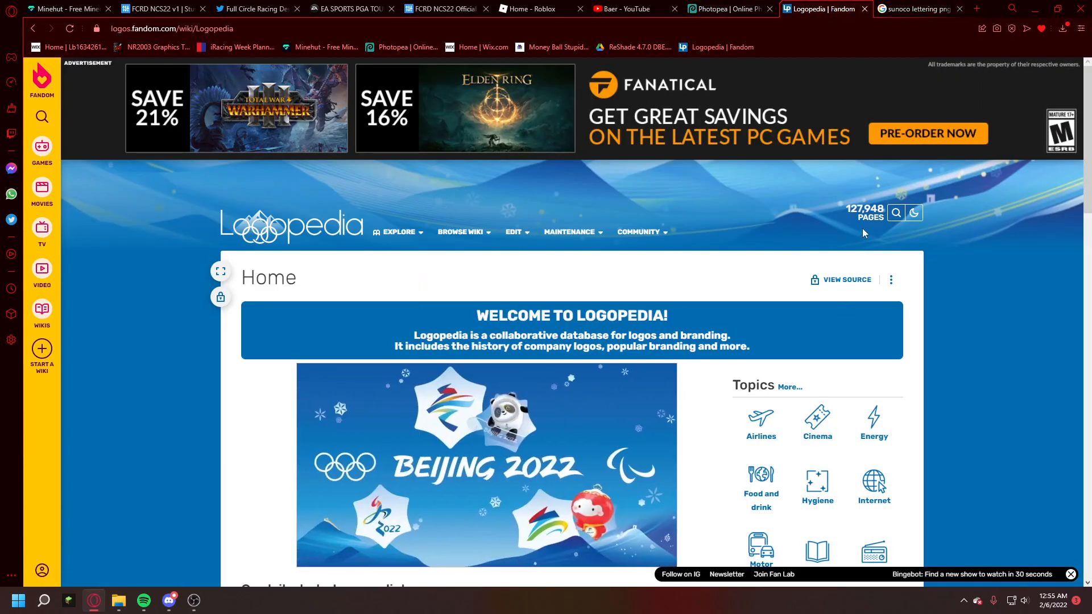
click(897, 211)
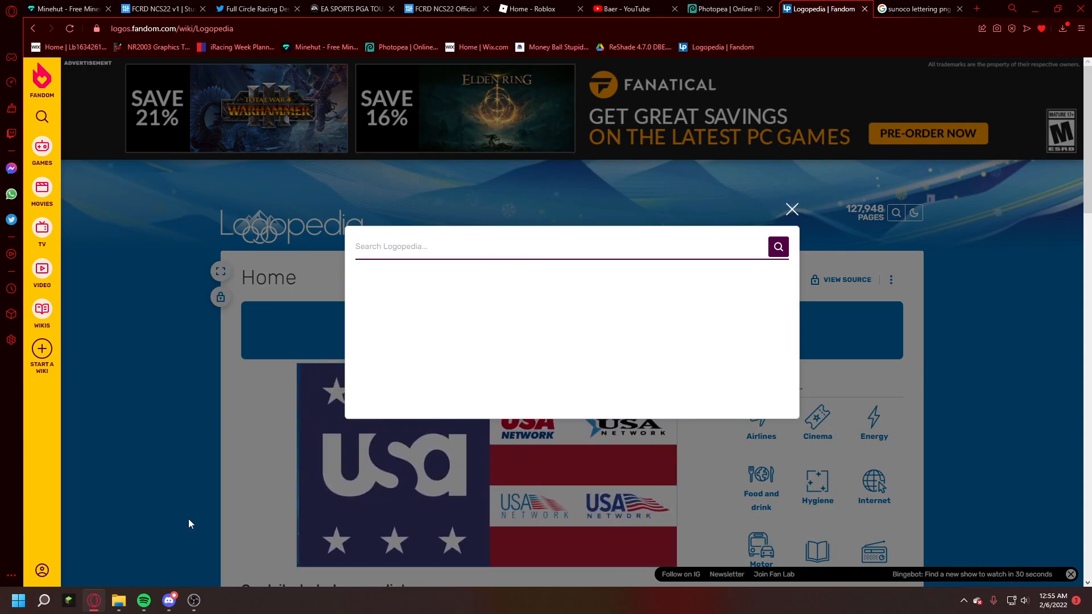
text(axalta)
key(Return)
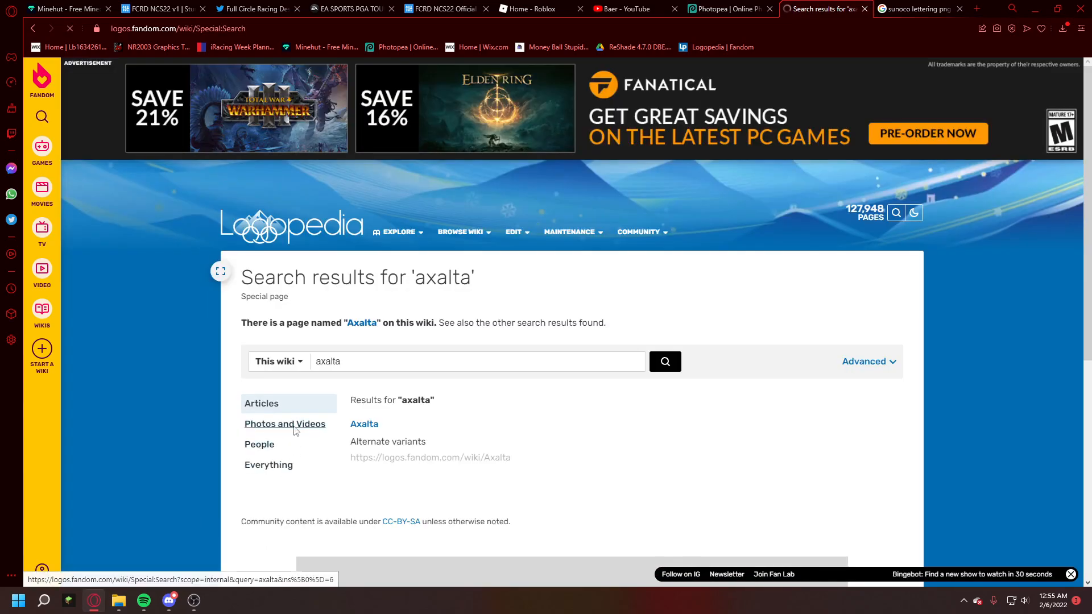
click(284, 424)
scroll(409, 373, down, 3)
scroll(409, 373, down, 5)
scroll(432, 355, up, 10)
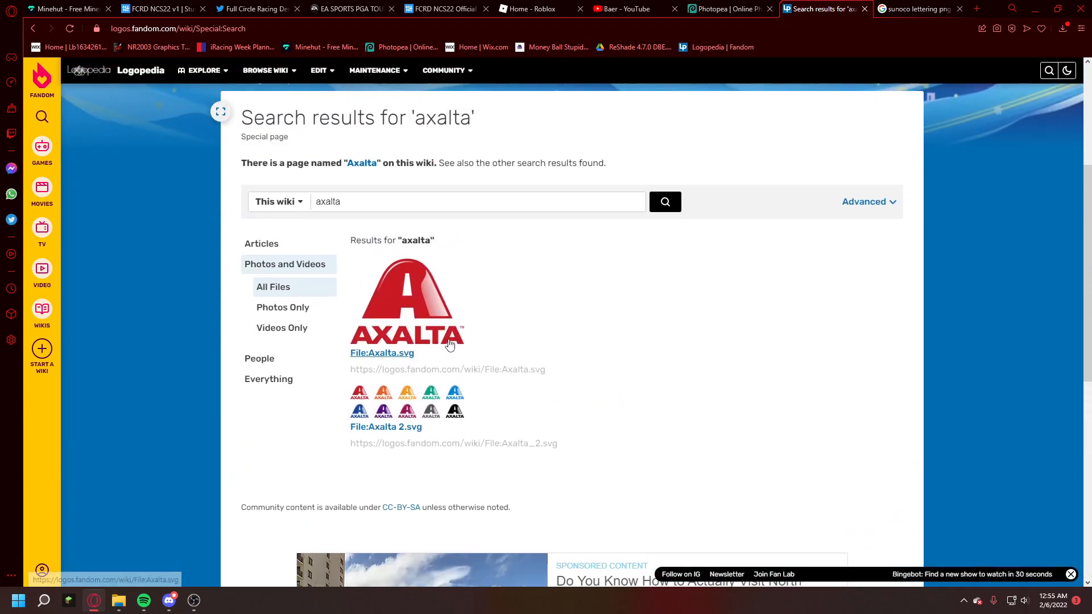
Step: Open the Axalta page on Logopedia, enlarge the alternate variants sheet Axalta 2.svg, and copy that image
scroll(418, 308, down, 3)
scroll(417, 310, up, 2)
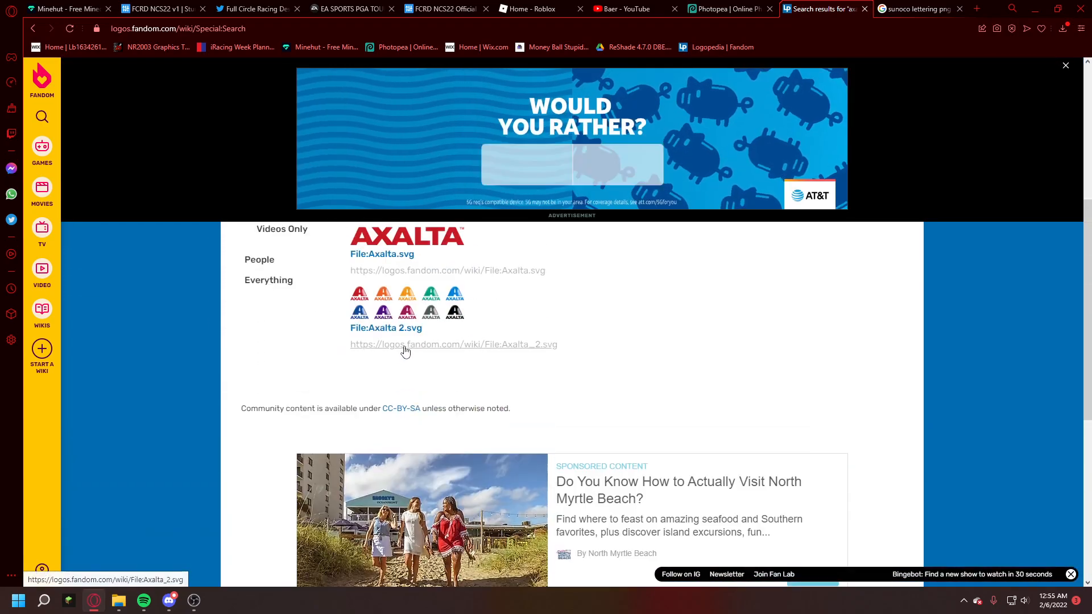
click(400, 375)
scroll(390, 360, down, 6)
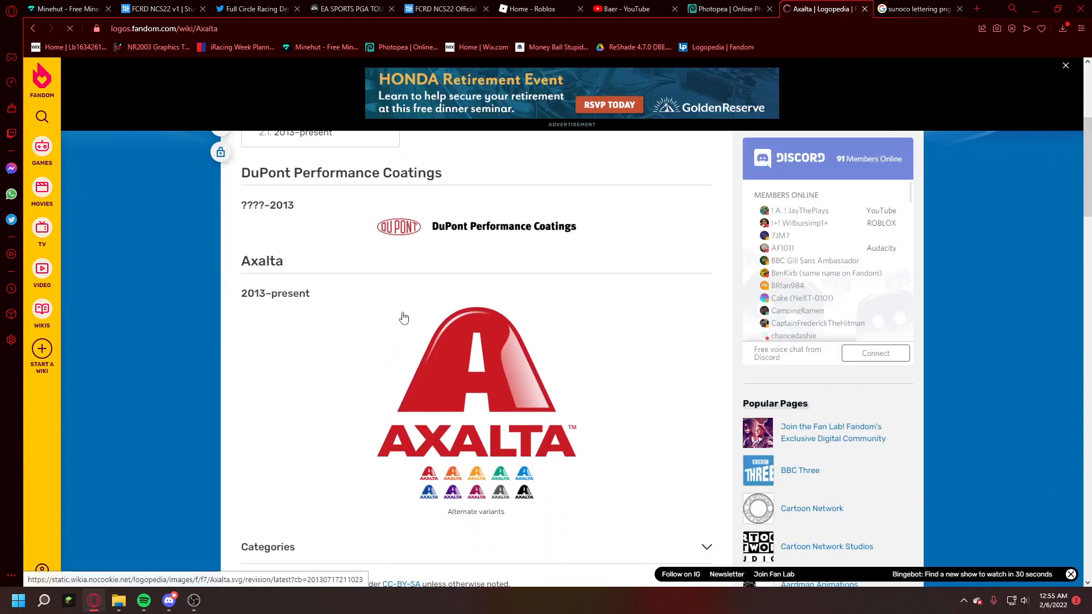
scroll(445, 357, down, 4)
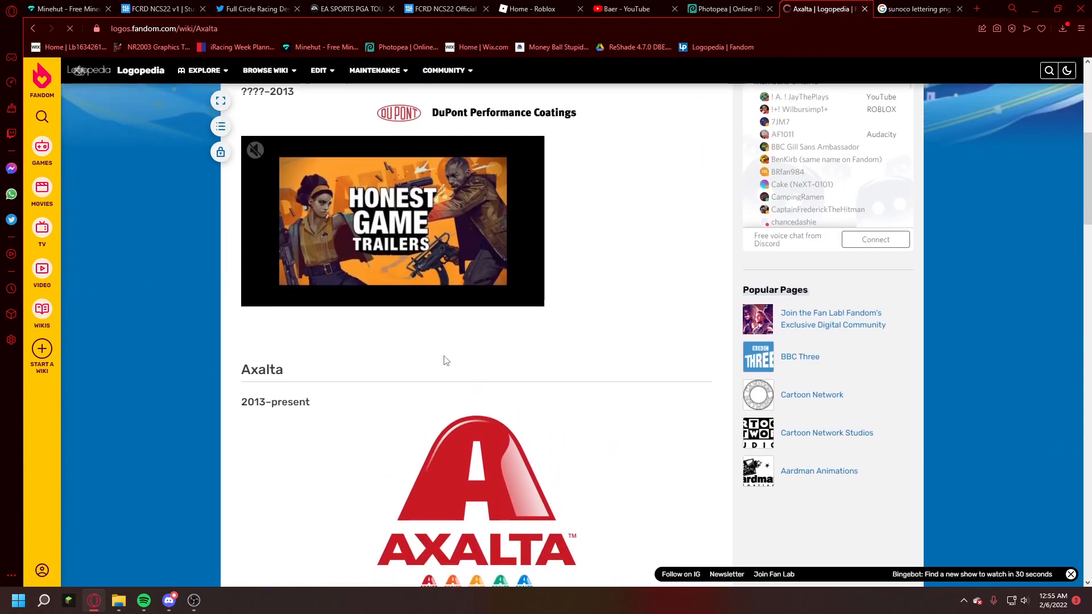
scroll(445, 362, down, 4)
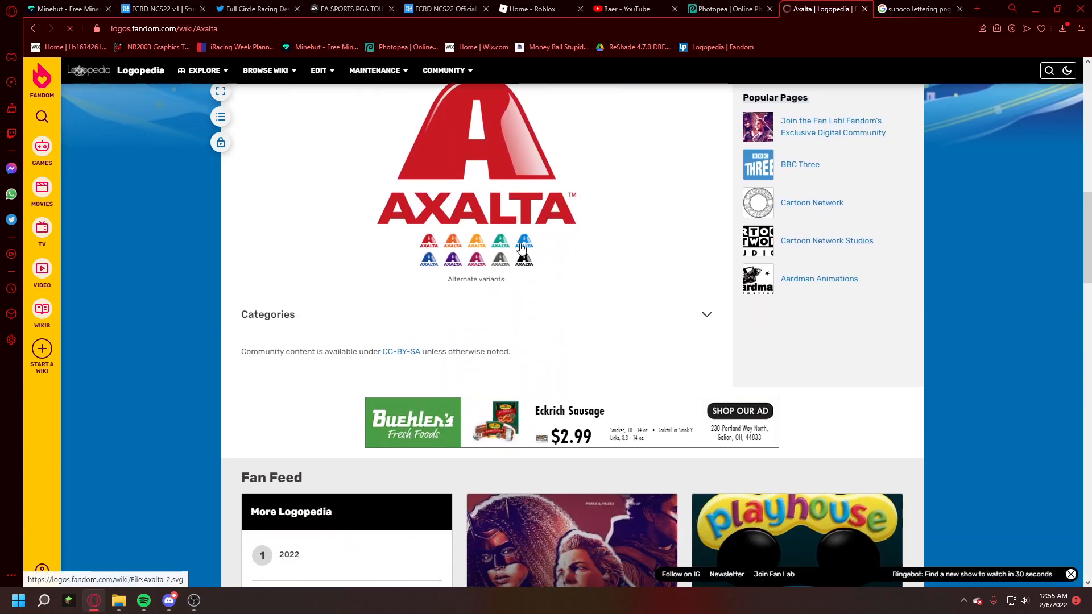
click(529, 264)
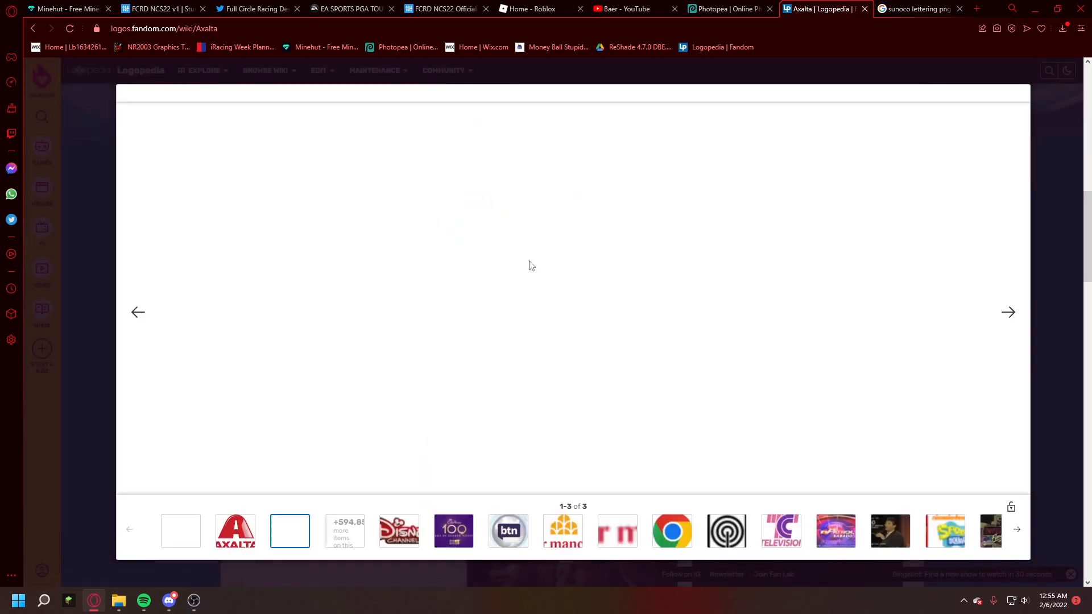
right_click(819, 381)
click(859, 417)
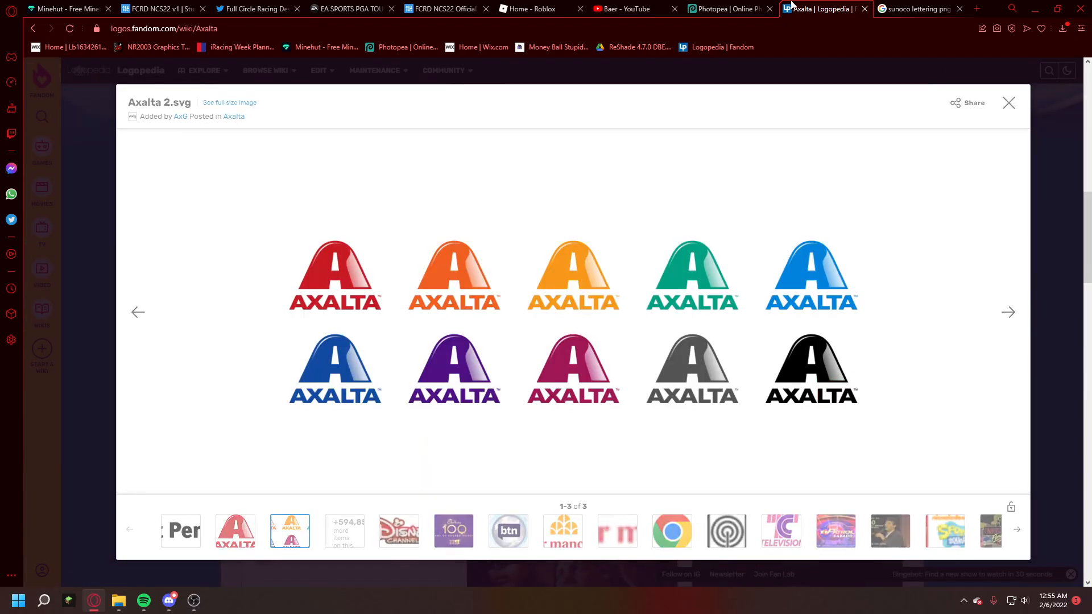
Step: Switch to Photopea, paste the Axalta logo sheet into NCS_Camaro.psd, and move it down across the hood and roof
click(726, 7)
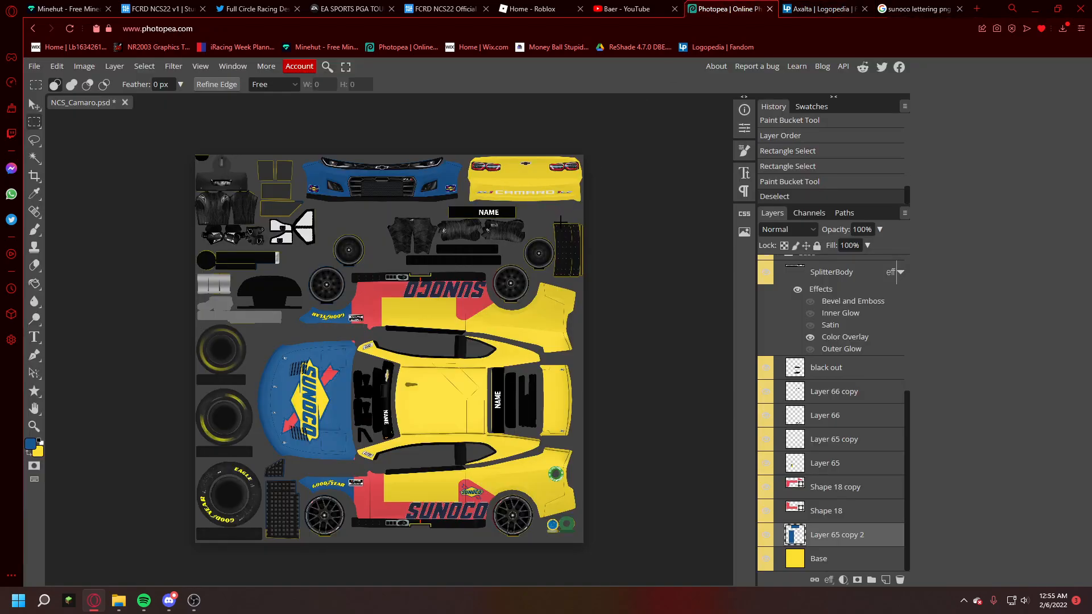
key(ctrl+v)
click(34, 105)
drag(347, 190, 361, 424)
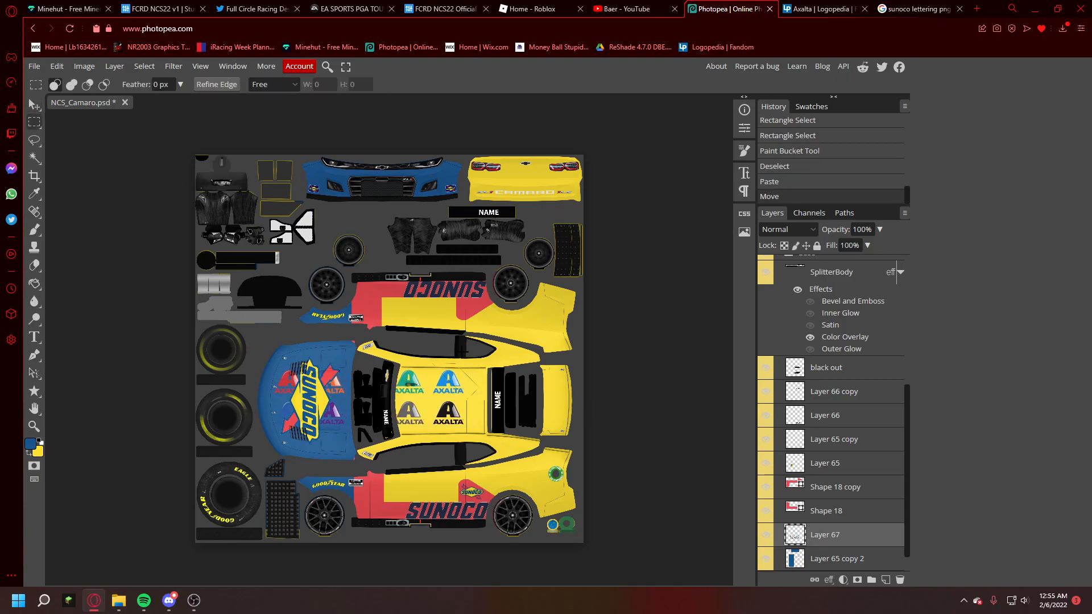
Step: Erase the colored and gray Axalta logos with rectangular selections, keeping only the black one, and deselect
drag(465, 355, 245, 397)
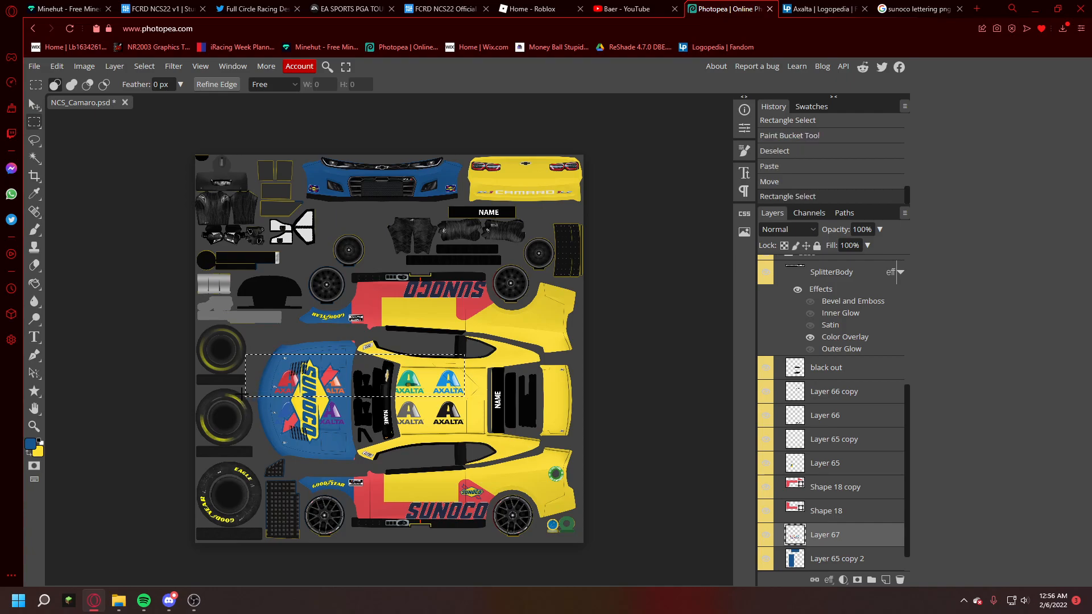
key(Delete)
drag(428, 403, 262, 437)
key(Delete)
key(ctrl+d)
Step: Move the black Axalta logo onto the lower rear quarter panel and delete its A emblem so only the lettering remains
click(34, 104)
drag(409, 296, 470, 357)
click(34, 122)
drag(491, 452, 530, 479)
key(Delete)
key(ctrl+d)
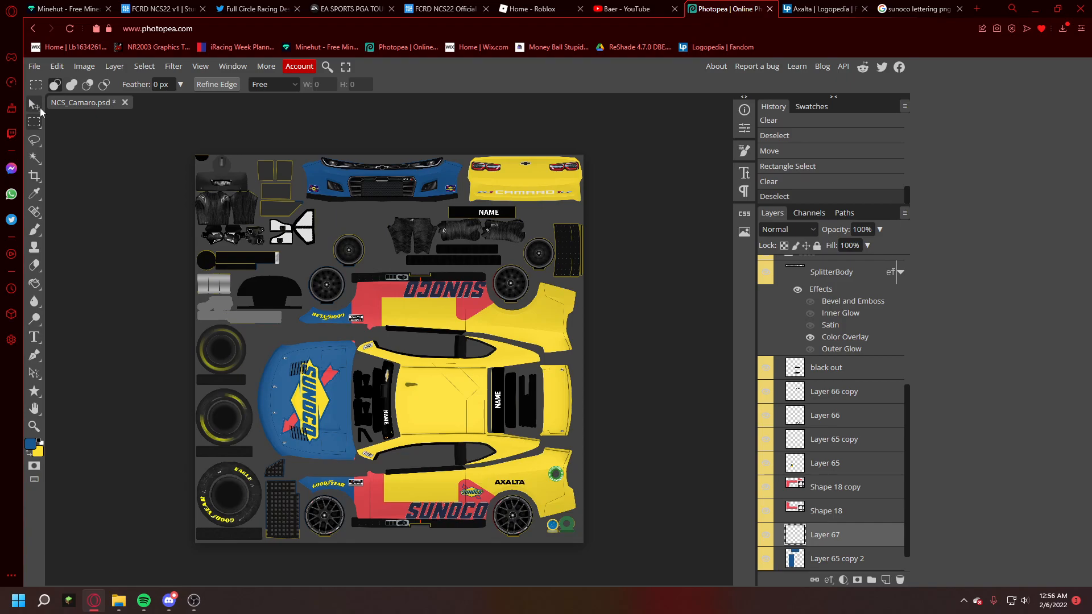
Step: Free-transform the AXALTA lettering to 213.50% width and 303.85% height on the lower rear quarter panel
click(57, 66)
click(79, 326)
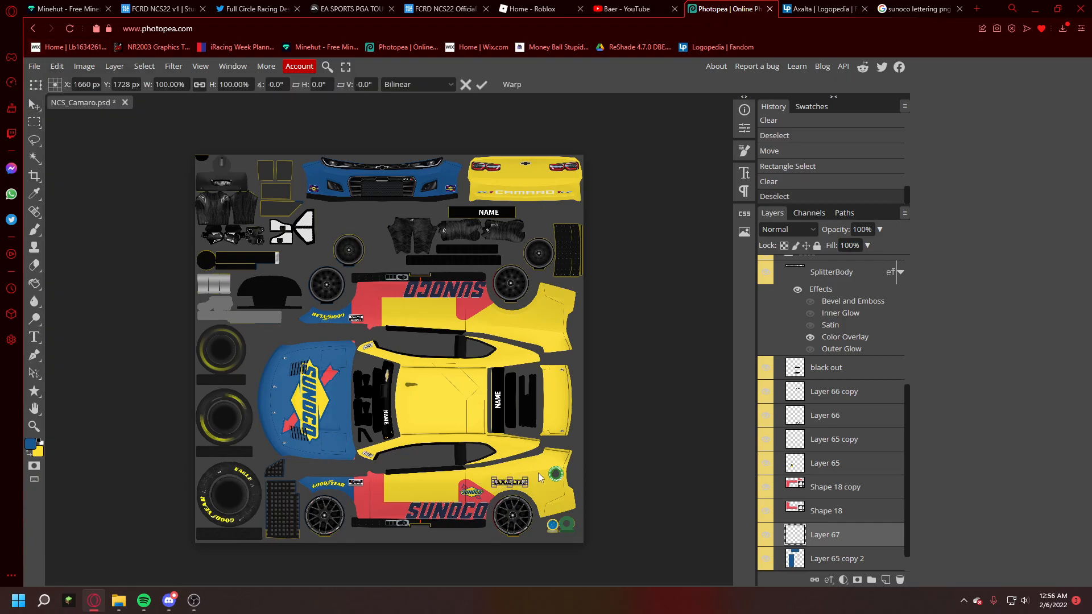
mouse_move(526, 477)
mouse_down()
mouse_move(598, 439)
mouse_move(558, 477)
mouse_move(539, 479)
mouse_up()
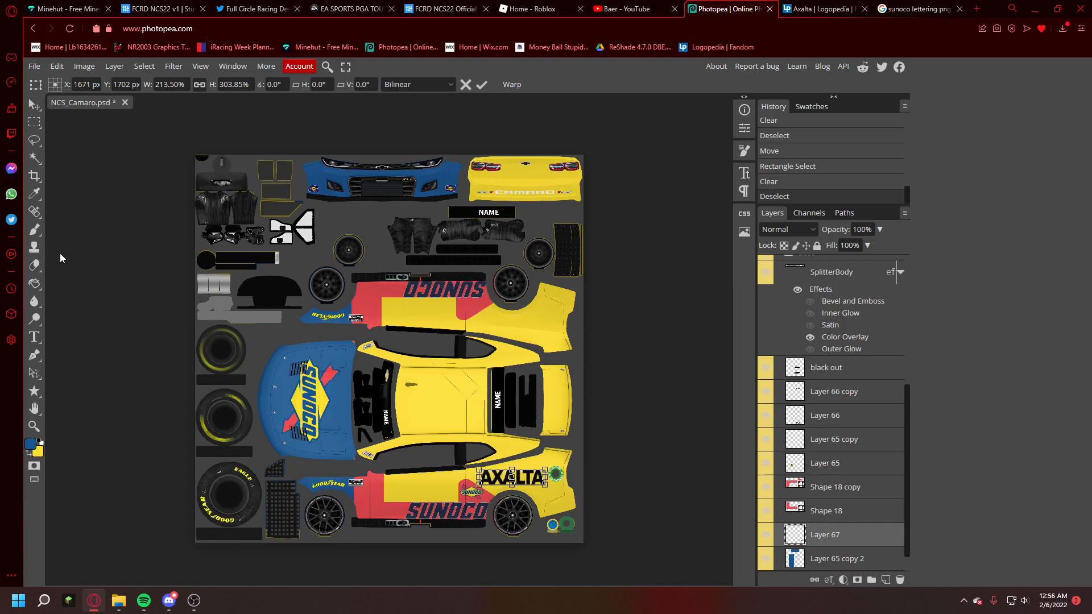
click(35, 106)
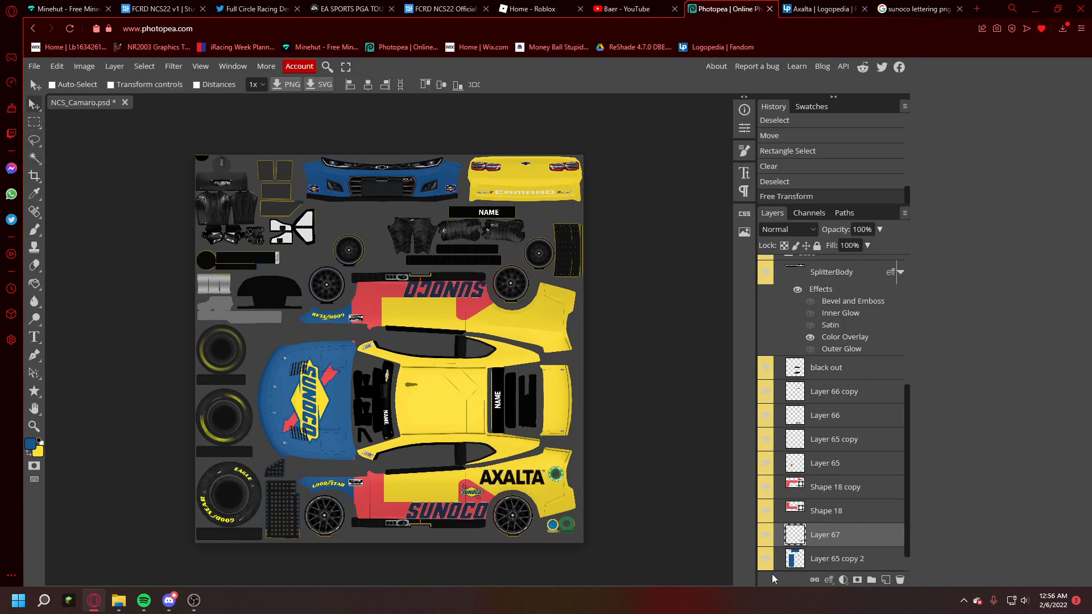
Step: Duplicate the AXALTA lettering layer, turn the copy upside down, and move it onto the opposite rear quarter panel
right_click(823, 538)
click(844, 267)
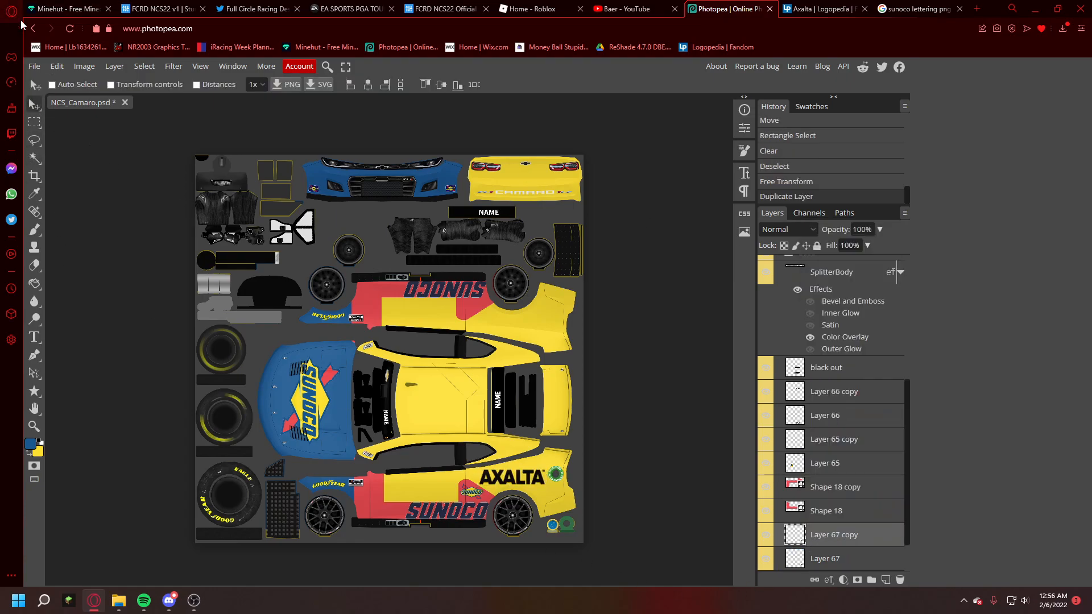
click(56, 66)
click(86, 328)
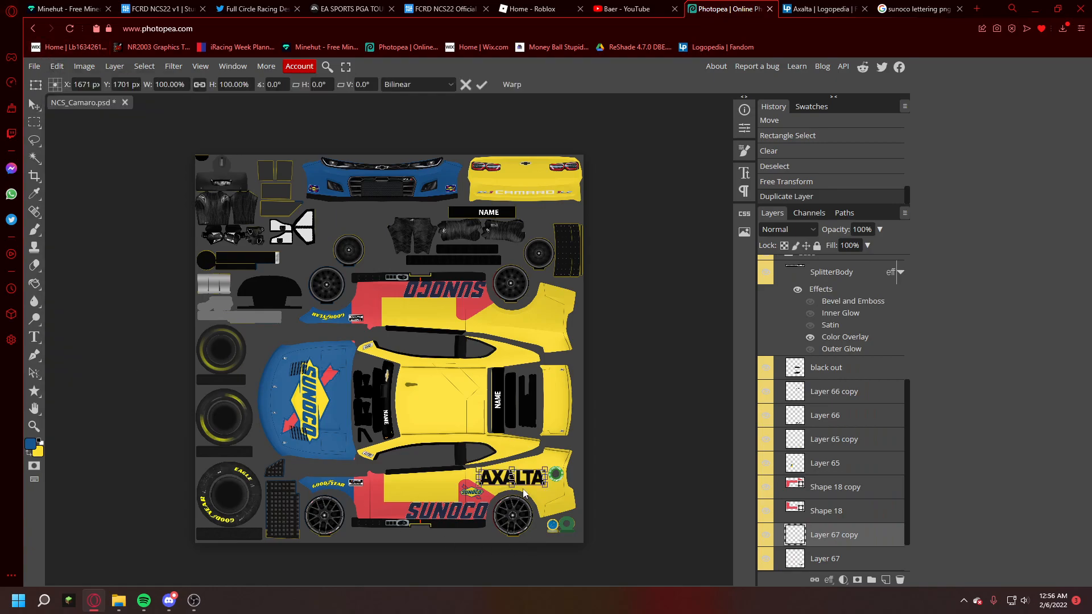
right_click(525, 490)
click(549, 541)
click(34, 105)
drag(435, 450, 441, 295)
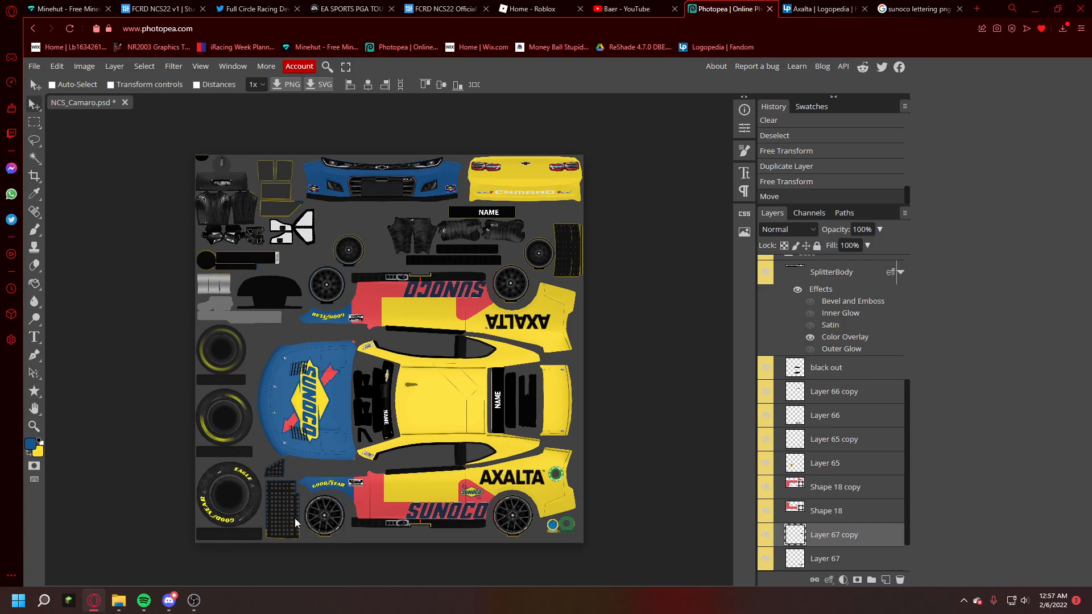
Step: Set the foreground color to black and make a rectangular selection across the car's midsection, covering both doors and the front of the roof
click(31, 443)
click(192, 285)
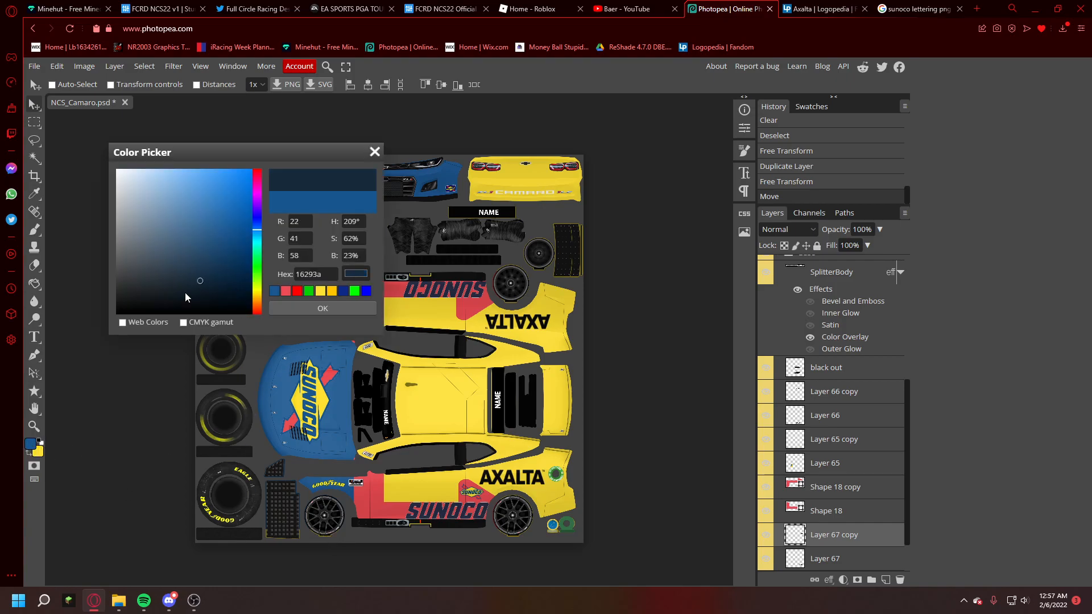
click(320, 311)
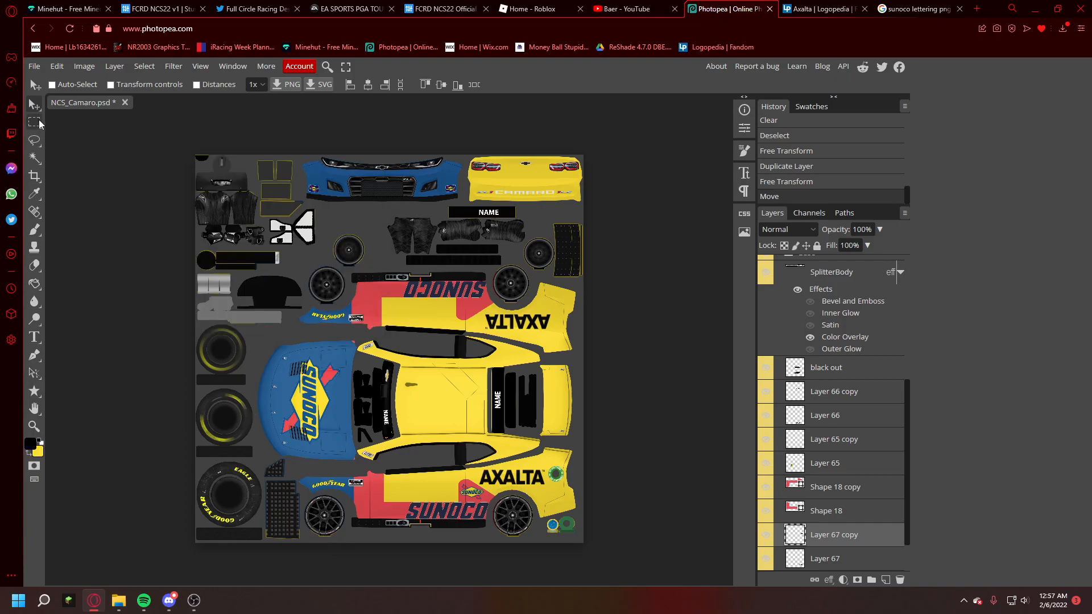
click(34, 122)
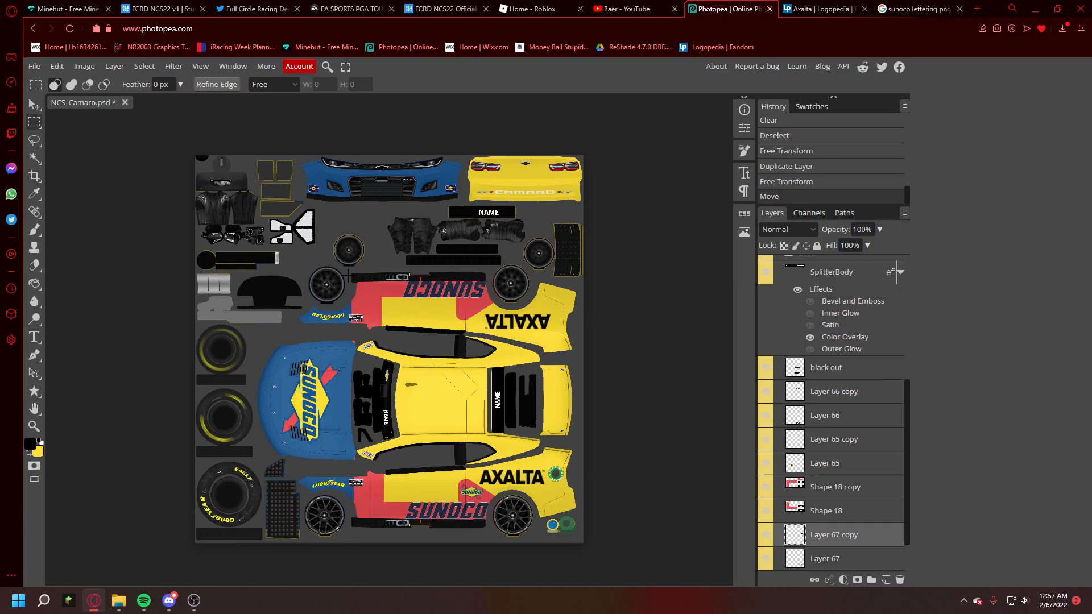
mouse_move(348, 276)
mouse_down()
mouse_move(398, 350)
mouse_move(376, 334)
mouse_up()
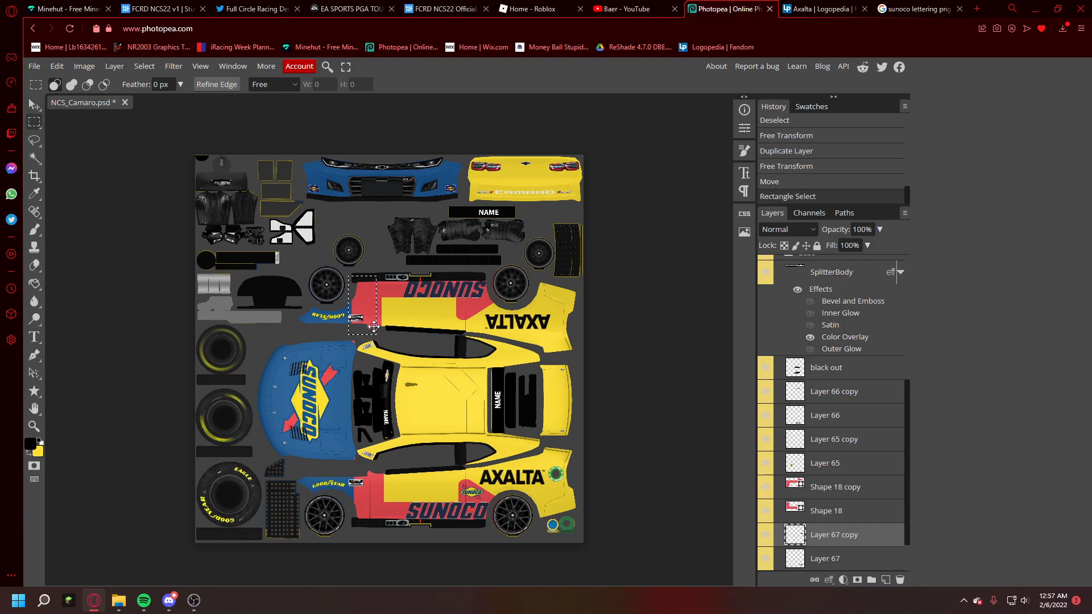
drag(358, 271, 382, 348)
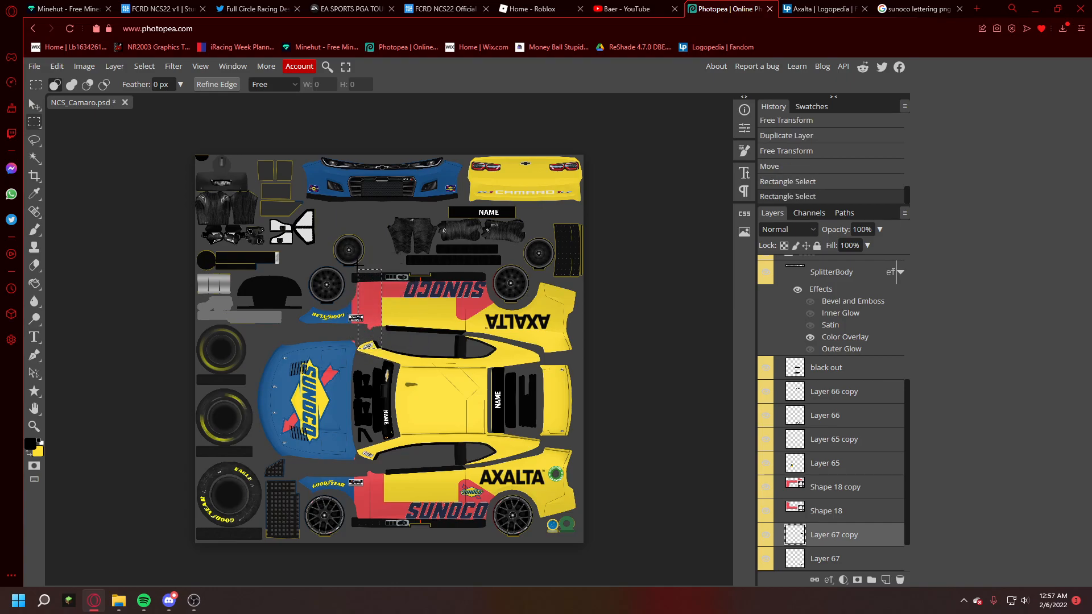
drag(358, 267, 466, 528)
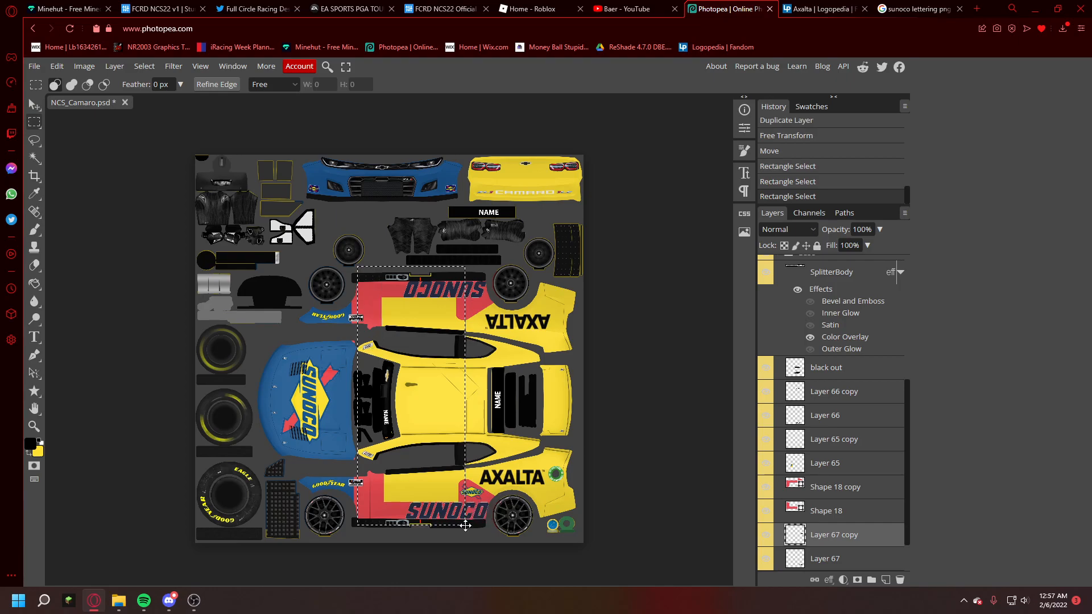
Step: Fill the midsection selection with black on Layer 67 copy and deselect
click(36, 287)
click(414, 391)
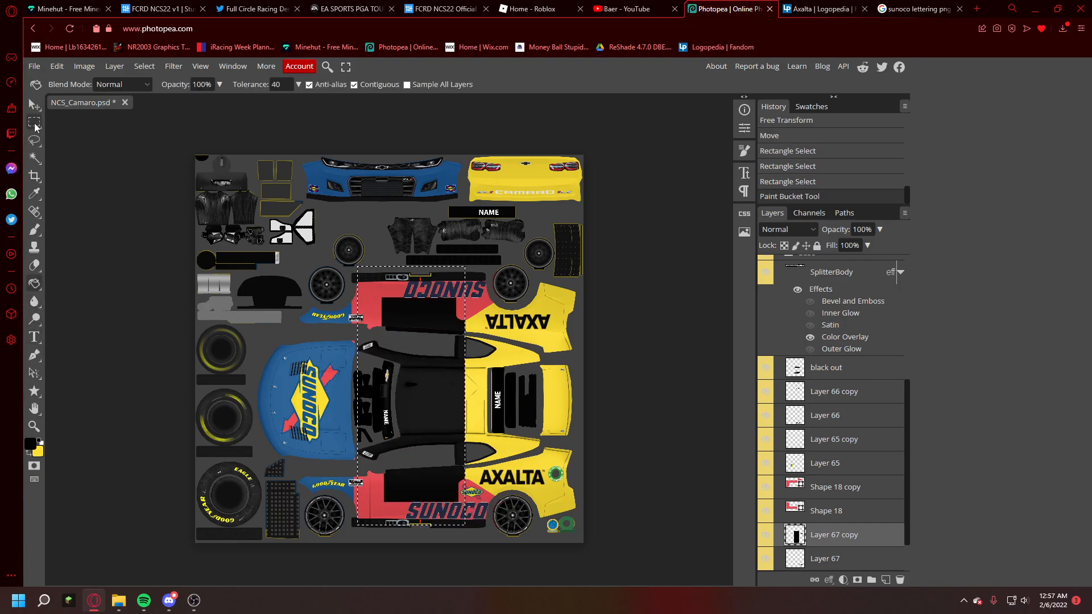
click(35, 122)
click(96, 157)
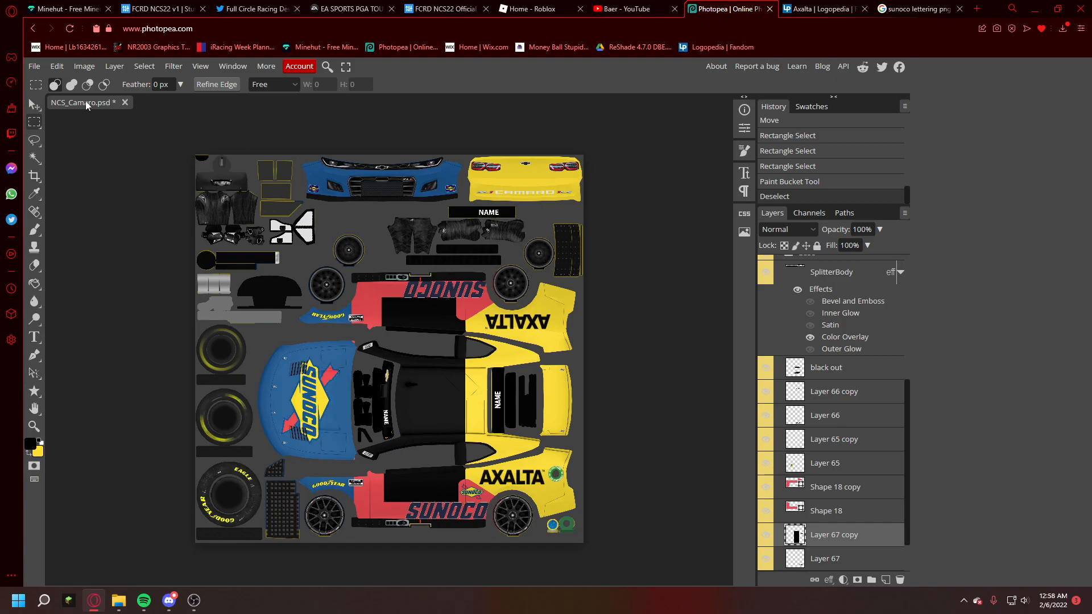
click(59, 127)
click(31, 106)
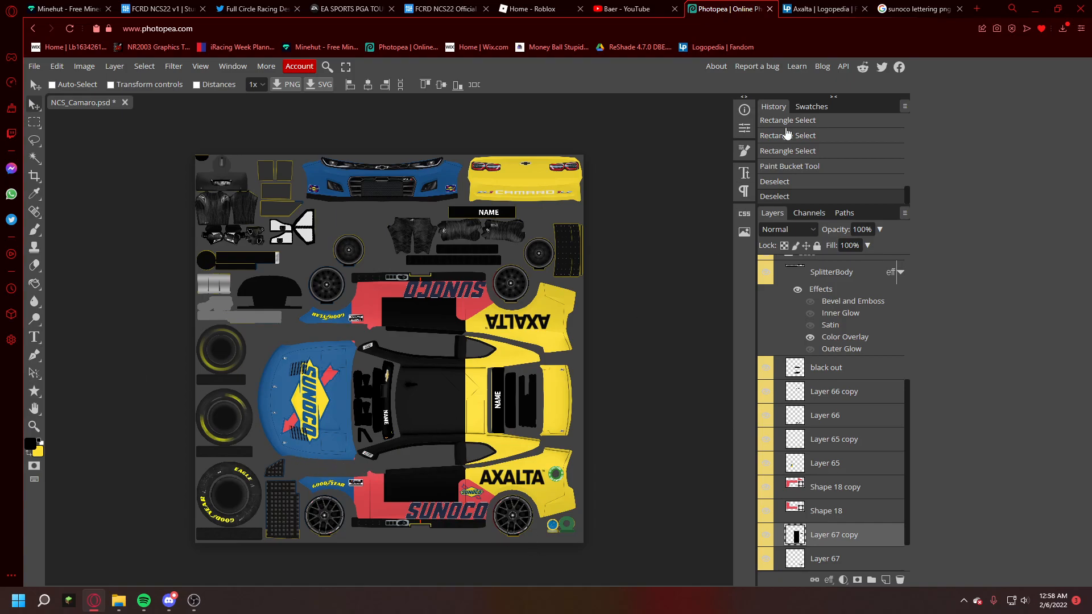
Step: Close the Logopedia page, search Google Images for "jeff gordon 24 png", and copy the yellow 24 Hendrick Motorsports logo
click(839, 7)
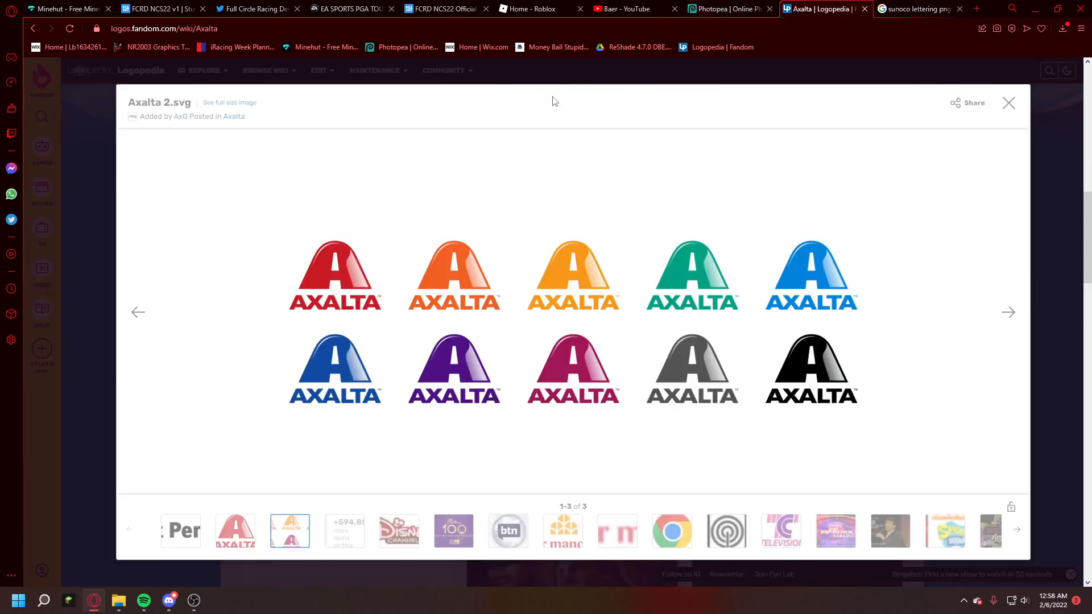
click(864, 9)
click(719, 30)
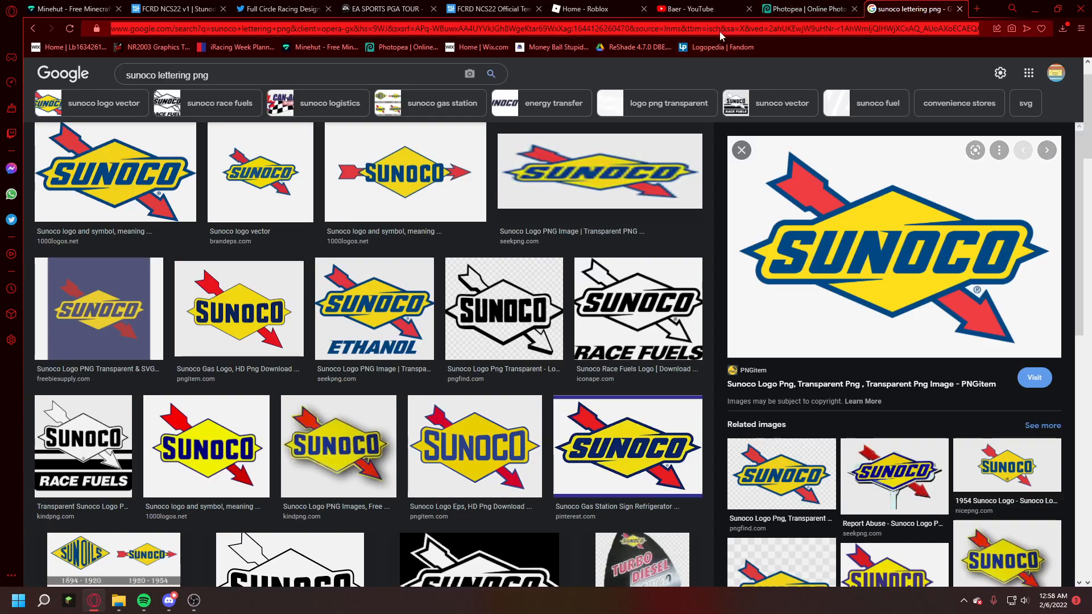
text(jeff gordon 24 png)
key(Return)
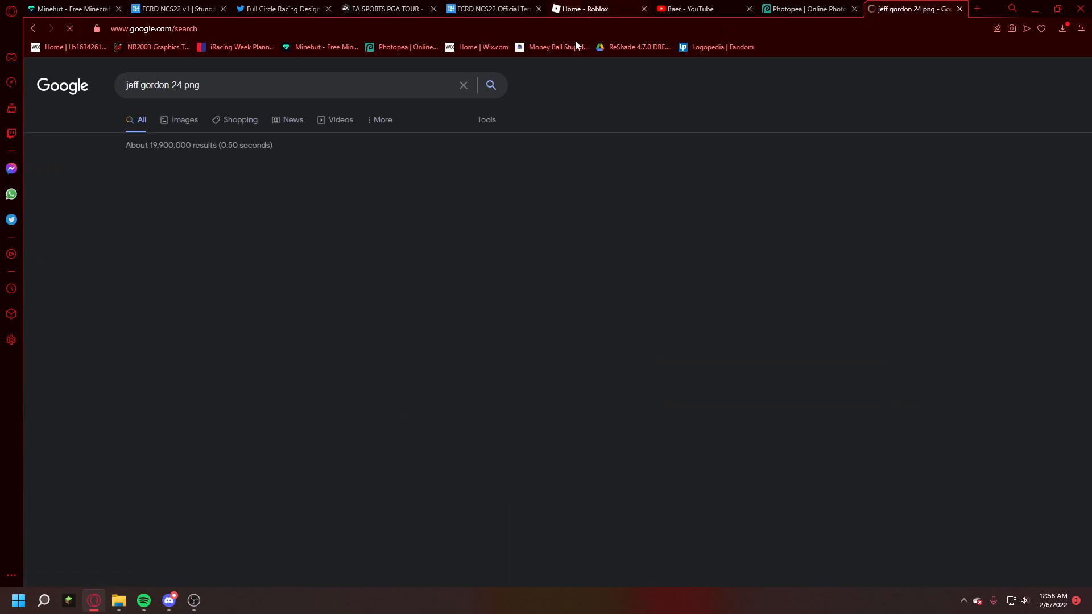
click(180, 119)
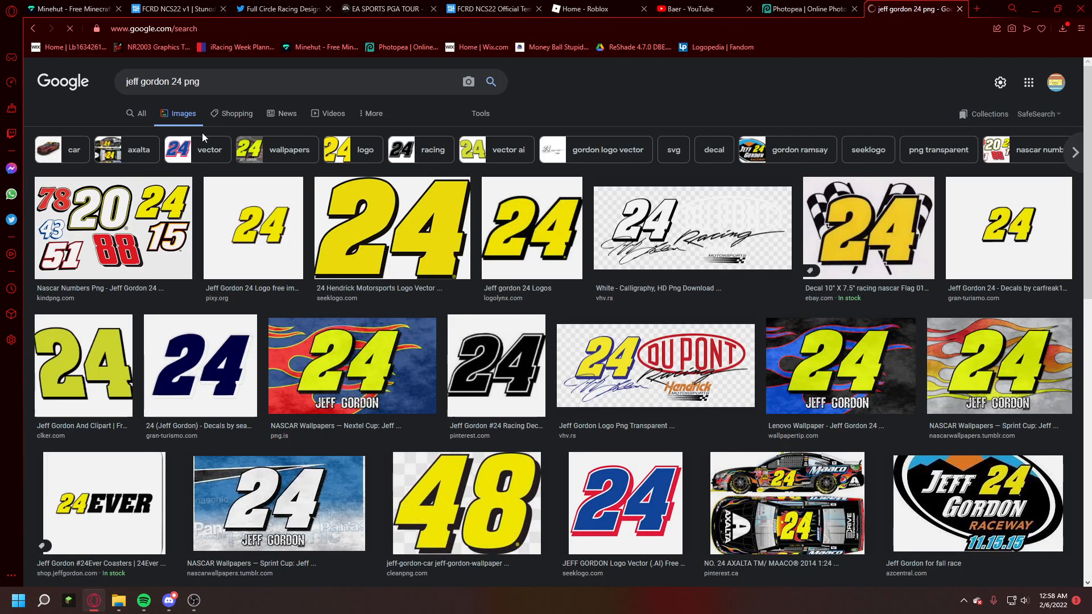
click(411, 251)
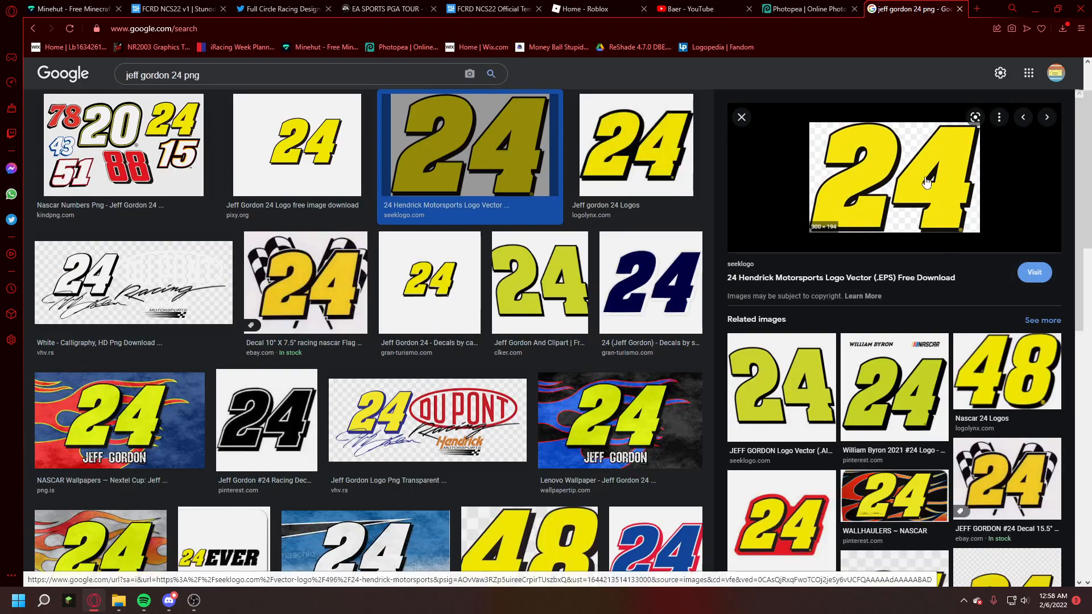
right_click(931, 156)
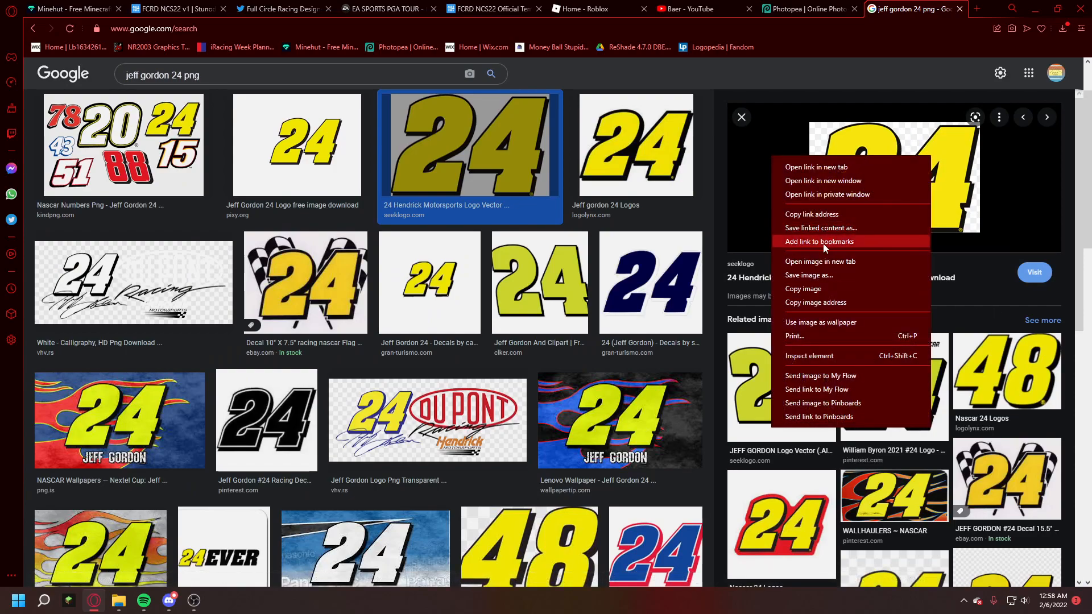
click(803, 288)
Step: Switch to Photopea, paste the yellow 24 into the template, and move it onto the roof
click(810, 6)
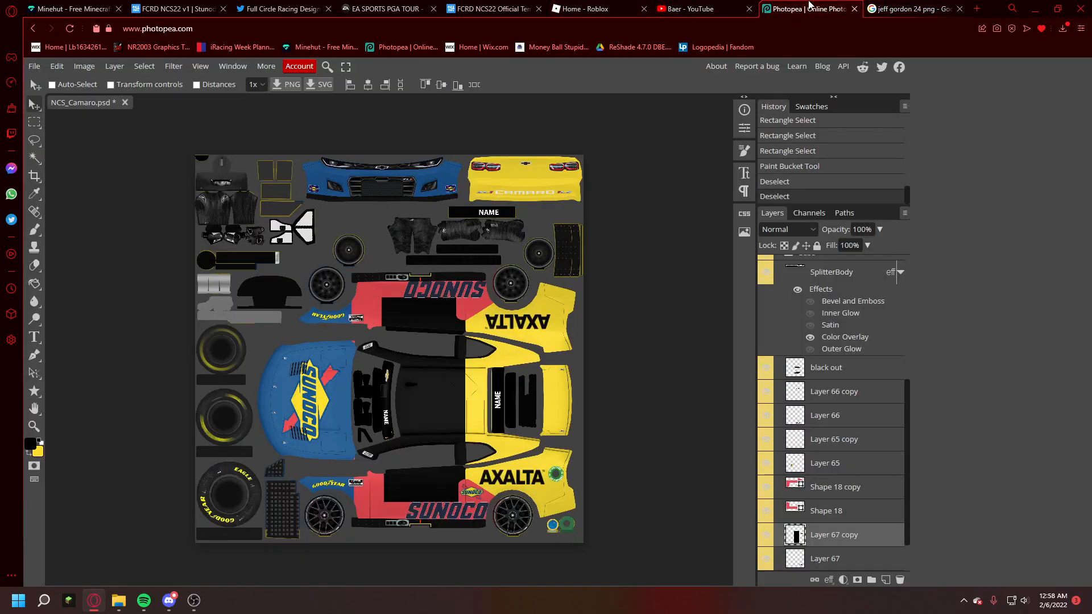
key(ctrl+v)
drag(253, 213, 454, 428)
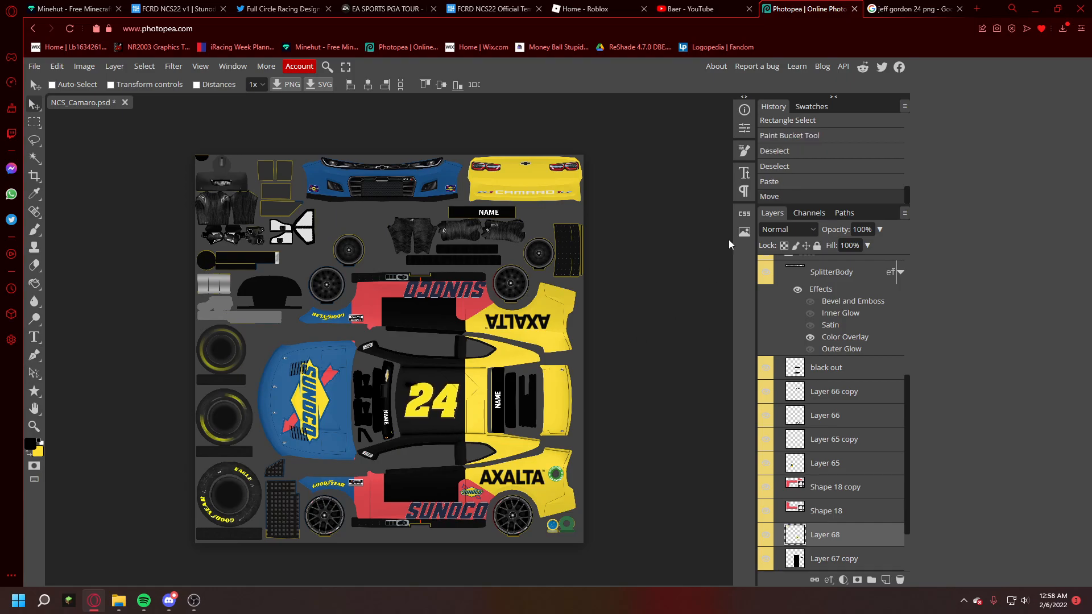
Step: Search Google Images for "axalta coating", then refine the search to "axalta png"
click(910, 9)
click(764, 29)
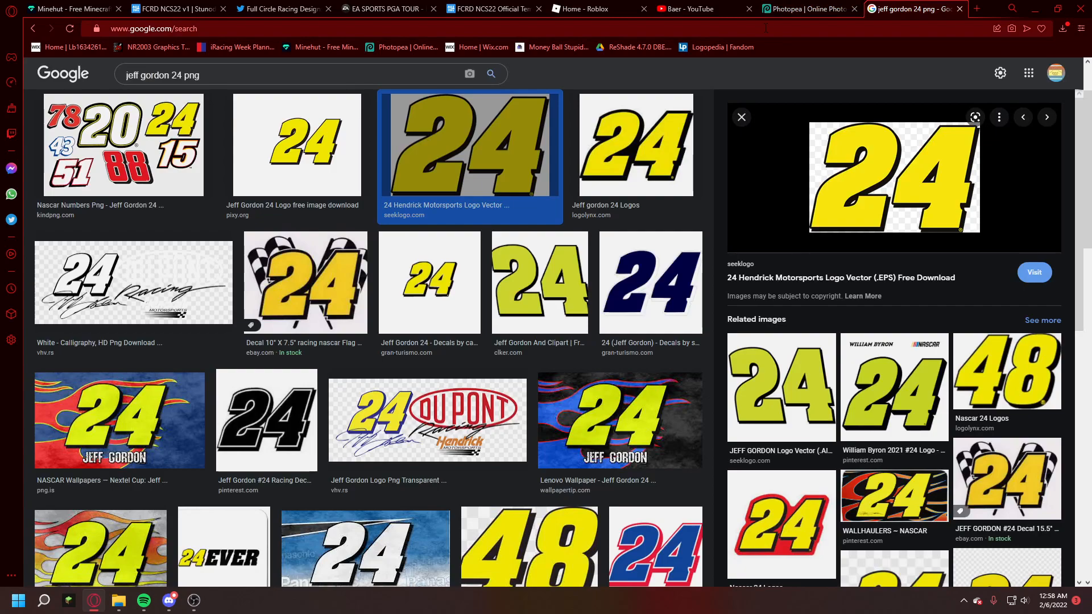
text(axalta )
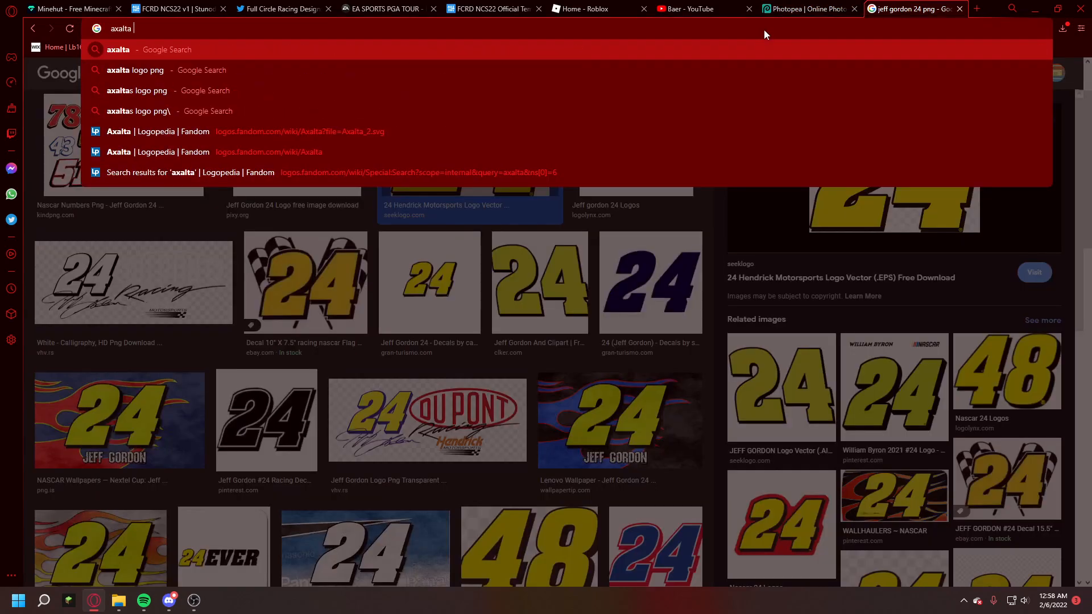
text(coating)
key(Return)
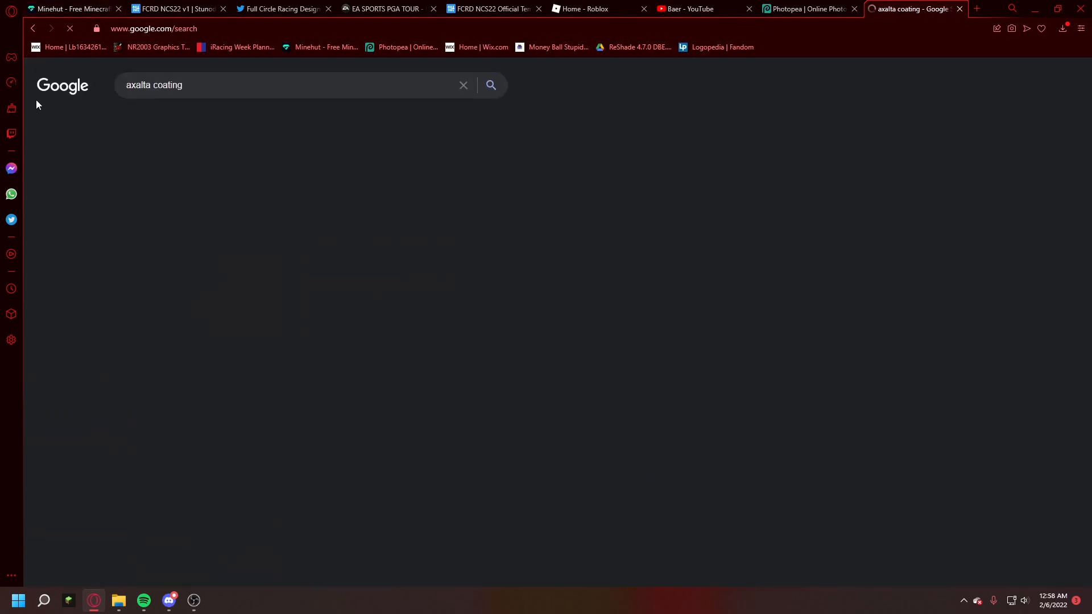
click(336, 120)
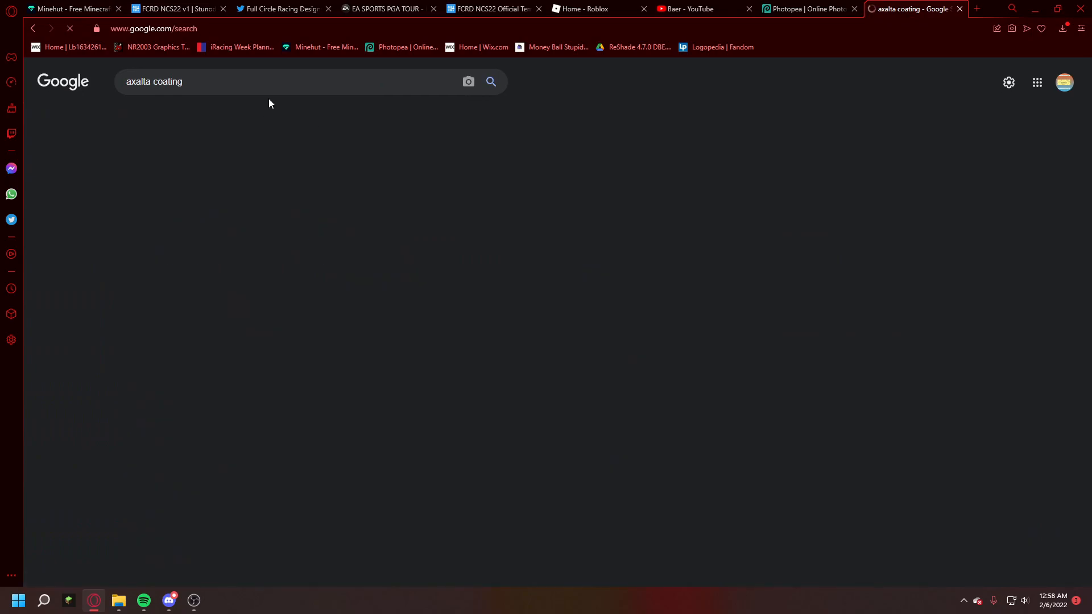
drag(241, 78, 152, 81)
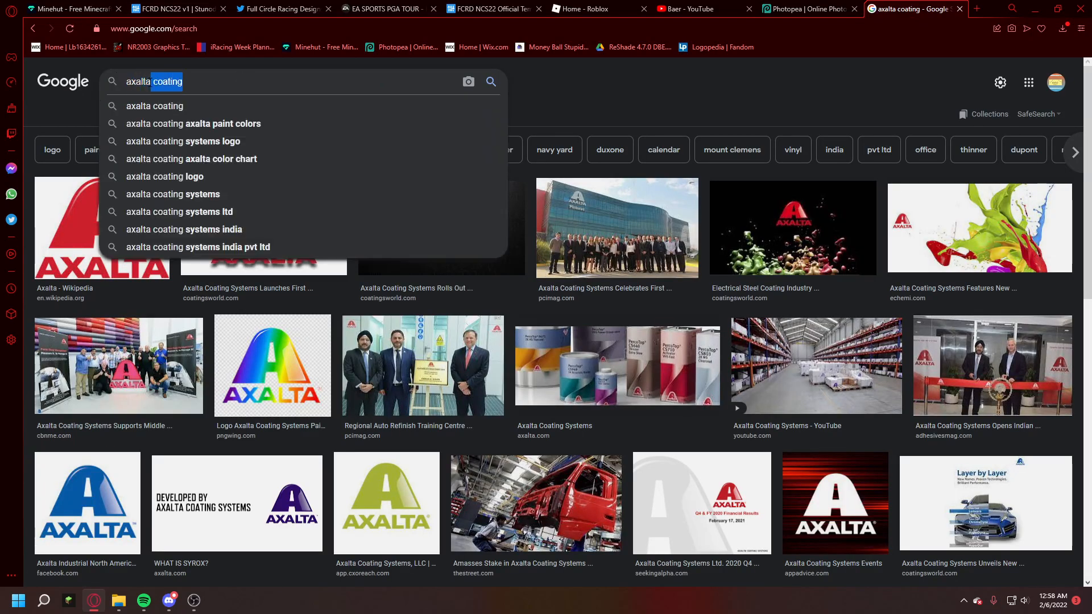
key(BackSpace)
text(png)
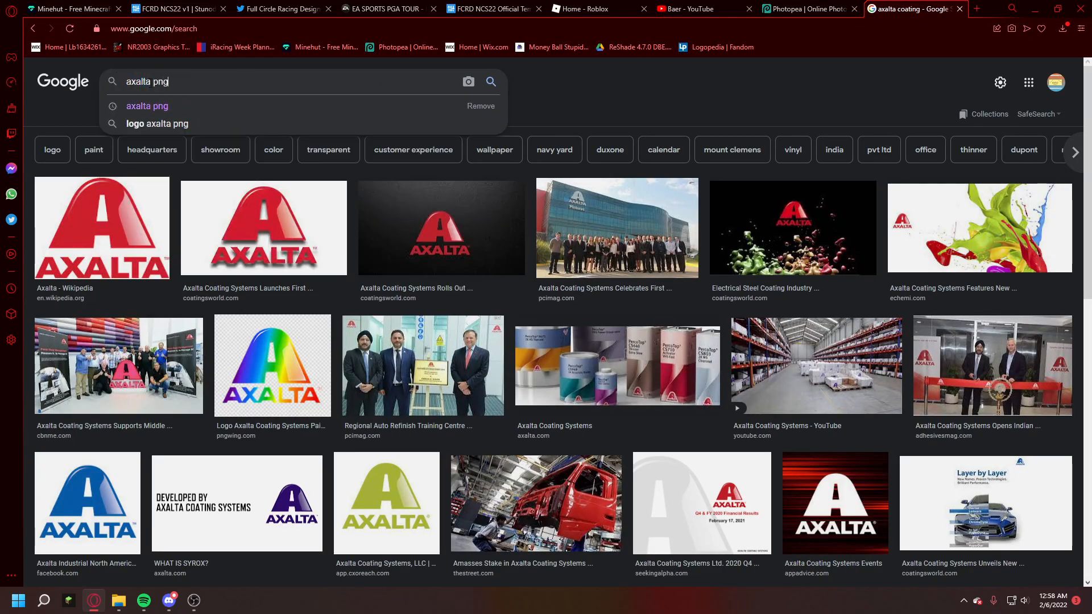
key(Return)
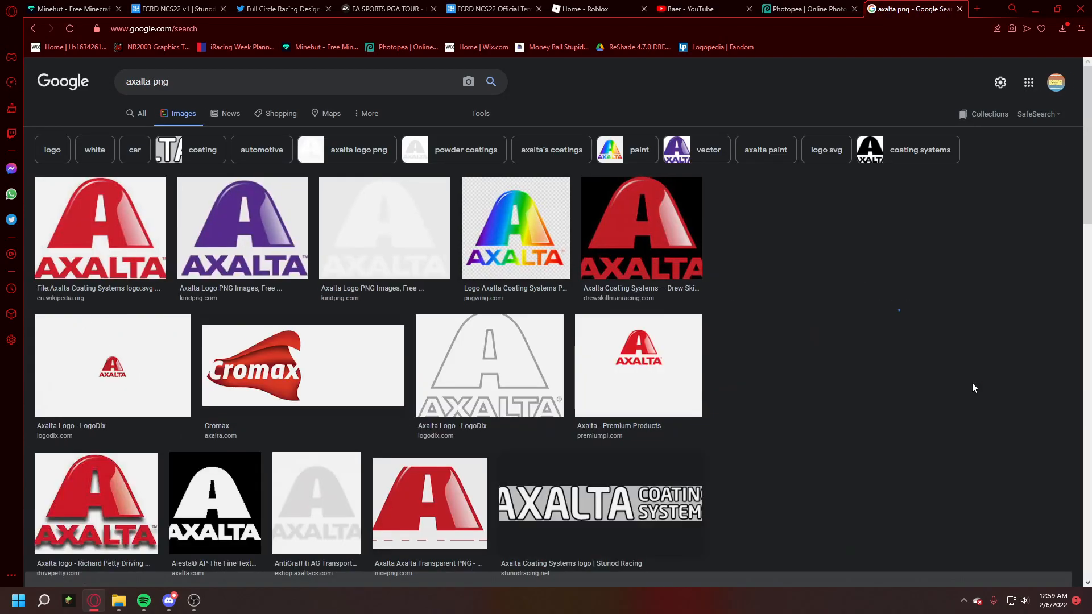
Step: Open the white Axalta Coating Systems logo from Stunod Racing and copy the image
click(600, 503)
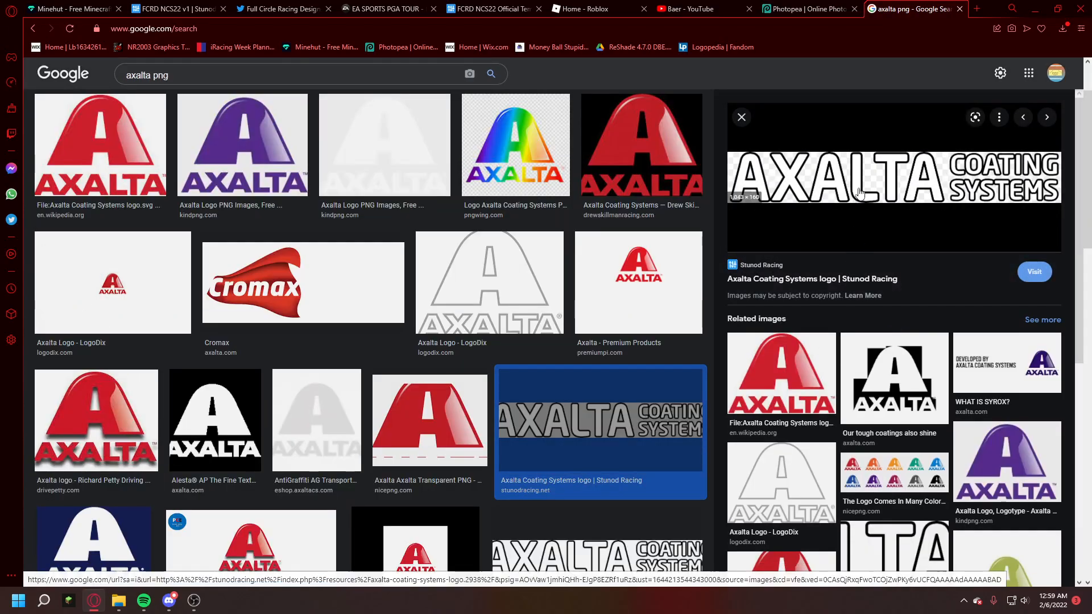
right_click(860, 193)
click(895, 322)
Step: Switch to Photopea, paste the Axalta Coating Systems logo, rotate it 90° counterclockwise, scale it to 27.71% by 46.88%, and place it behind the roof number
click(802, 8)
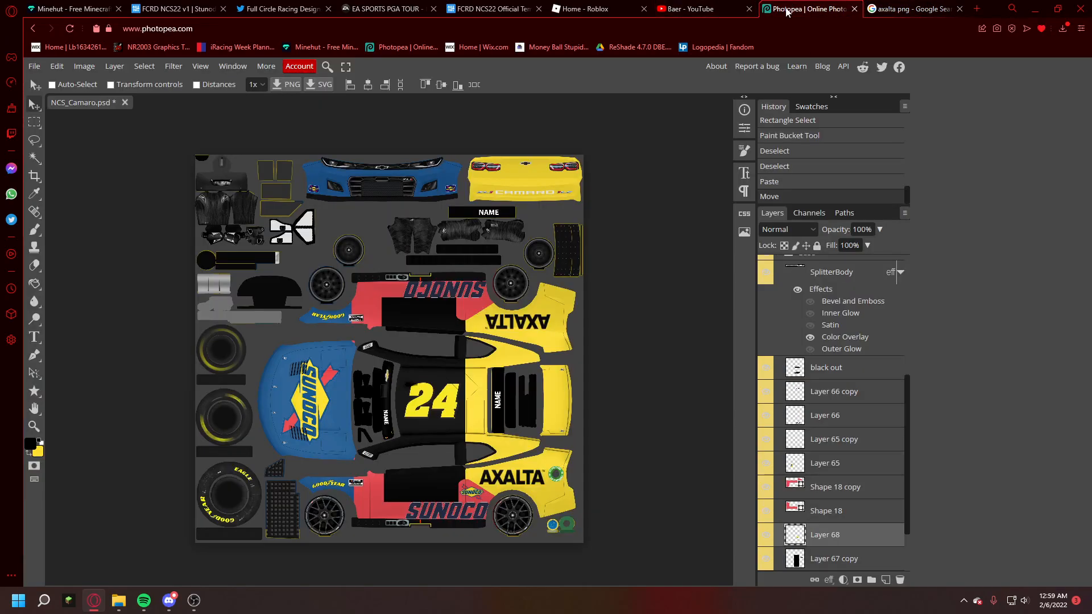
click(57, 67)
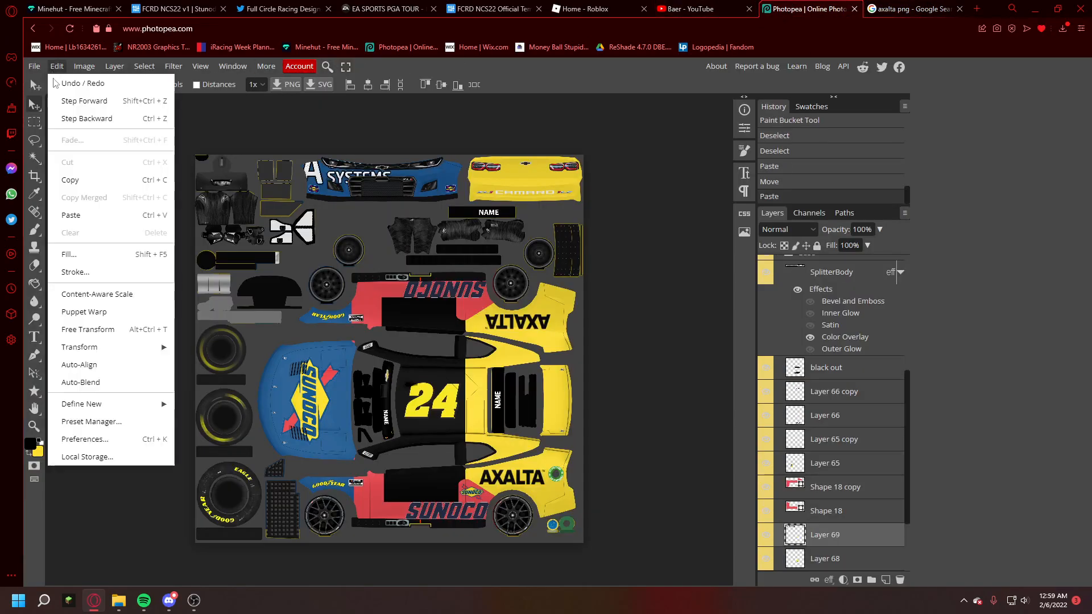
click(101, 330)
right_click(354, 171)
click(392, 307)
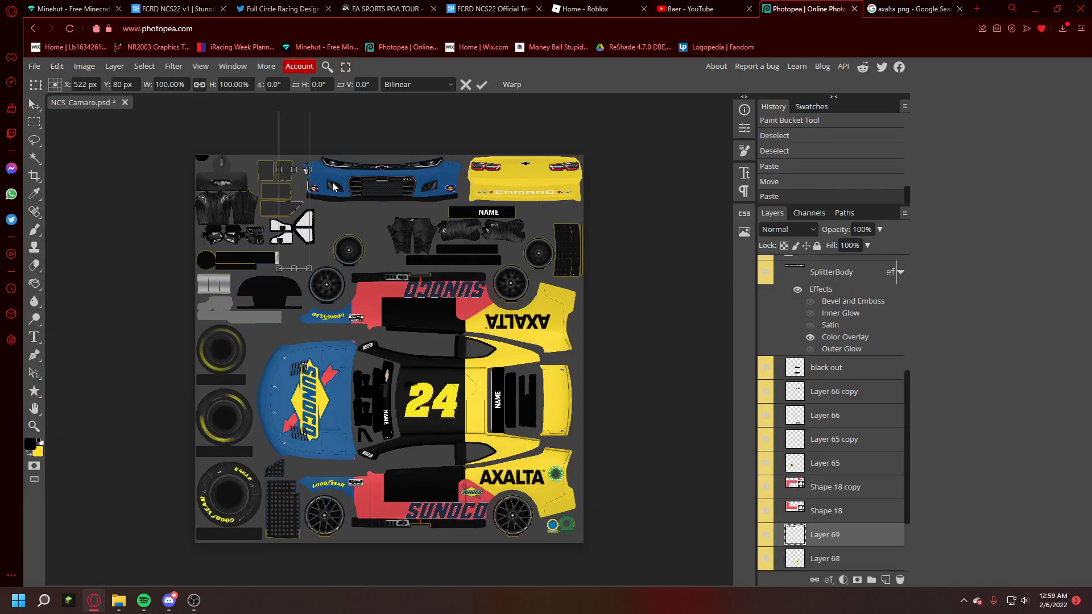
drag(303, 196, 485, 374)
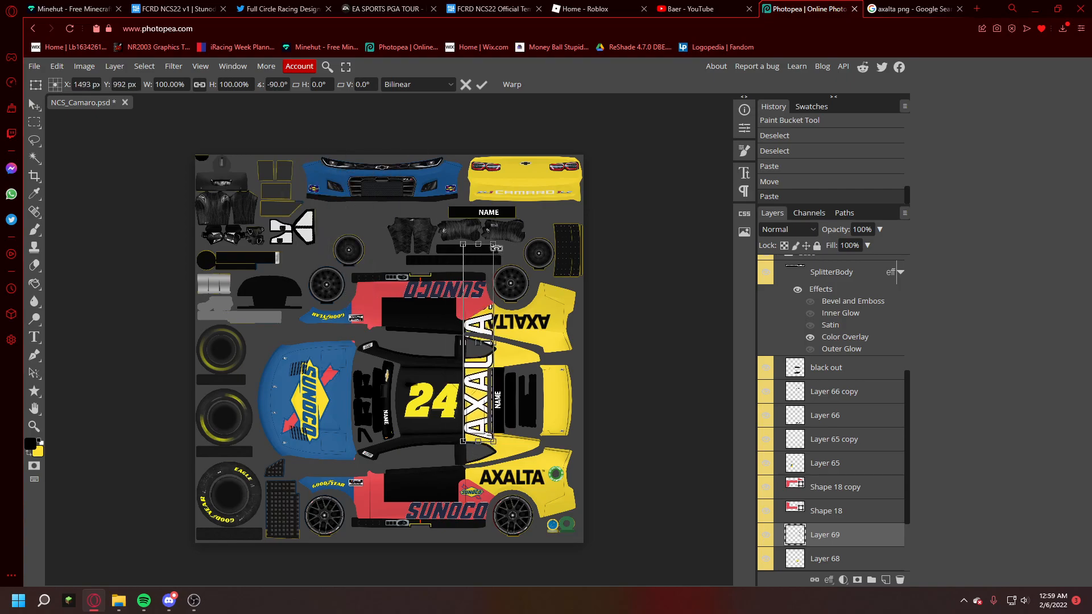
drag(493, 244, 476, 383)
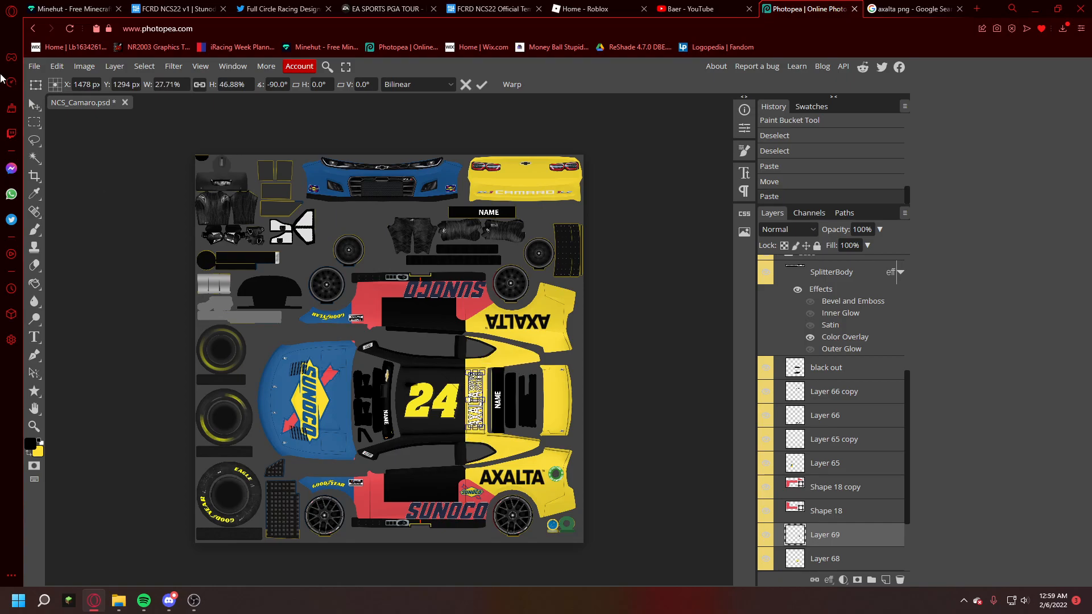
click(32, 104)
drag(276, 270, 274, 270)
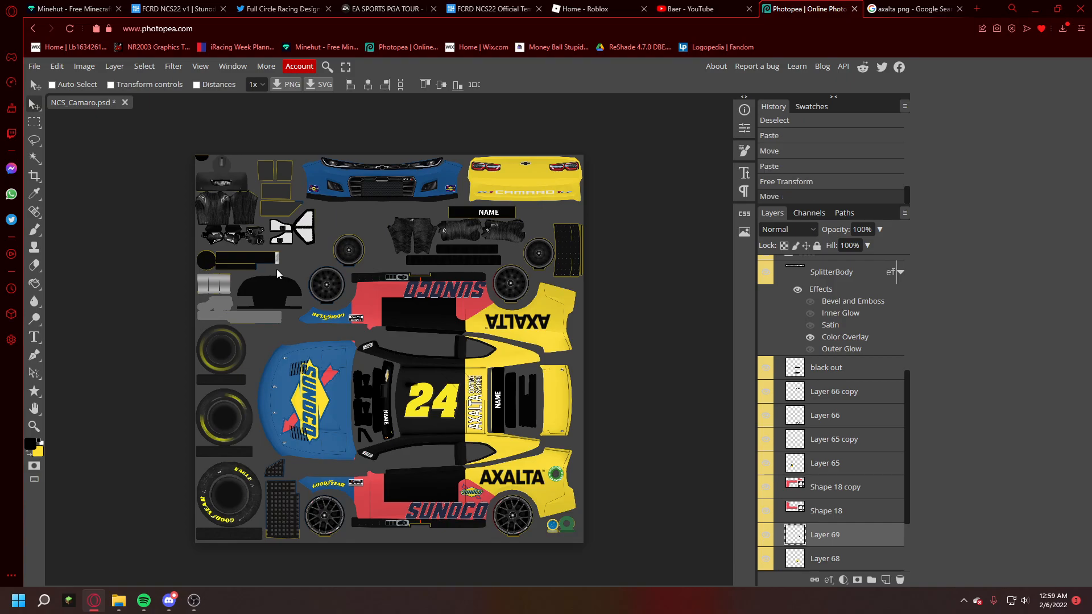
Step: Select a rectangular strip around the Axalta logo at the rear of the roof and set the foreground color to gray 7e7e7e
click(34, 122)
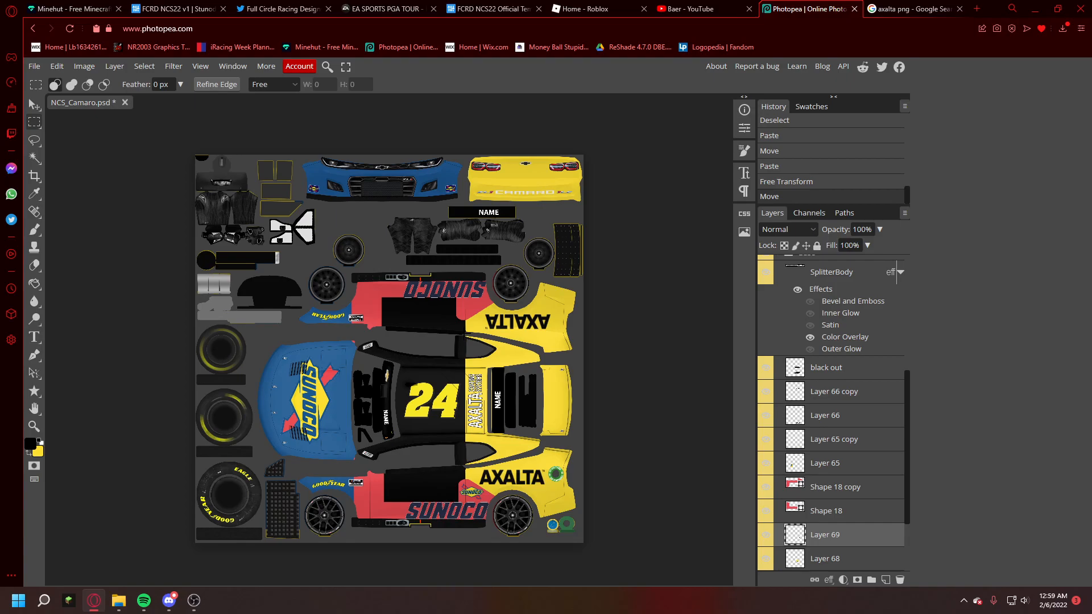
key(ctrl+d)
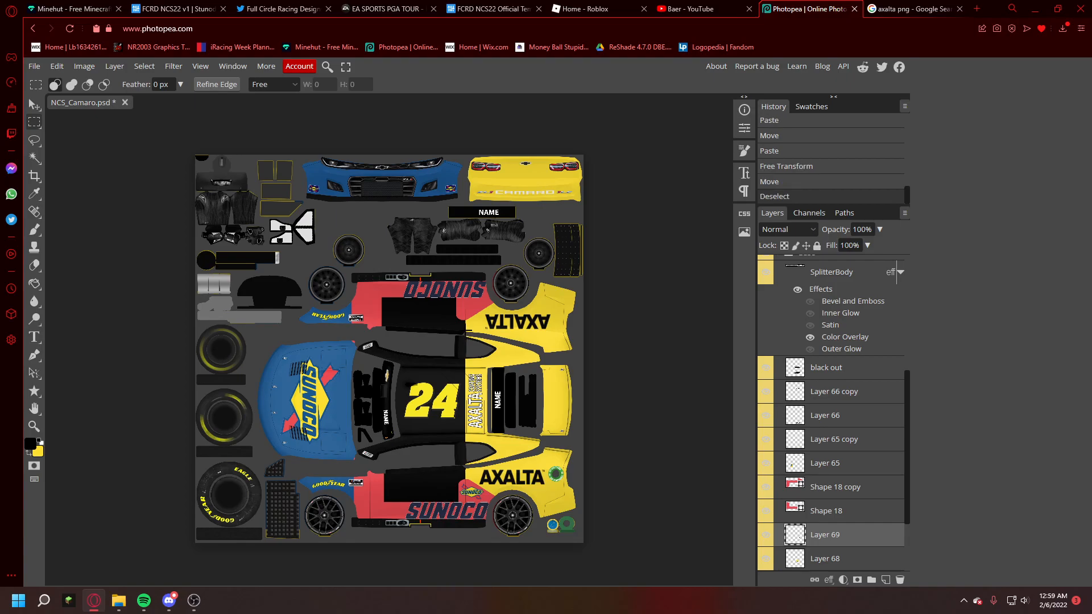
drag(466, 331, 489, 443)
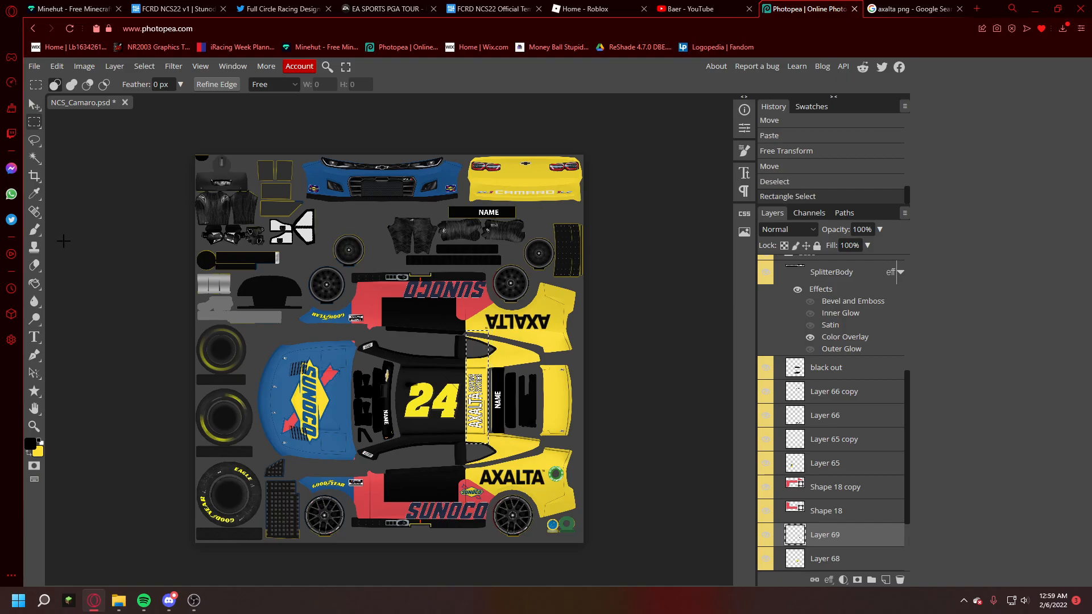
click(29, 444)
drag(197, 260, 111, 256)
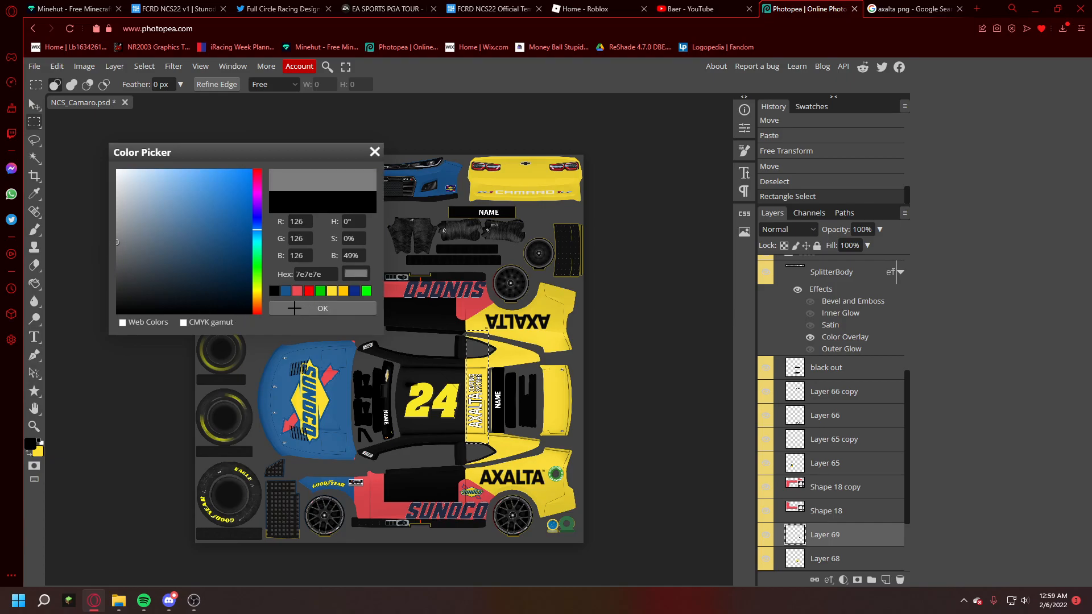
click(323, 309)
Step: Fill the strip around the Axalta Coating Systems logo with the gray on Layer 69 and deselect
click(35, 283)
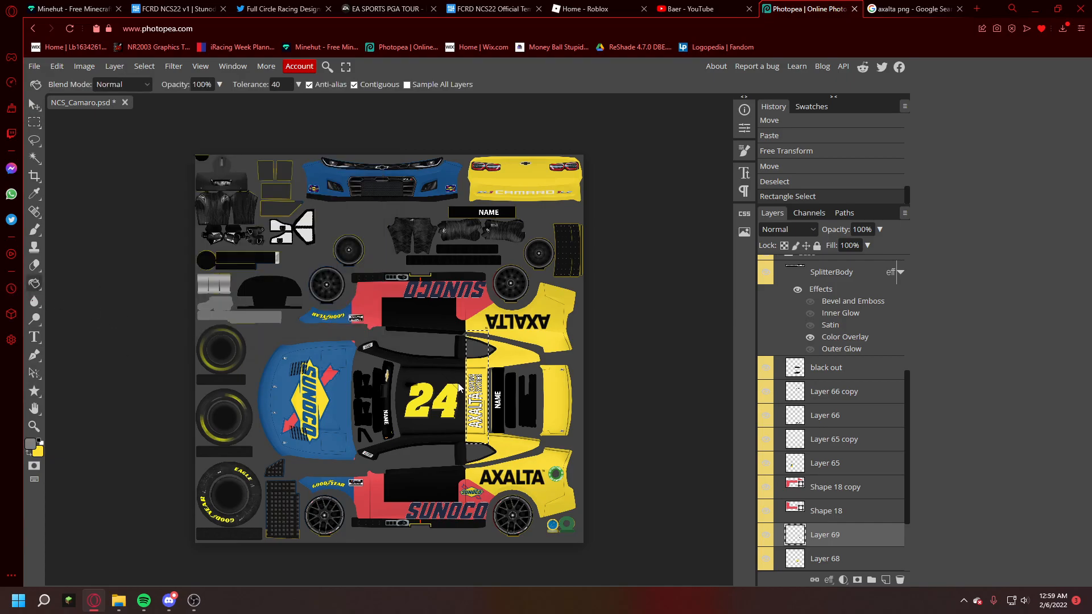
click(475, 371)
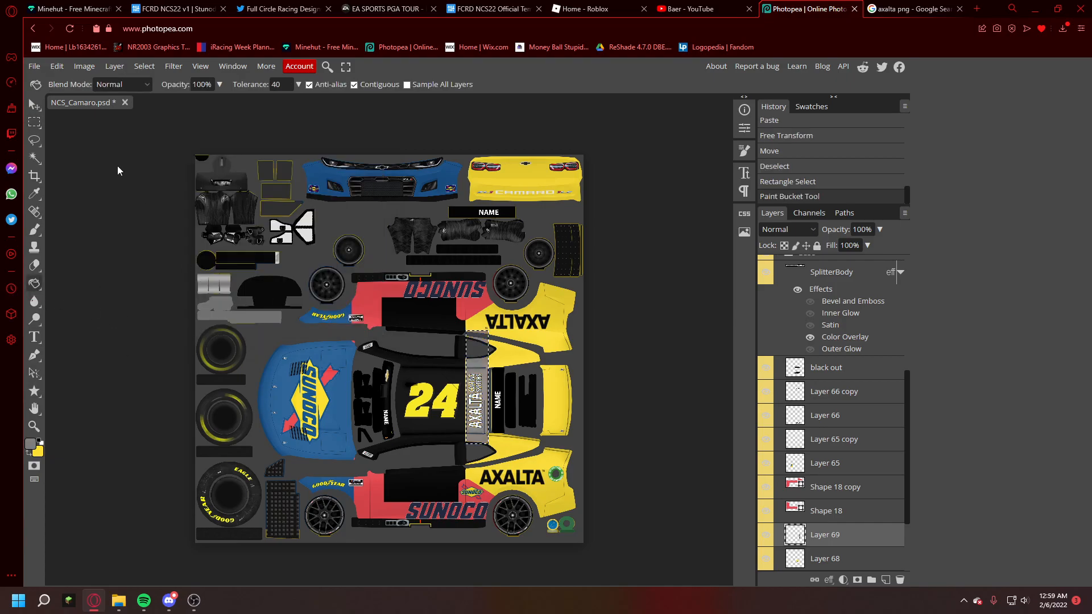
click(35, 123)
key(ctrl+d)
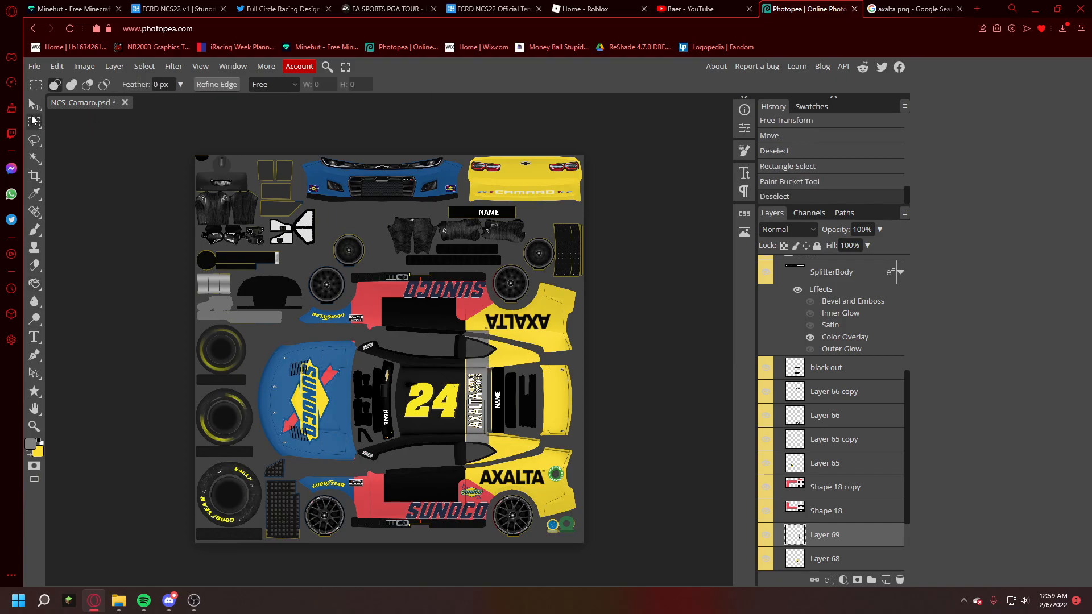
Step: Select a narrow vertical strip along the gray band's front edge, fill it with gray, and deselect
drag(465, 329, 471, 445)
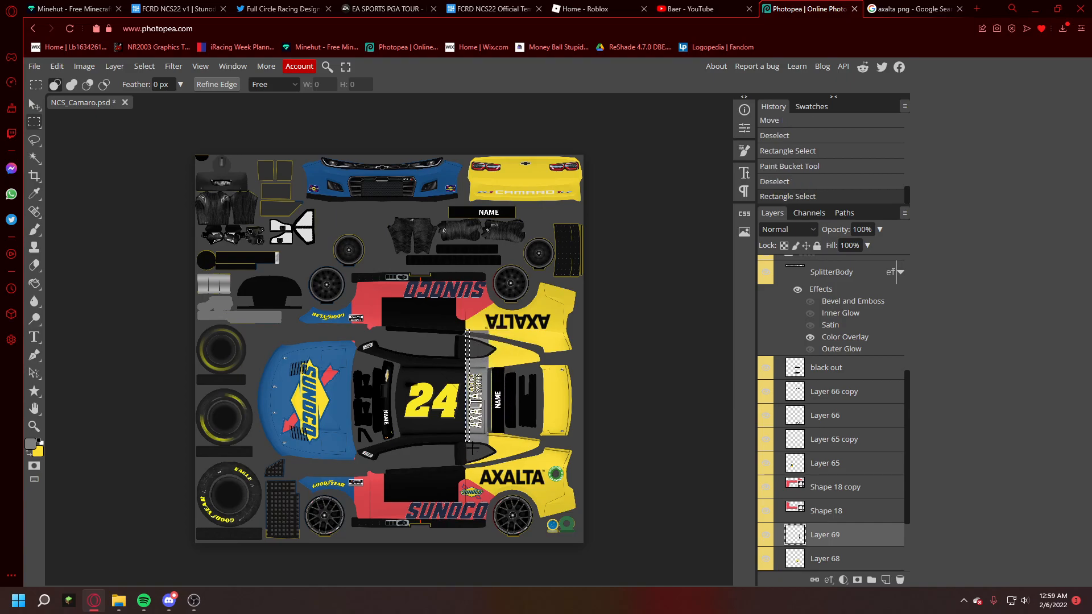
click(34, 283)
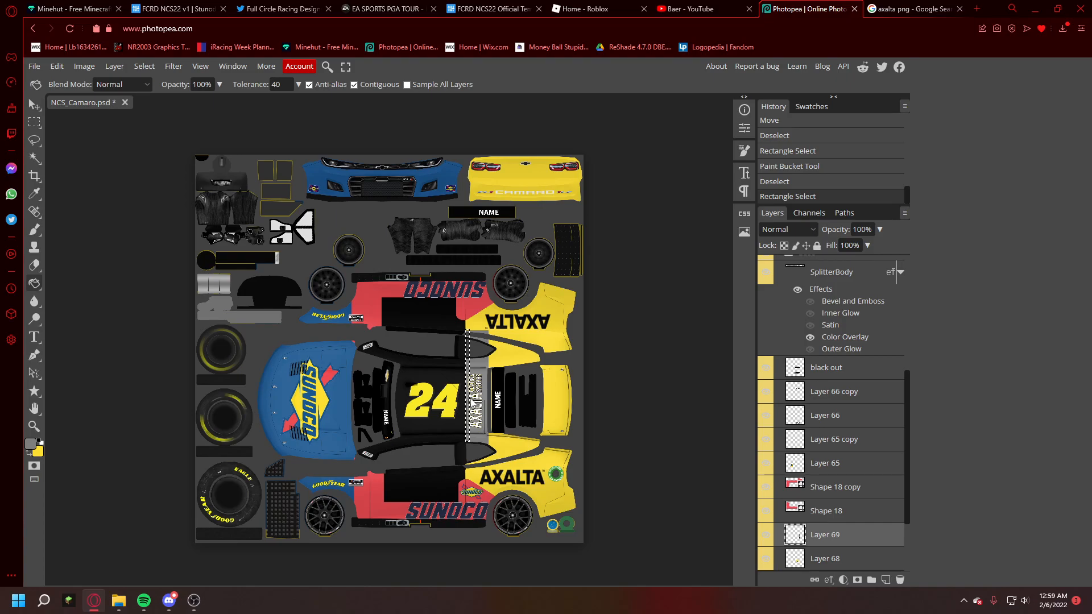
click(469, 402)
click(34, 123)
click(91, 153)
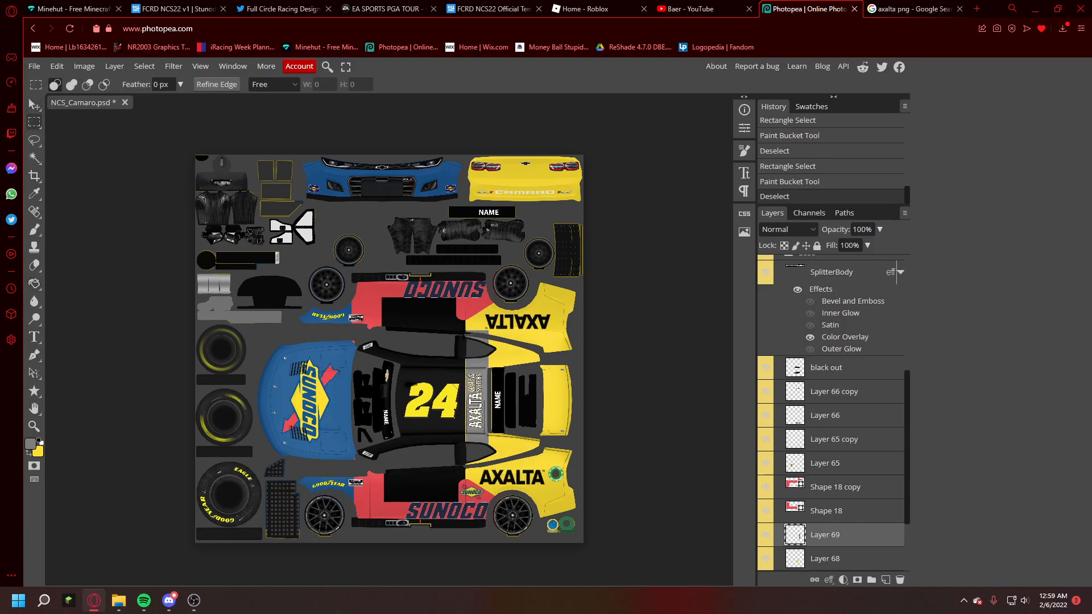
Step: Fill an even thinner selection at the boundary between the black roof and the gray band with gray, then deselect
drag(466, 331, 468, 444)
click(35, 284)
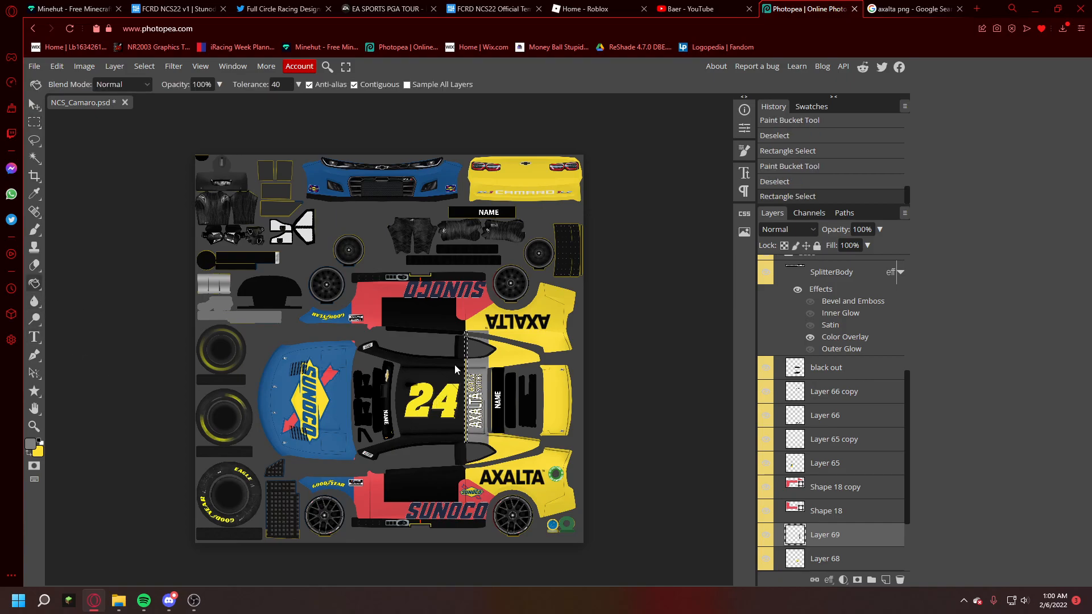
click(473, 423)
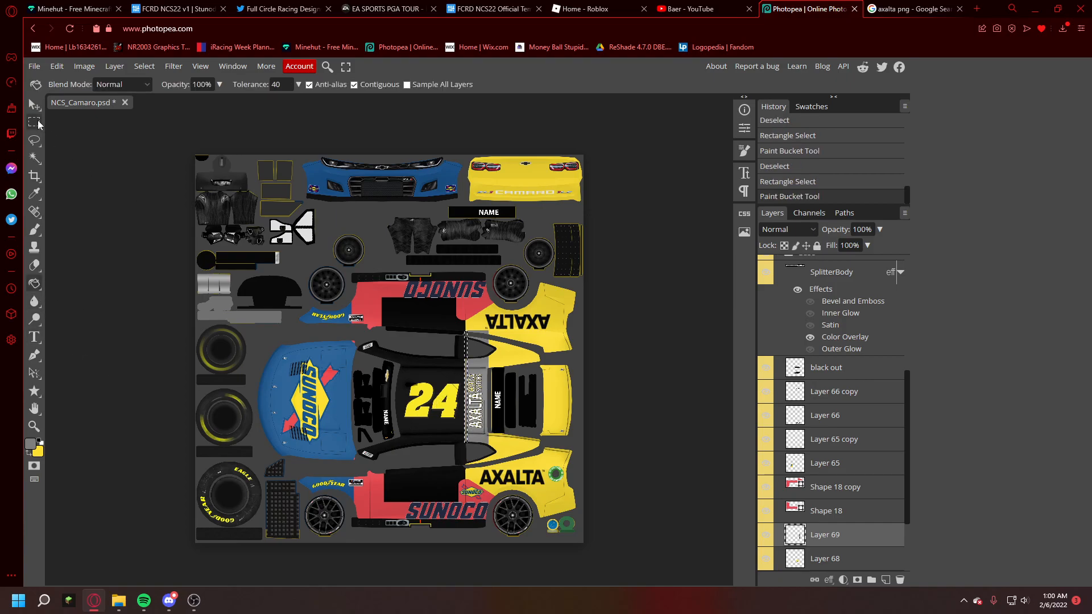
click(35, 123)
click(126, 164)
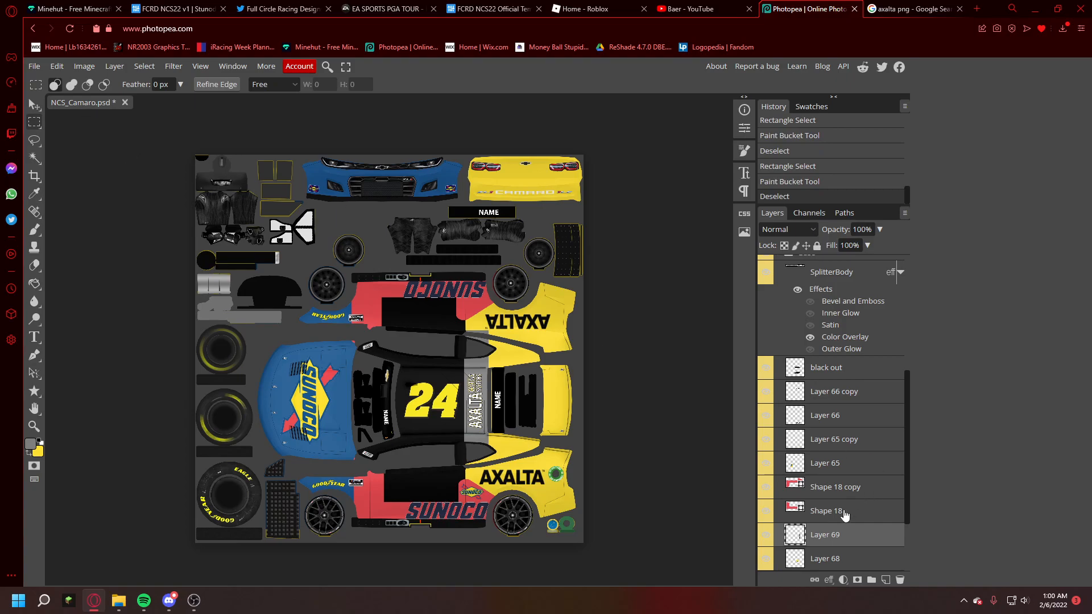
Step: Duplicate Layer 68, which holds the yellow roof number 24
scroll(835, 543, down, 3)
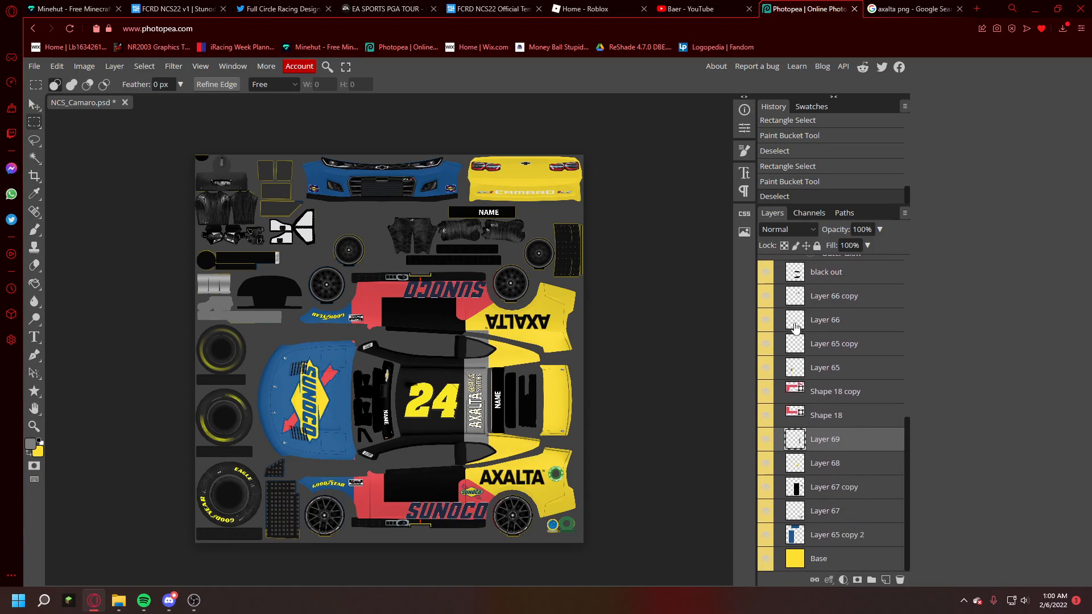
click(833, 464)
click(767, 465)
click(766, 466)
right_click(848, 467)
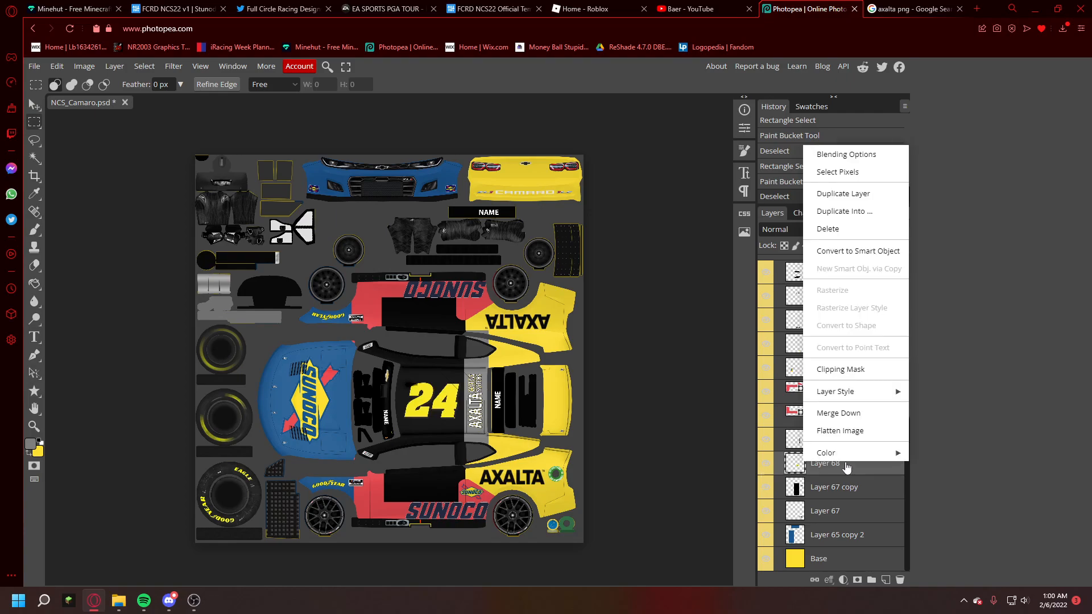
click(846, 195)
Step: Move the duplicated 24 onto the lower side of the car ahead of the Sunoco lettering and place its layer directly below black out
drag(493, 349, 535, 410)
key(ctrl+d)
click(34, 105)
drag(366, 355, 342, 444)
drag(829, 463, 789, 336)
Step: Scale the lower side's 24 to 65.67% width and 81.44% height and nudge it into place on the red area
click(57, 66)
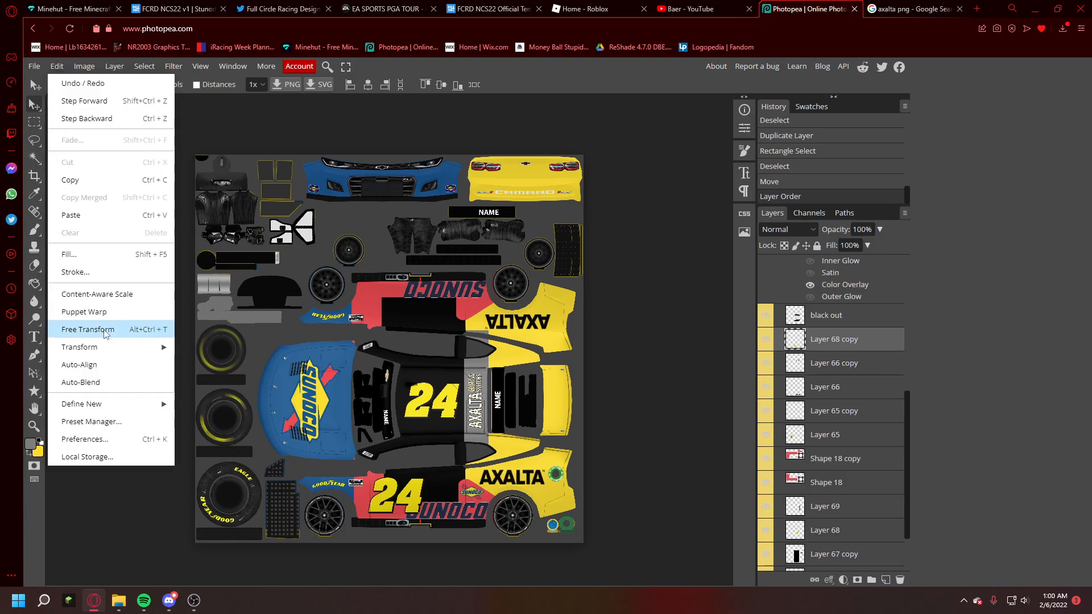
click(101, 323)
mouse_move(420, 492)
mouse_down()
mouse_move(417, 477)
mouse_move(398, 488)
mouse_up()
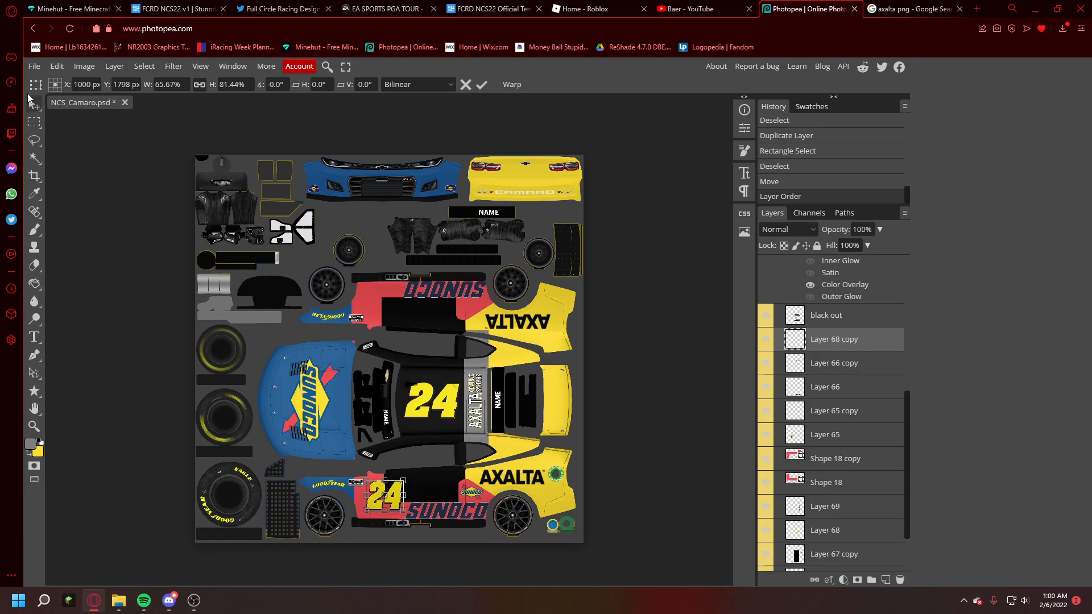
key(Return)
drag(202, 278, 199, 277)
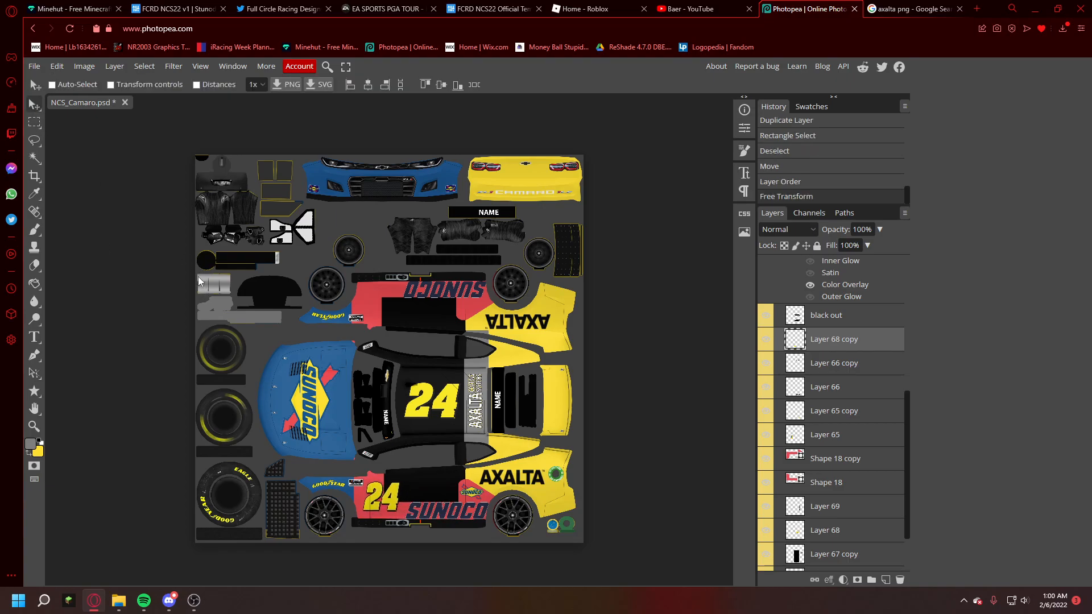
Step: Duplicate the lower side's 24, rotate the copy 180°, and move it onto the red area of the upper side
right_click(829, 332)
click(766, 318)
click(57, 66)
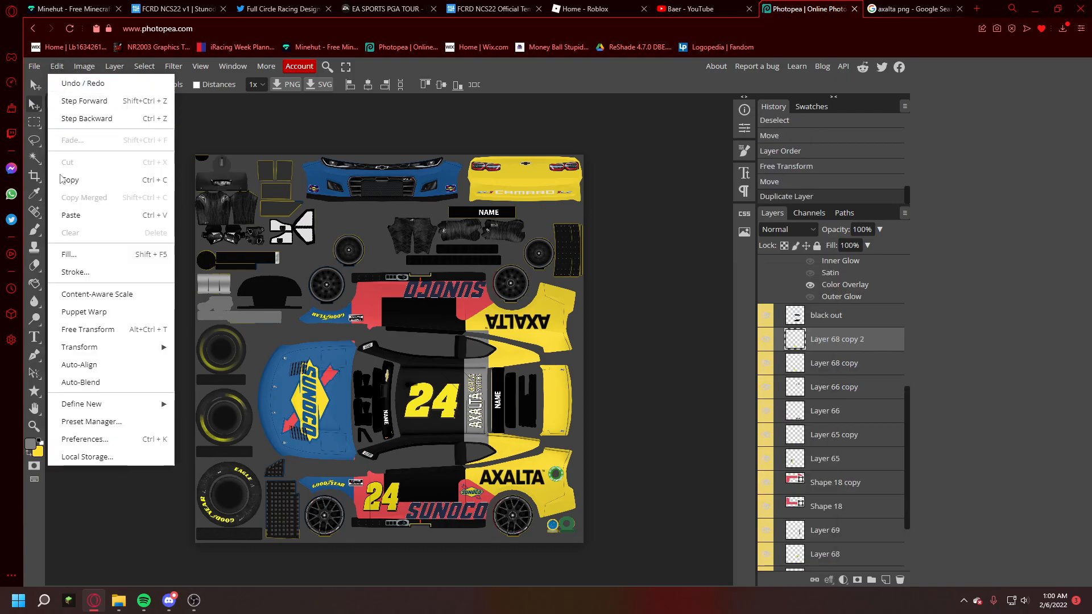
click(85, 329)
right_click(393, 500)
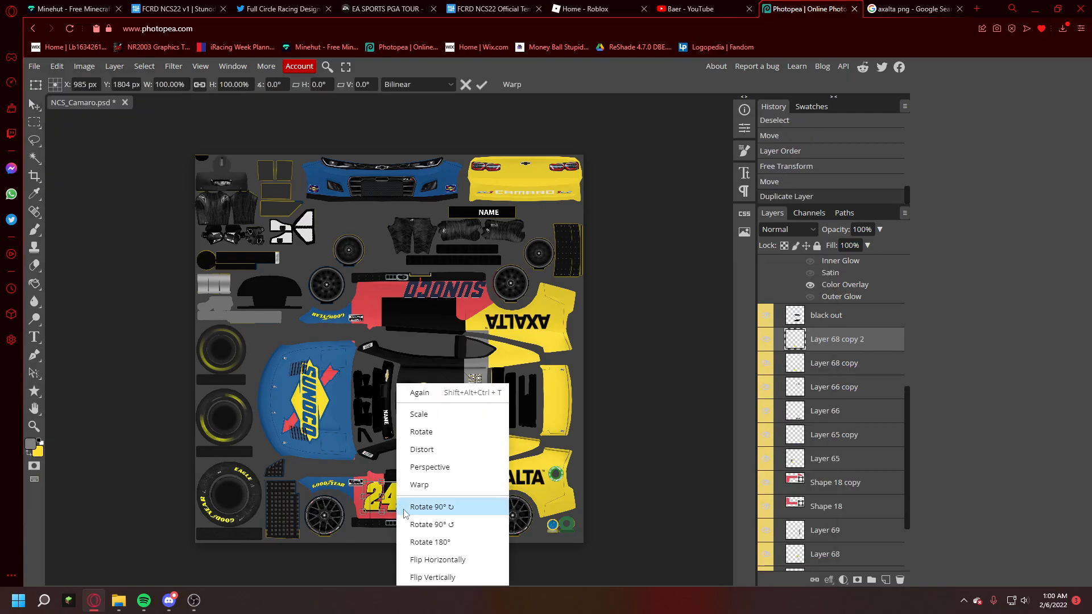
click(422, 541)
click(35, 106)
drag(268, 396, 269, 208)
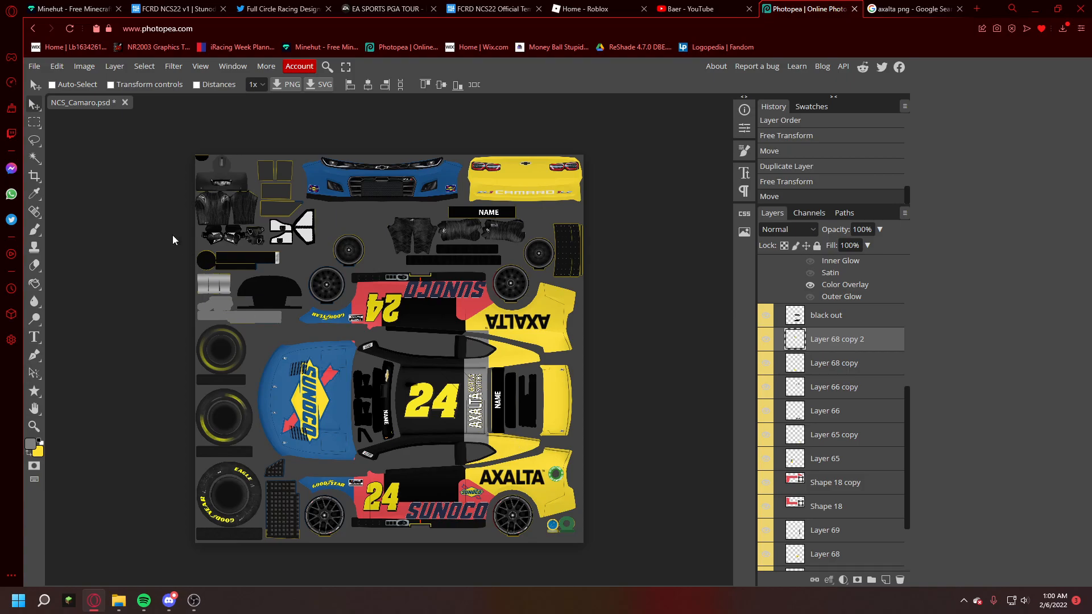
click(35, 66)
mouse_move(87, 238)
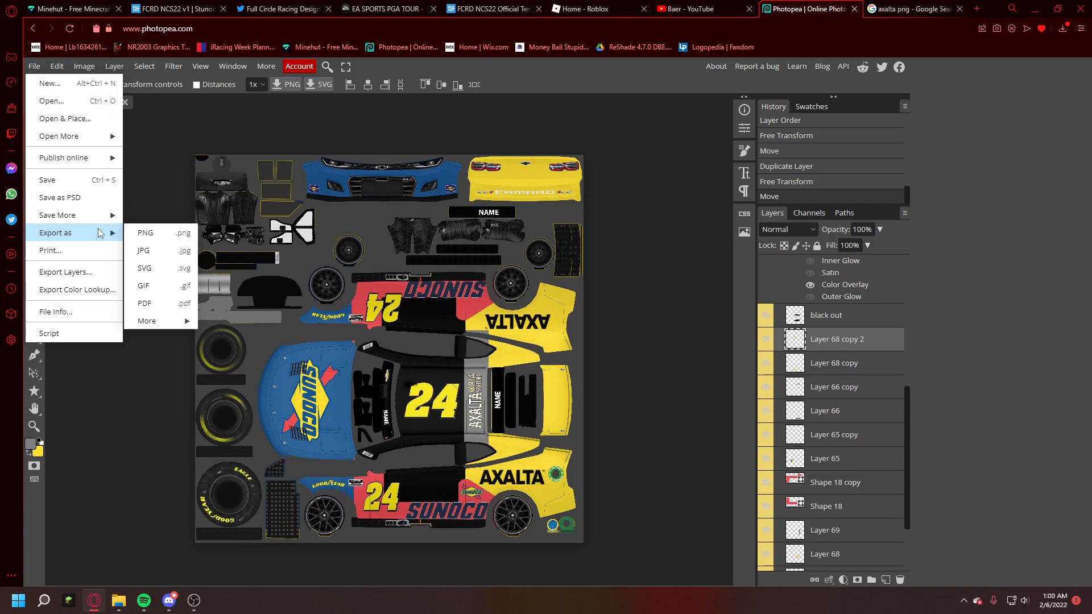
click(83, 199)
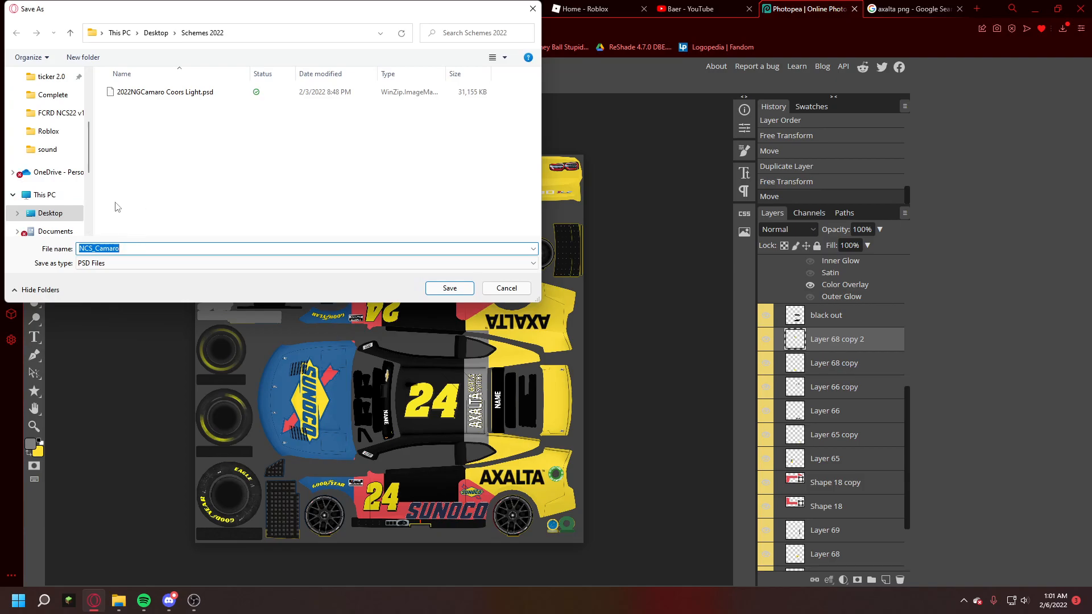
click(506, 289)
Step: Export the finished Camaro scheme as a PNG at 2048 x 2048 px and 100% quality
click(34, 66)
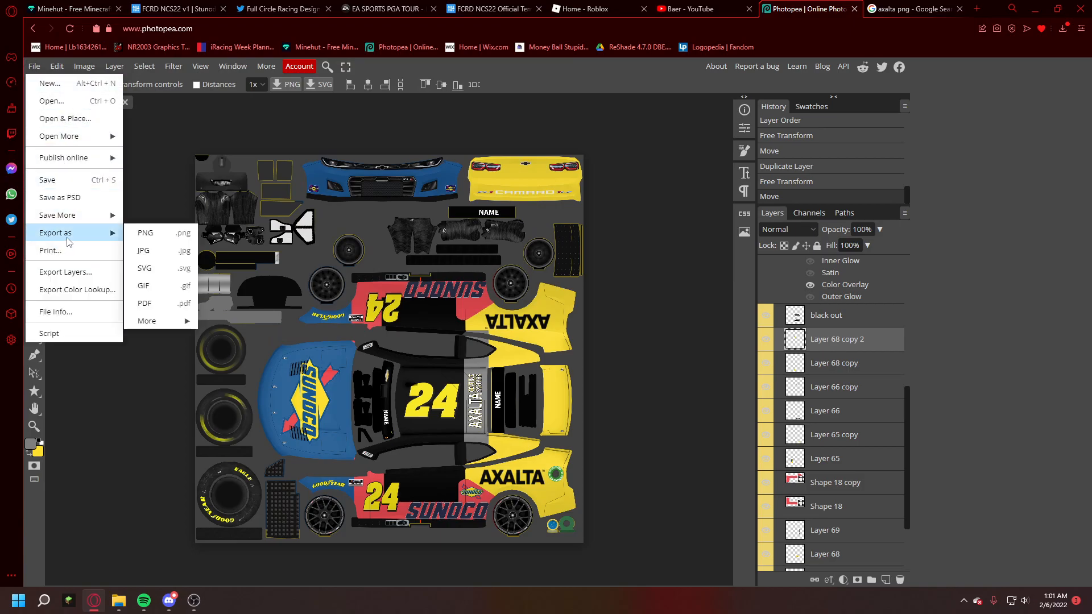
click(146, 232)
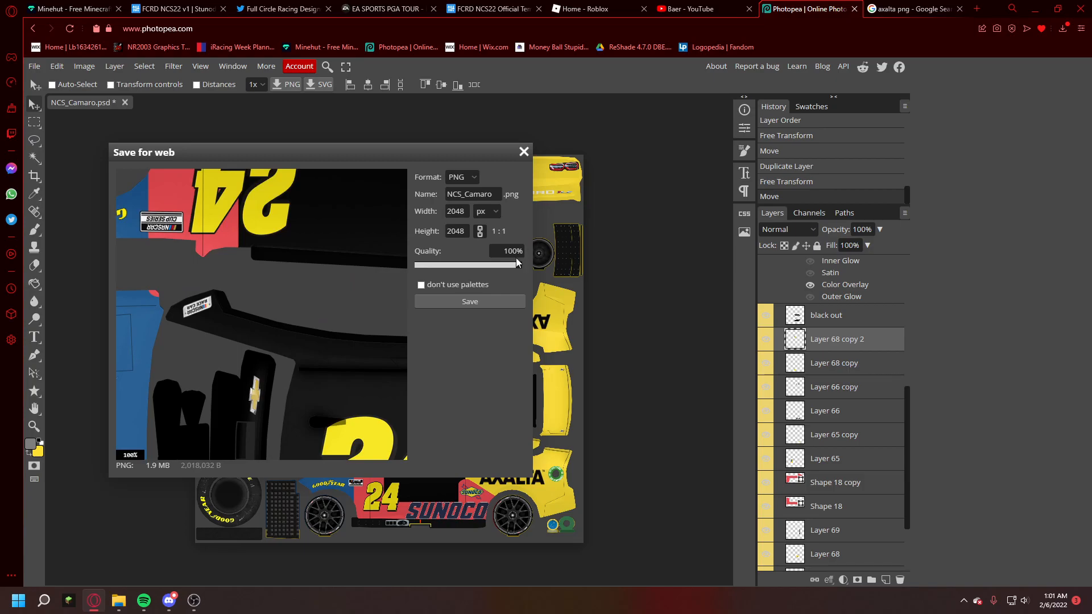
click(488, 301)
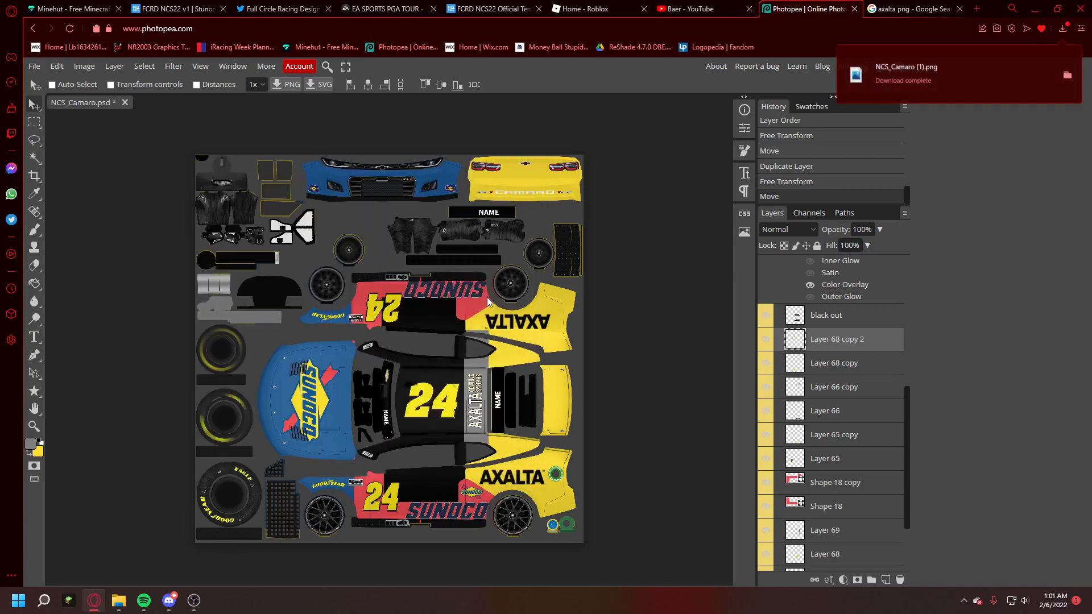
Step: Reload Photopea to discard the open NCS_Camaro document and return to its start page
click(276, 27)
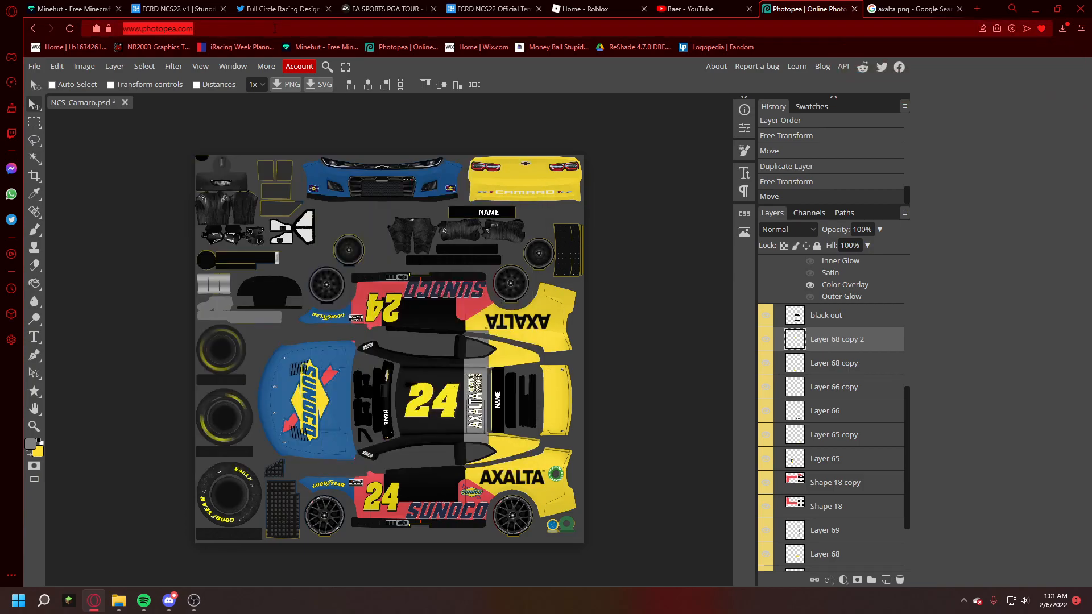
key(Return)
key(Return)
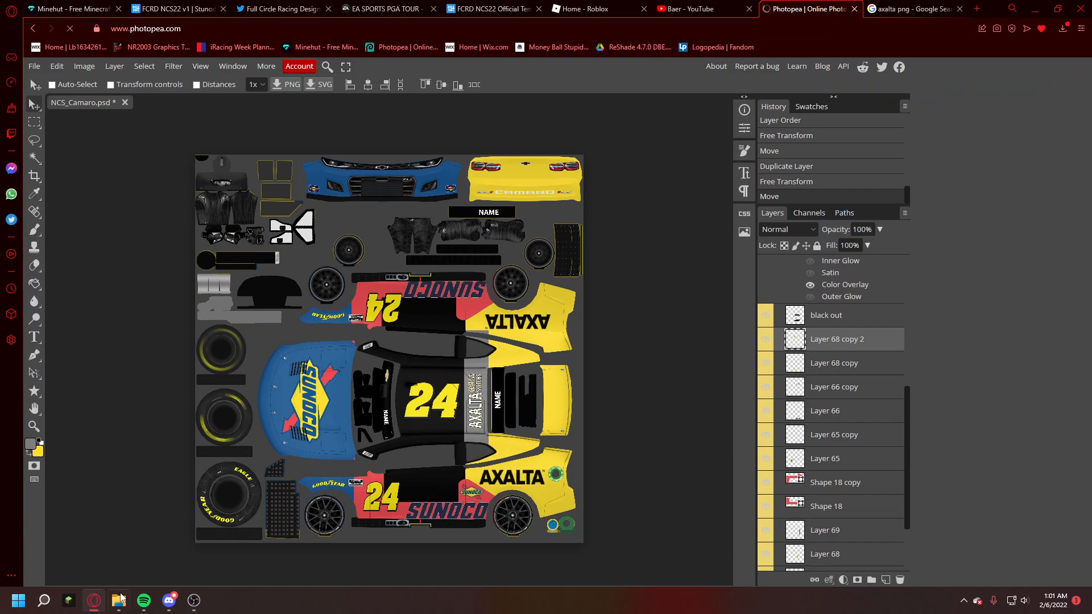
Step: Open 2022NGCamaro Coors Light.psd from the desktop's Schemes 2022 folder in Photopea and look through its layers
click(120, 593)
scroll(439, 432, up, 5)
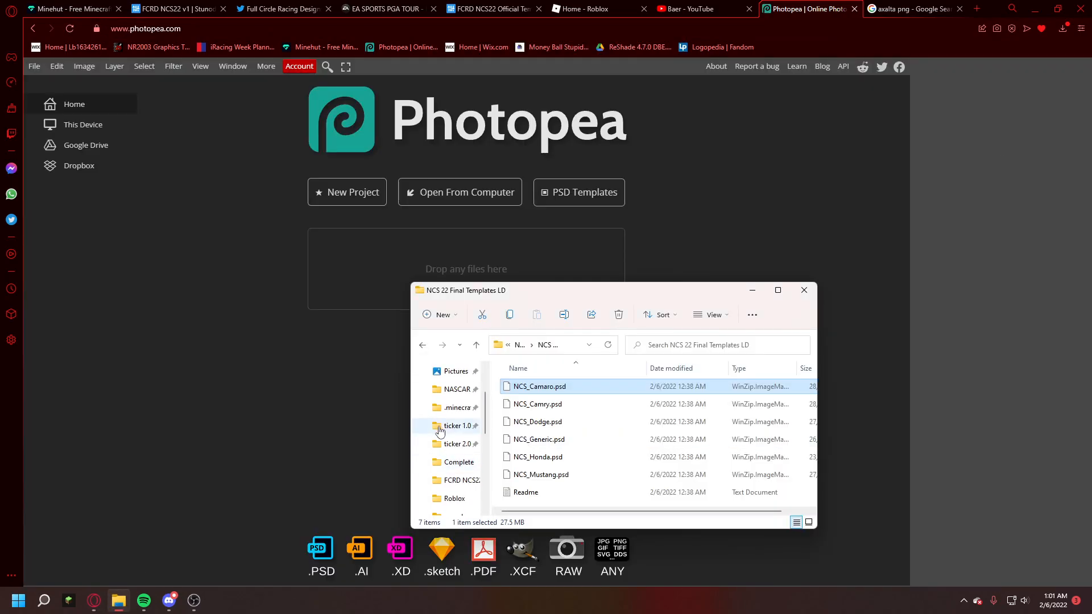
key(super+d)
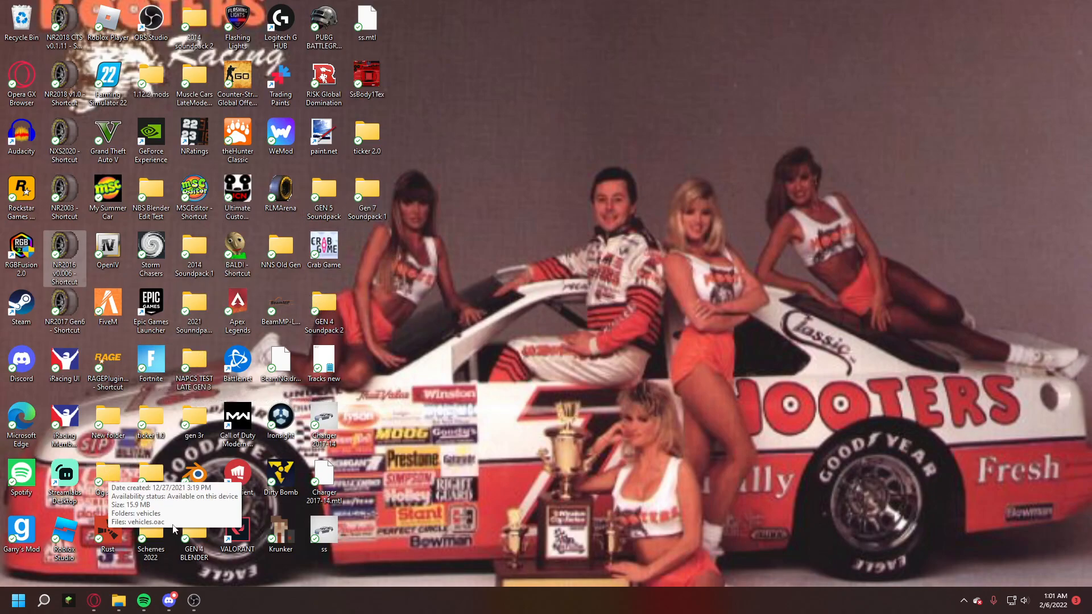
double_click(161, 532)
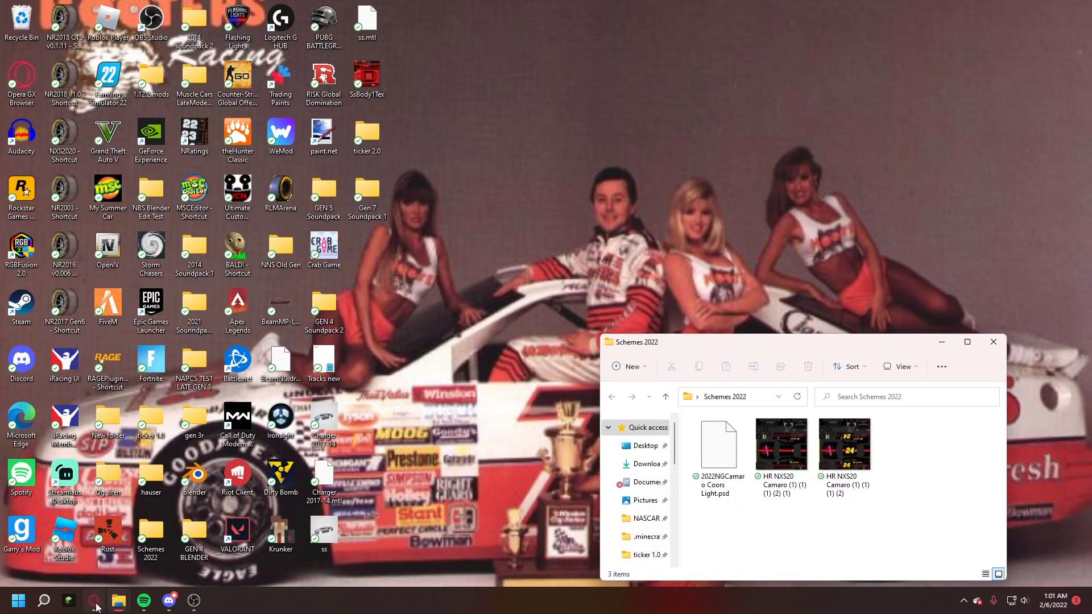
click(95, 602)
mouse_move(118, 601)
click(173, 538)
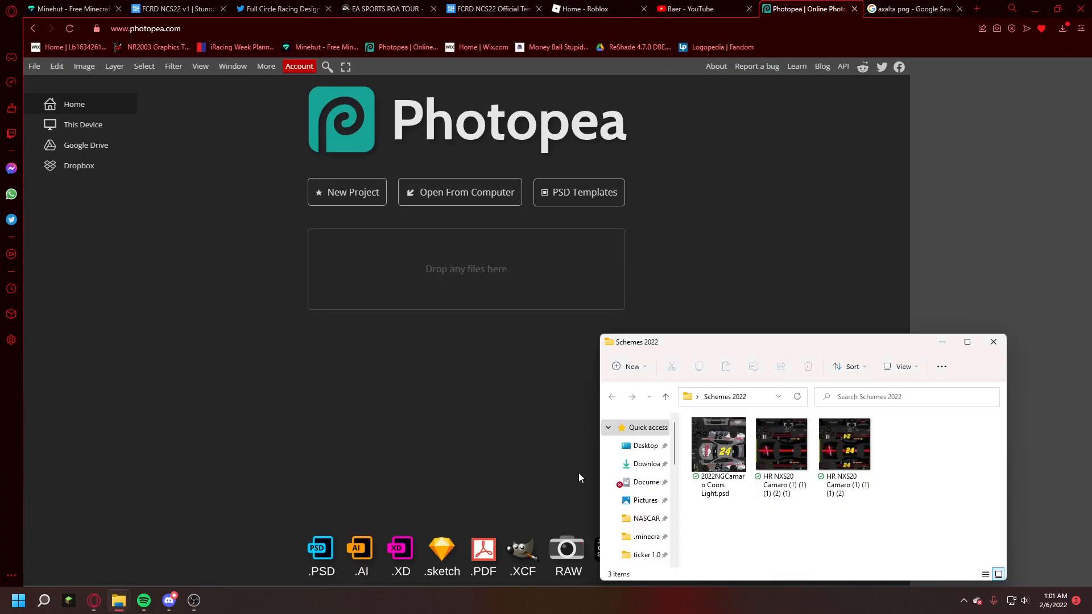
drag(718, 443, 516, 398)
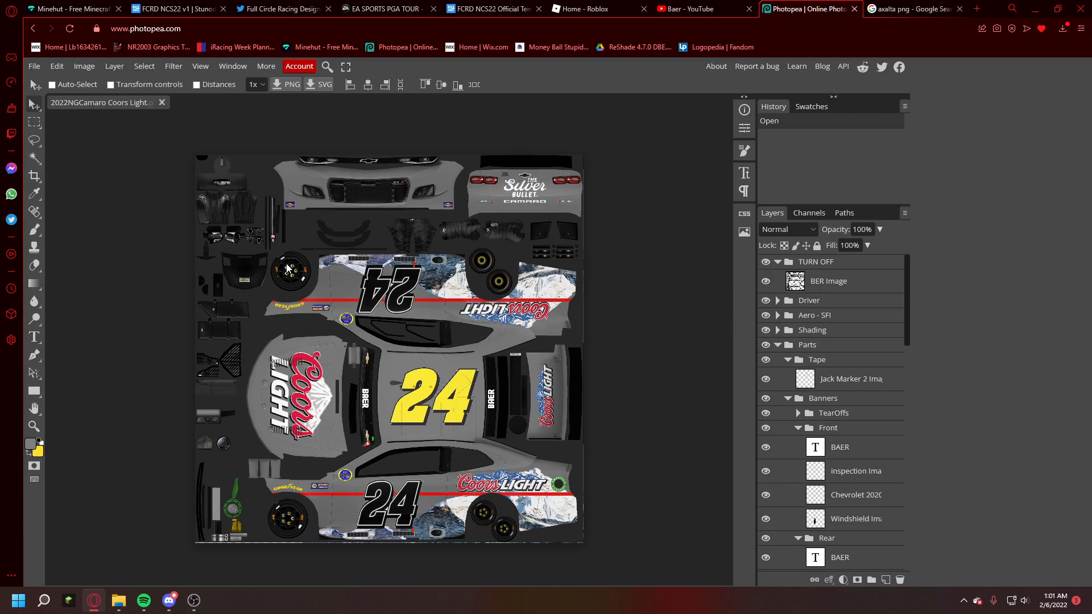
scroll(822, 443, down, 15)
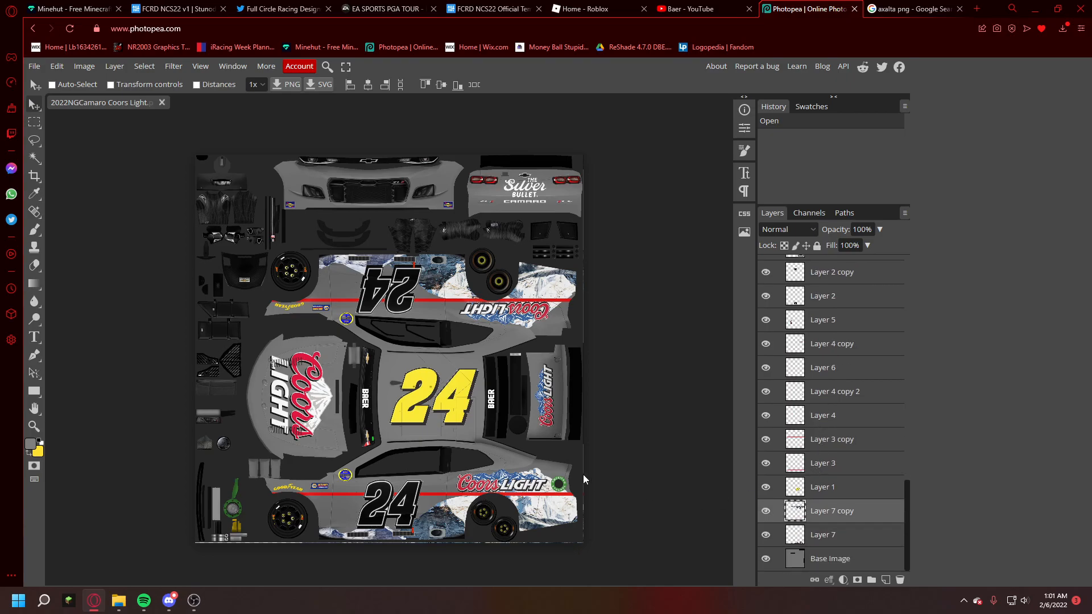
scroll(840, 475, up, 3)
scroll(834, 472, down, 3)
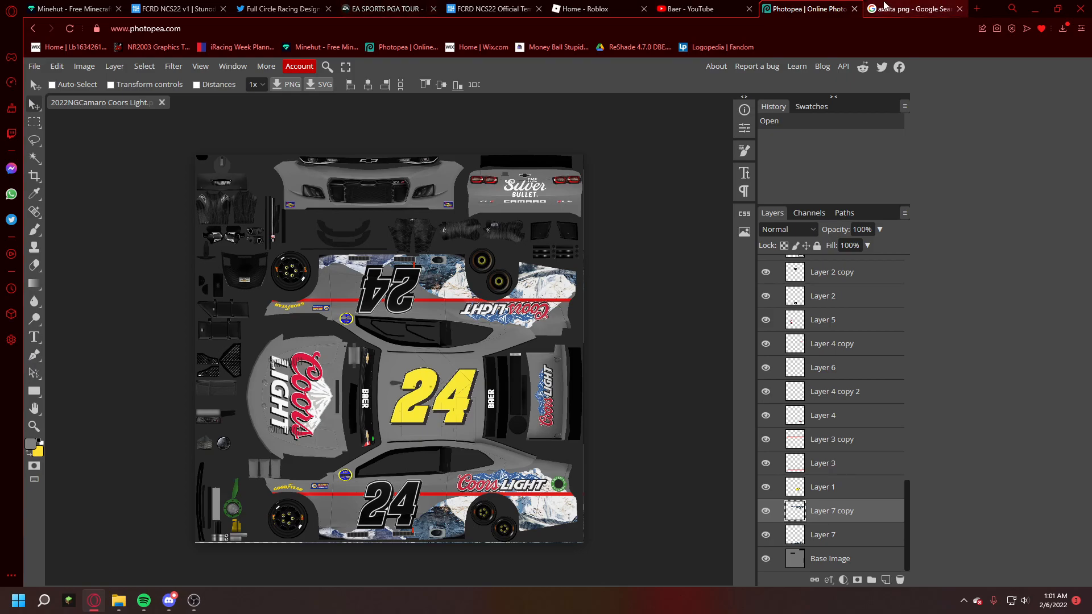
Step: Close the Photopea tab and the axalta png image search tab
click(855, 8)
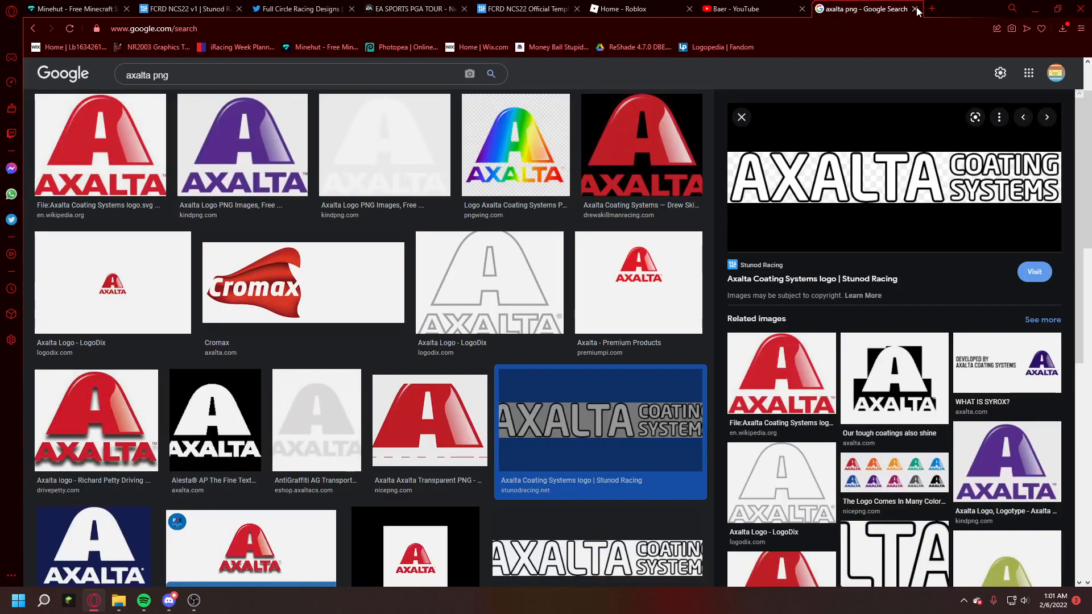
click(915, 8)
scroll(865, 101, up, 20)
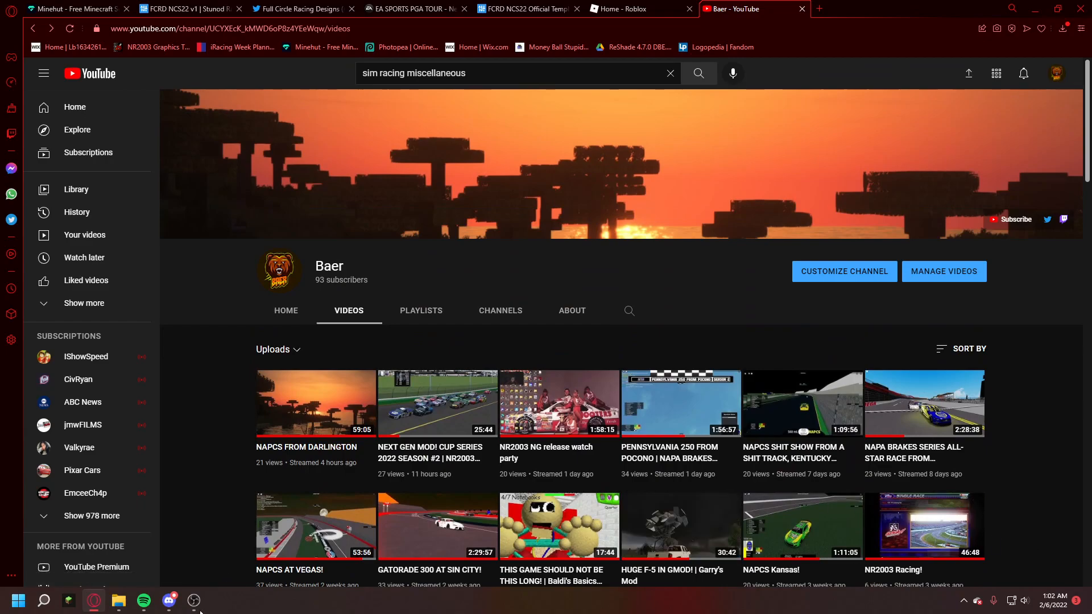
Step: Switch to File Explorer and open the exports_imports folder inside NASCAR Racing 2003 Season
mouse_move(119, 600)
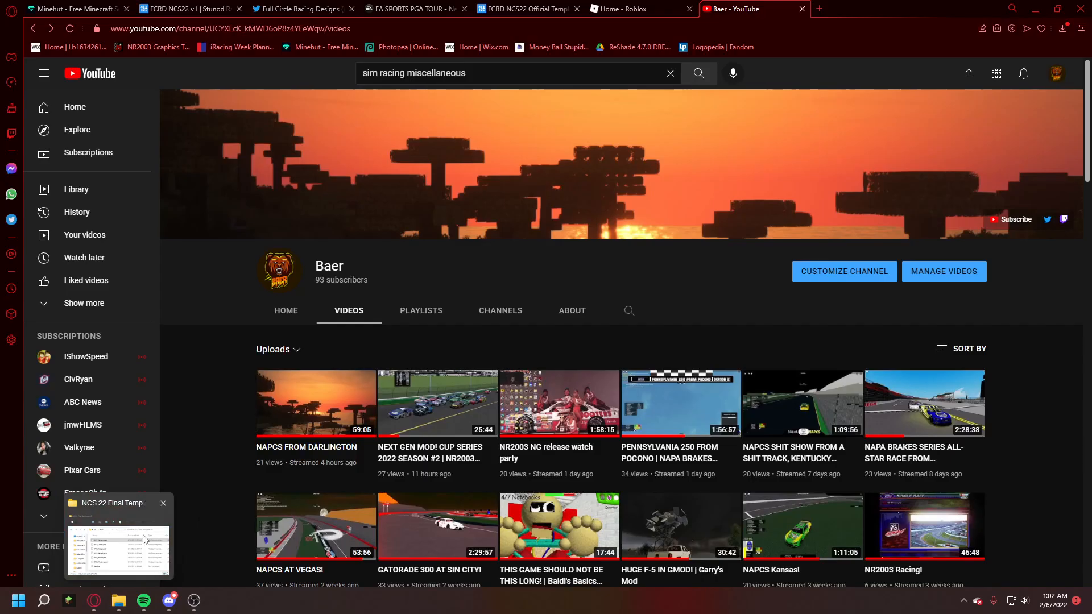
click(146, 539)
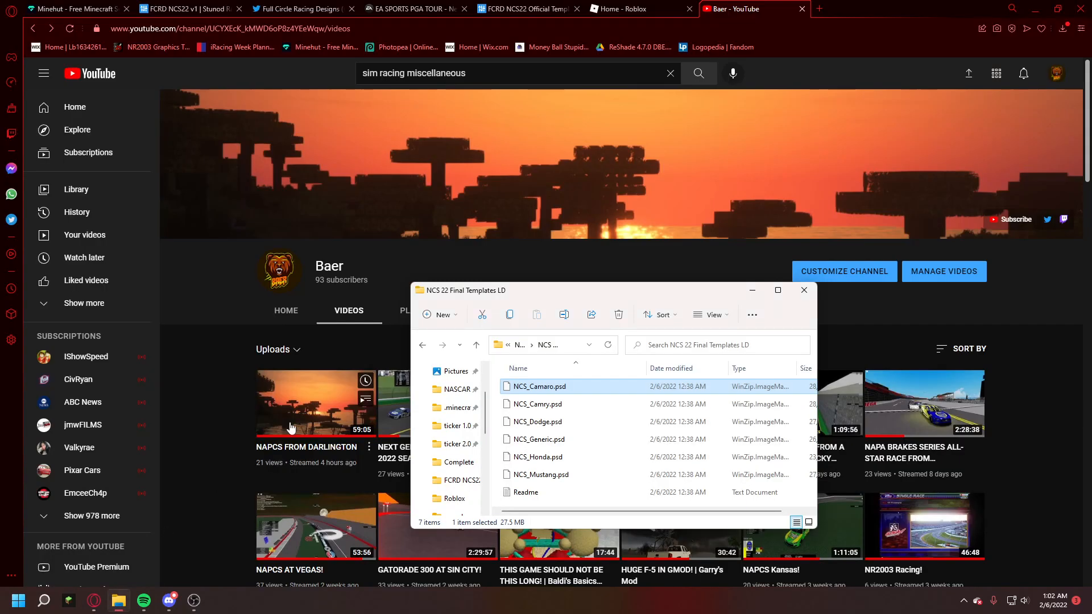
click(461, 391)
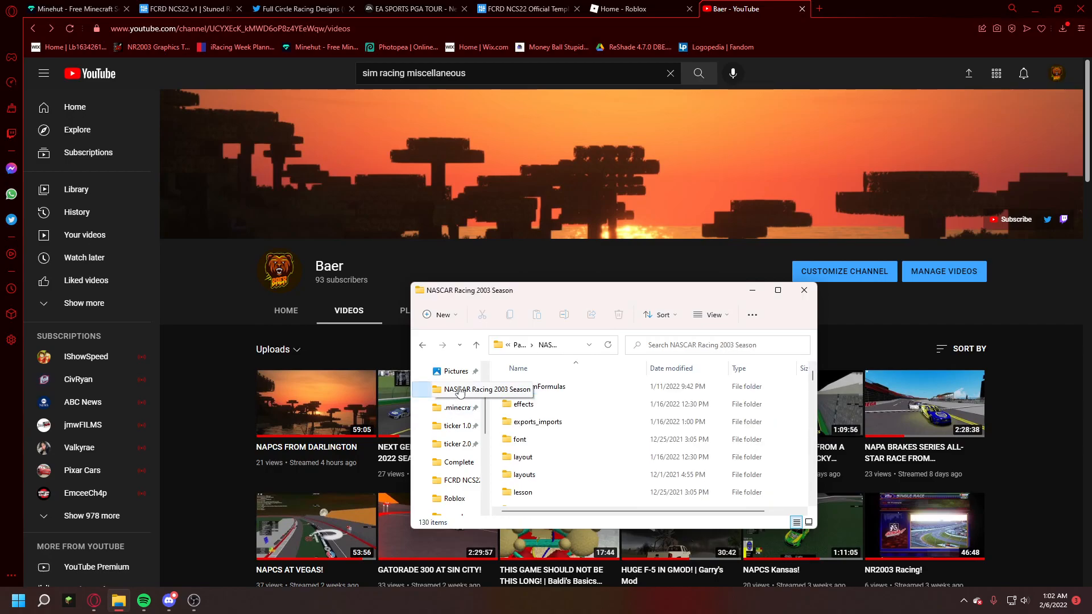
double_click(539, 422)
scroll(550, 422, down, 2)
scroll(549, 421, up, 2)
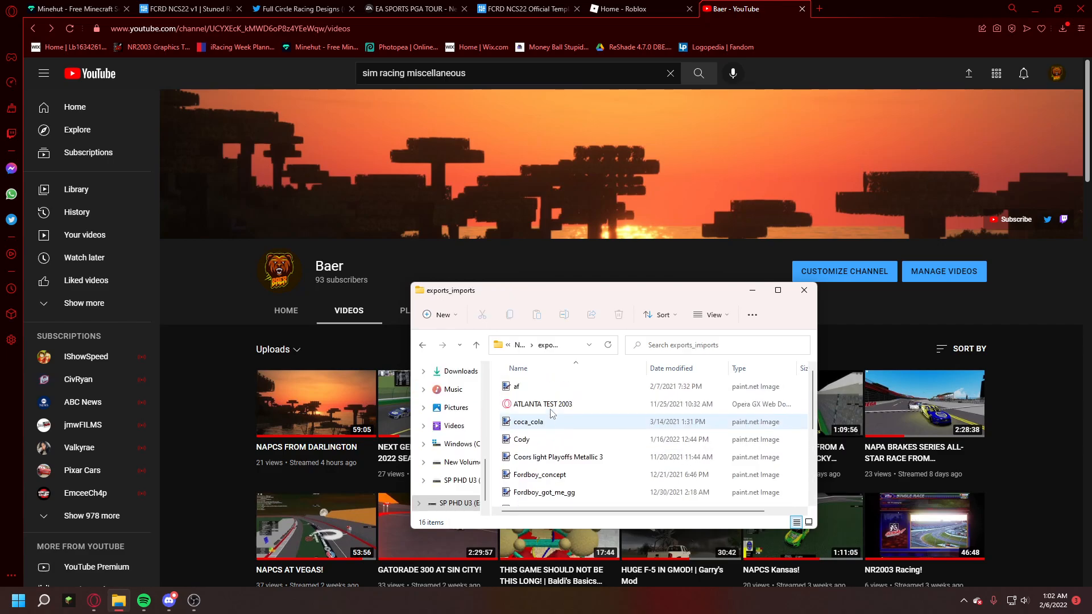
Step: Open Photopea in a new browser tab and load the exported NCS_Camaro (1) PNG into it
click(819, 9)
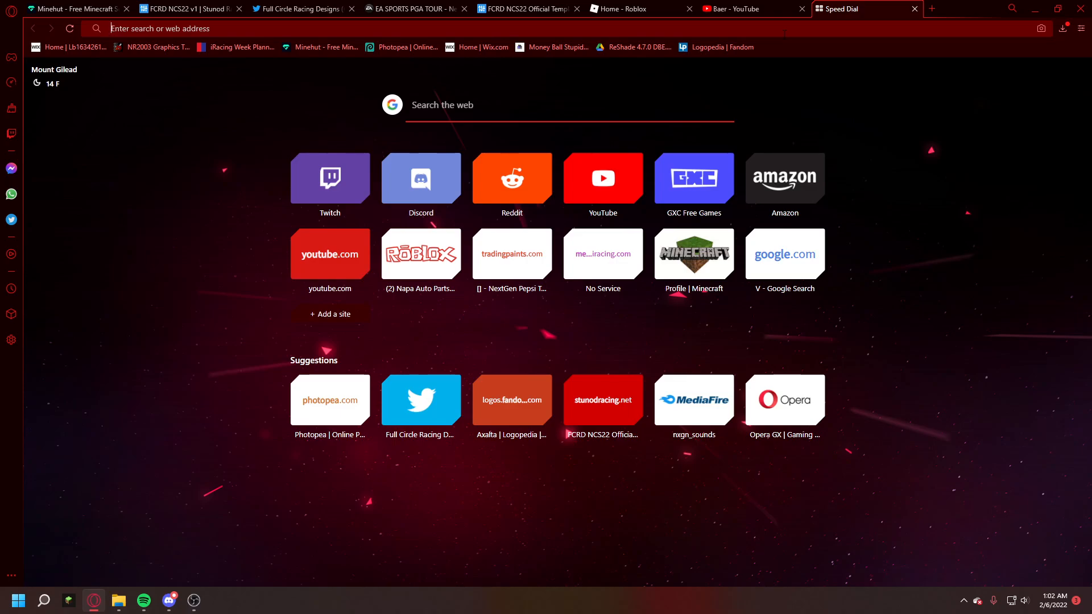
text(p)
key(Return)
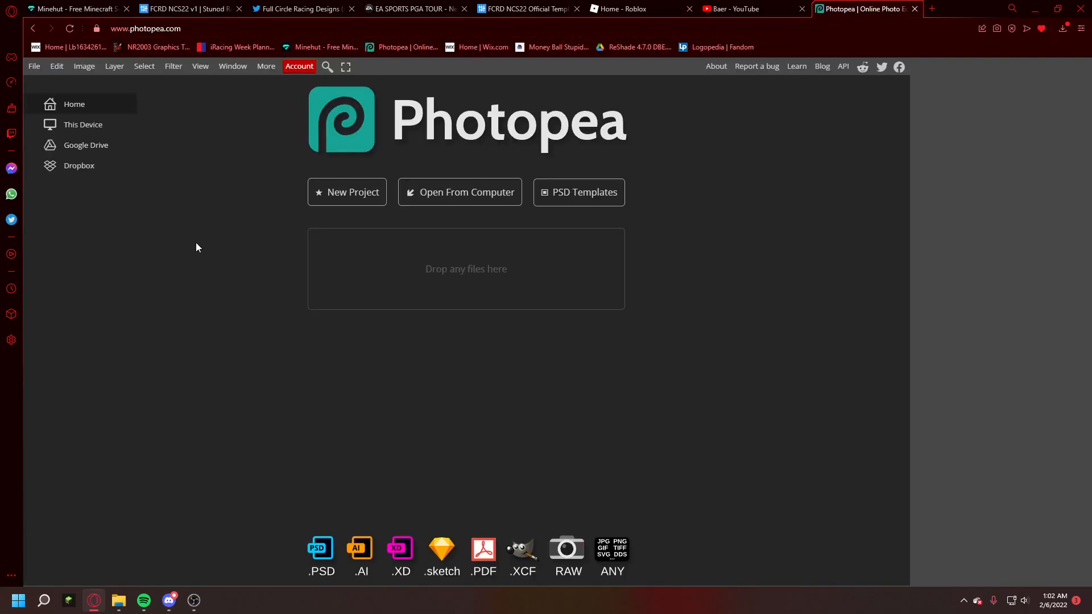
click(119, 601)
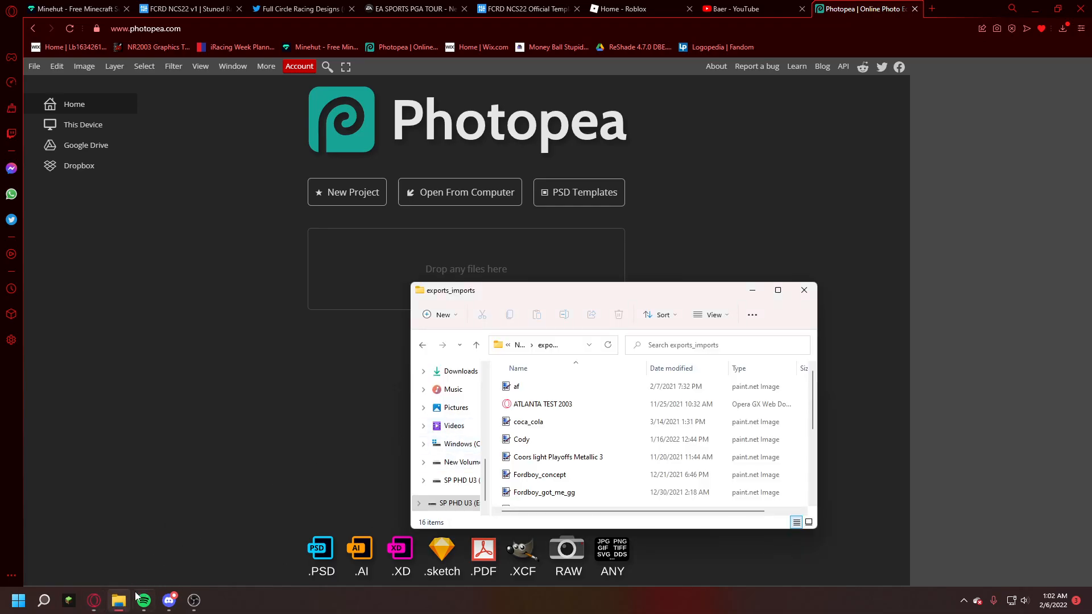
right_click(119, 600)
click(308, 344)
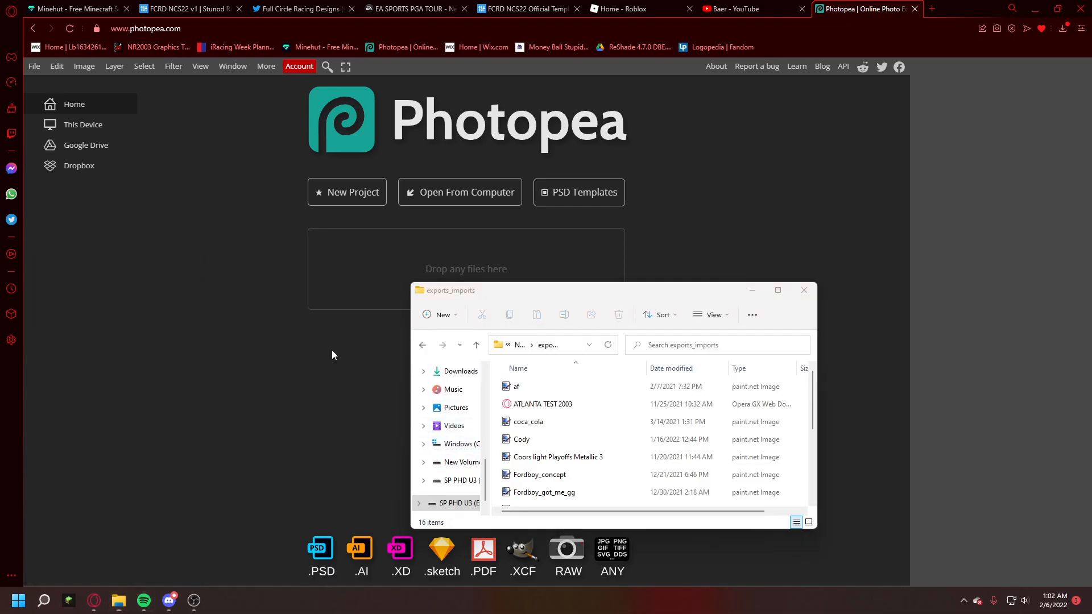
click(300, 351)
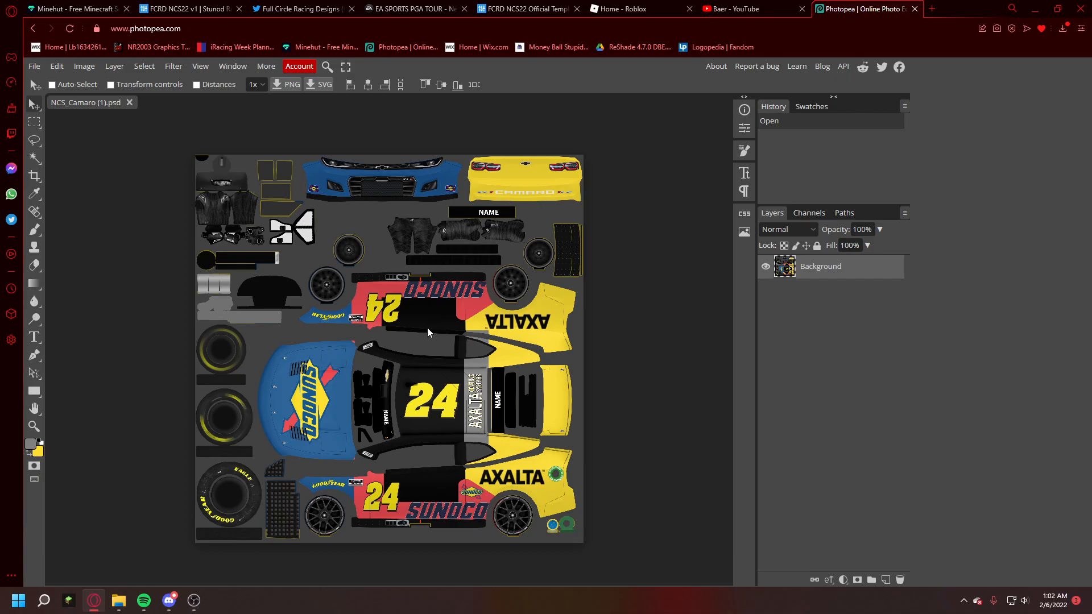
Step: Export the flattened NCS_Camaro (1) image as a TGA at 2048 x 2048 px
click(32, 69)
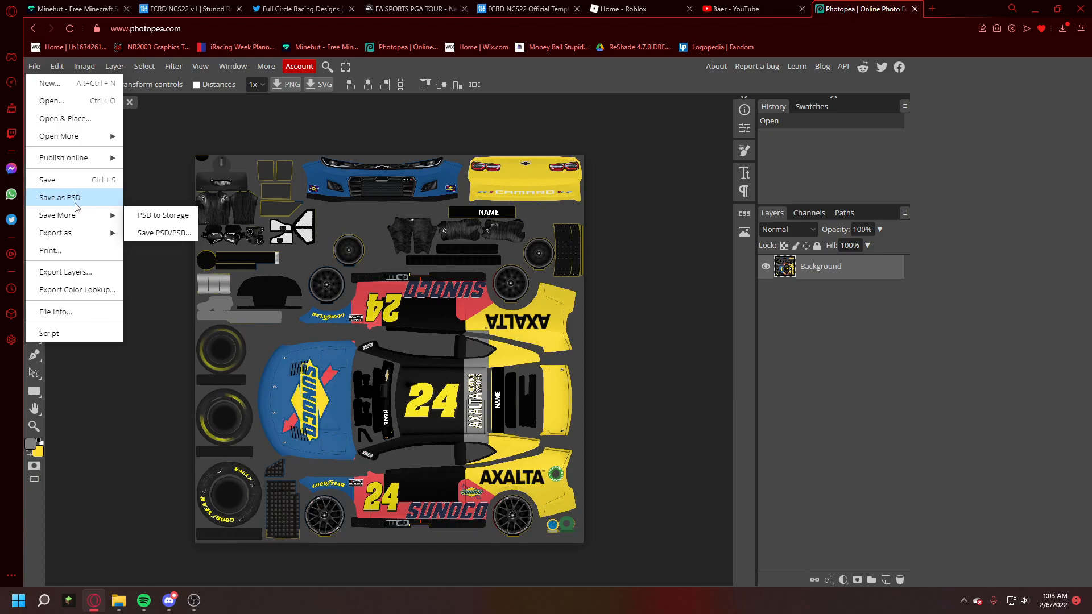
mouse_move(77, 239)
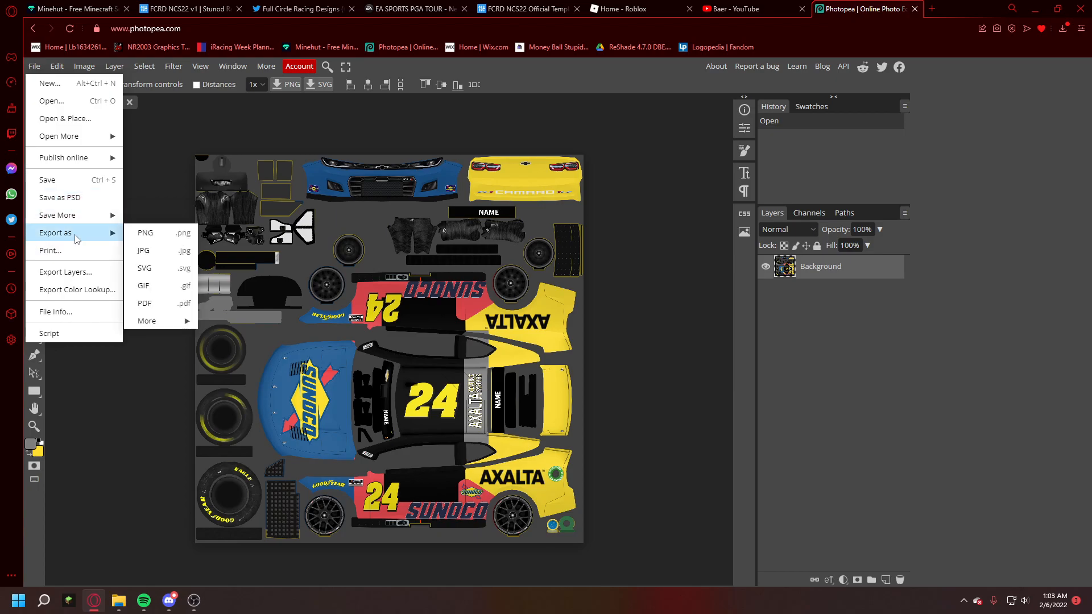
mouse_move(157, 330)
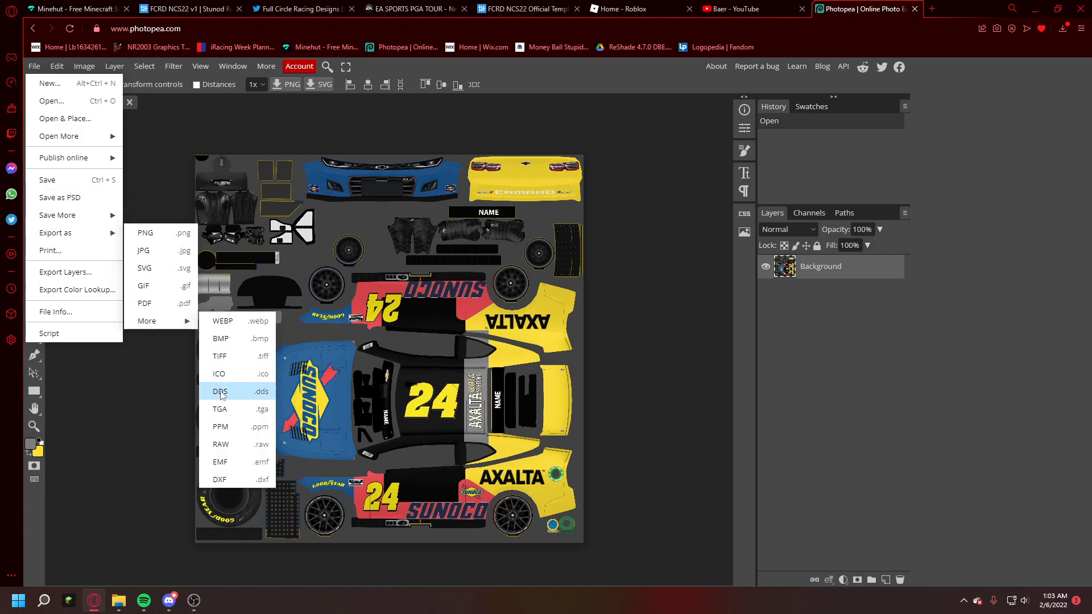
click(221, 409)
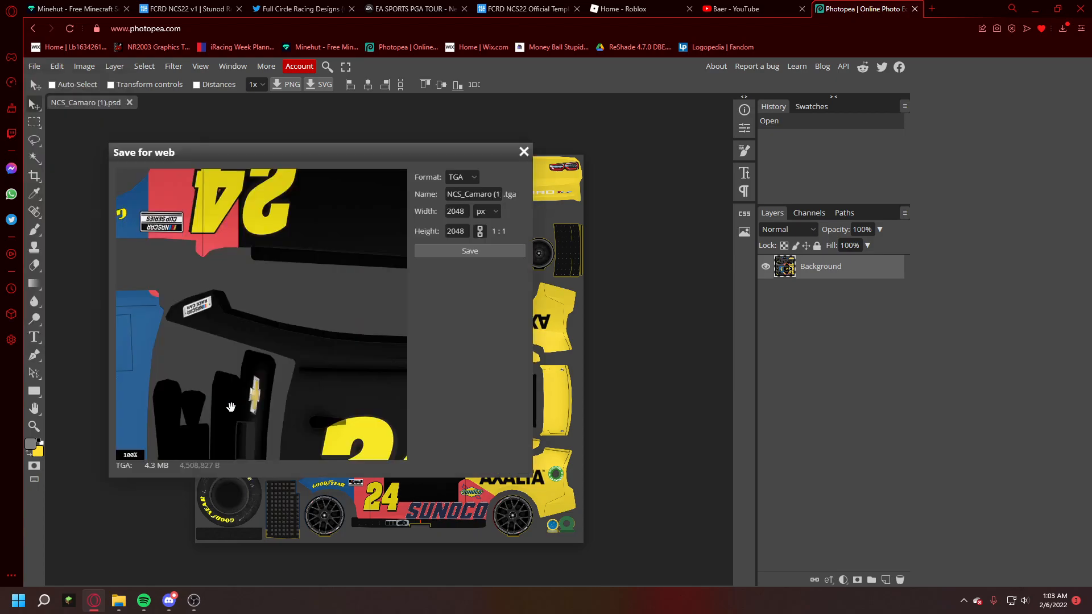
click(428, 252)
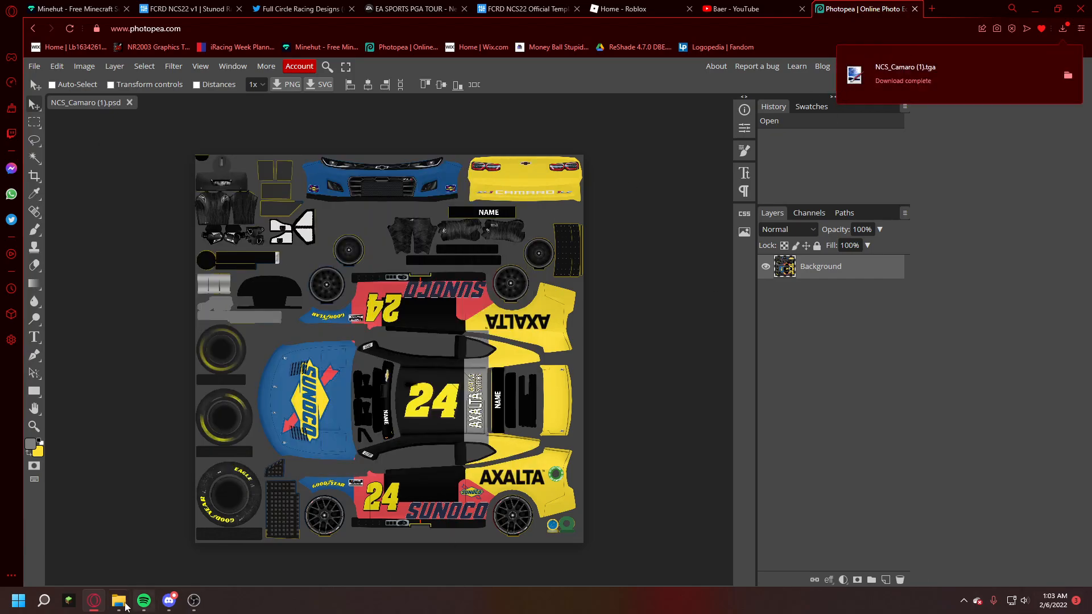
Step: Copy the exported NCS_Camaro (1) TGA file from Downloads into the exports_imports folder
mouse_move(131, 607)
click(71, 546)
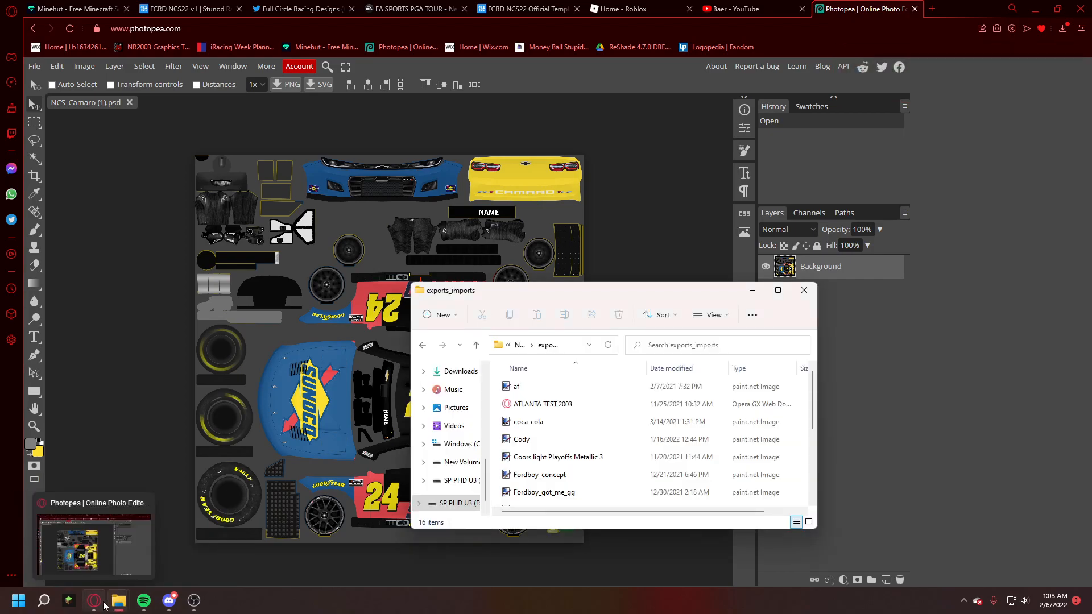
click(163, 564)
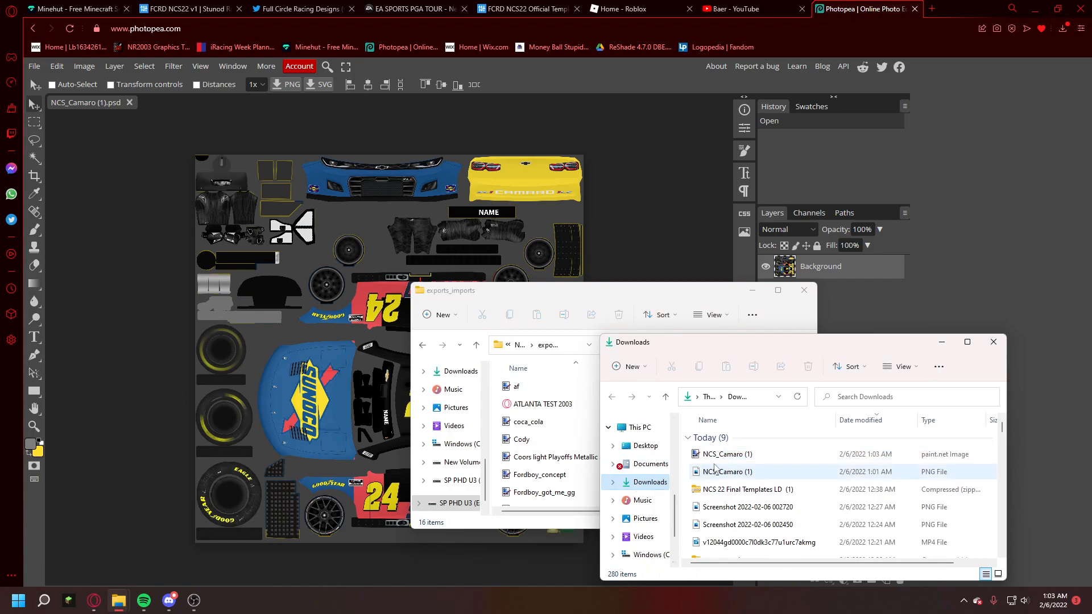
click(496, 443)
key(ctrl+v)
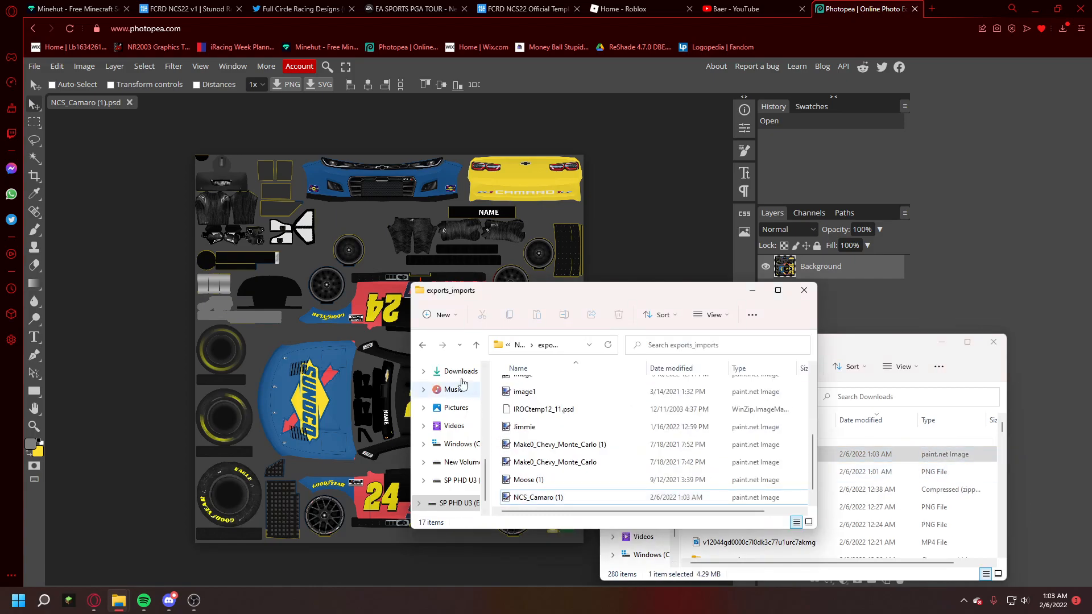
Step: Close both File Explorer windows and the Photopea tab, and return to the desktop
click(804, 290)
click(993, 342)
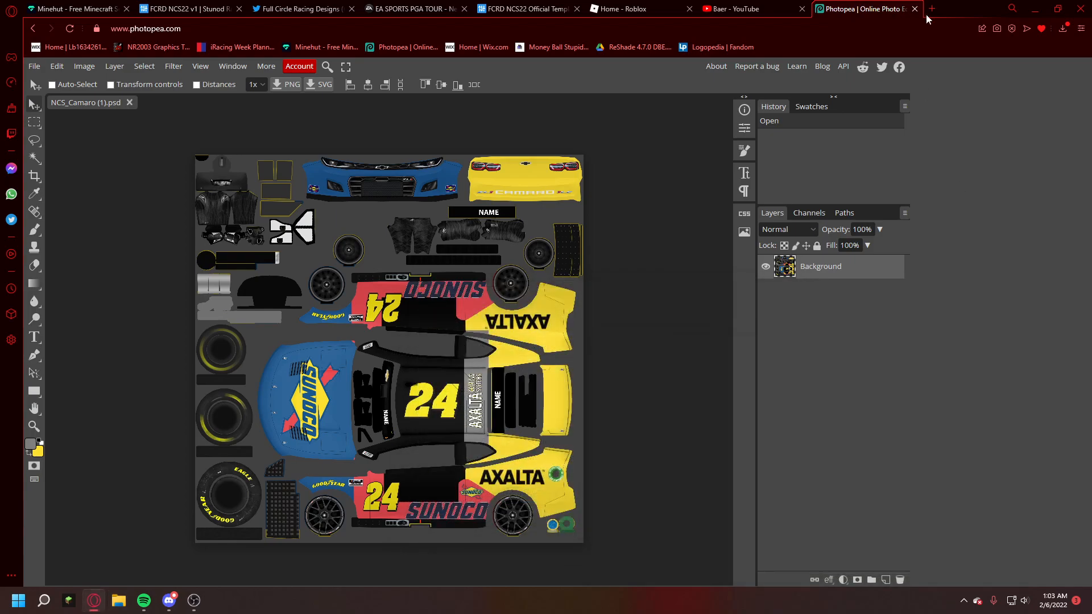
click(914, 8)
key(super+d)
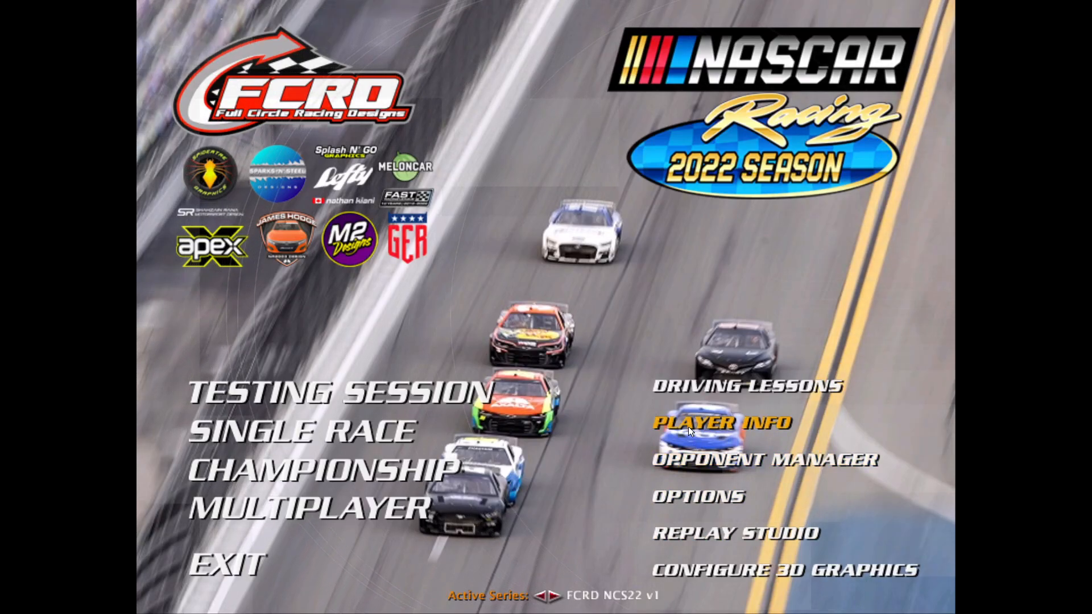
Step: Open the Opponent Manager and select the number 79 car at the end of the ncs22 roster
click(688, 427)
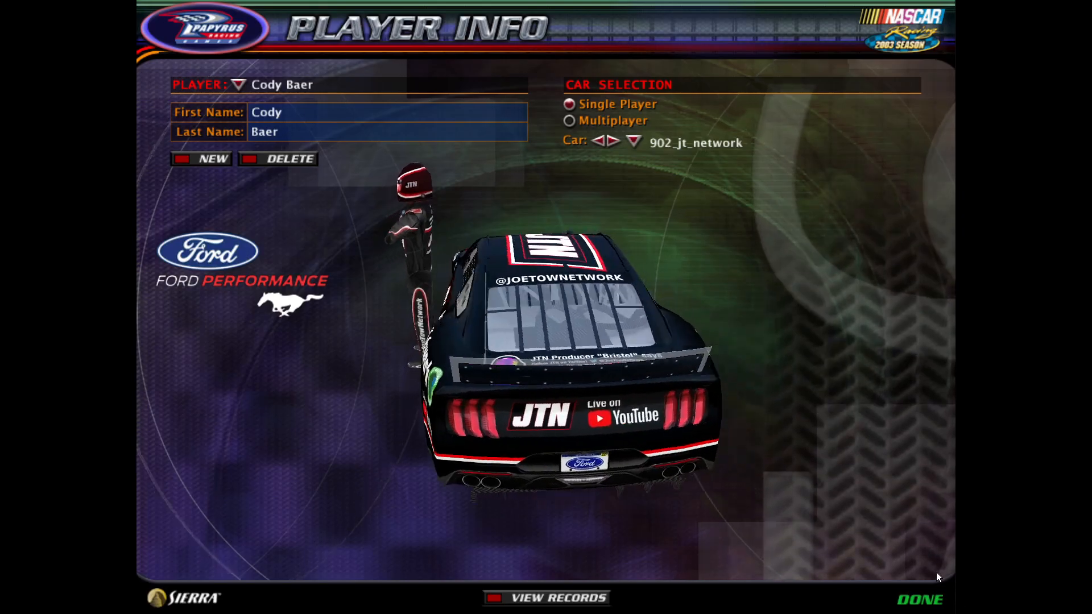
click(921, 598)
click(738, 463)
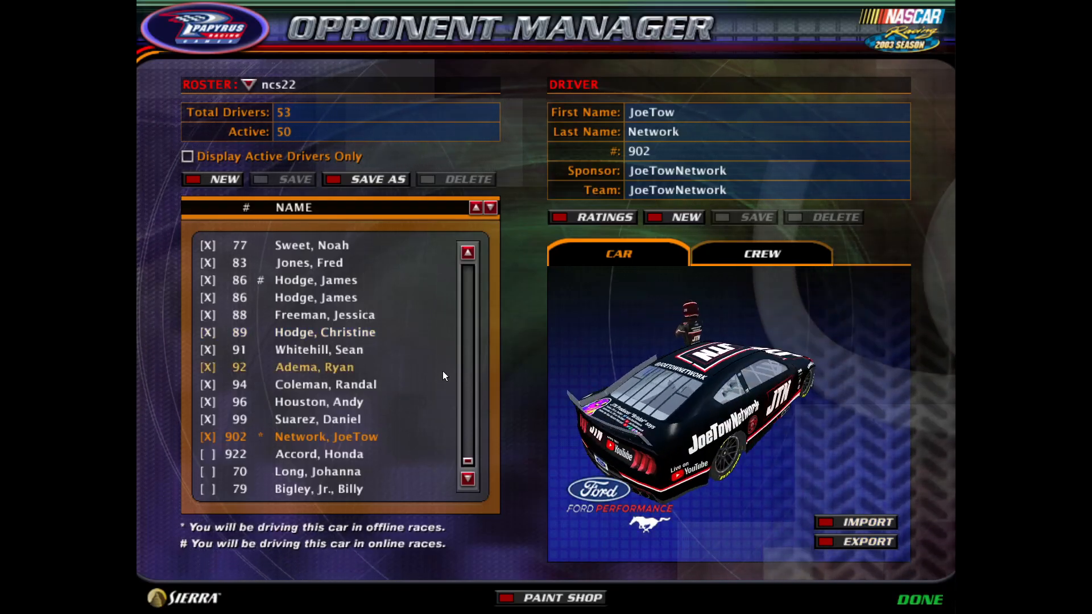
drag(468, 461, 356, 493)
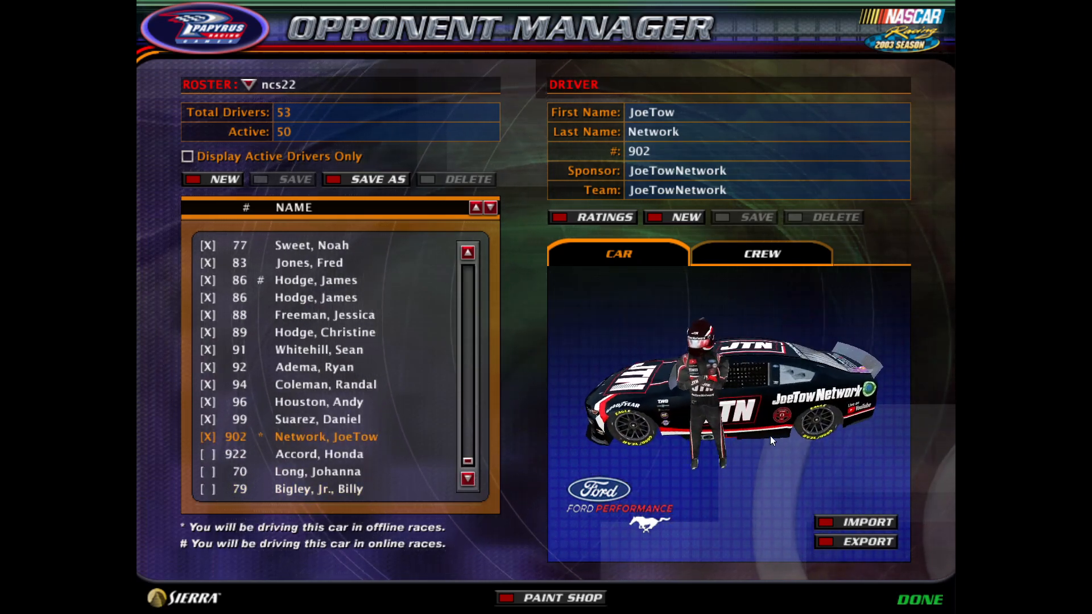
click(298, 455)
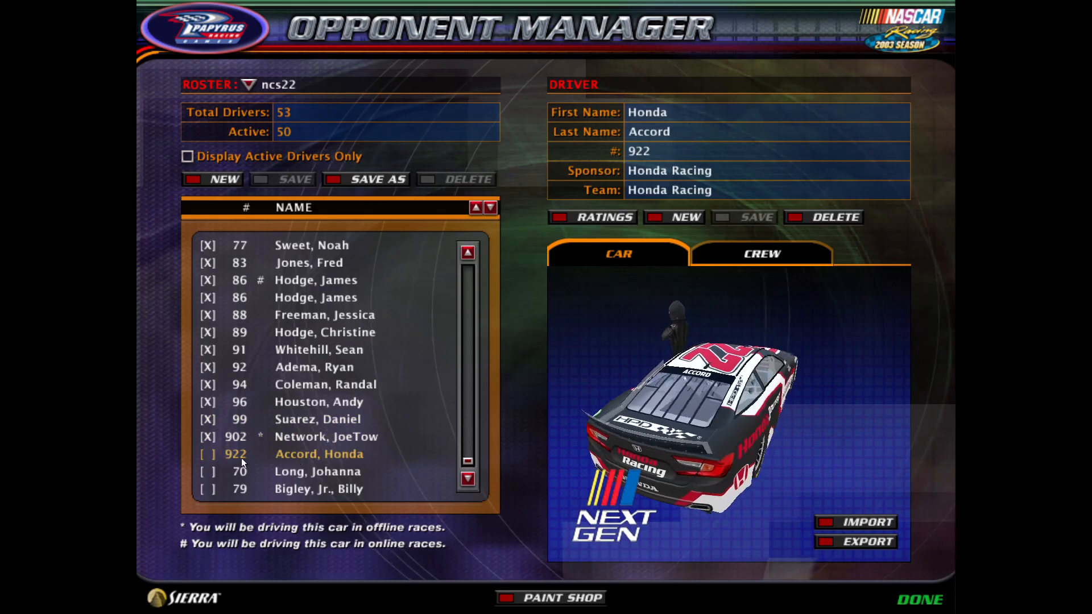
click(304, 476)
click(306, 487)
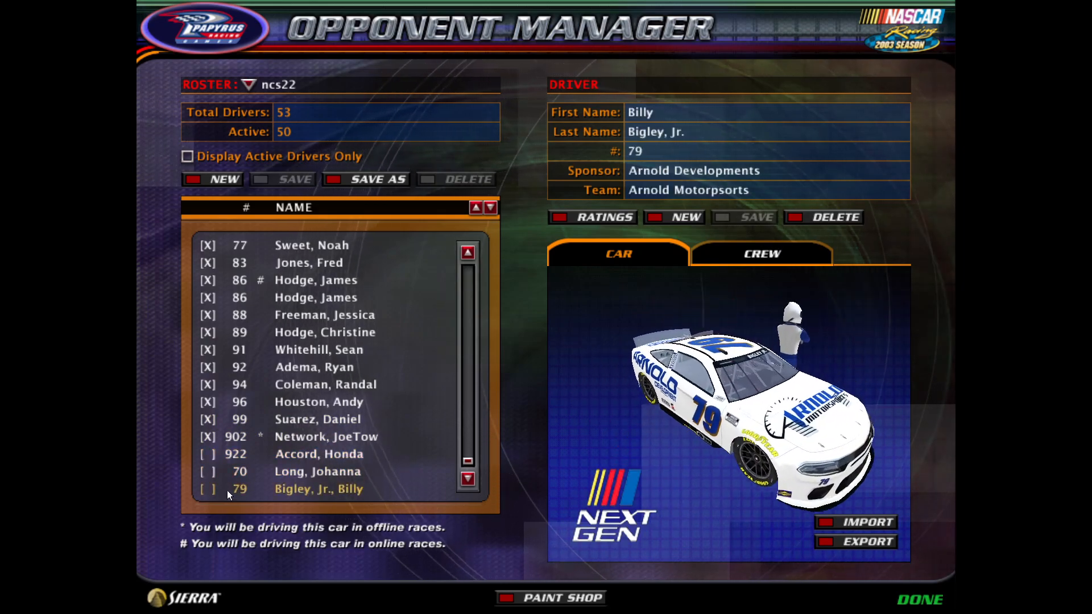
click(206, 488)
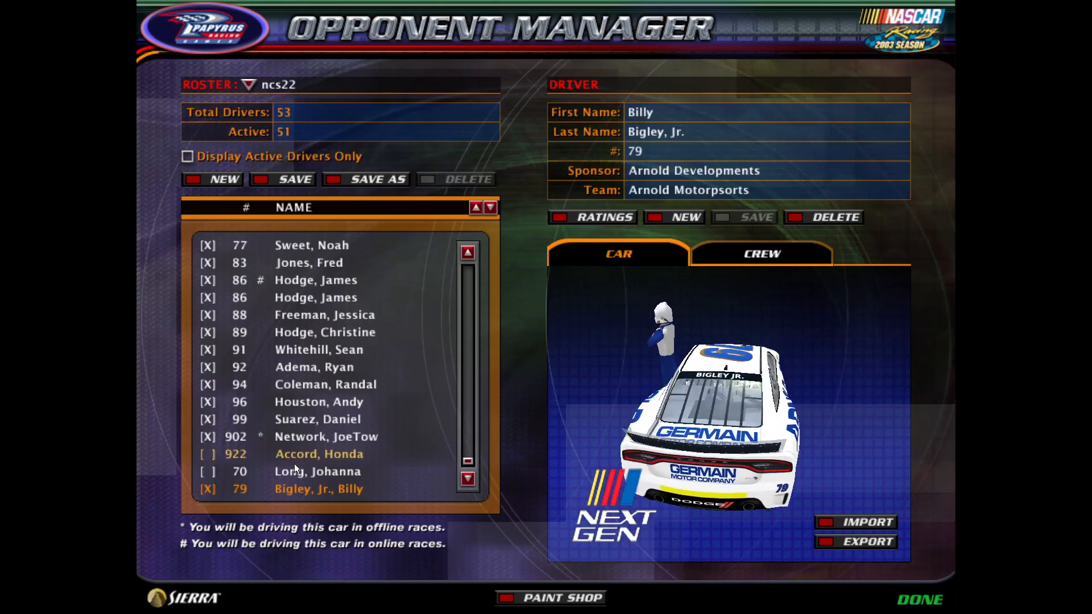
click(208, 488)
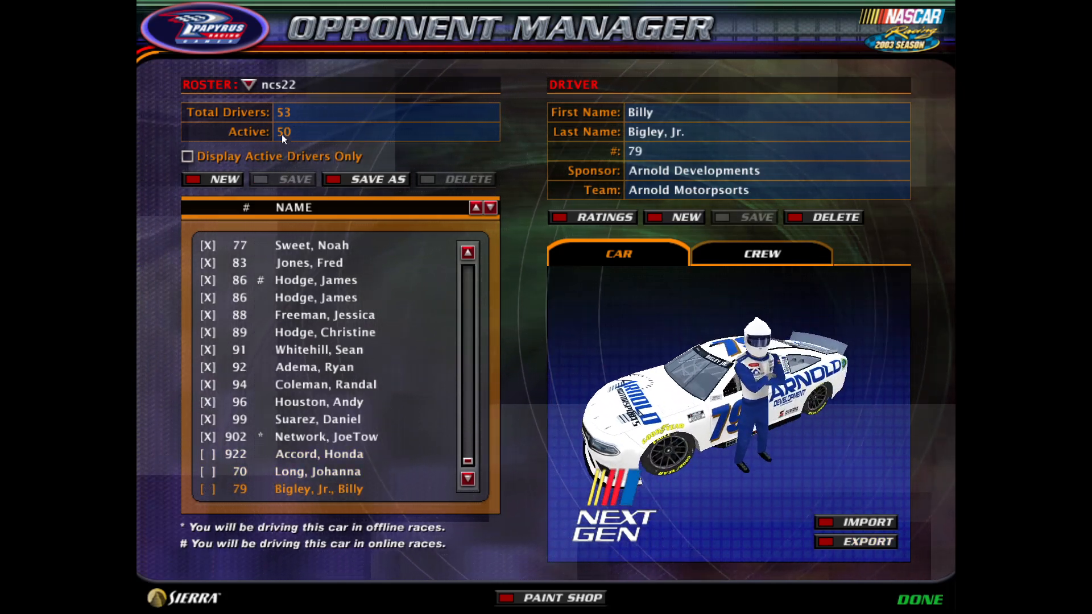
Step: Try importing the NCS_Camaro (1) paint onto the number 79 Next Gen car, discarding the driver changes
click(858, 521)
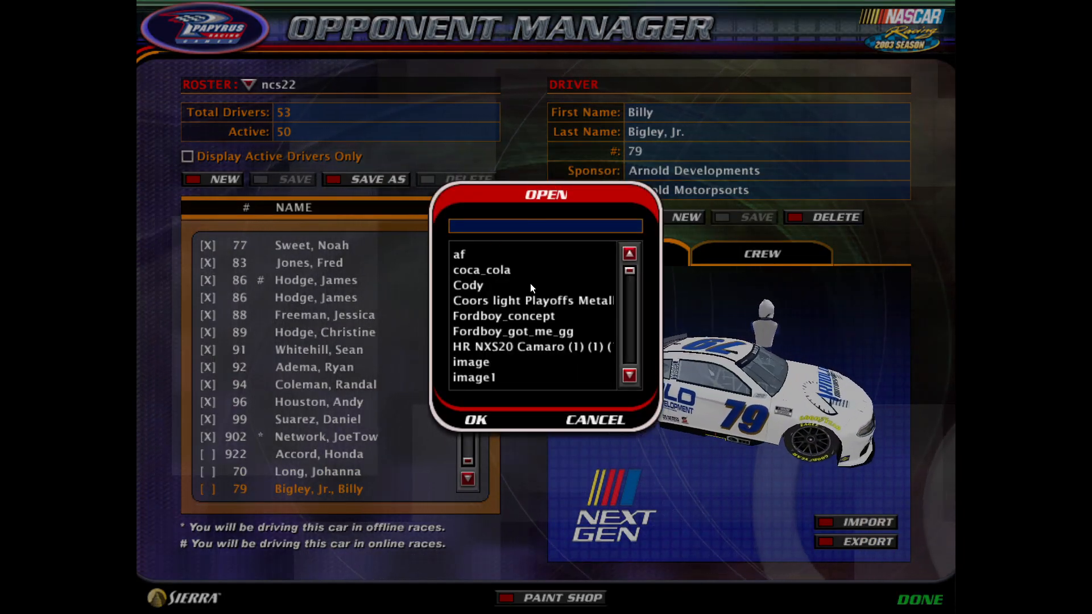
drag(630, 271, 626, 364)
click(479, 363)
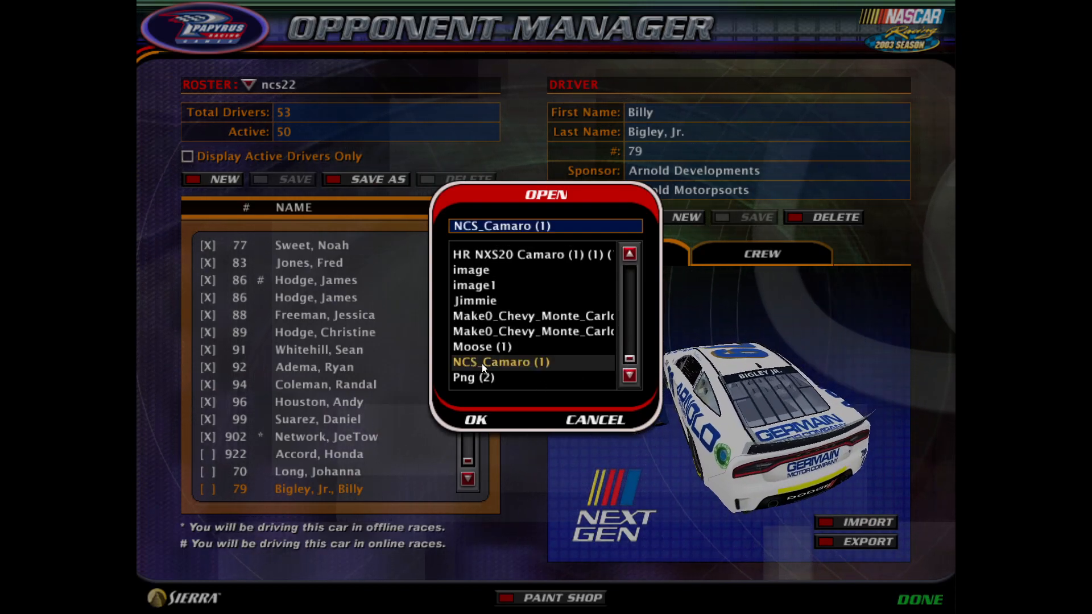
drag(478, 363, 471, 418)
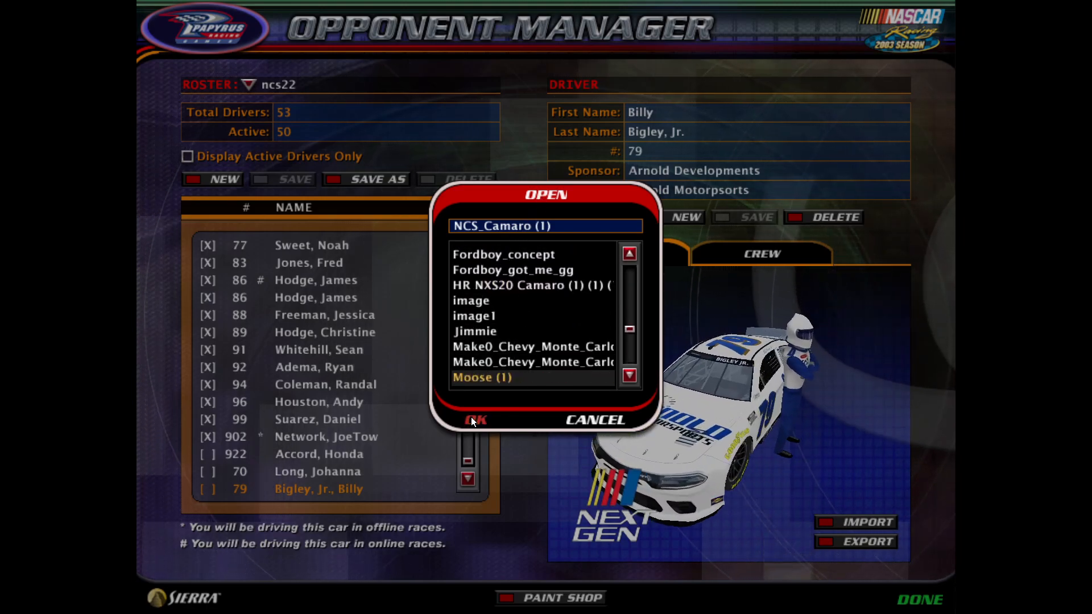
click(472, 420)
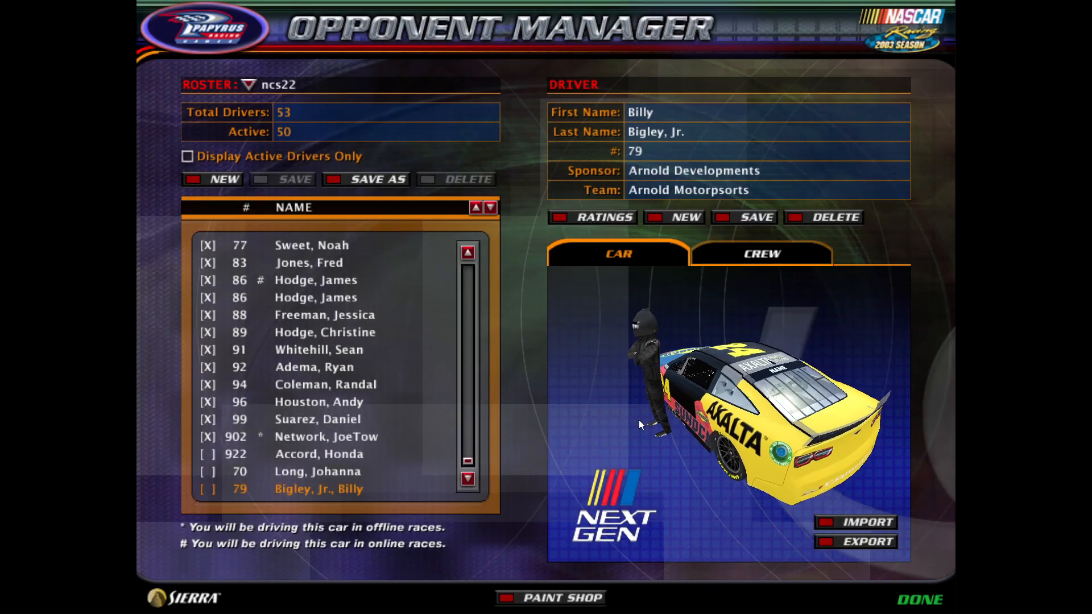
click(298, 389)
click(546, 384)
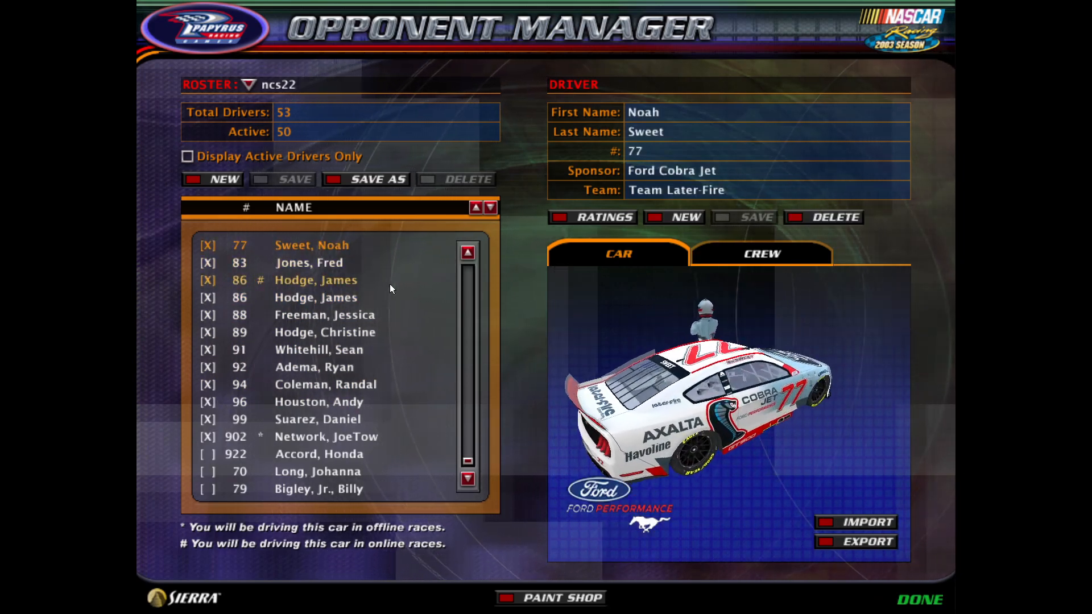
Step: Browse the ncs22 roster for a Camaro and select the number 62 Beard Motorsports car
click(325, 285)
drag(462, 458, 312, 401)
click(311, 400)
click(309, 390)
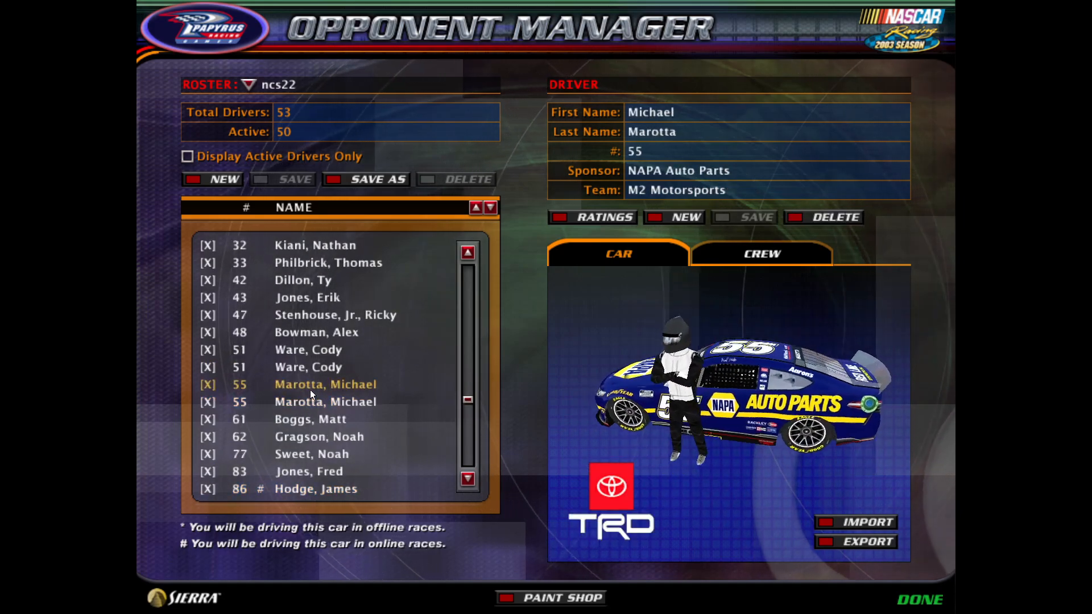
click(294, 424)
click(299, 438)
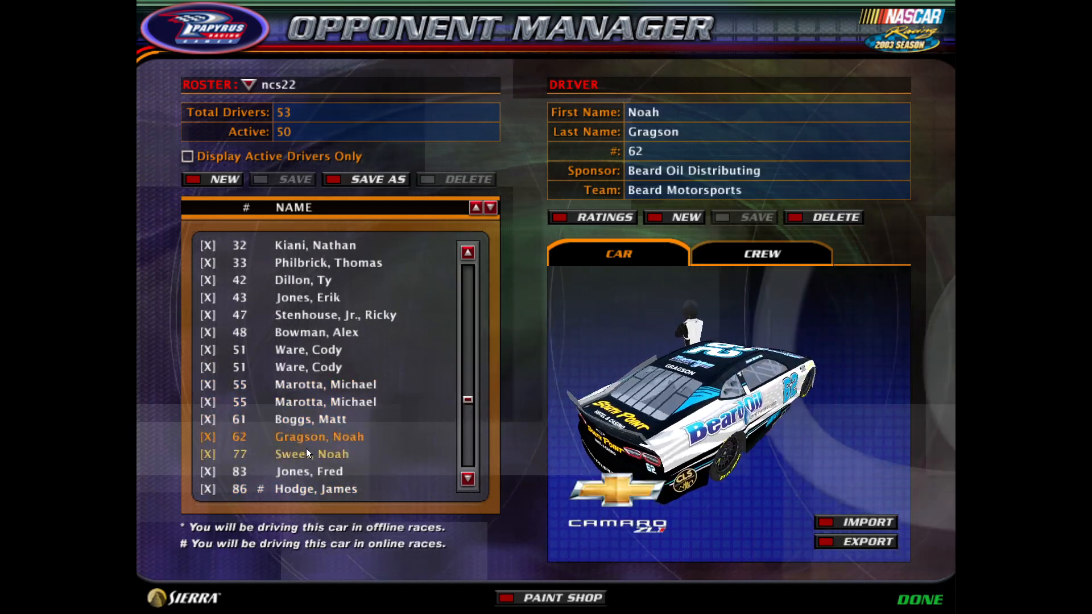
click(306, 448)
click(310, 438)
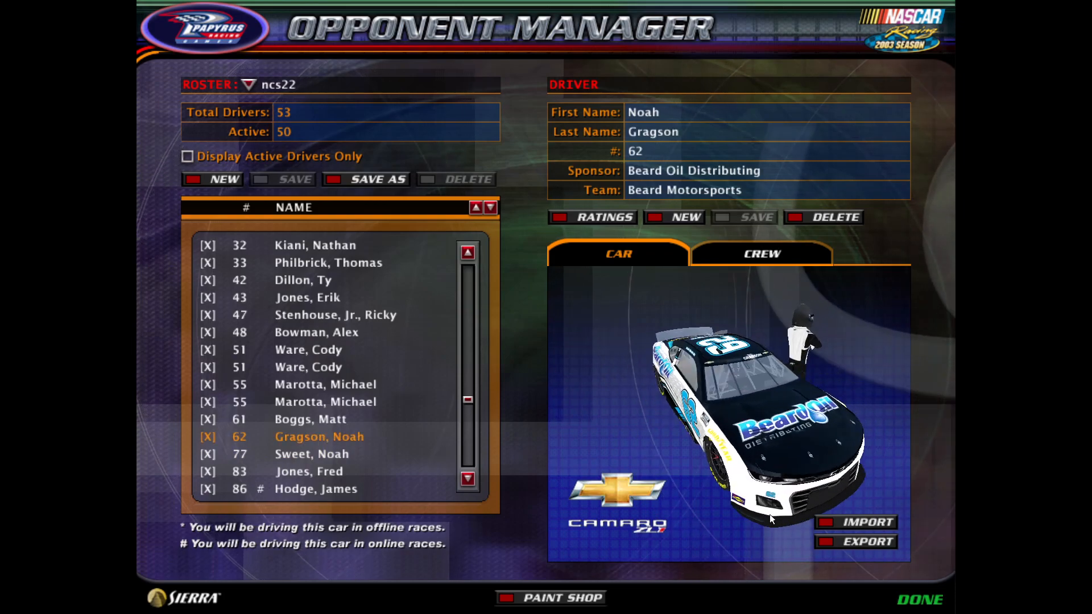
Step: Import the NCS_Camaro (1) paint onto the number 62 Camaro, save the driver changes, and leave the Opponent Manager
click(862, 521)
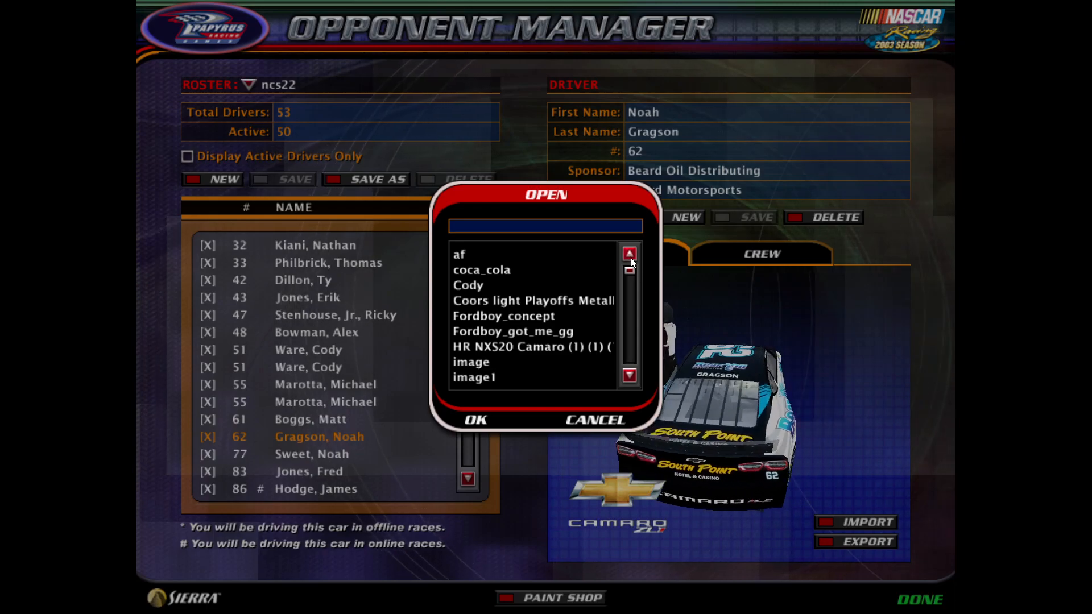
drag(630, 268, 628, 358)
click(520, 351)
click(512, 363)
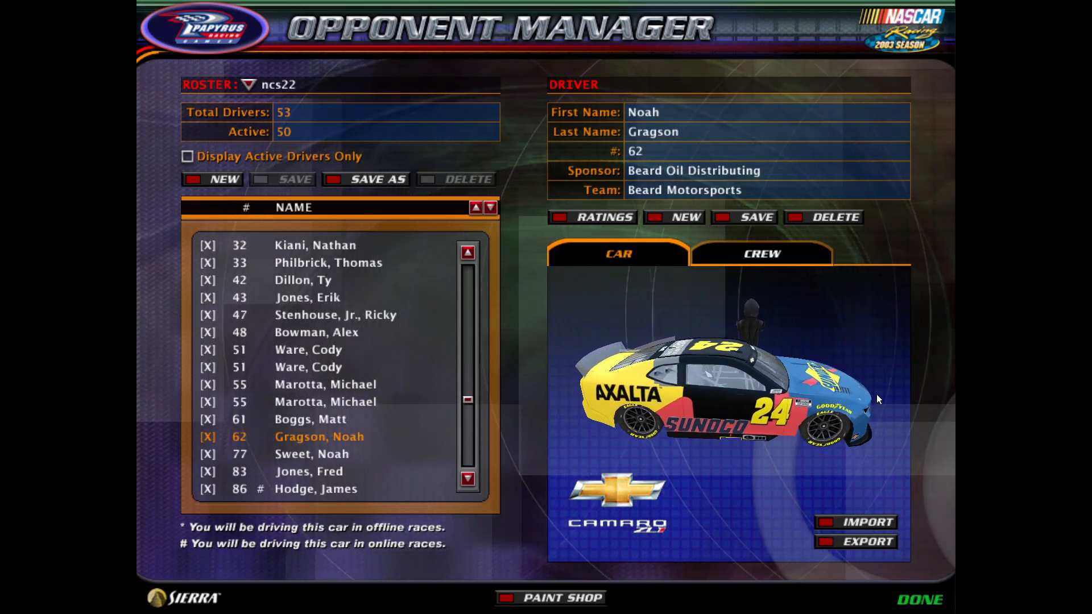
click(926, 602)
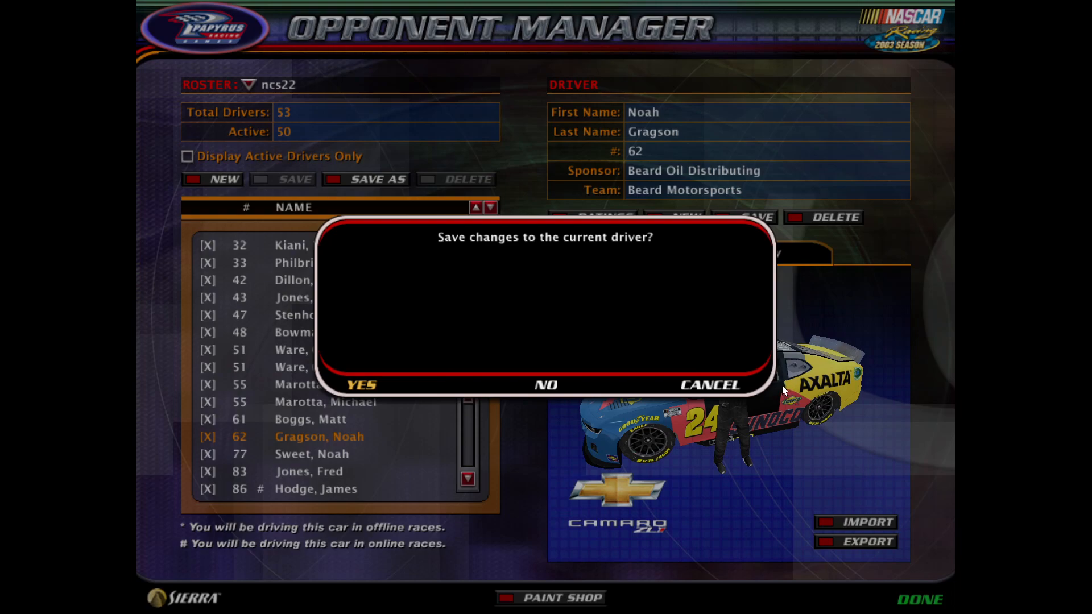
click(365, 388)
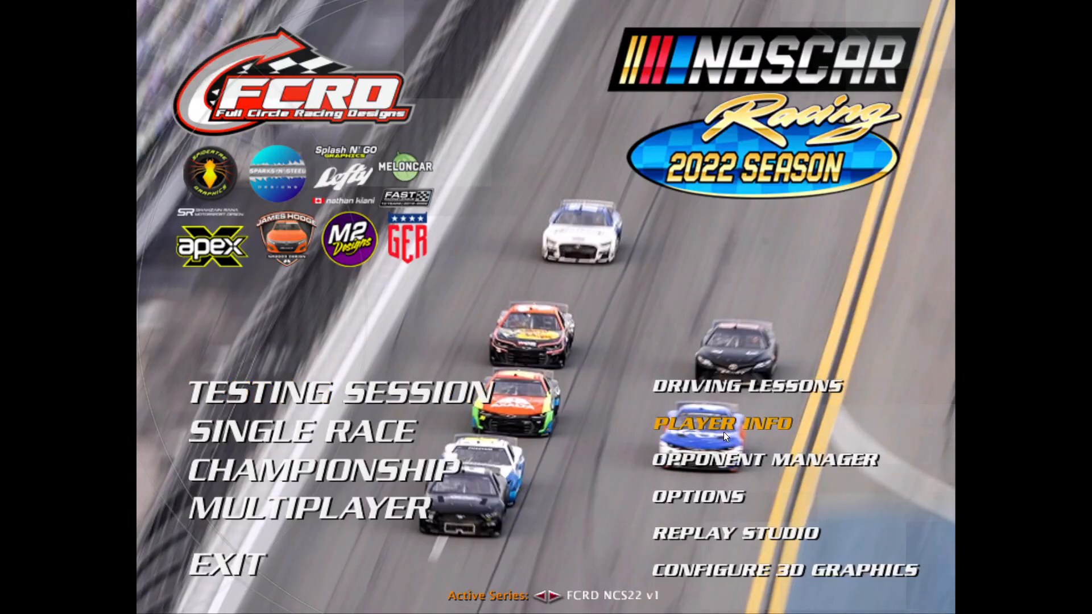
Step: Choose 62_ng_beard as the single player car in Player Info and return to the main menu
click(724, 430)
click(636, 140)
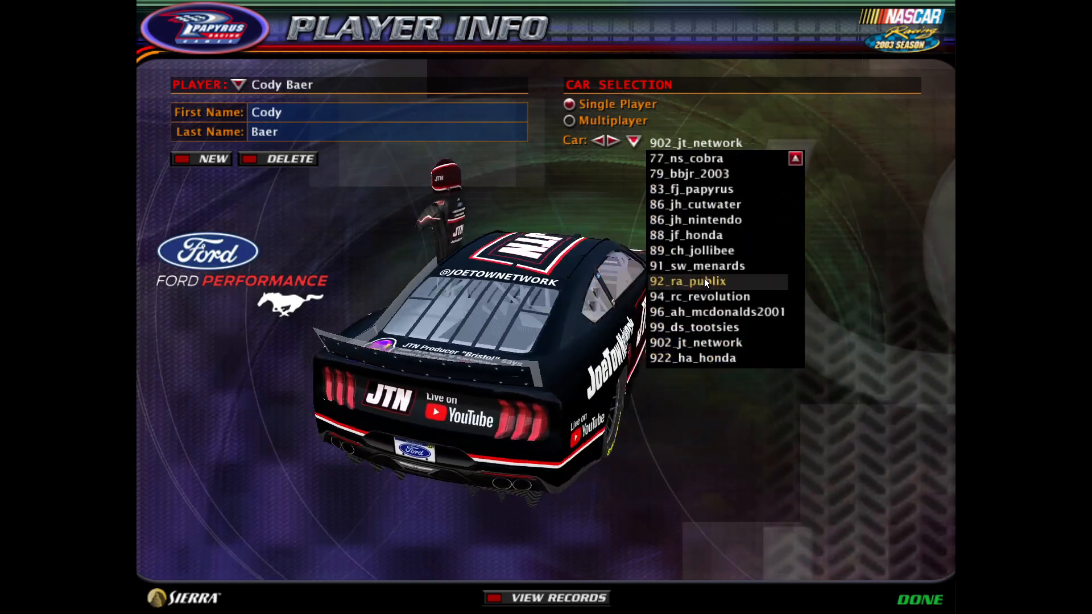
scroll(704, 279, up, 5)
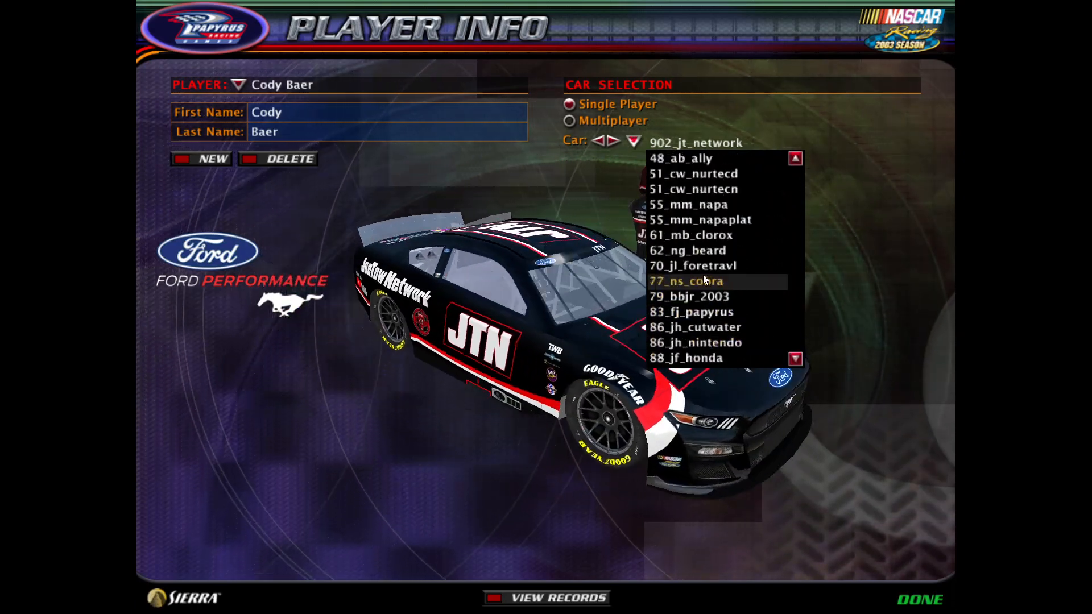
click(701, 256)
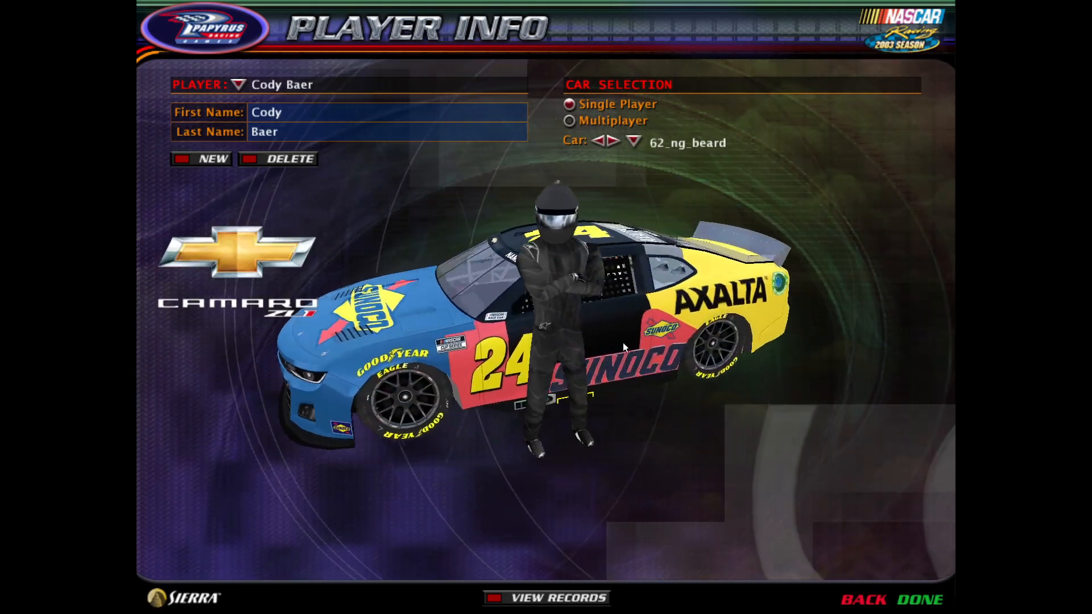
click(910, 596)
Step: Open a testing session setup and choose Darlington as the track
click(277, 428)
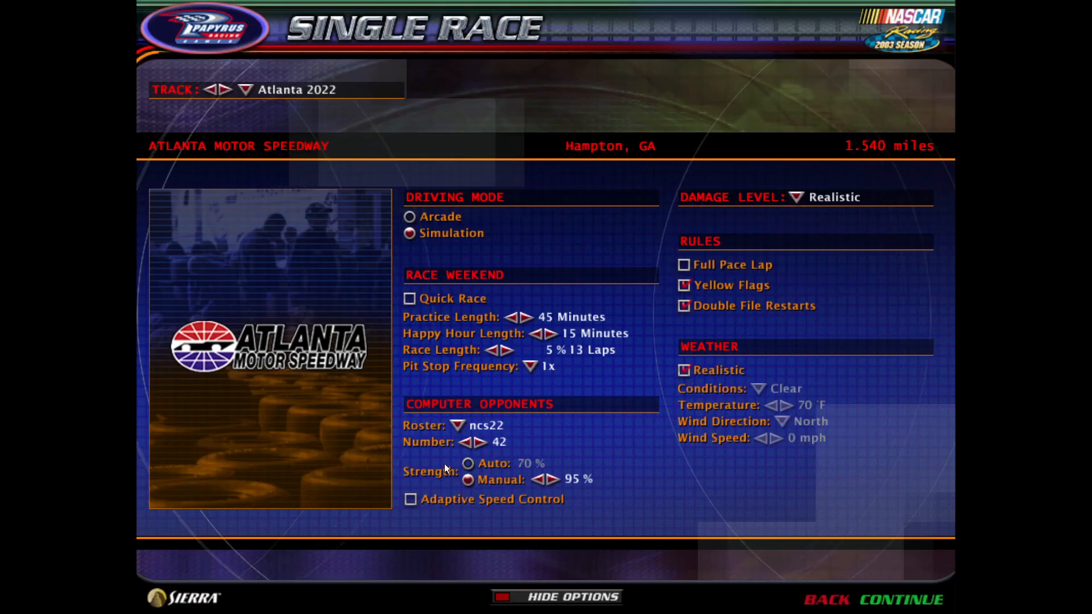
key(Escape)
click(364, 399)
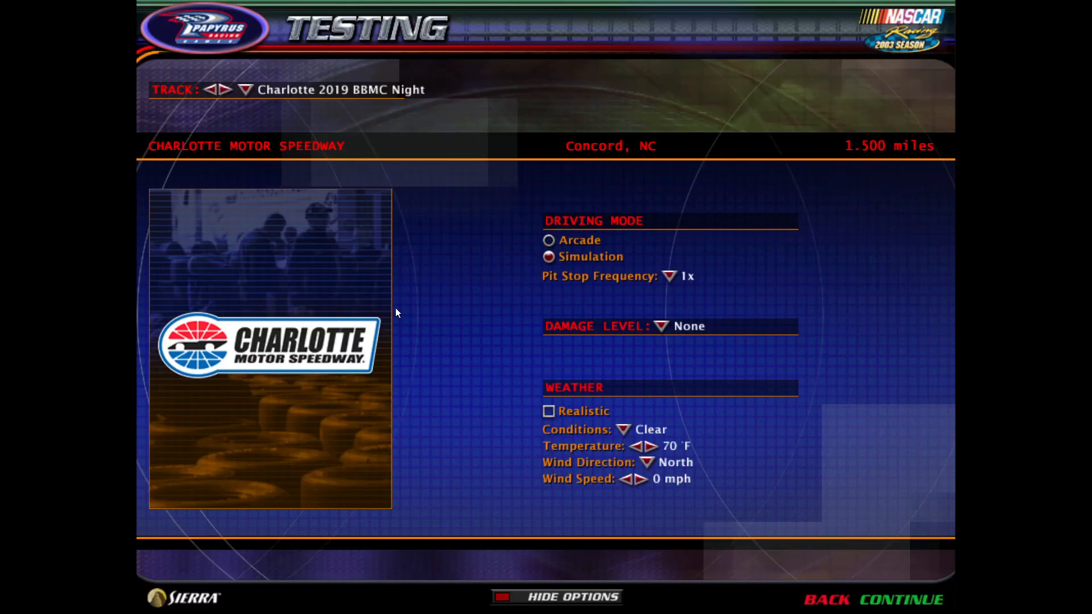
click(245, 90)
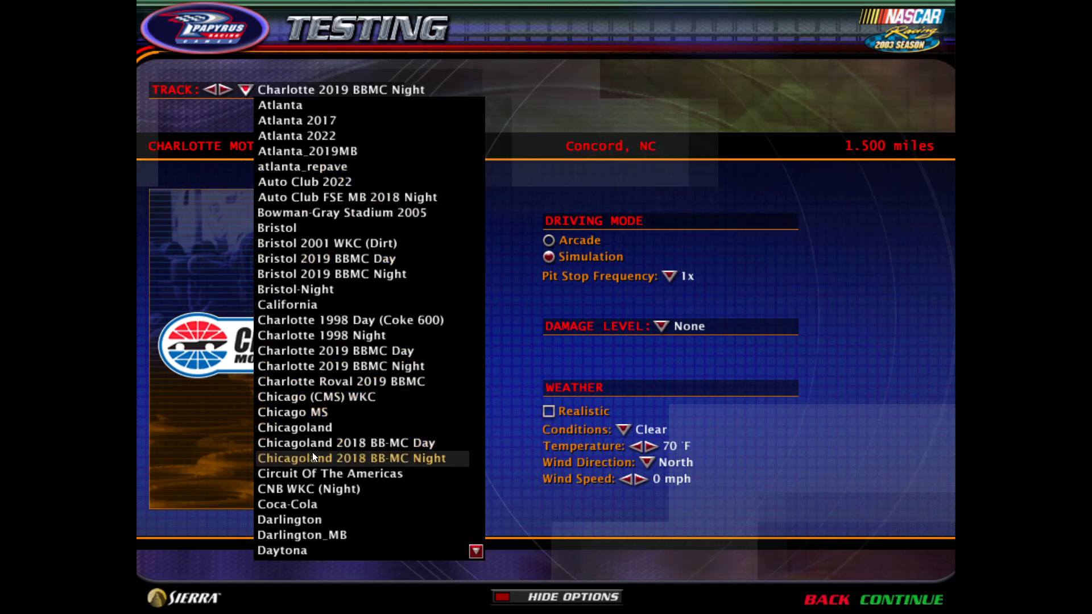
scroll(313, 456, down, 1)
scroll(313, 458, down, 2)
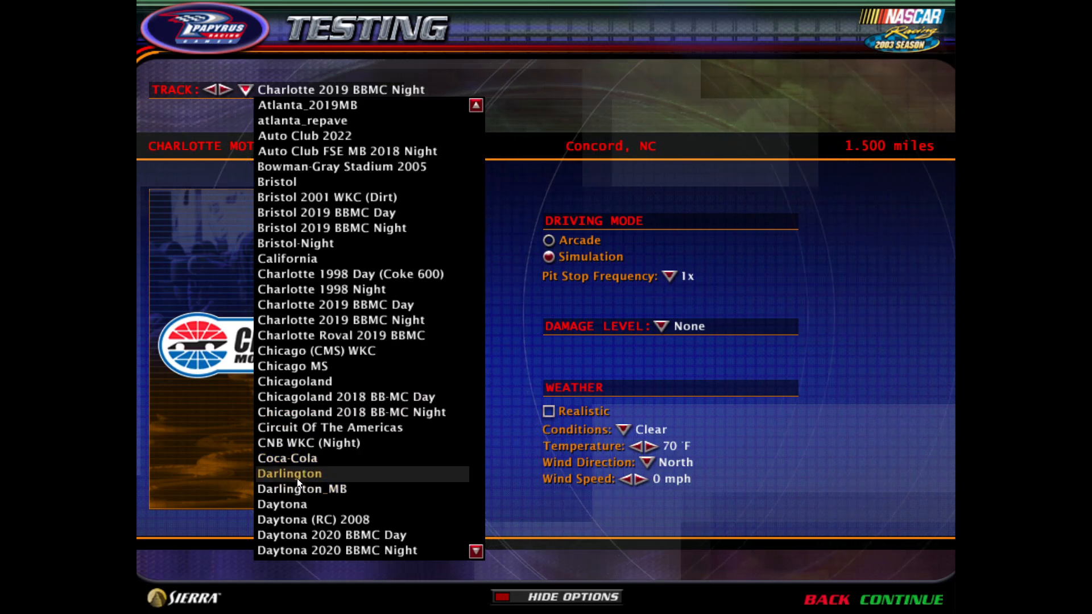
click(297, 478)
Step: Start the Darlington testing session, take the car onto the track, and pause the drive
click(889, 594)
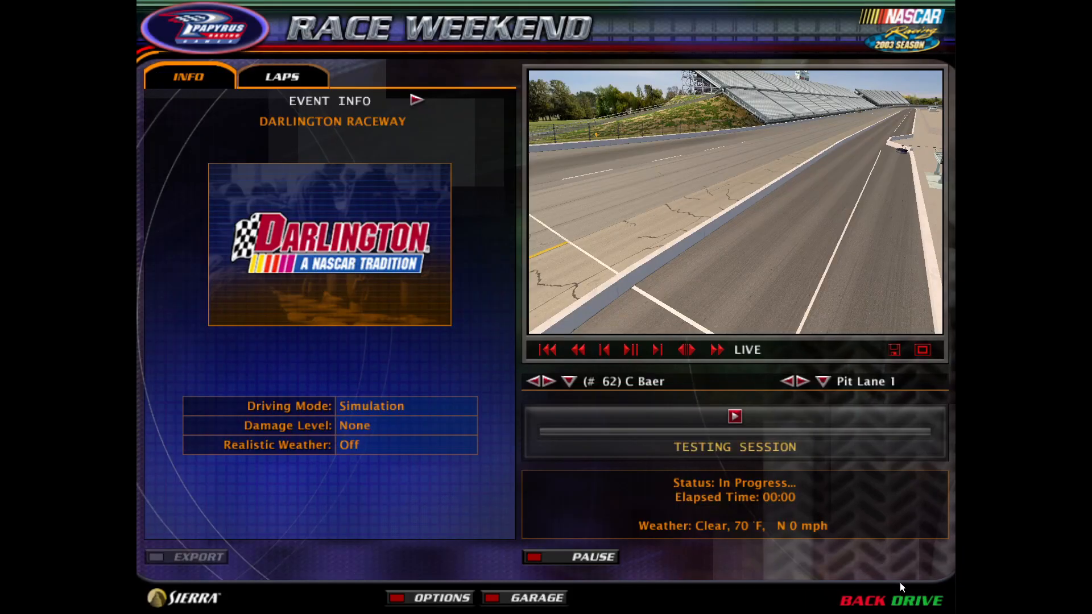
click(910, 600)
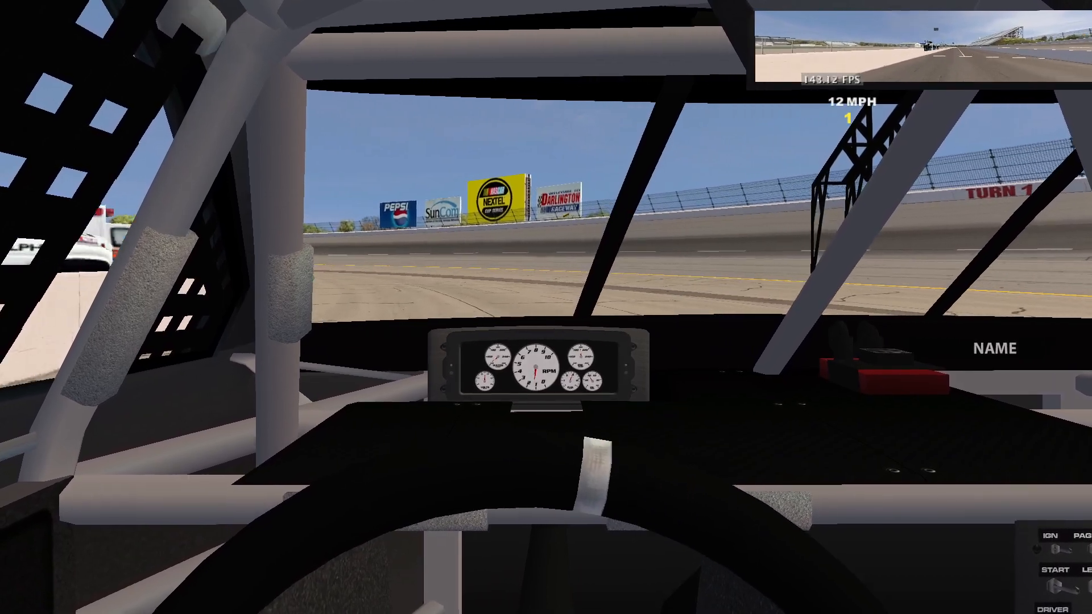
key(Escape)
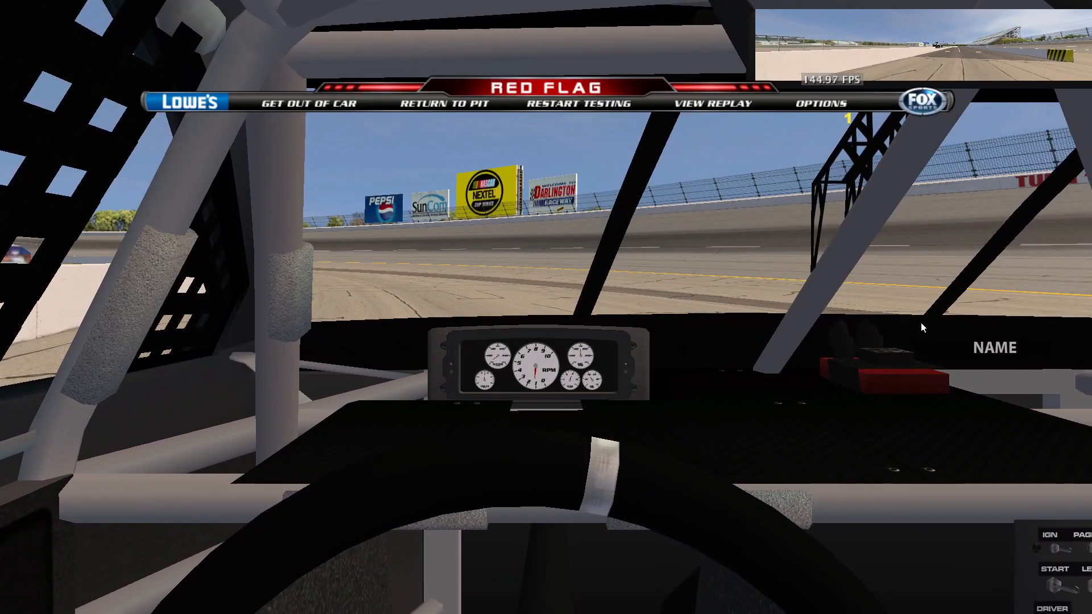